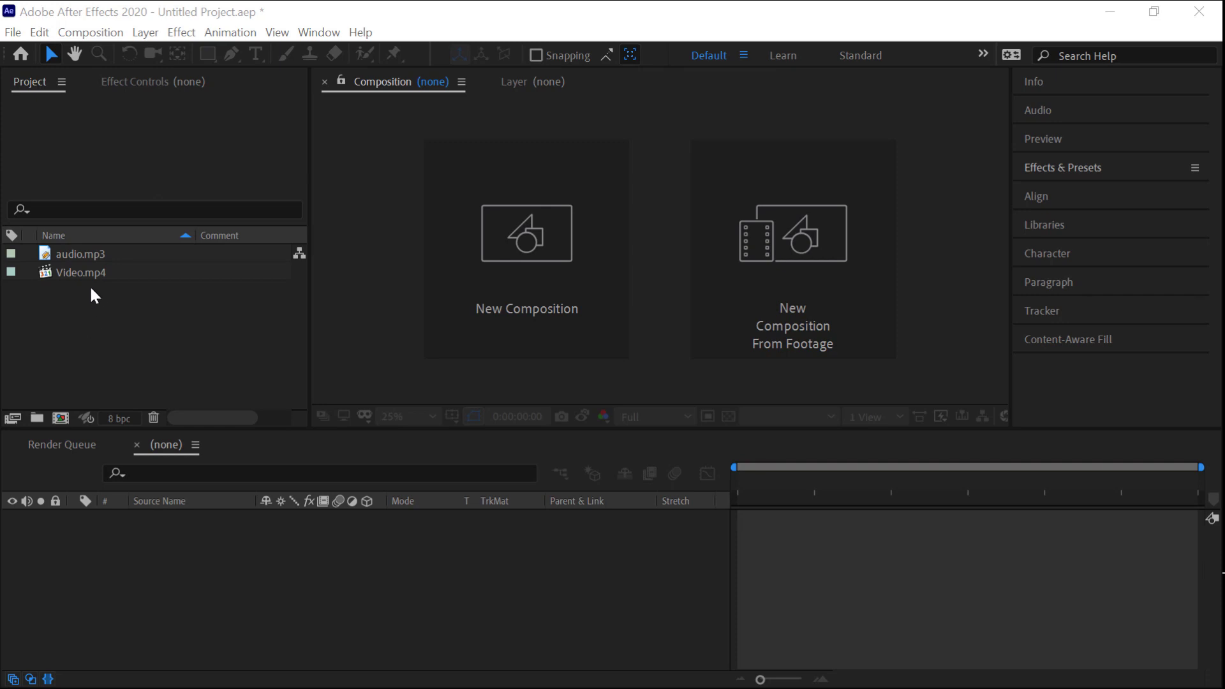
# Create the Video composition from Video.mp4, go to 0;00;02;07, and zoom onto the eyes
pyautogui.moveTo(82, 271); pyautogui.dragTo(60, 421)
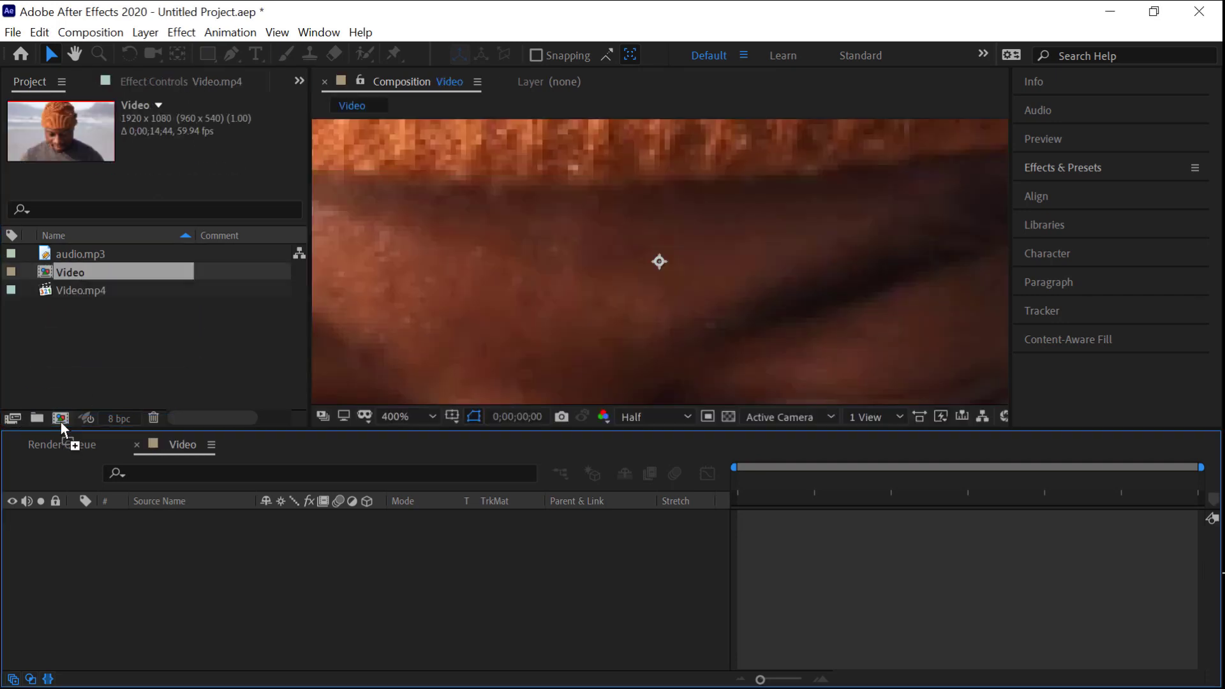
pyautogui.press('/')
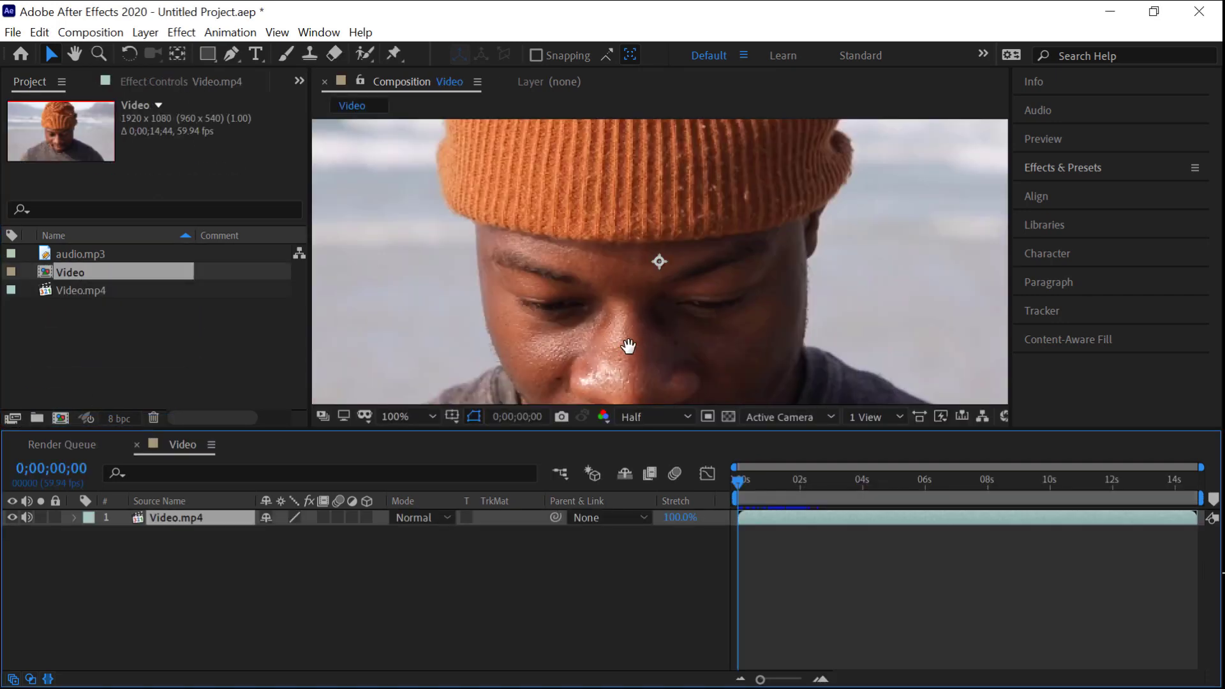
pyautogui.moveTo(628, 346); pyautogui.dragTo(680, 302)
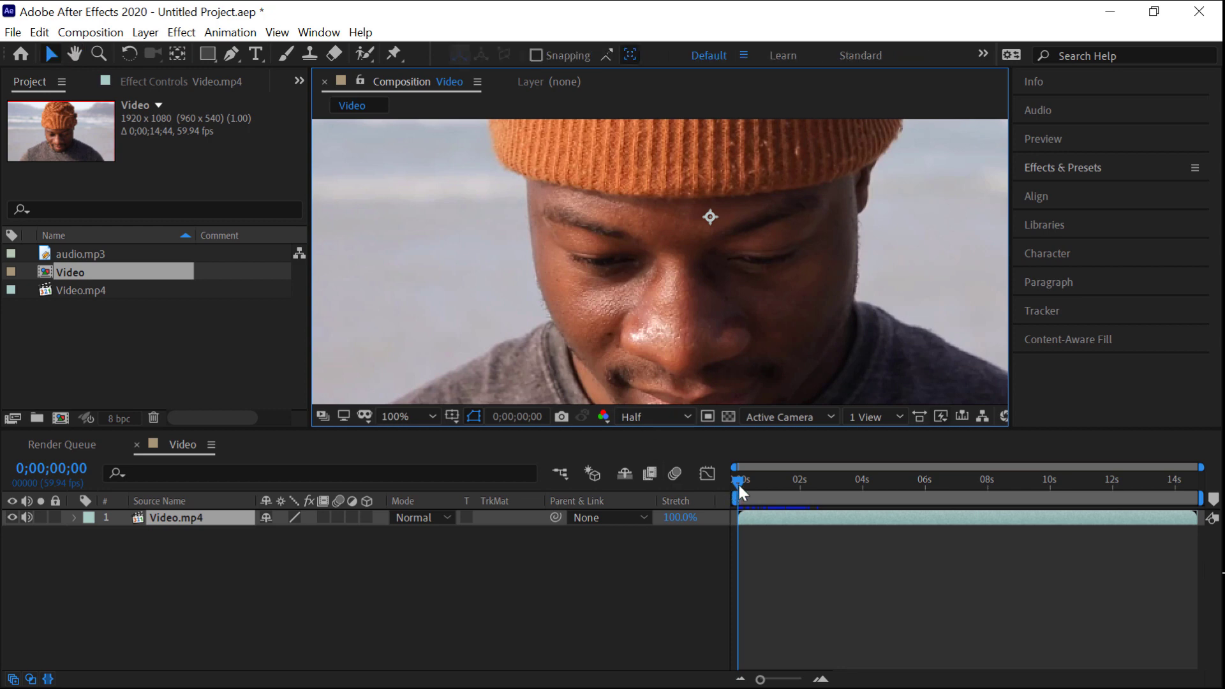
pyautogui.moveTo(739, 485); pyautogui.dragTo(803, 494)
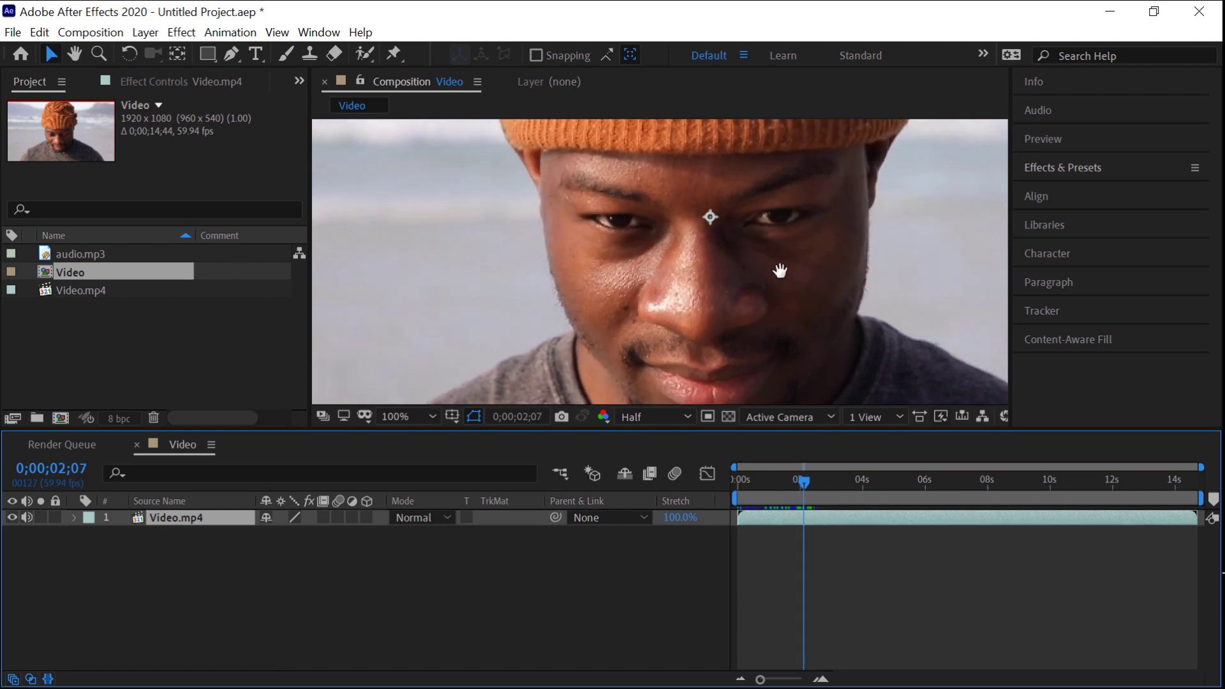
pyautogui.scroll(1, 741, 339)
pyautogui.scroll(1, 708, 348)
pyautogui.moveTo(708, 347); pyautogui.dragTo(692, 283)
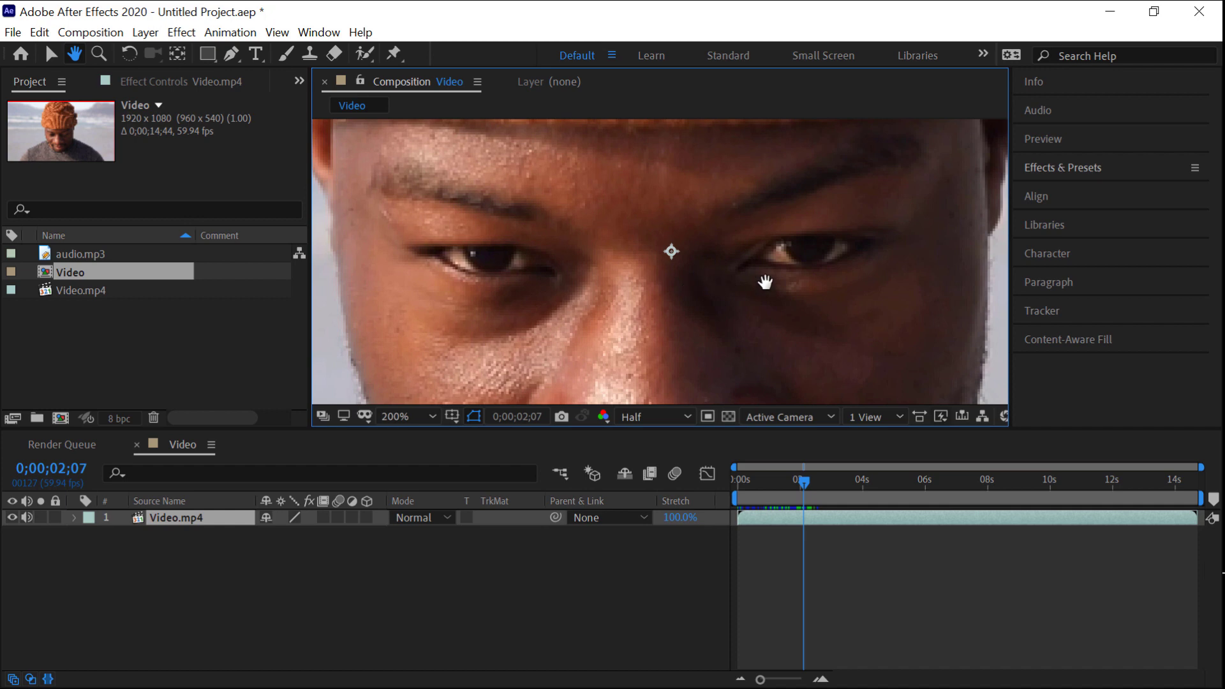
# Start a Track Motion tracker on the Video.mp4 layer
pyautogui.click(1049, 308)
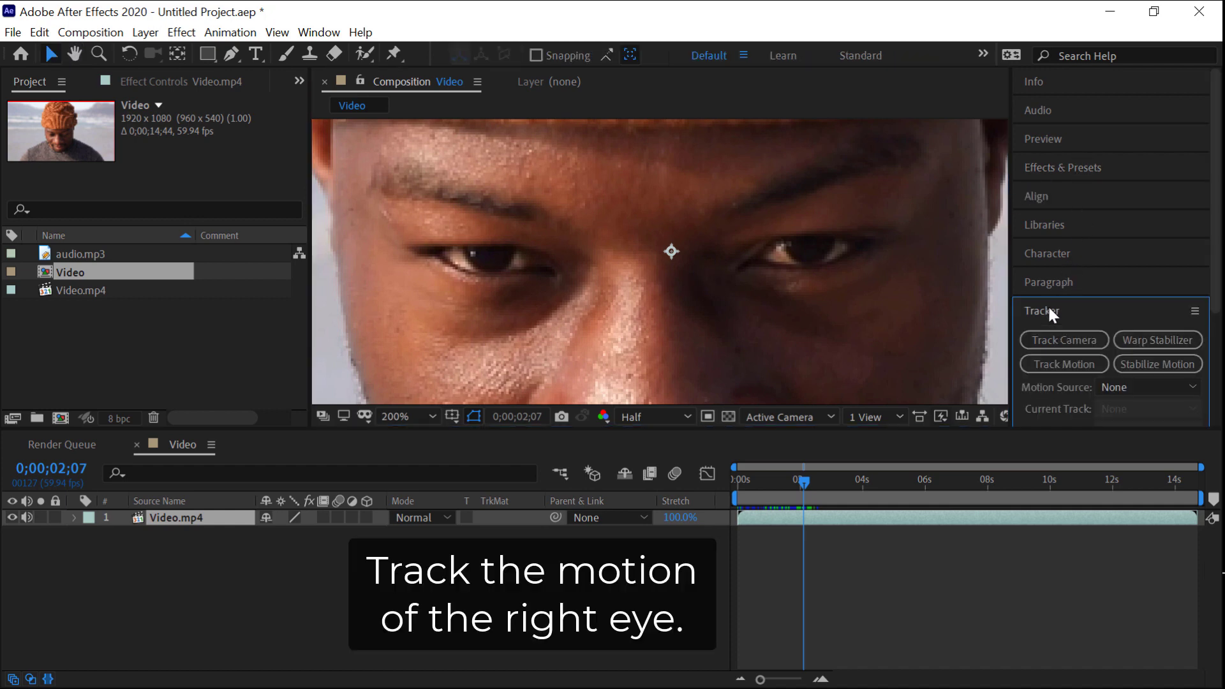
pyautogui.click(1055, 361)
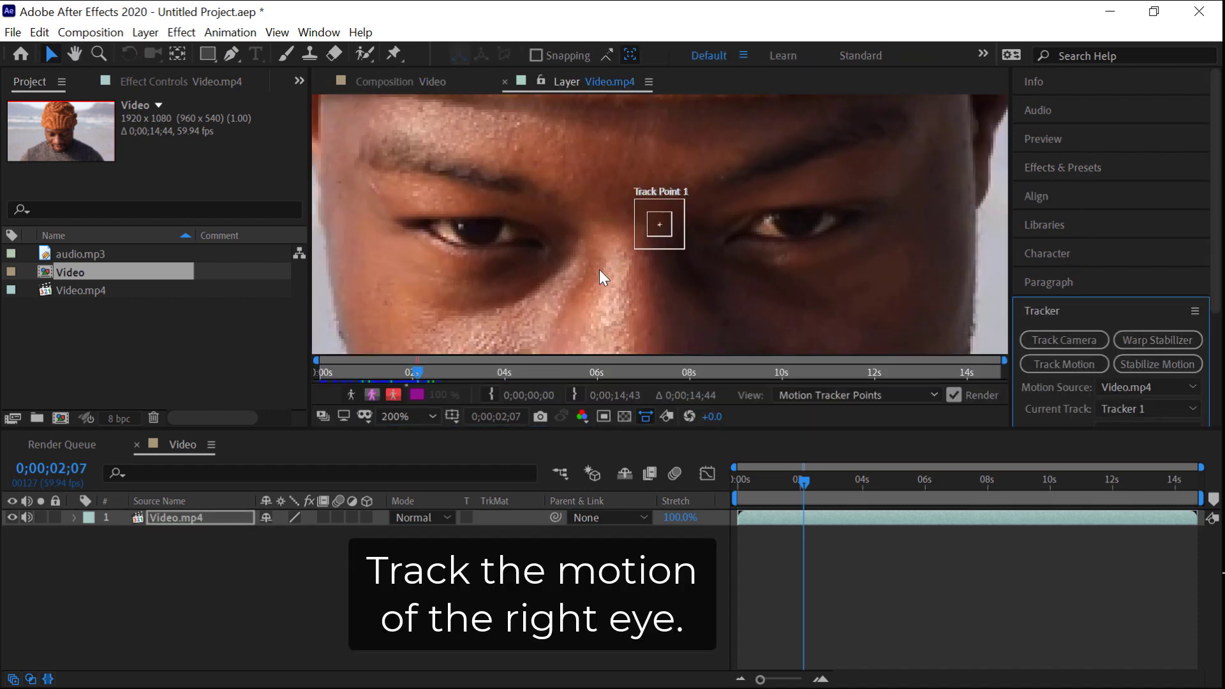
pyautogui.moveTo(524, 278); pyautogui.dragTo(625, 275)
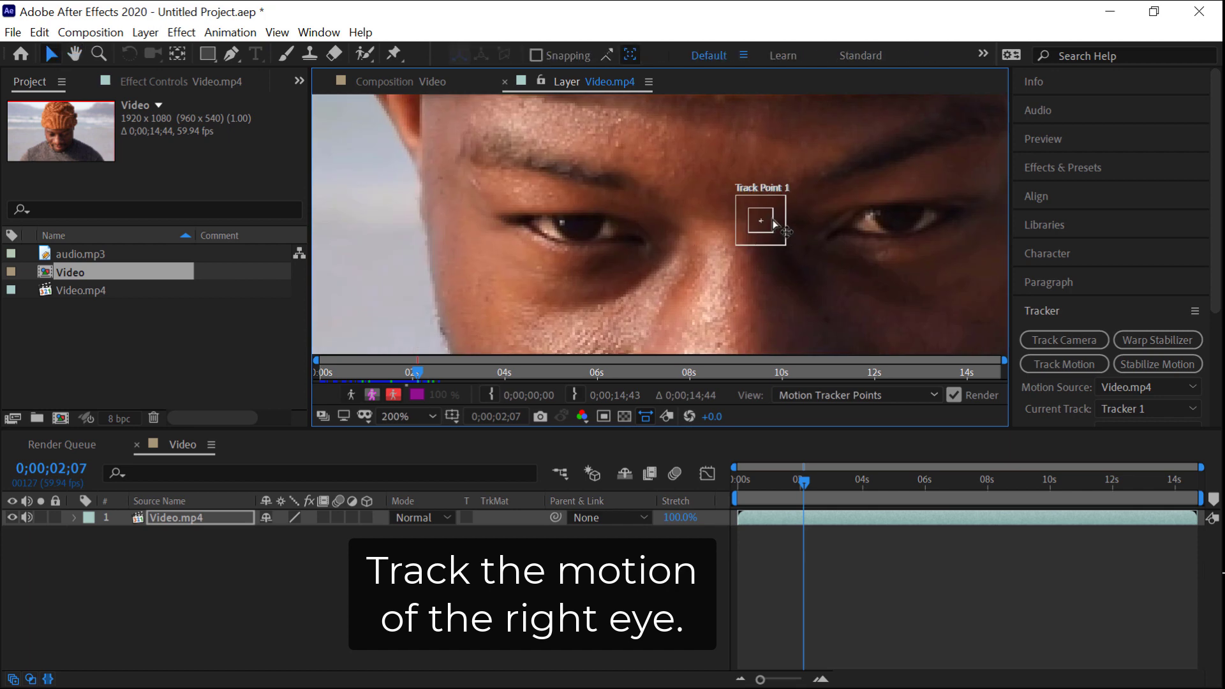
# Center Track Point 1 on the right eye and enlarge its search and feature boxes
pyautogui.moveTo(768, 231); pyautogui.dragTo(581, 240)
pyautogui.scroll(1, 572, 254)
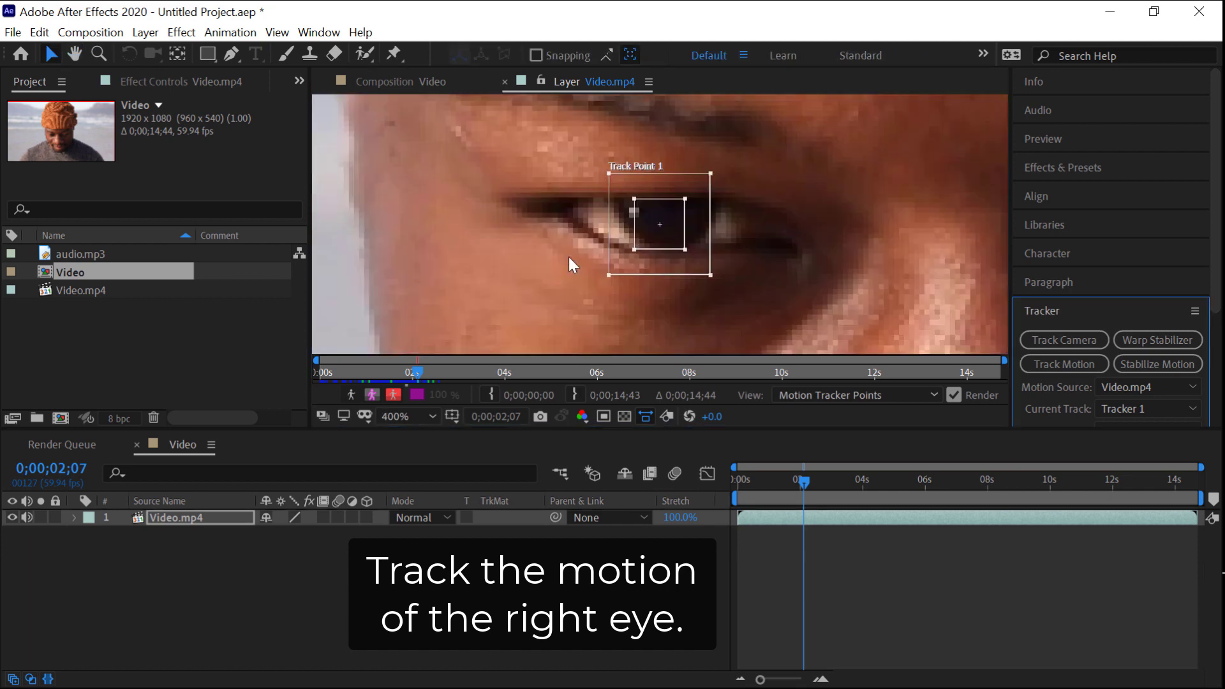
pyautogui.moveTo(698, 220); pyautogui.dragTo(704, 223)
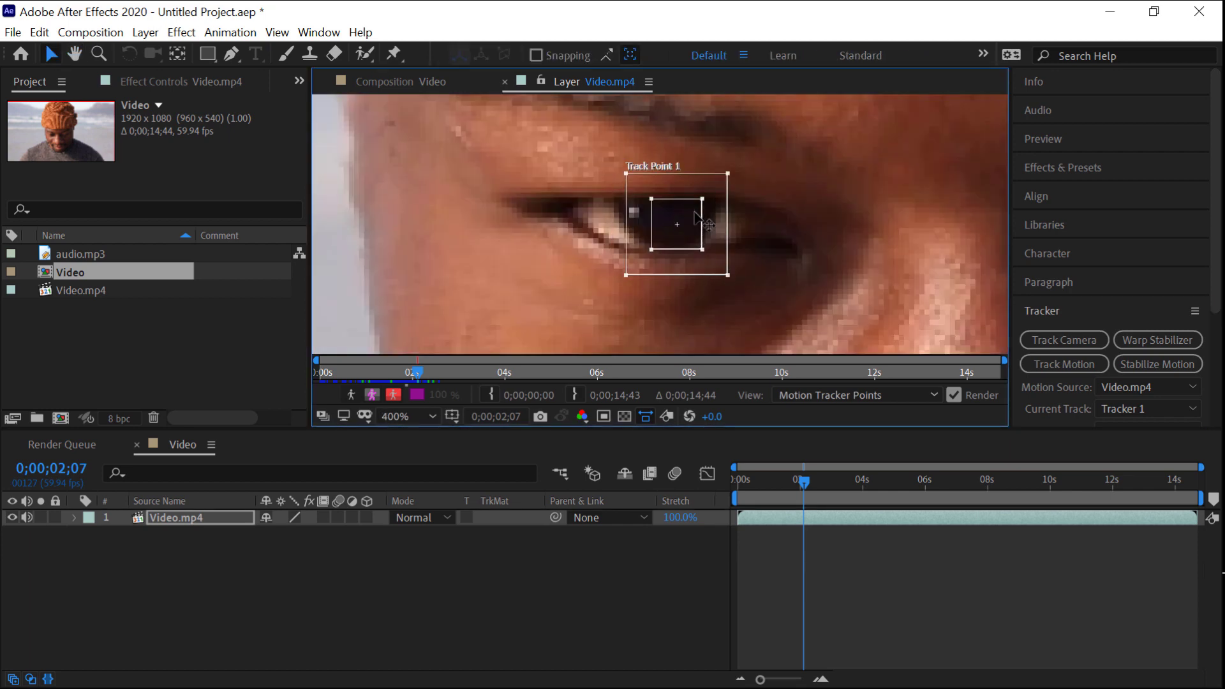
pyautogui.moveTo(719, 273); pyautogui.dragTo(744, 284)
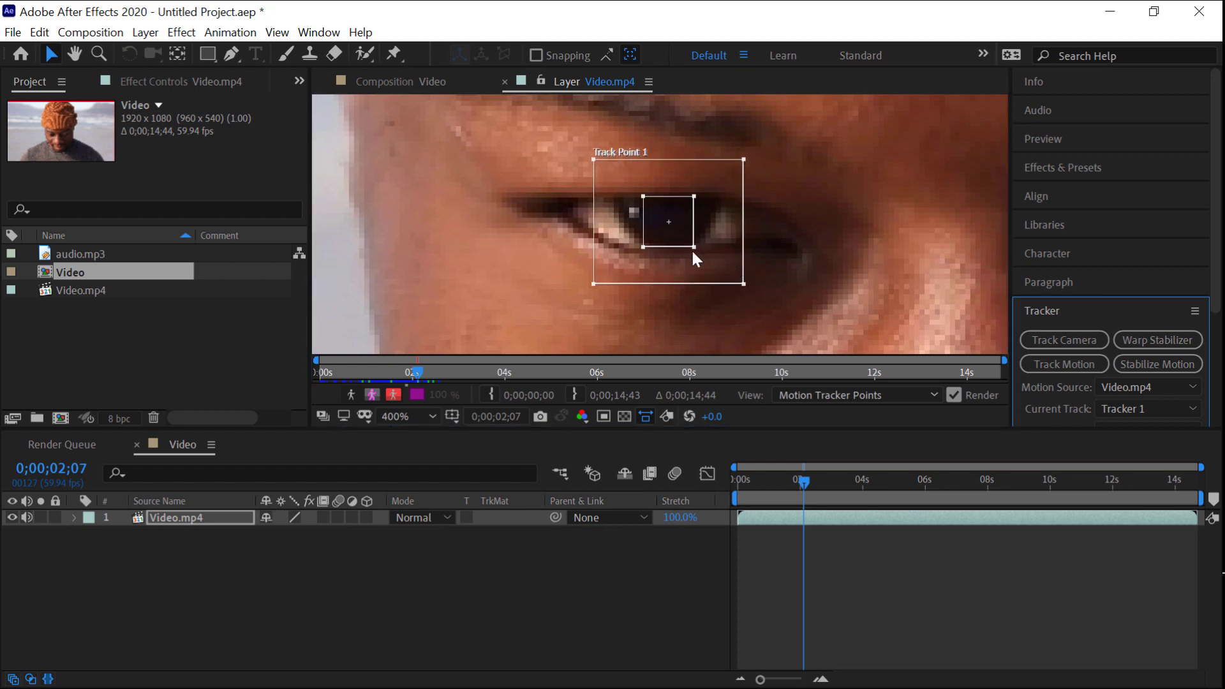
pyautogui.moveTo(694, 247); pyautogui.dragTo(725, 255)
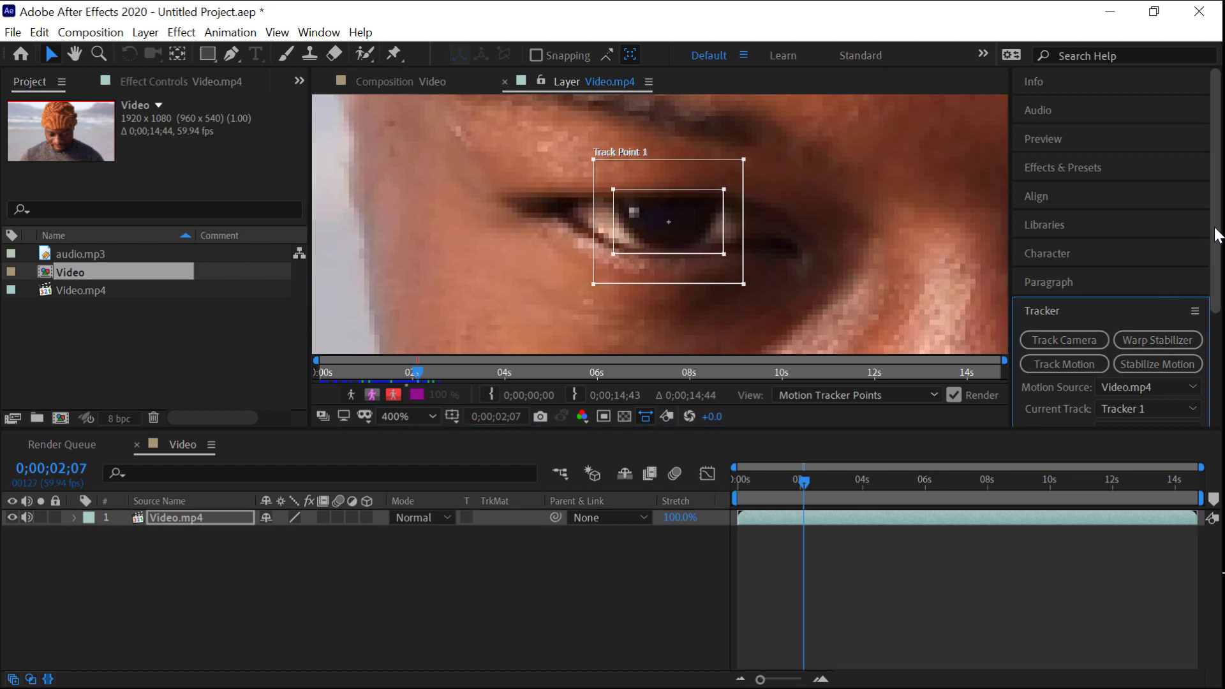
pyautogui.scroll(-5, 1203, 266)
pyautogui.scroll(-2, 757, 281)
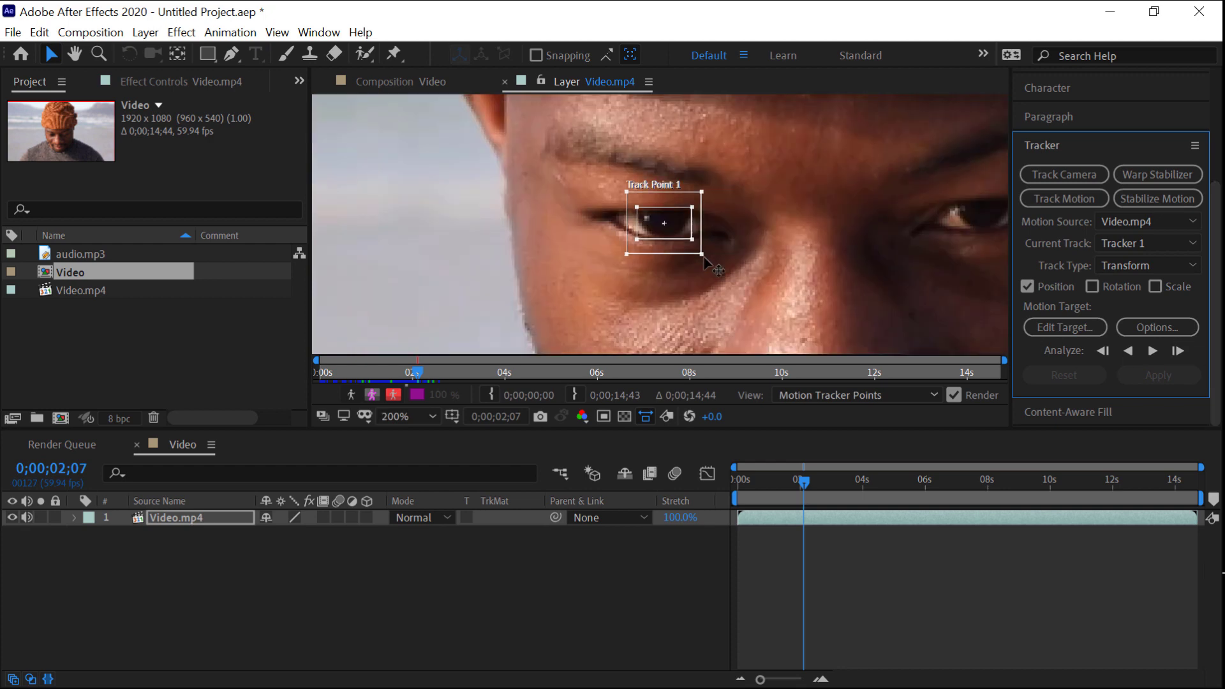
pyautogui.scroll(-2, 757, 281)
pyautogui.moveTo(817, 254); pyautogui.dragTo(712, 327)
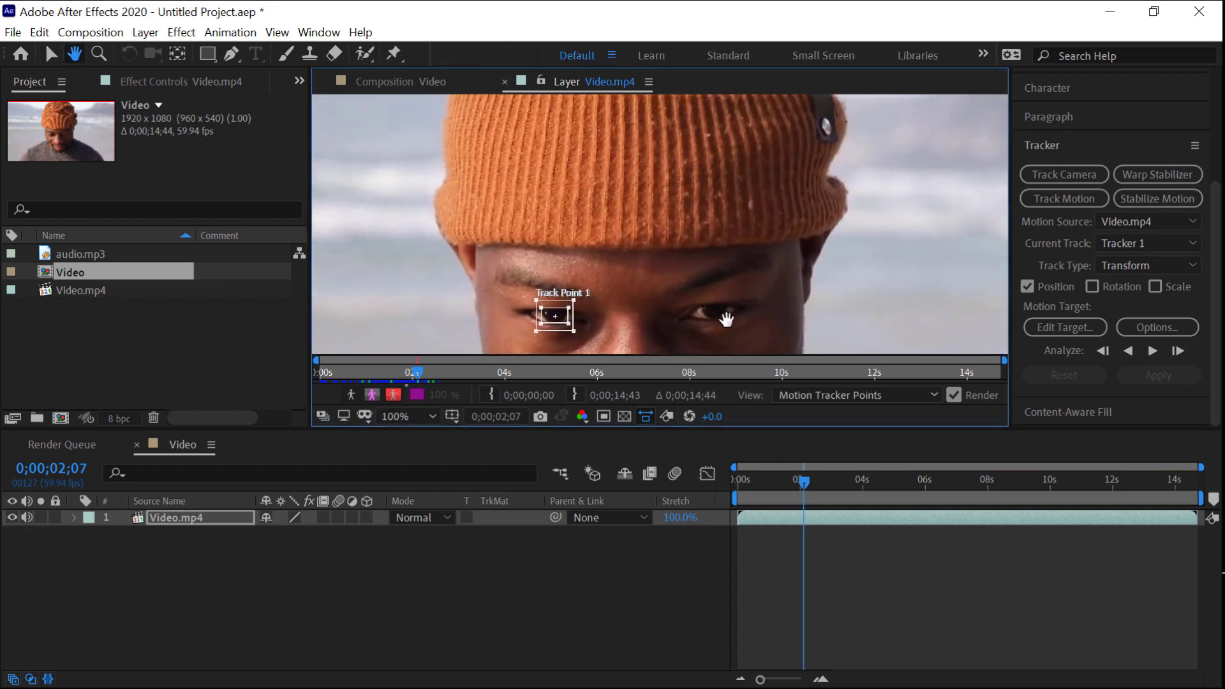
# Analyze the eye forward, stop near 0;00;10;41, then return to about 6;21
pyautogui.click(1148, 351)
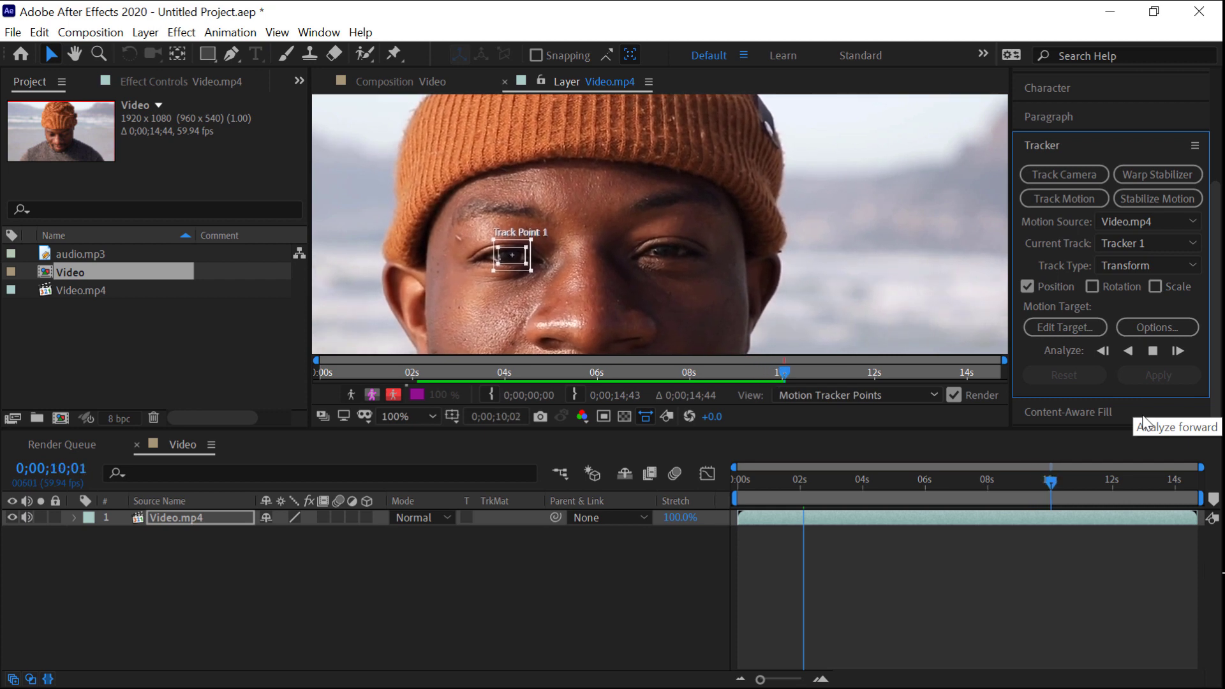
pyautogui.click(1153, 351)
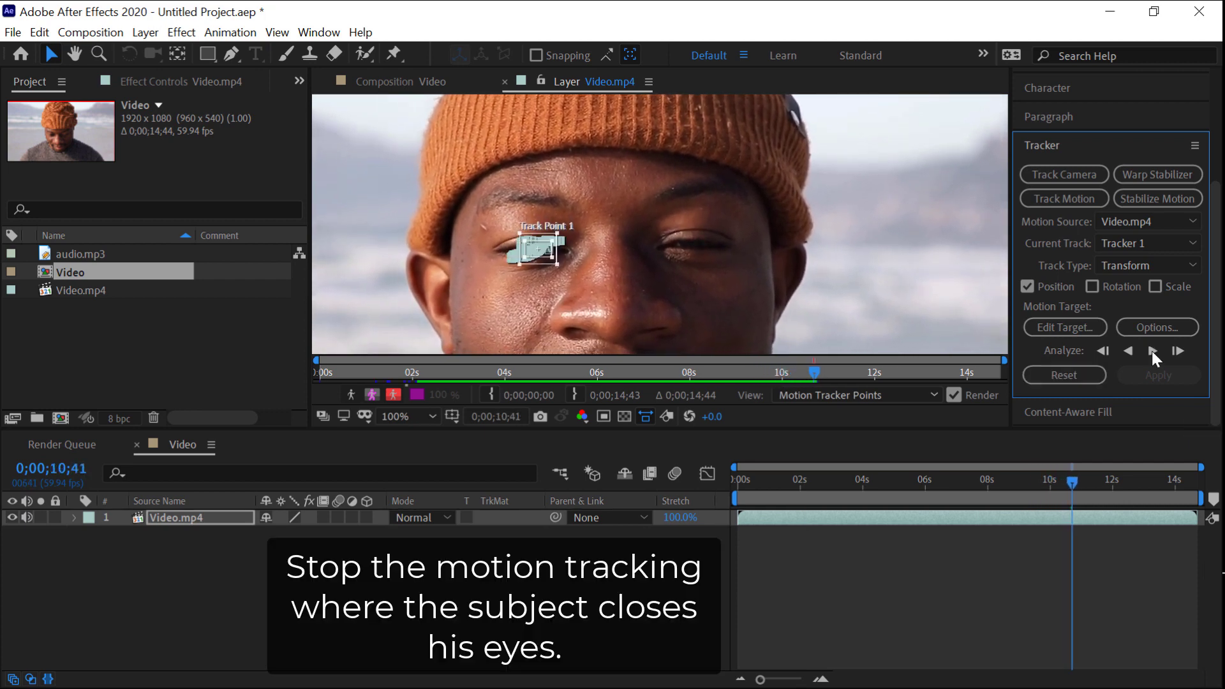
pyautogui.moveTo(1072, 492); pyautogui.dragTo(936, 495)
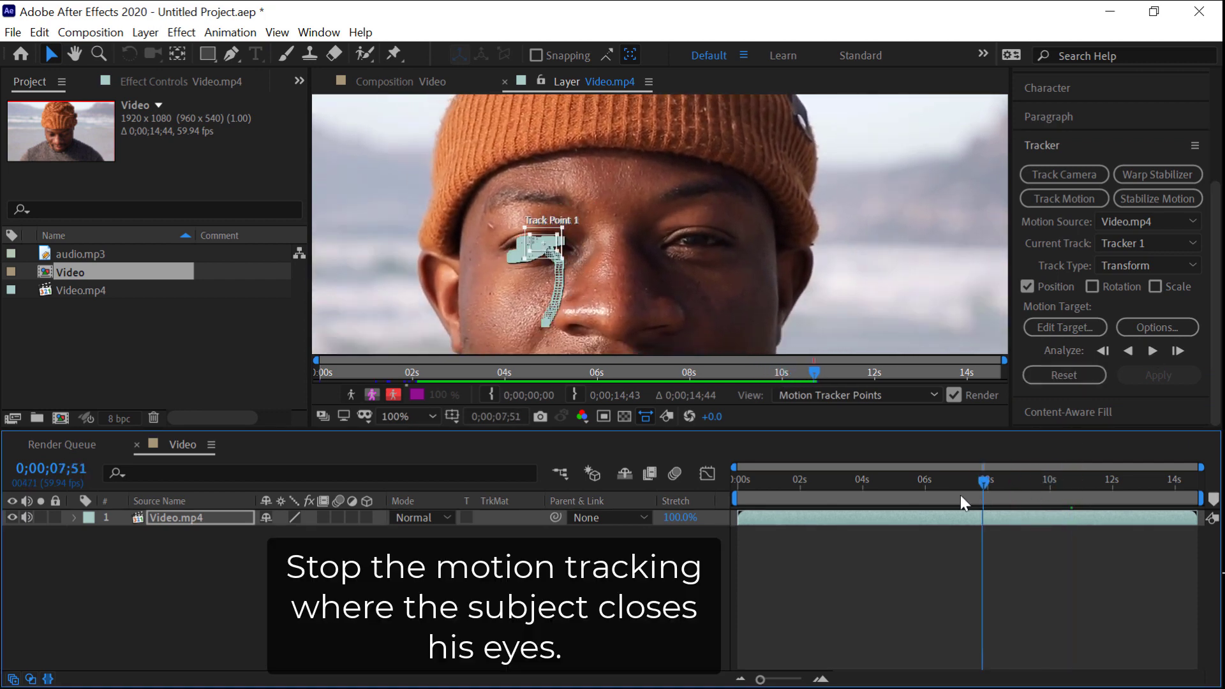
# Search 'cc light' and apply CC Light Rays to the Video.mp4 layer
pyautogui.click(1055, 137)
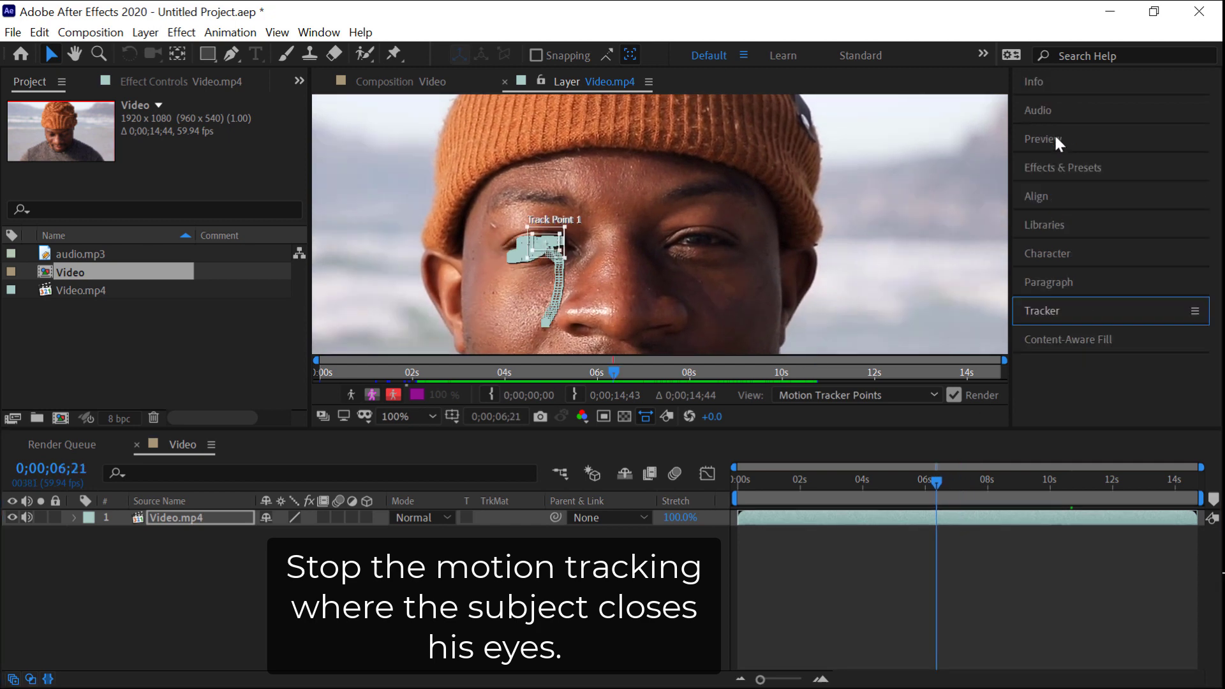
pyautogui.click(1053, 167)
pyautogui.click(1060, 190)
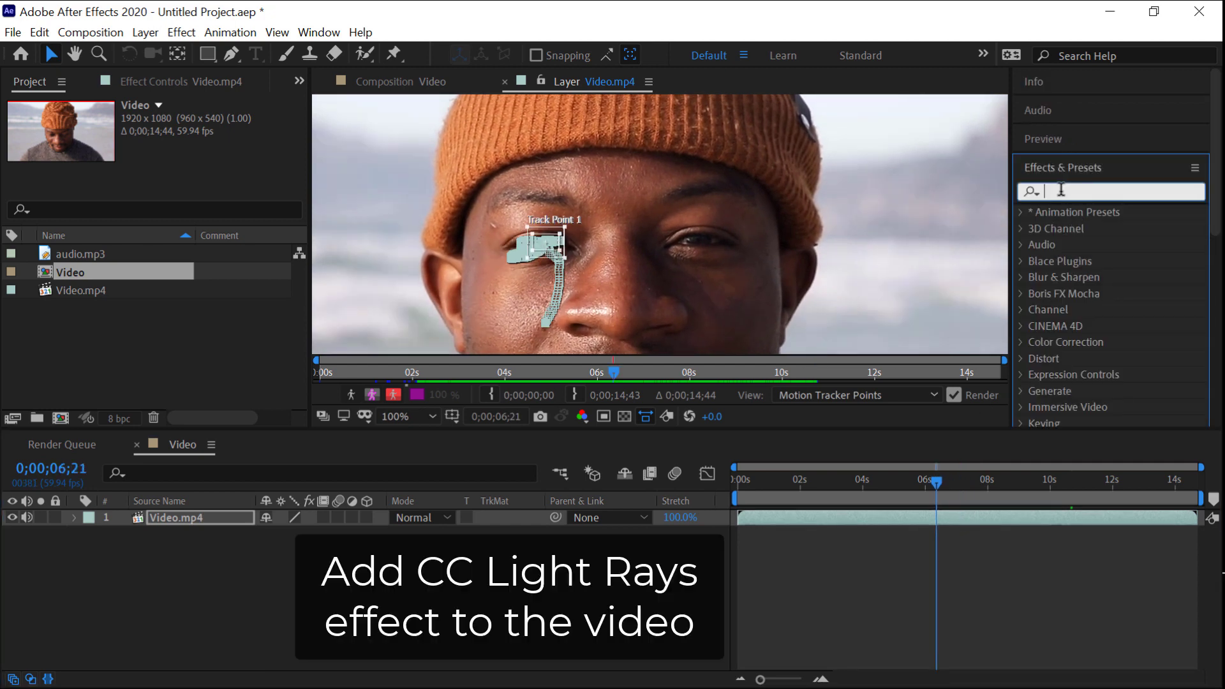
pyautogui.write('cc light')
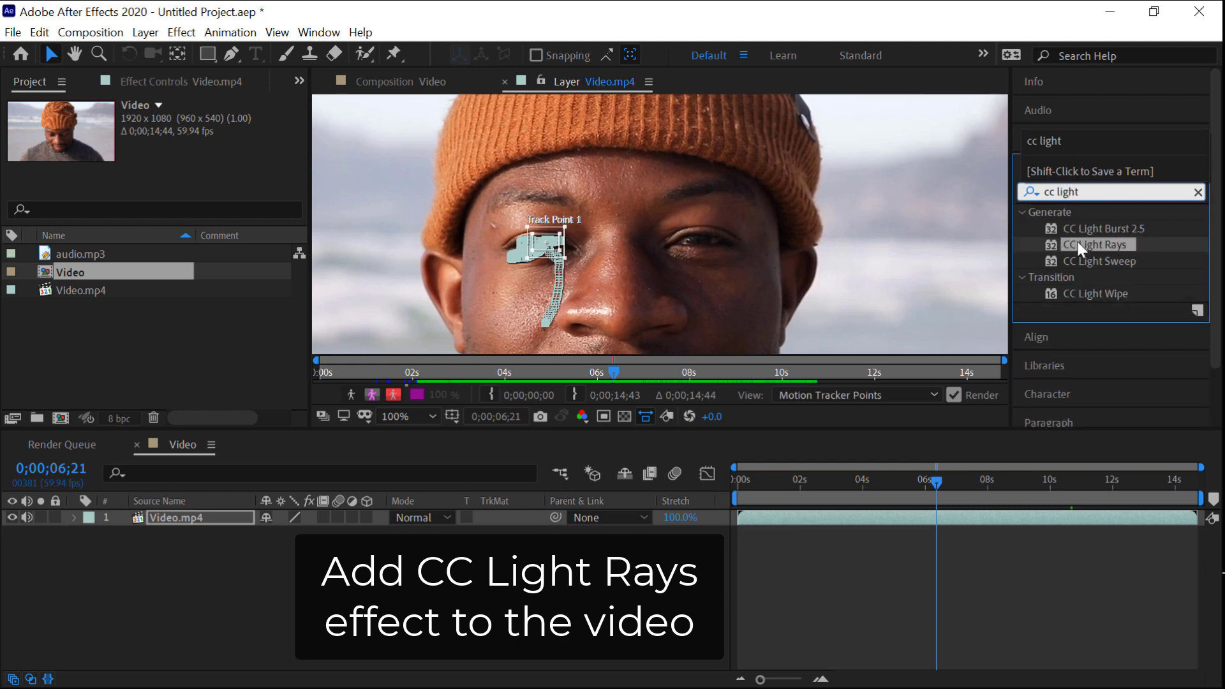
pyautogui.moveTo(1077, 245); pyautogui.dragTo(177, 518)
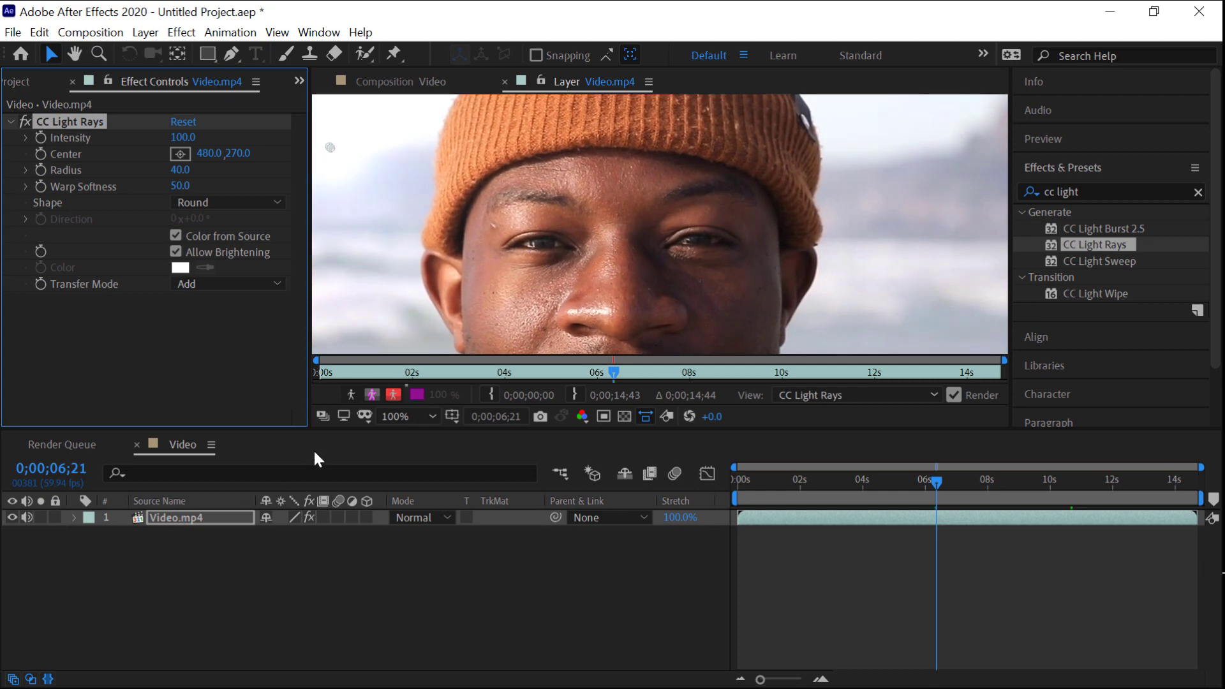
pyautogui.press('h')
pyautogui.moveTo(434, 217); pyautogui.dragTo(549, 225)
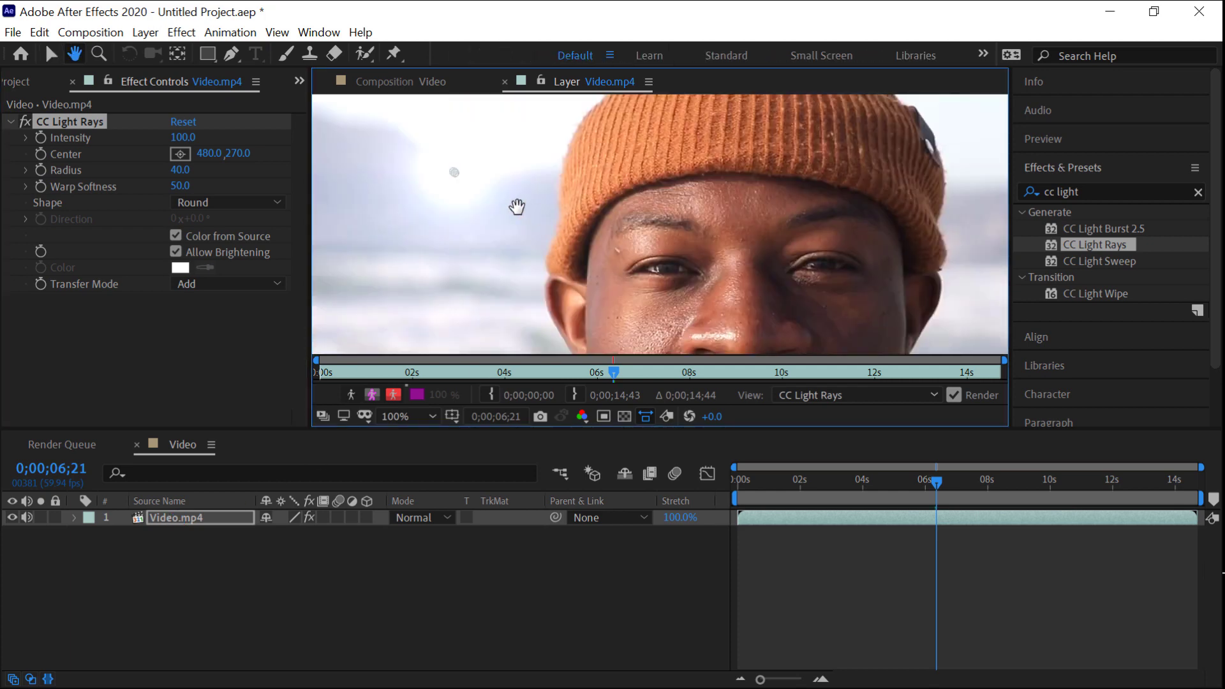
pyautogui.press('v')
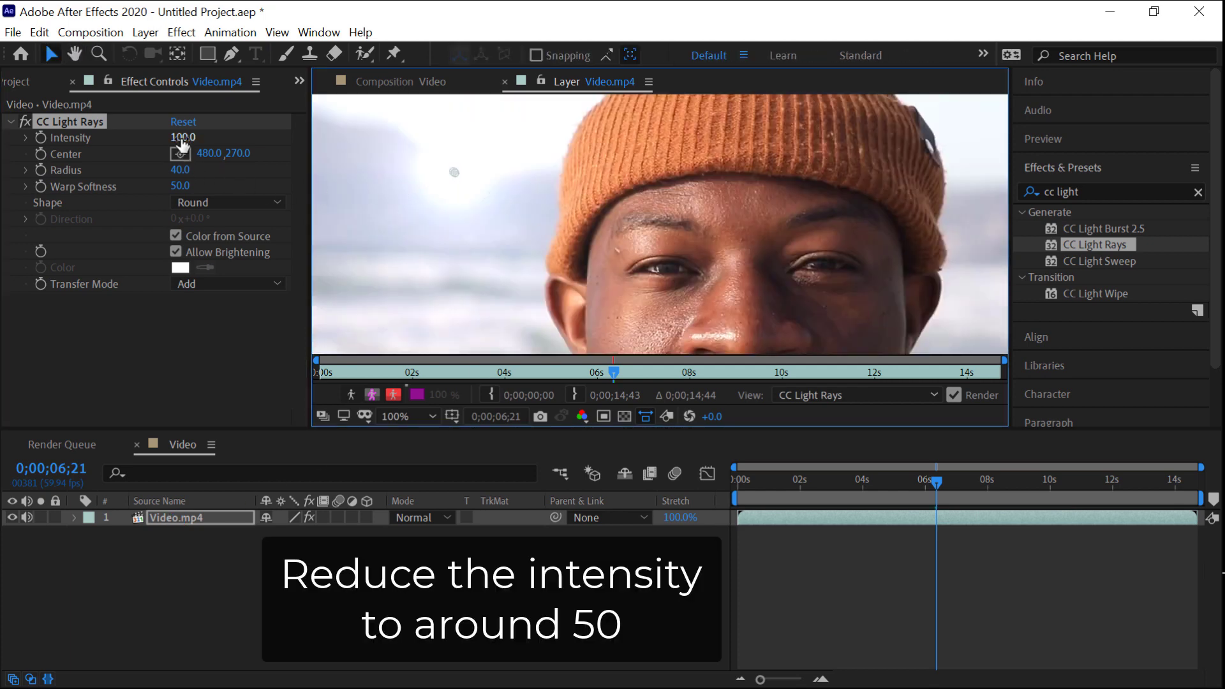
# Set CC Light Rays Intensity to 50 and Warp Softness to 0
pyautogui.click(183, 138)
pyautogui.write('50')
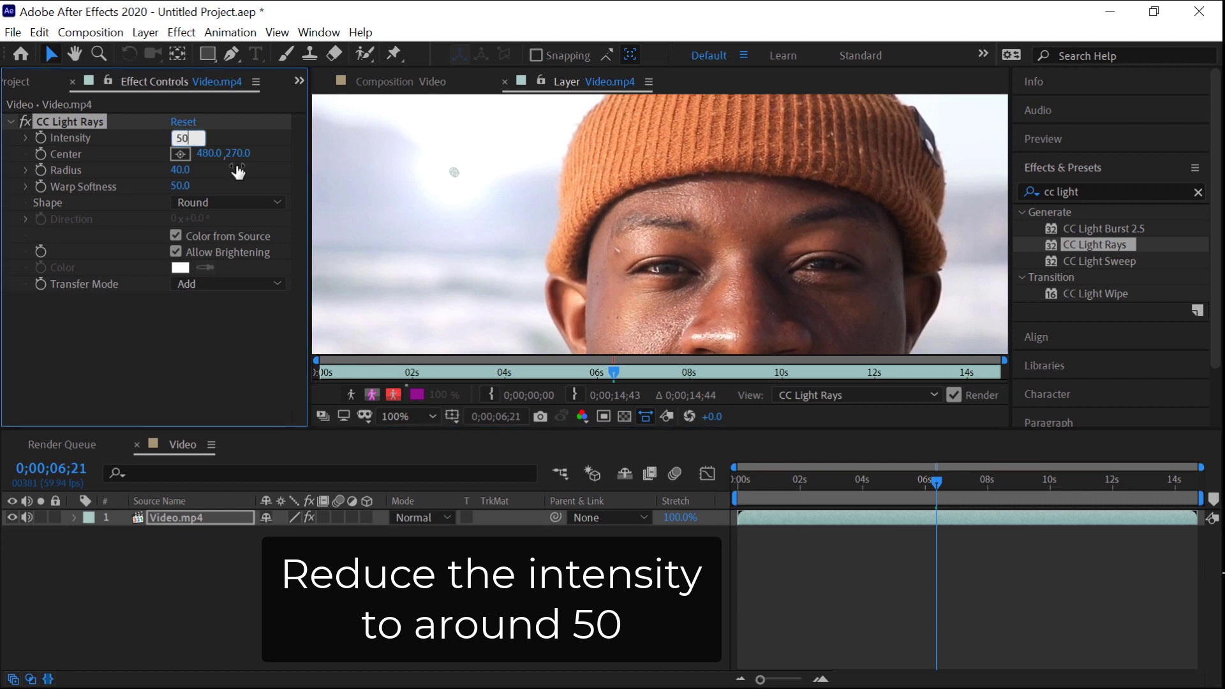
pyautogui.press('Return')
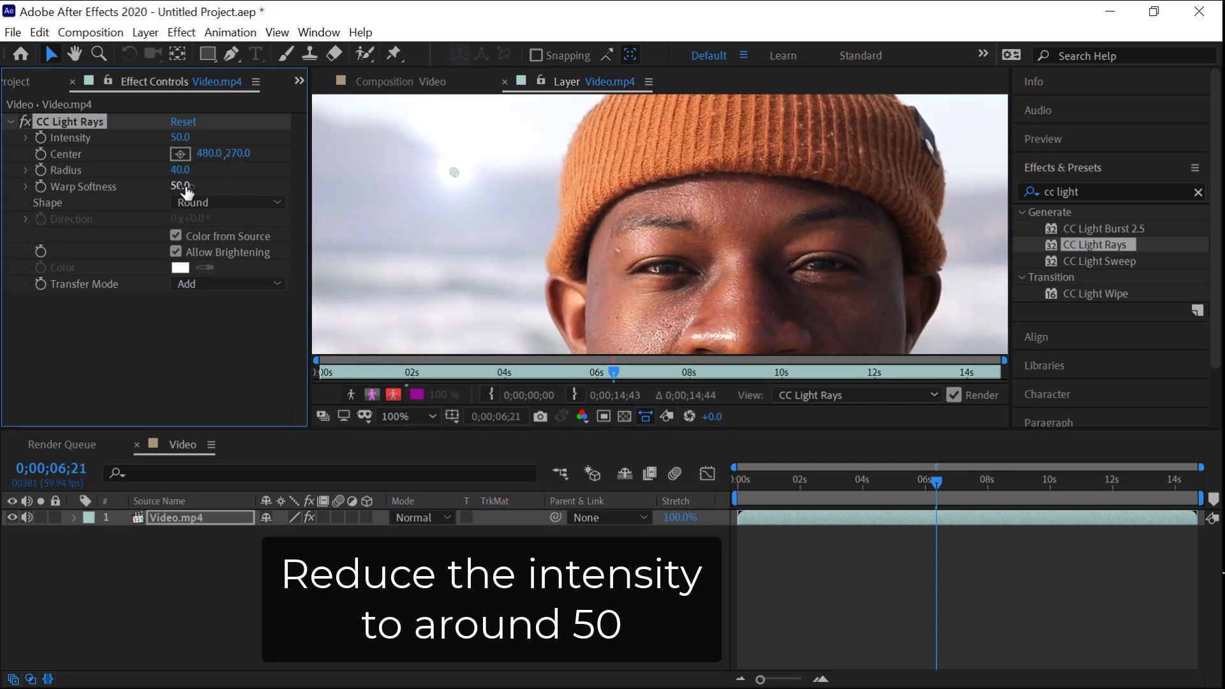
pyautogui.click(181, 187)
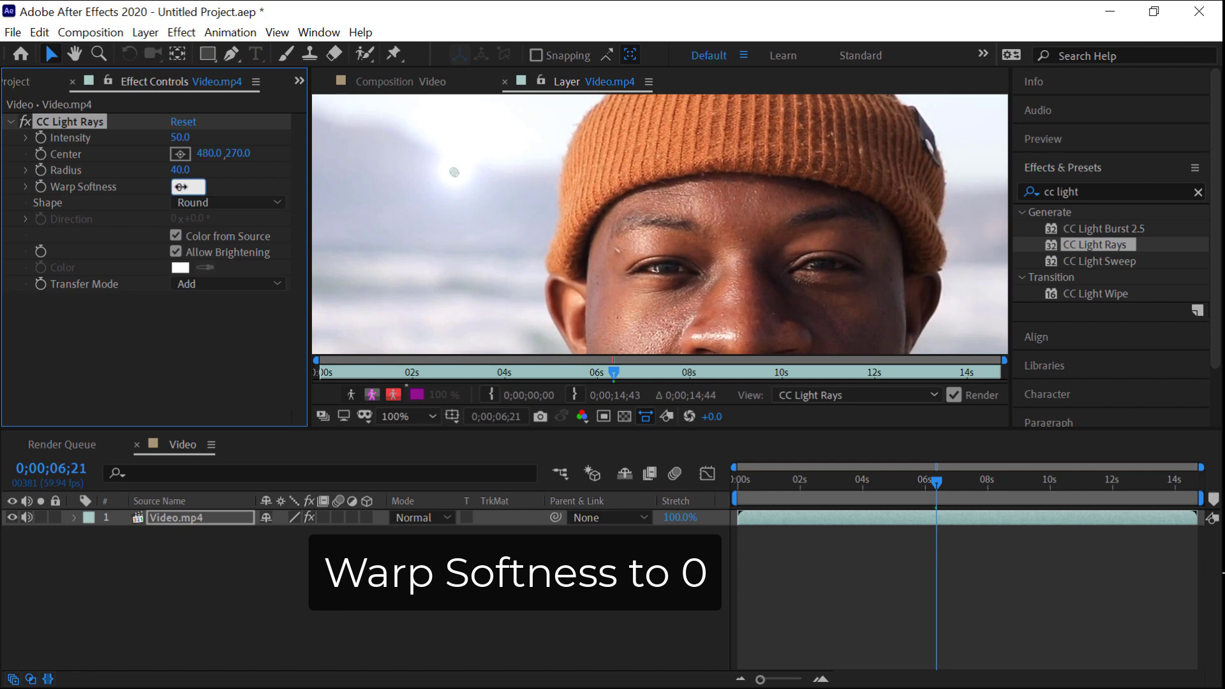
pyautogui.write('0')
pyautogui.press('Return')
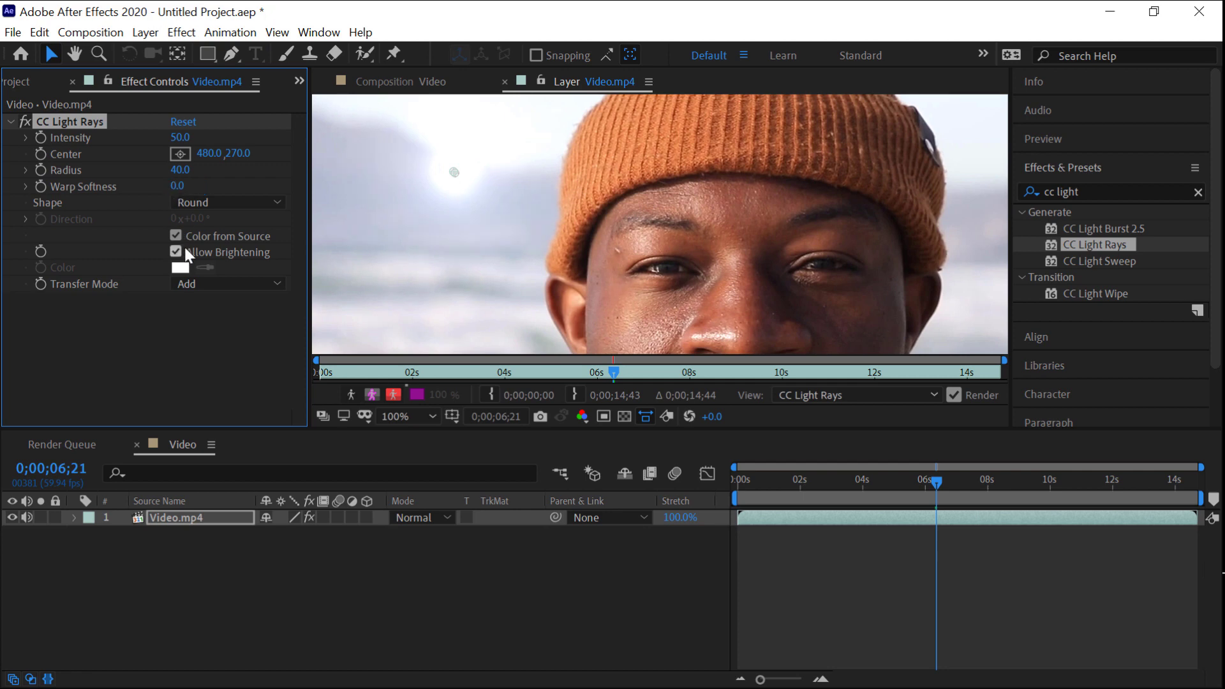
# Turn off Color from Source and set the CC Light Rays colour to orange FF9600
pyautogui.click(176, 236)
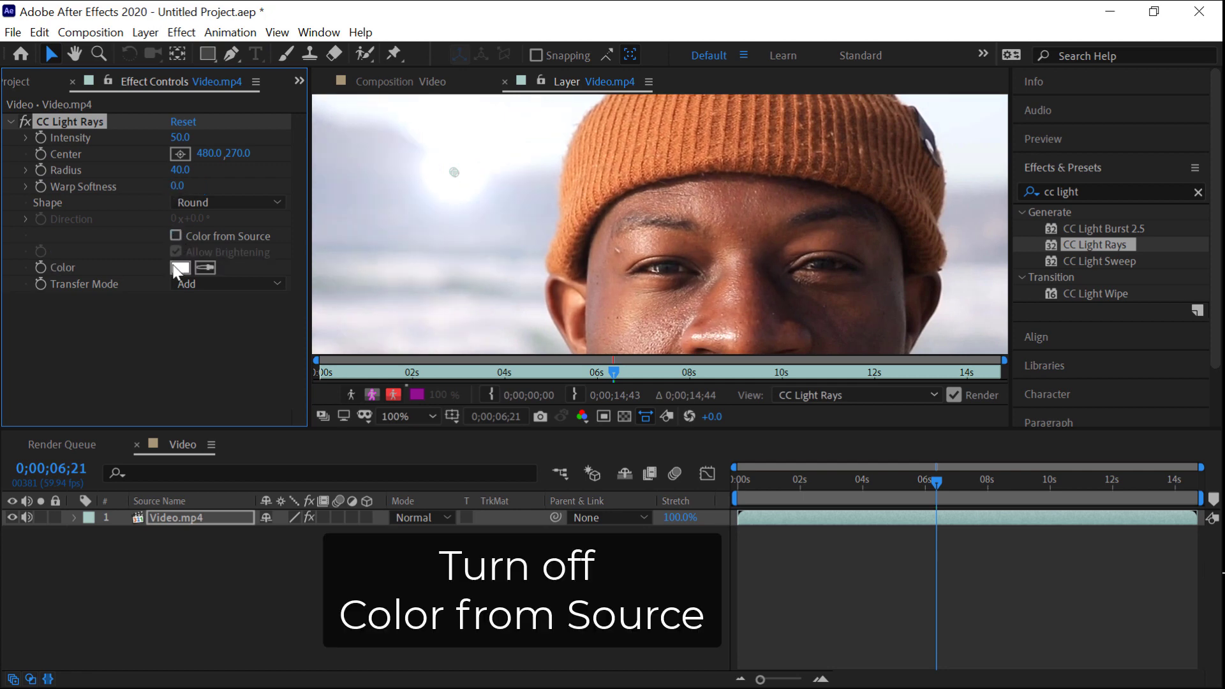
pyautogui.click(179, 268)
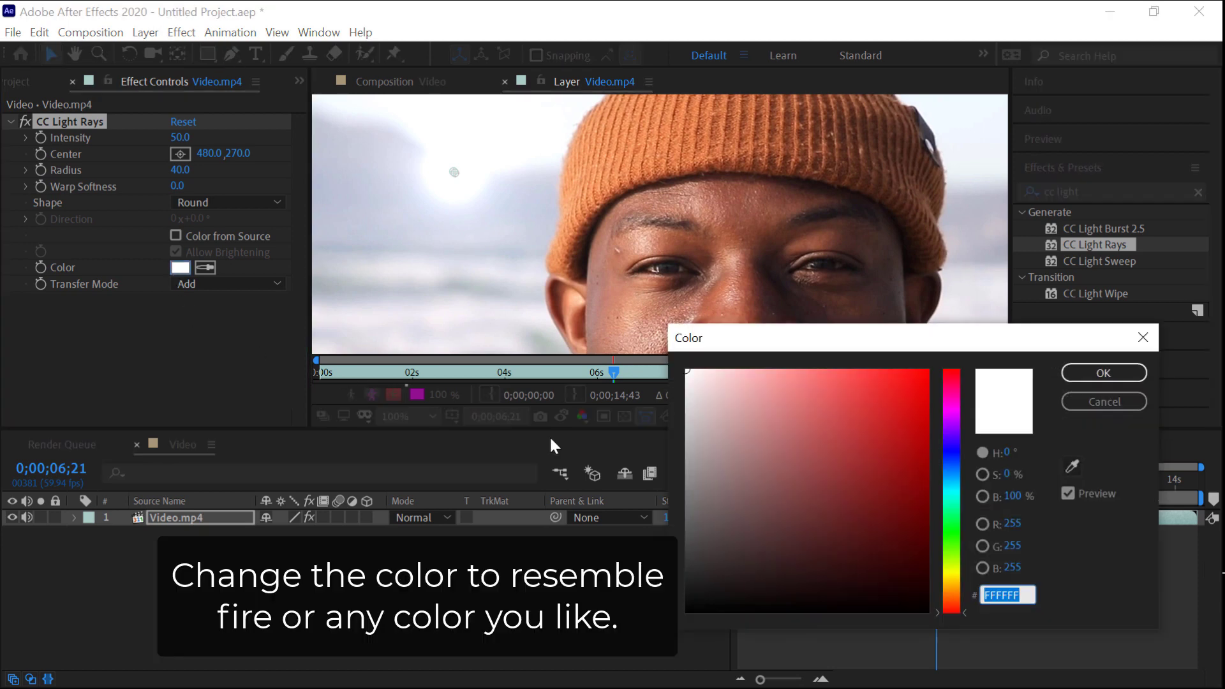
pyautogui.moveTo(855, 511); pyautogui.dragTo(928, 370)
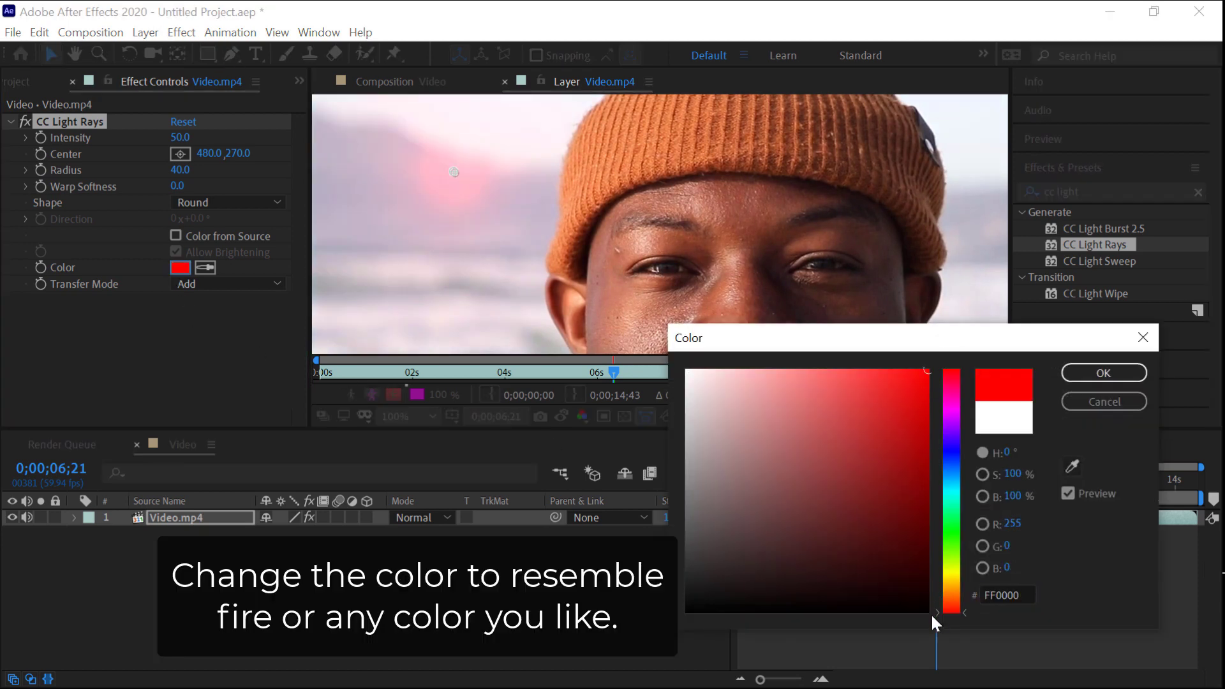
pyautogui.moveTo(946, 607); pyautogui.dragTo(951, 588)
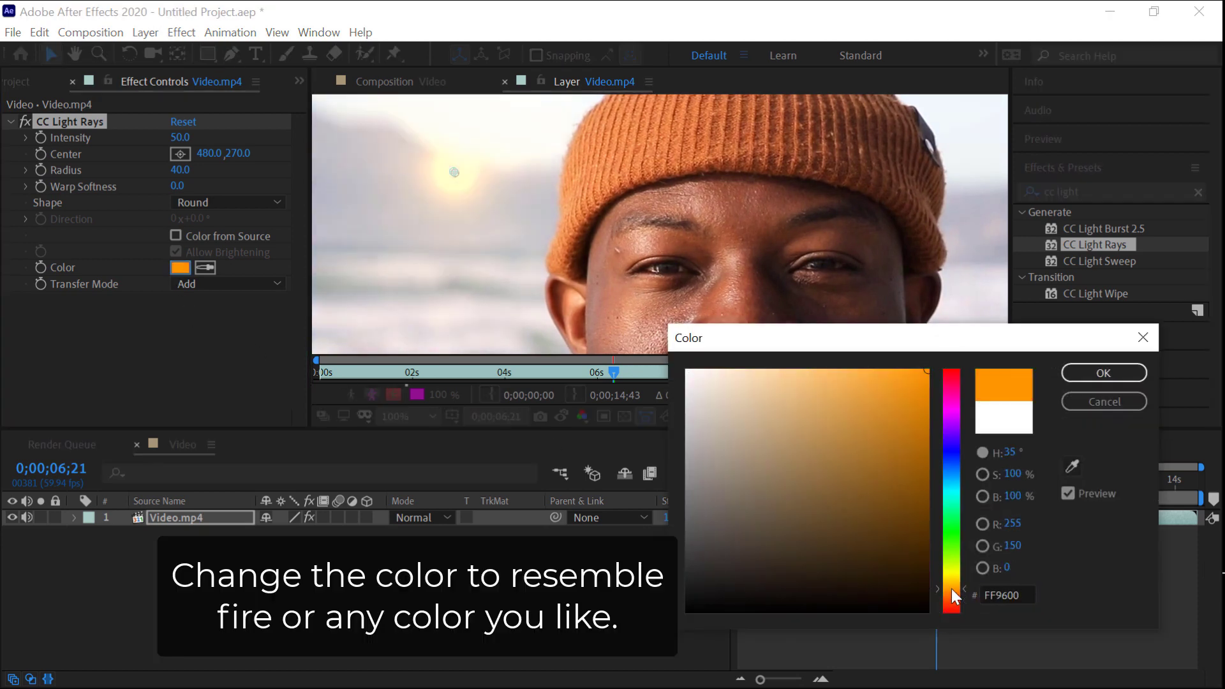
pyautogui.click(1117, 375)
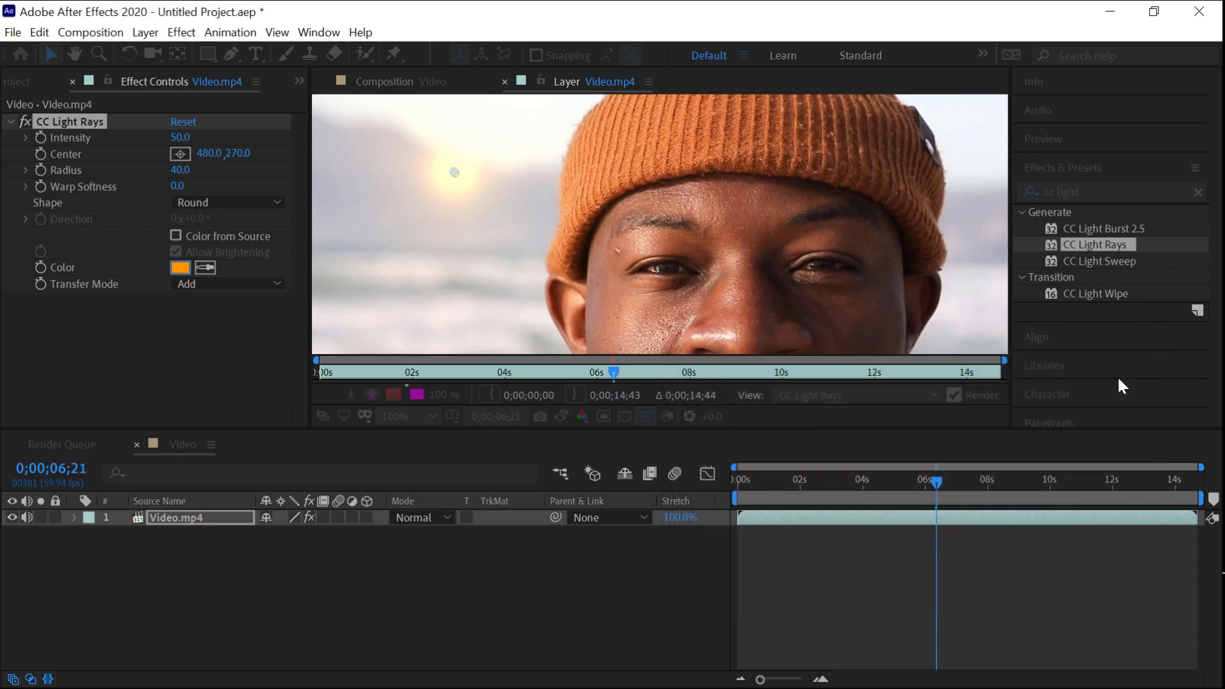
pyautogui.click(1065, 165)
# Apply Tracker 1's motion to CC Light Rays/Center in X and Y
pyautogui.click(1062, 304)
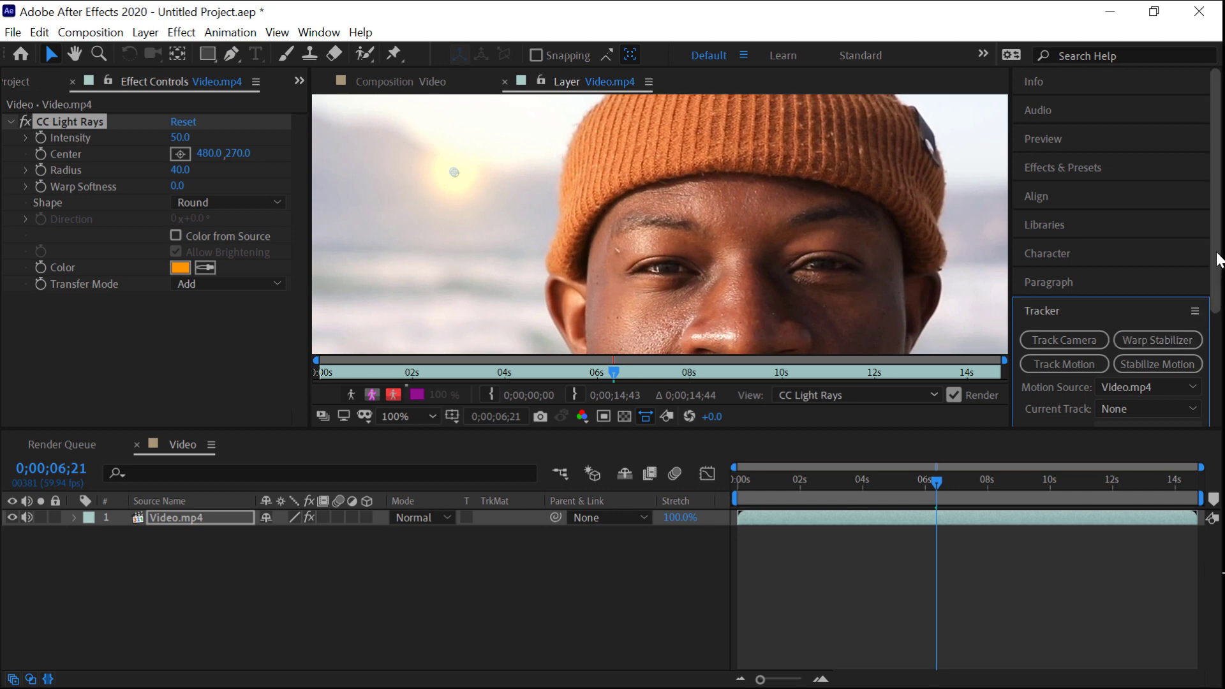
pyautogui.moveTo(1217, 304); pyautogui.dragTo(1216, 350)
pyautogui.click(1156, 268)
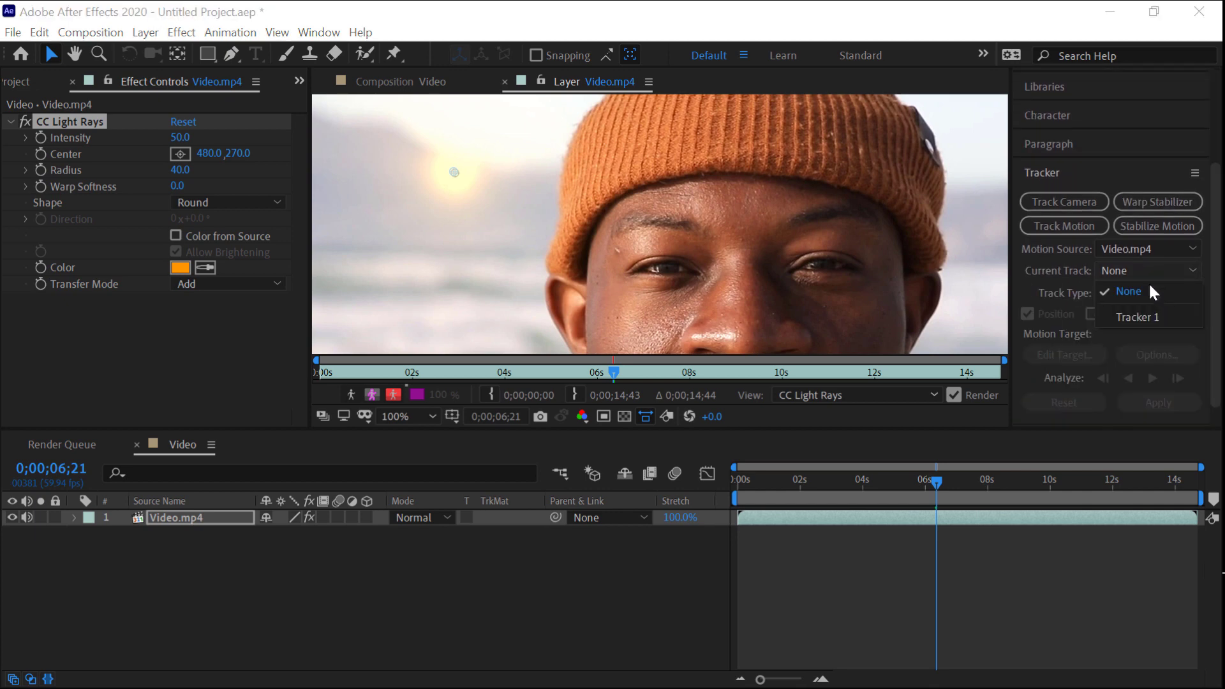
pyautogui.click(1142, 314)
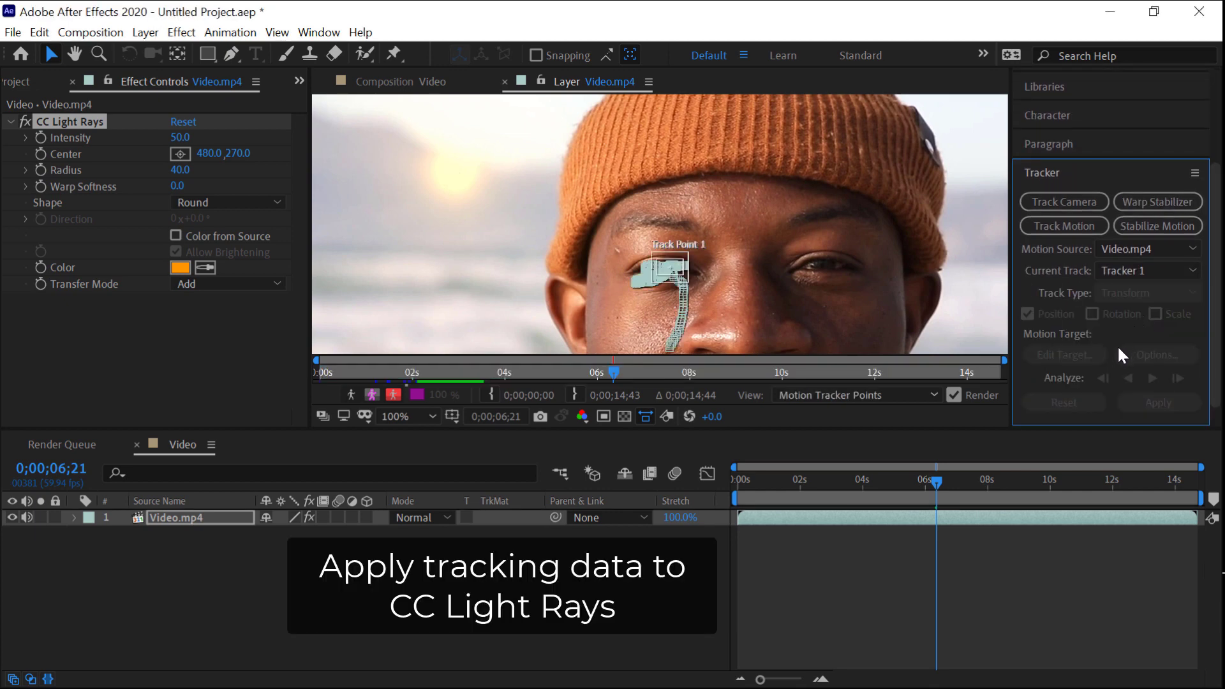
pyautogui.click(1079, 354)
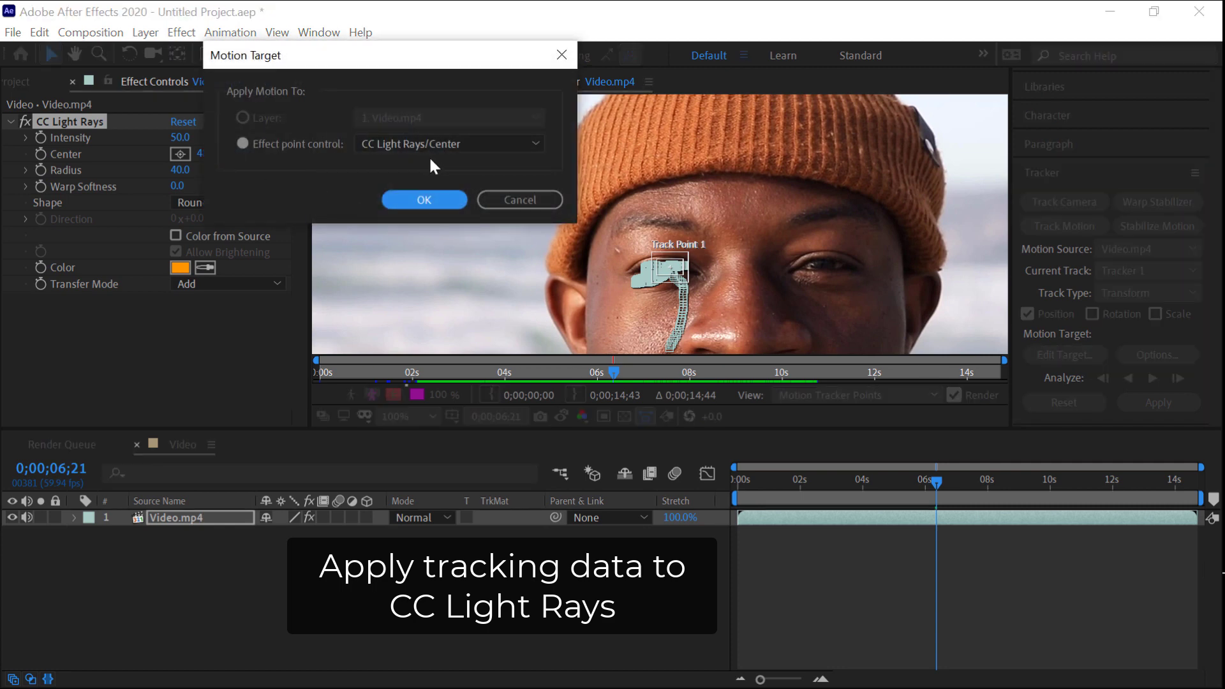
pyautogui.click(423, 200)
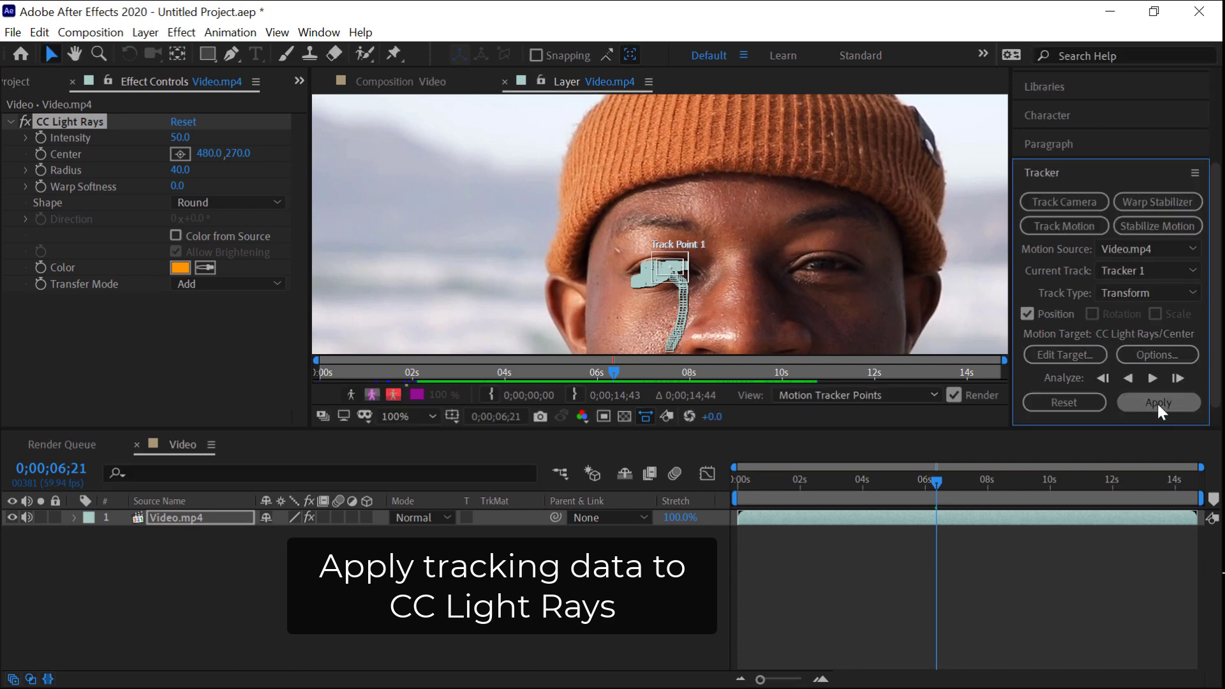
pyautogui.click(1158, 406)
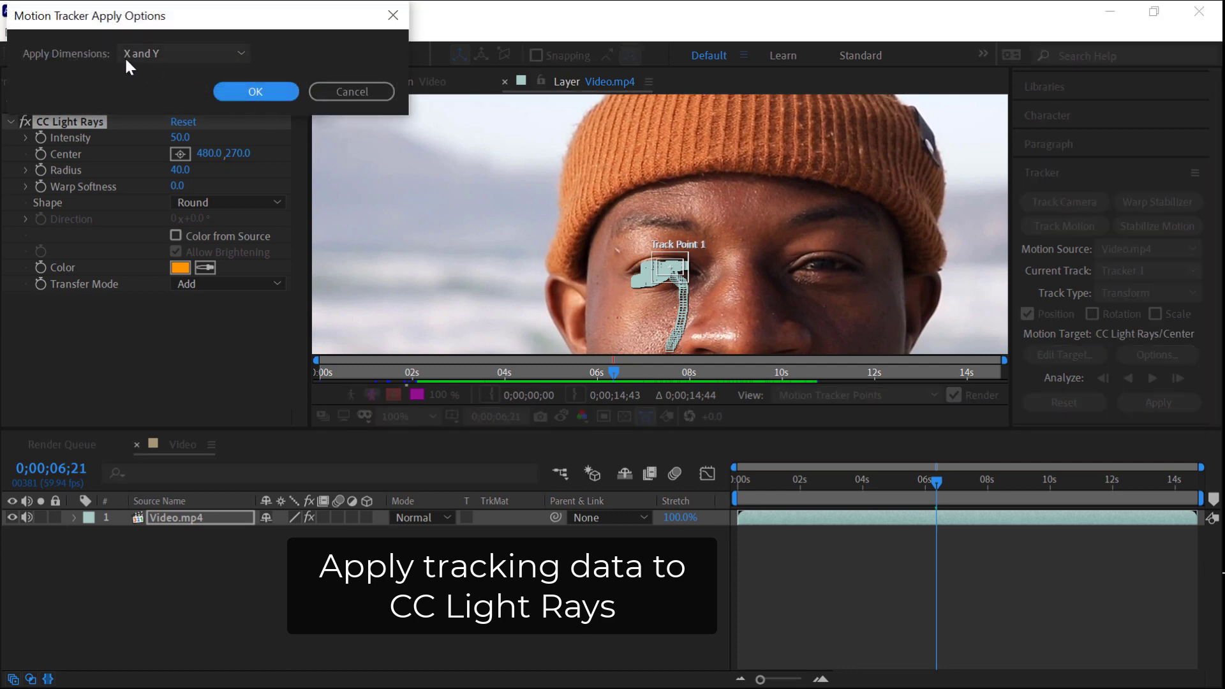
pyautogui.click(244, 91)
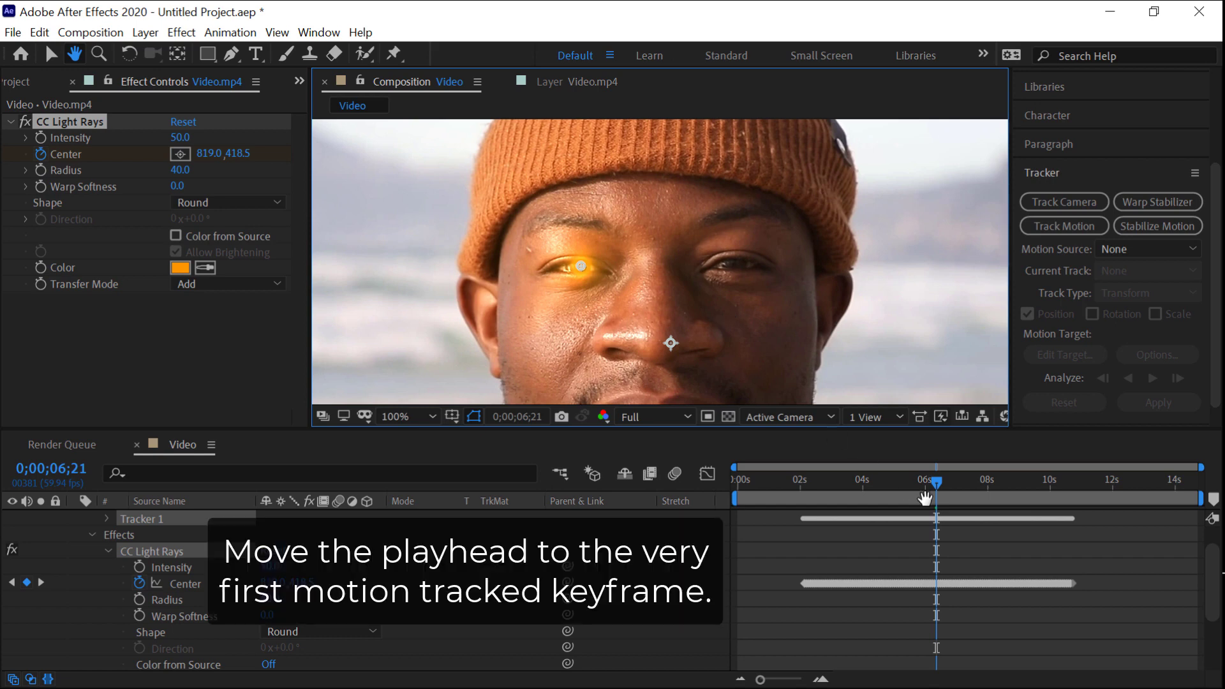
# Go back to the first tracked keyframe and add a new adjustment layer
pyautogui.moveTo(936, 482); pyautogui.dragTo(802, 483)
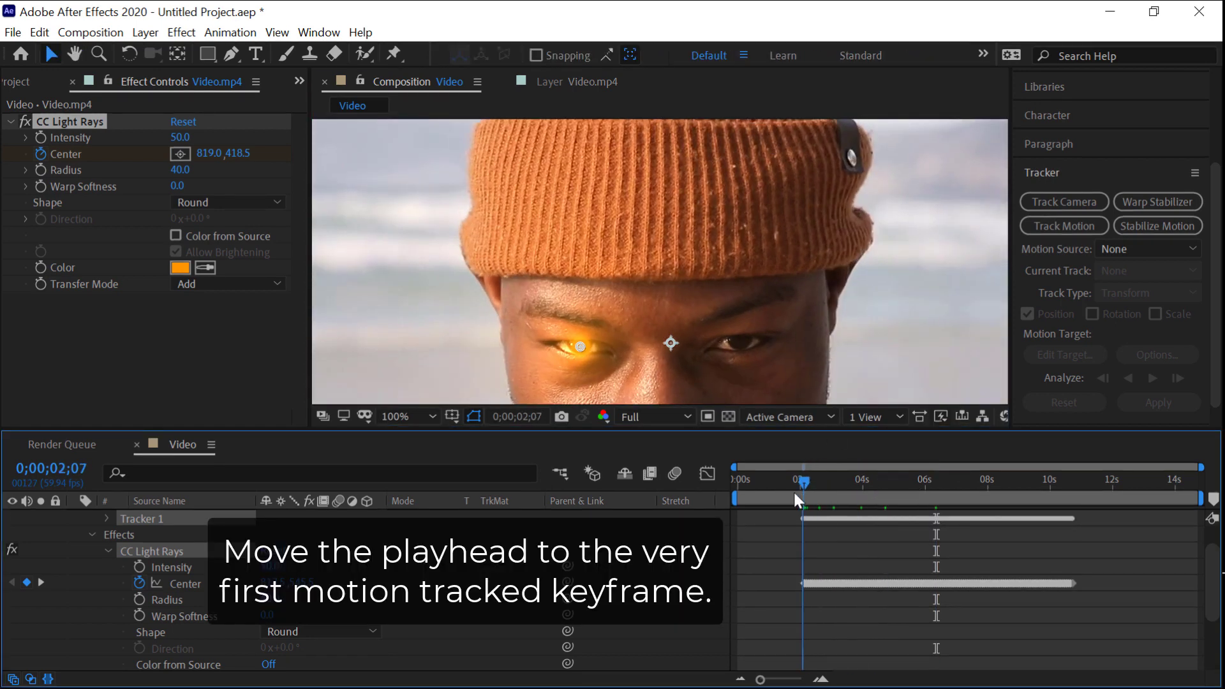
pyautogui.click(146, 32)
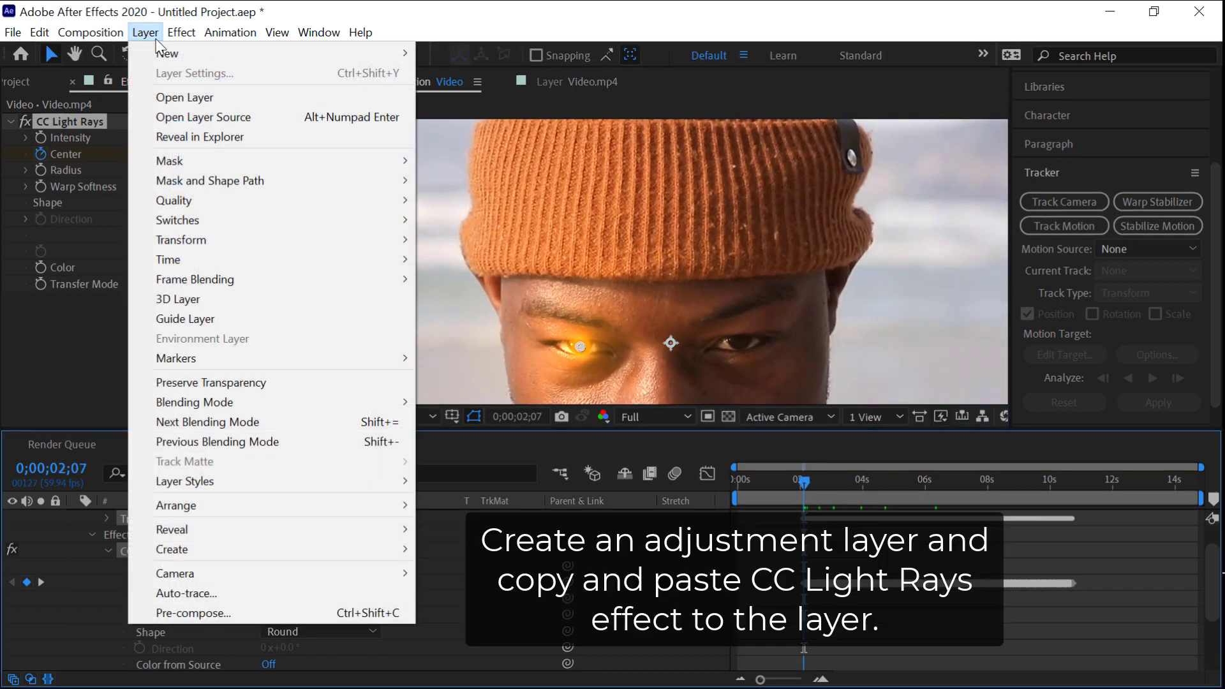
pyautogui.moveTo(220, 53)
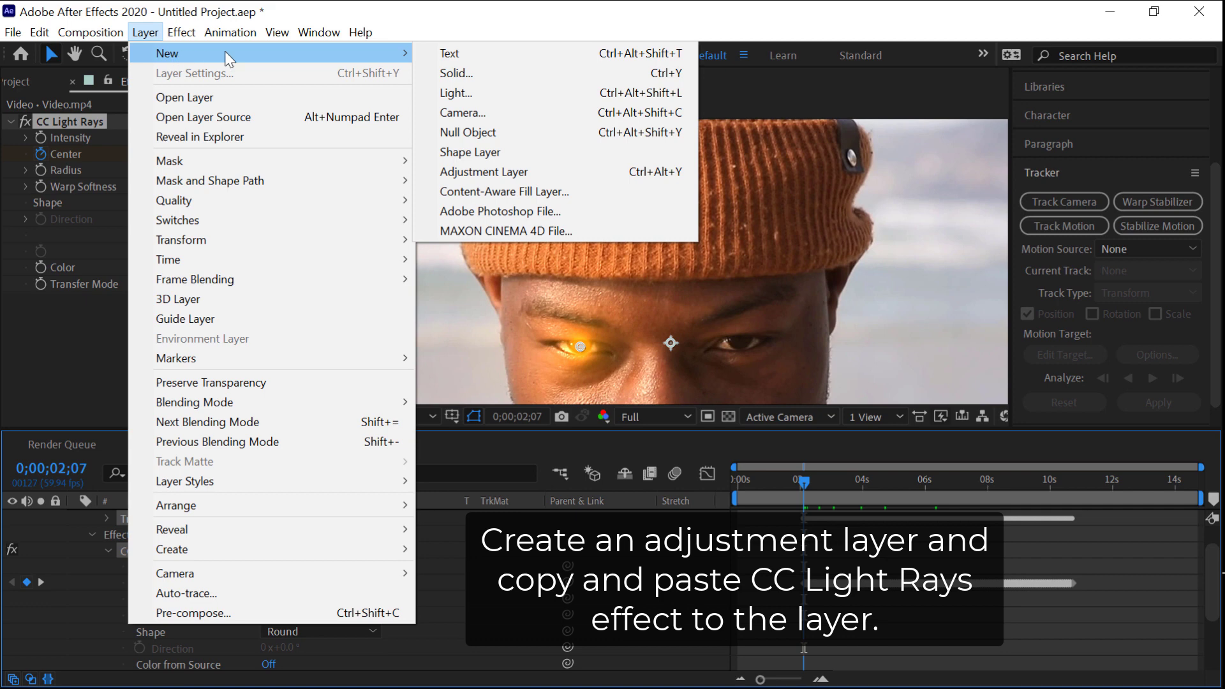
pyautogui.click(515, 170)
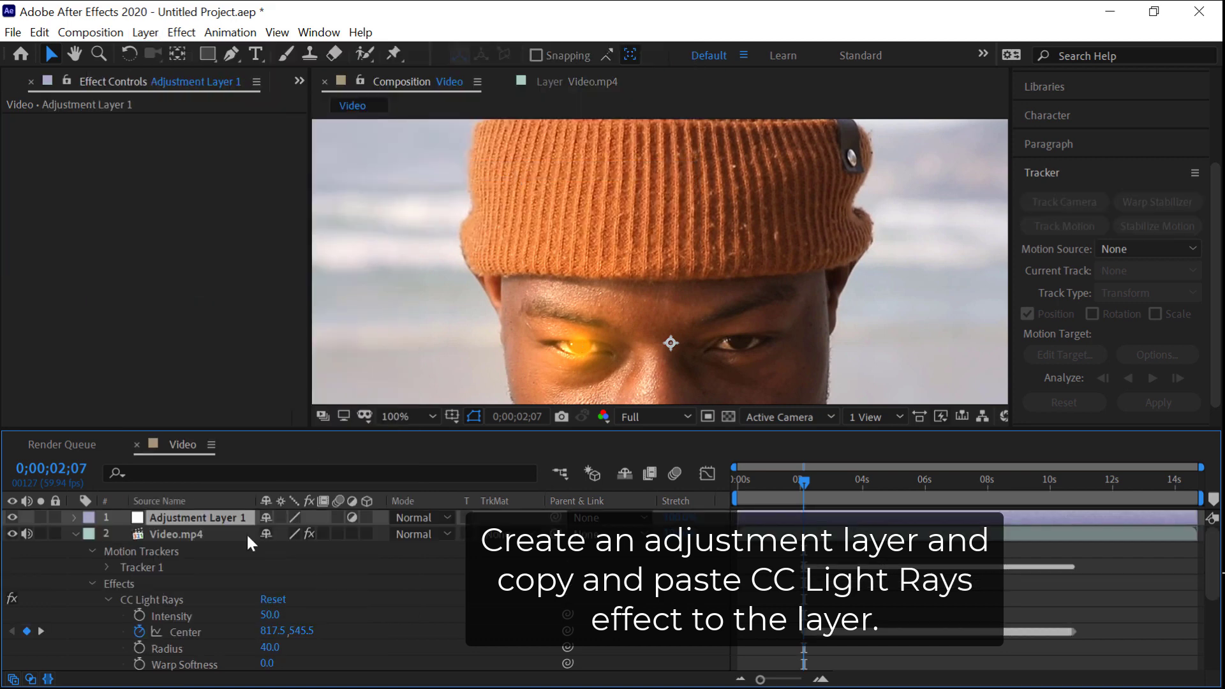
# Copy CC Light Rays from Video.mp4 and paste it onto Adjustment Layer 1
pyautogui.click(194, 530)
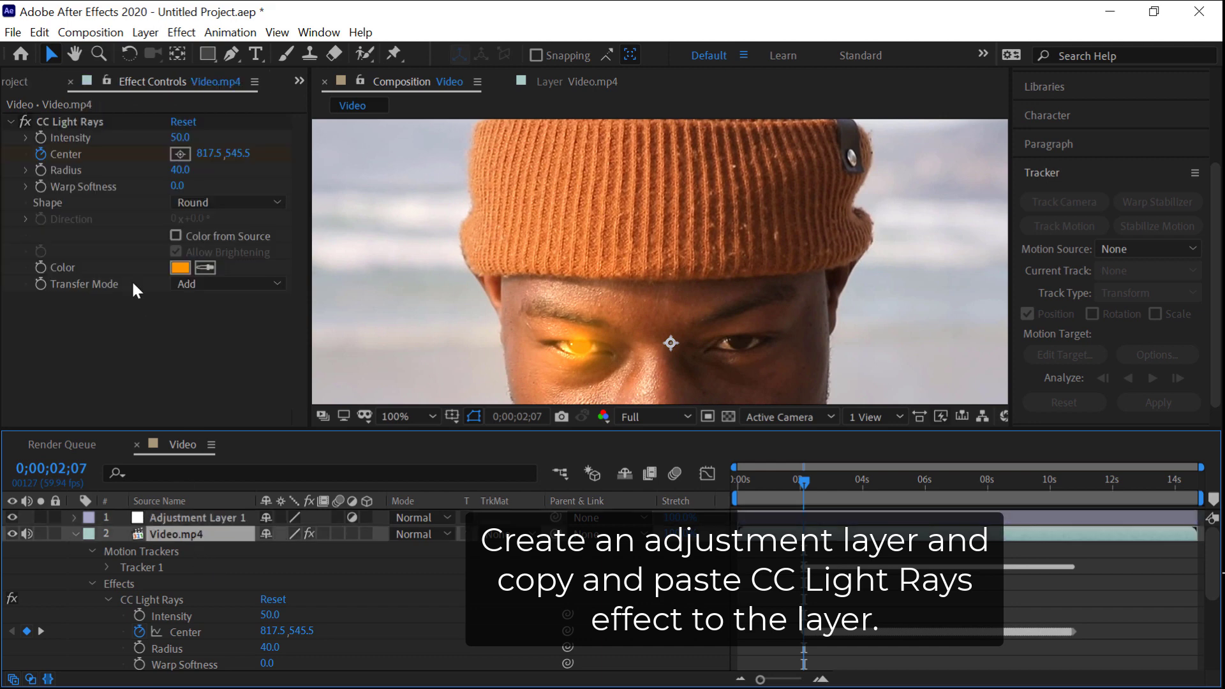
pyautogui.click(89, 120)
pyautogui.hotkey('ctrl', 'c')
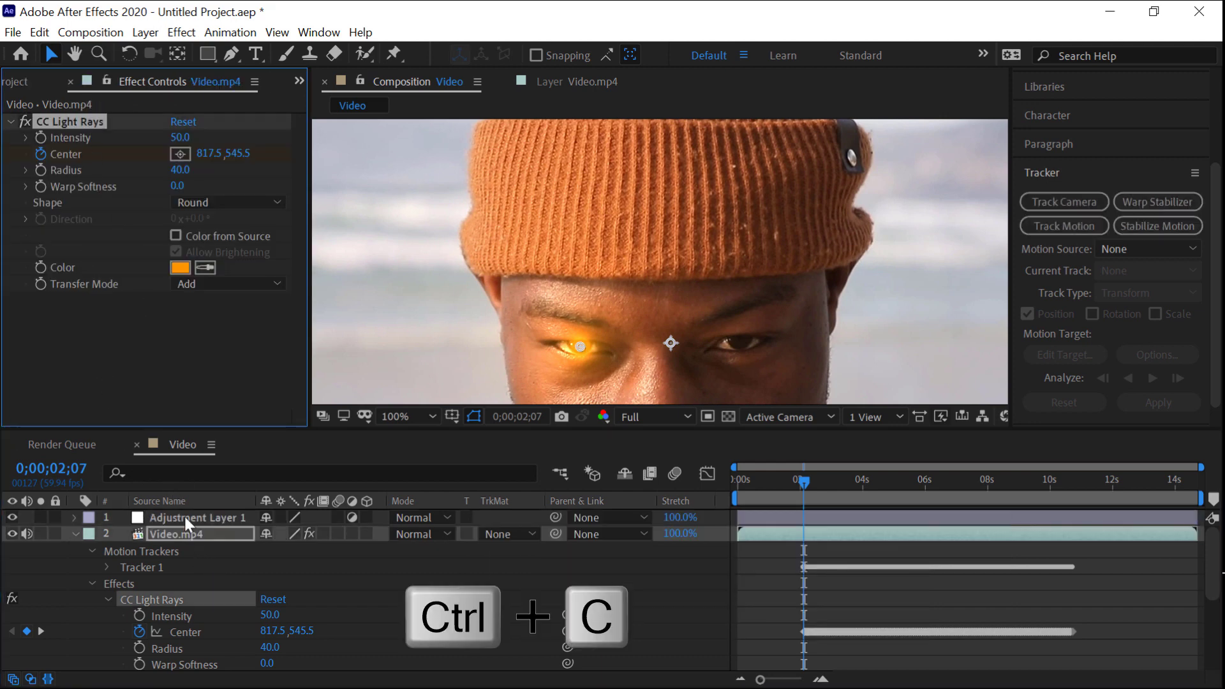
pyautogui.click(184, 514)
pyautogui.hotkey('ctrl', 'v')
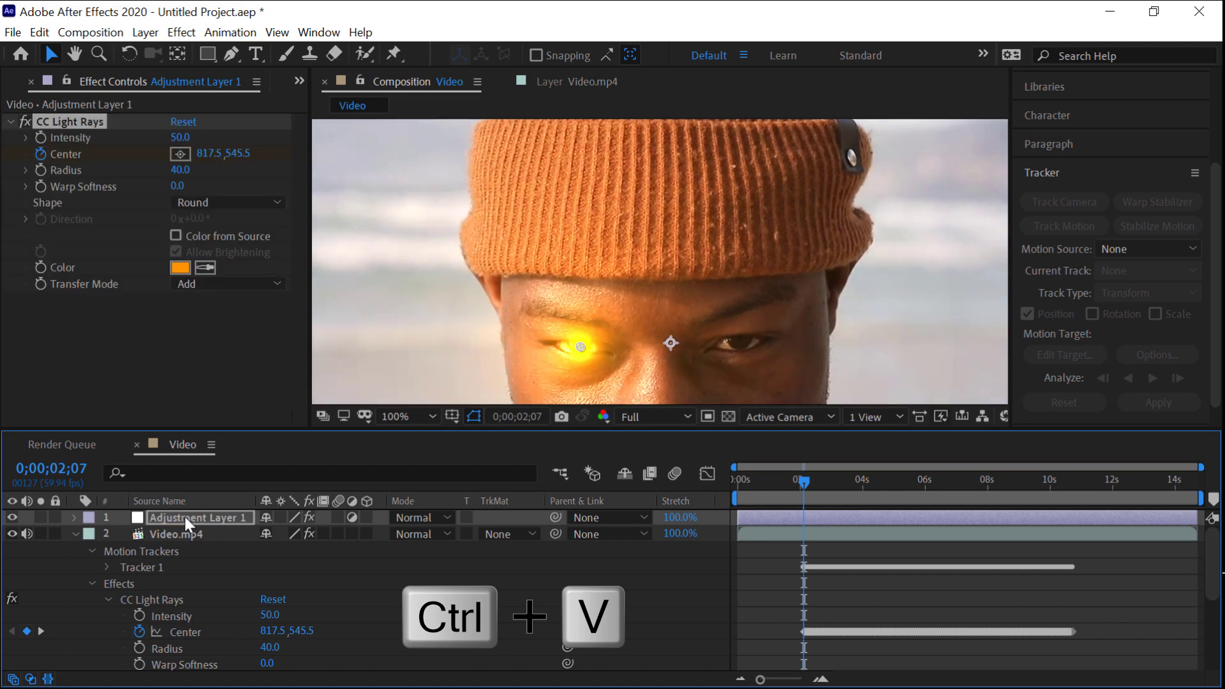
# Set Adjustment Layer 1's CC Light Rays colour to white FFFFFF
pyautogui.click(181, 268)
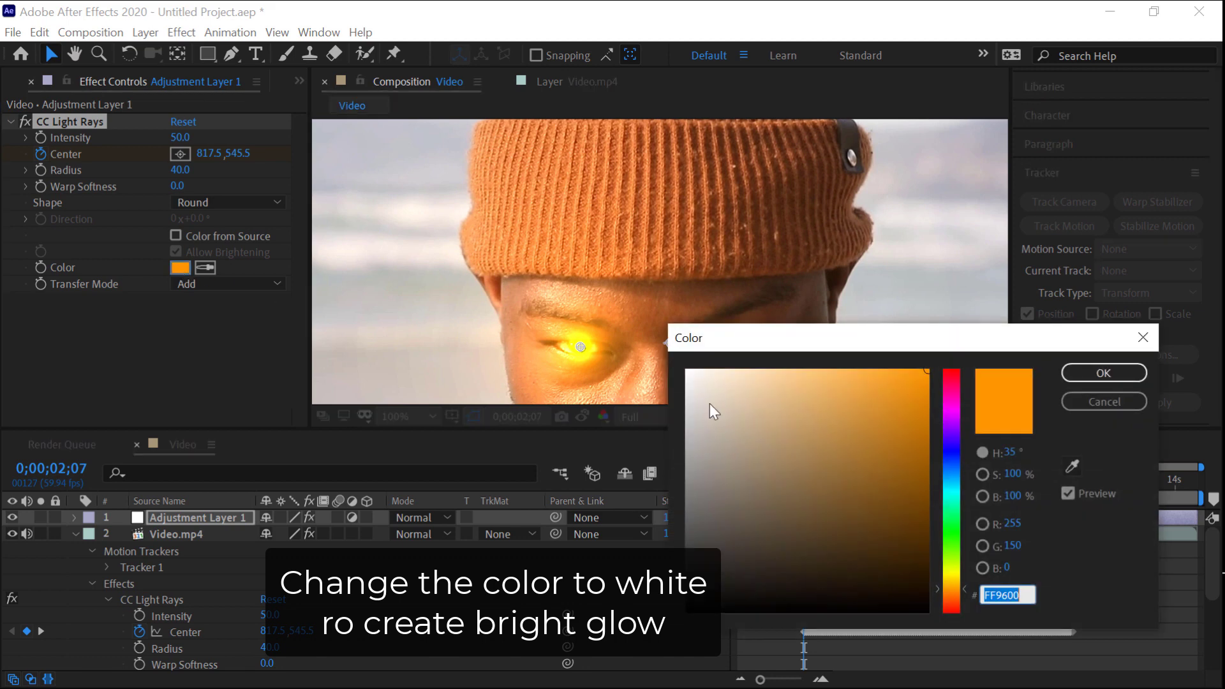
pyautogui.moveTo(709, 404); pyautogui.dragTo(666, 352)
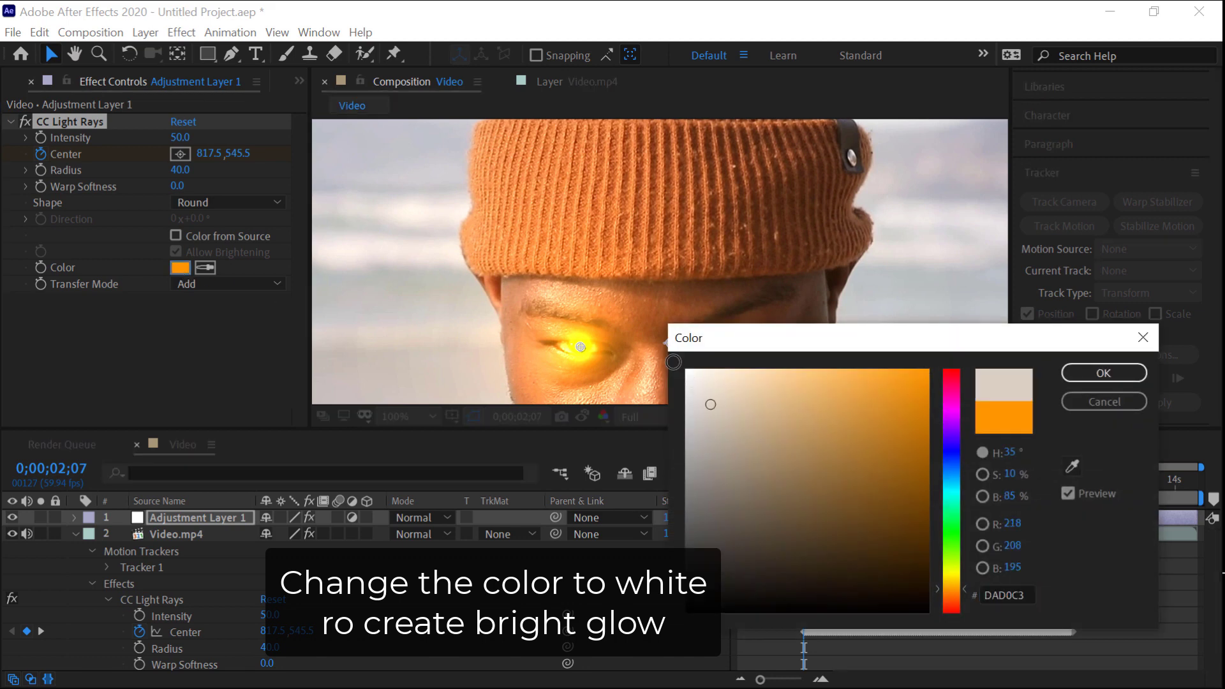
pyautogui.click(1103, 372)
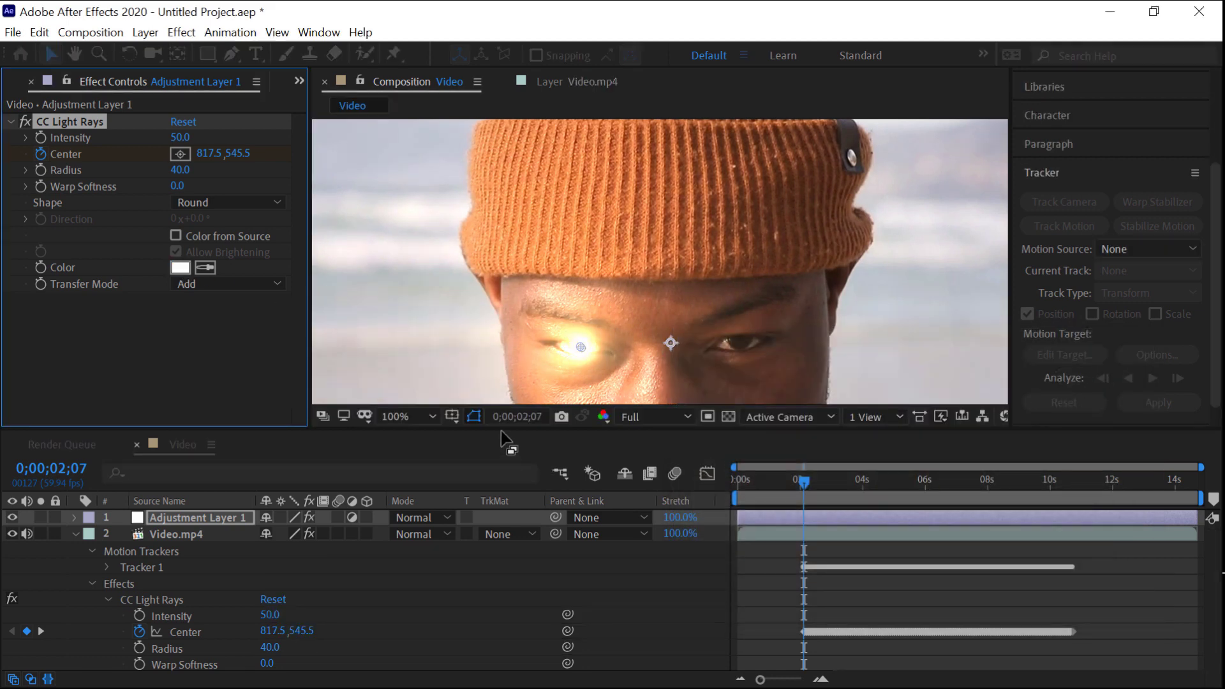
# Copy the Attach Point keyframes from Tracker 1's Track Point 1
pyautogui.moveTo(501, 439); pyautogui.dragTo(509, 387)
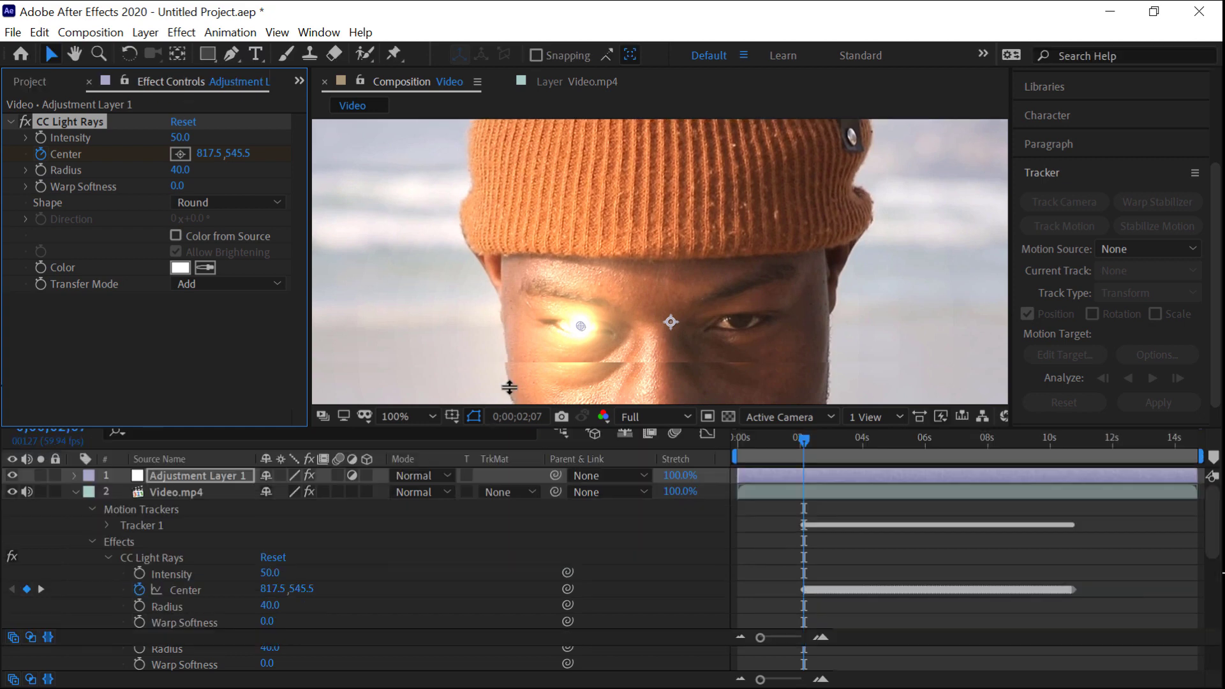
pyautogui.click(108, 525)
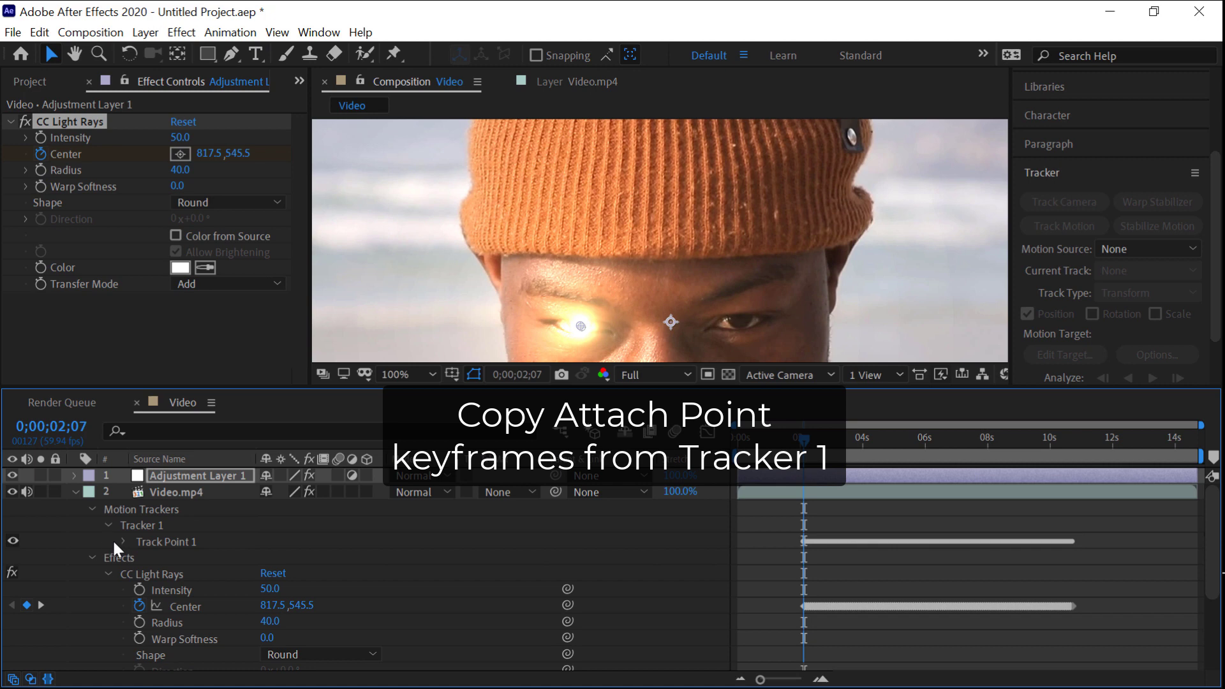
pyautogui.click(122, 541)
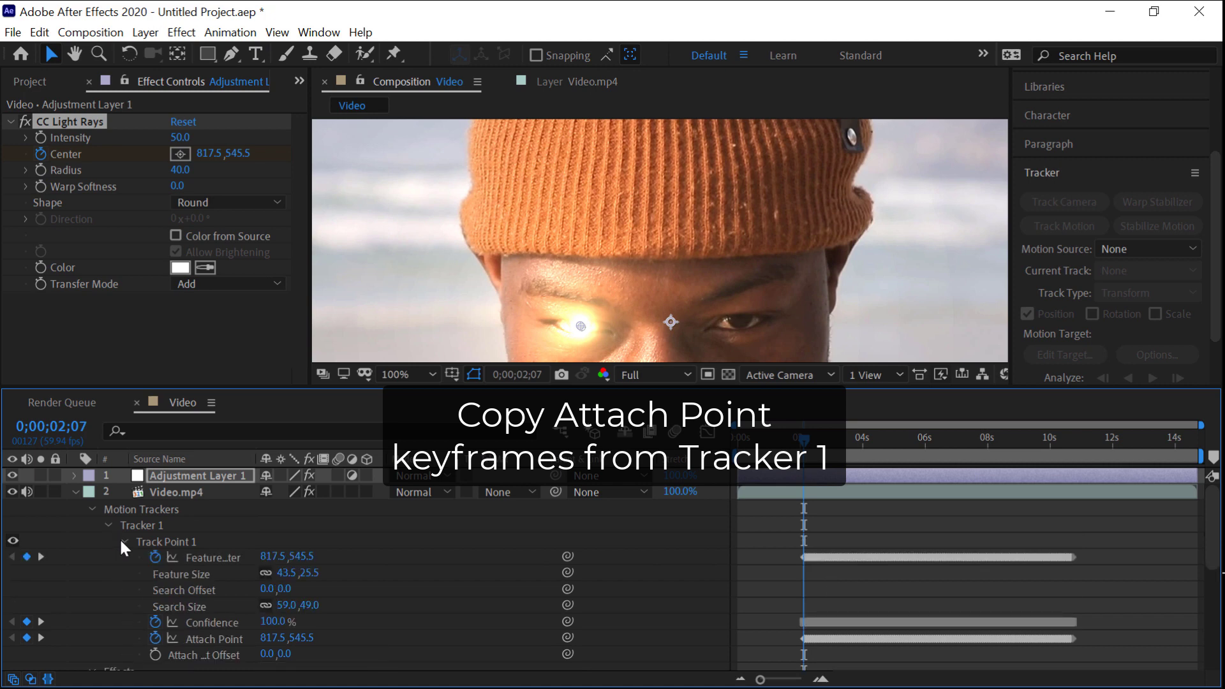
pyautogui.click(222, 636)
pyautogui.hotkey('ctrl', 'c')
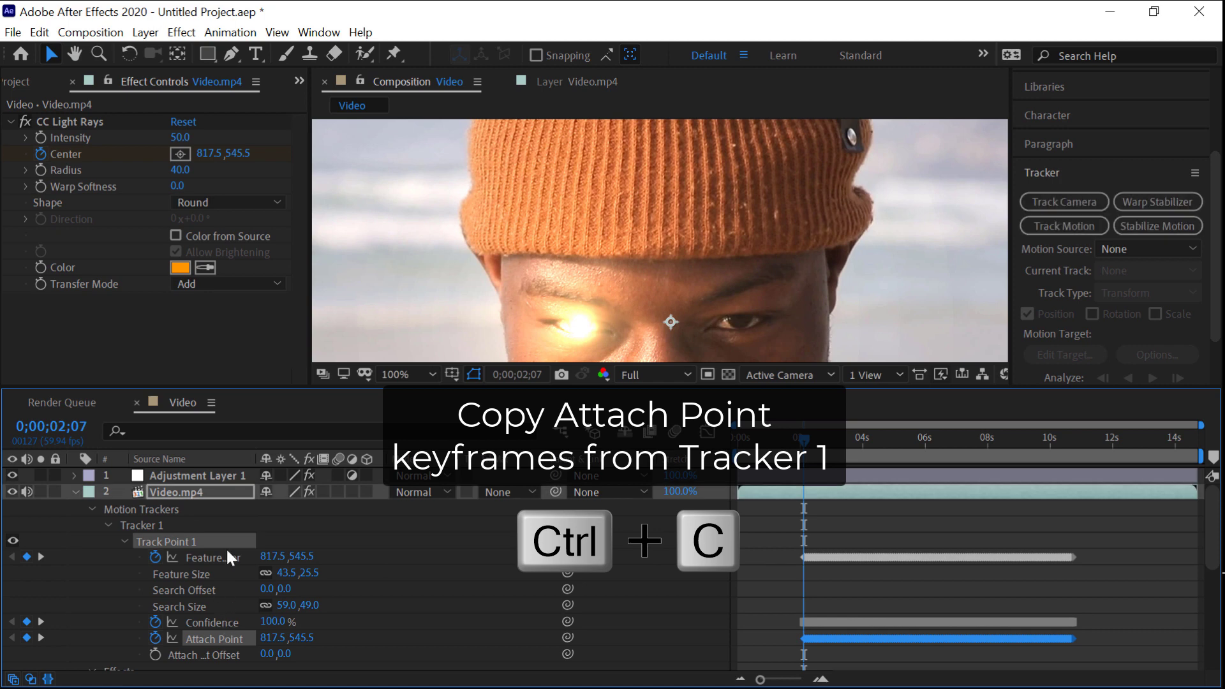
# Paste the Attach Point keyframes into Adjustment Layer 1's Position
pyautogui.click(211, 476)
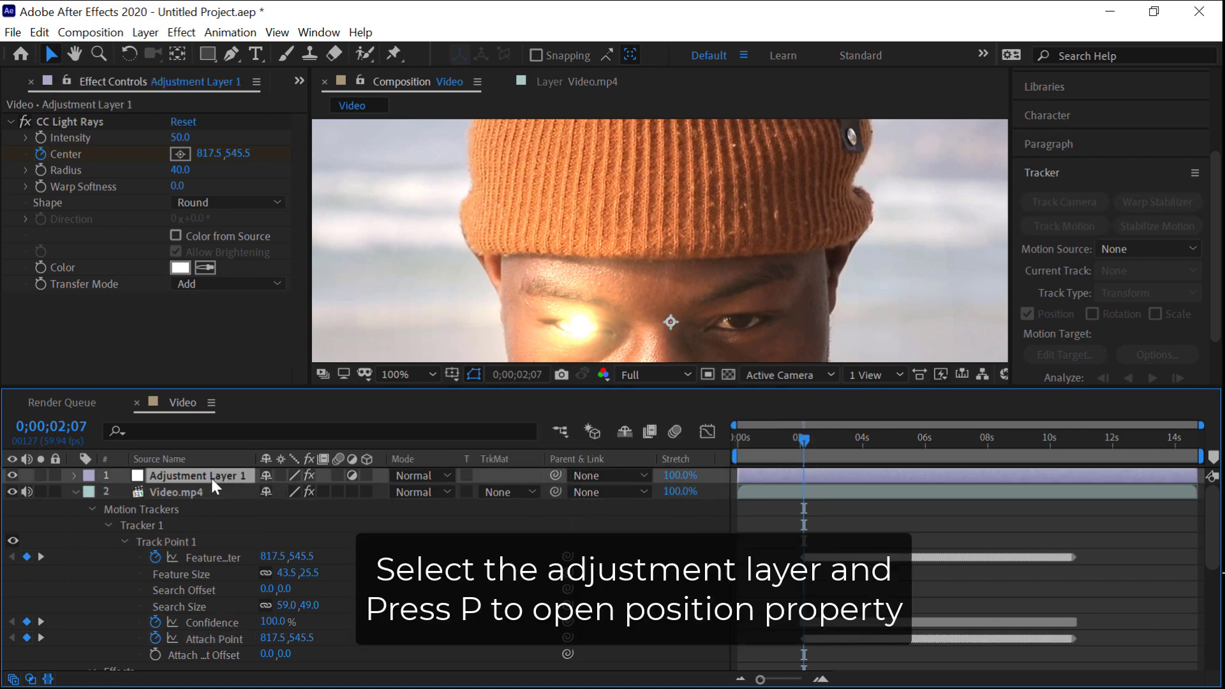
pyautogui.press('p')
pyautogui.click(154, 491)
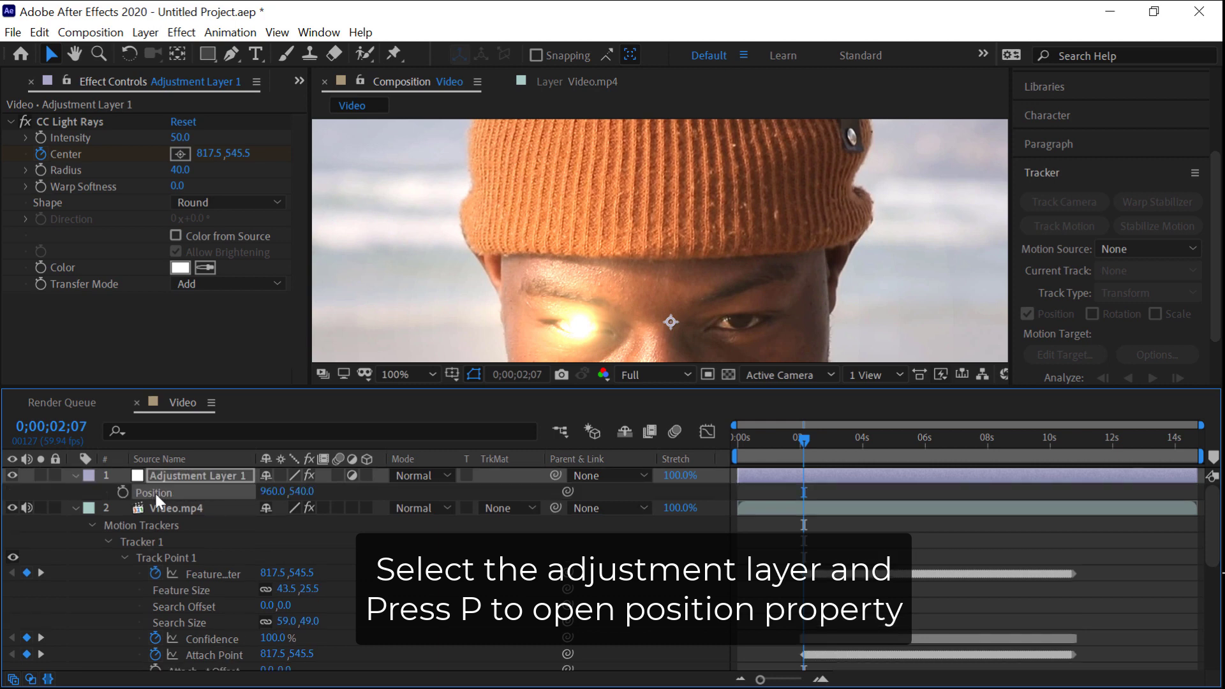
pyautogui.hotkey('ctrl', 'v')
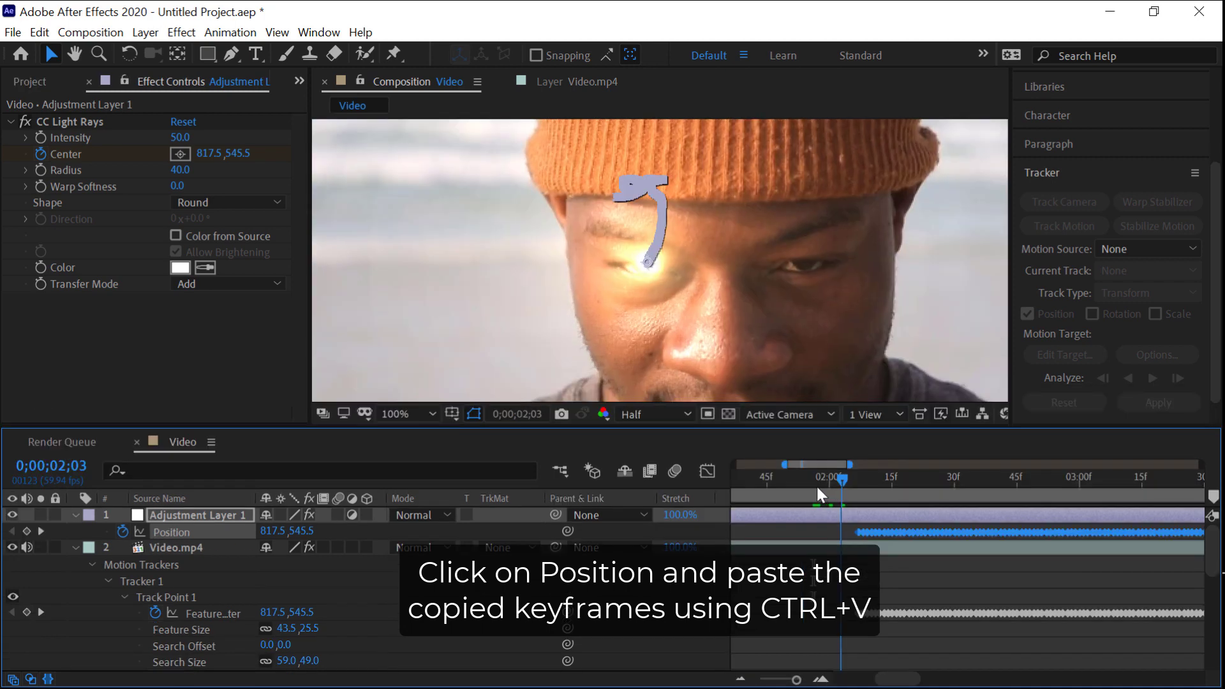
# Move the playhead back to 01;55 and zoom the timeline in around it
pyautogui.click(817, 488)
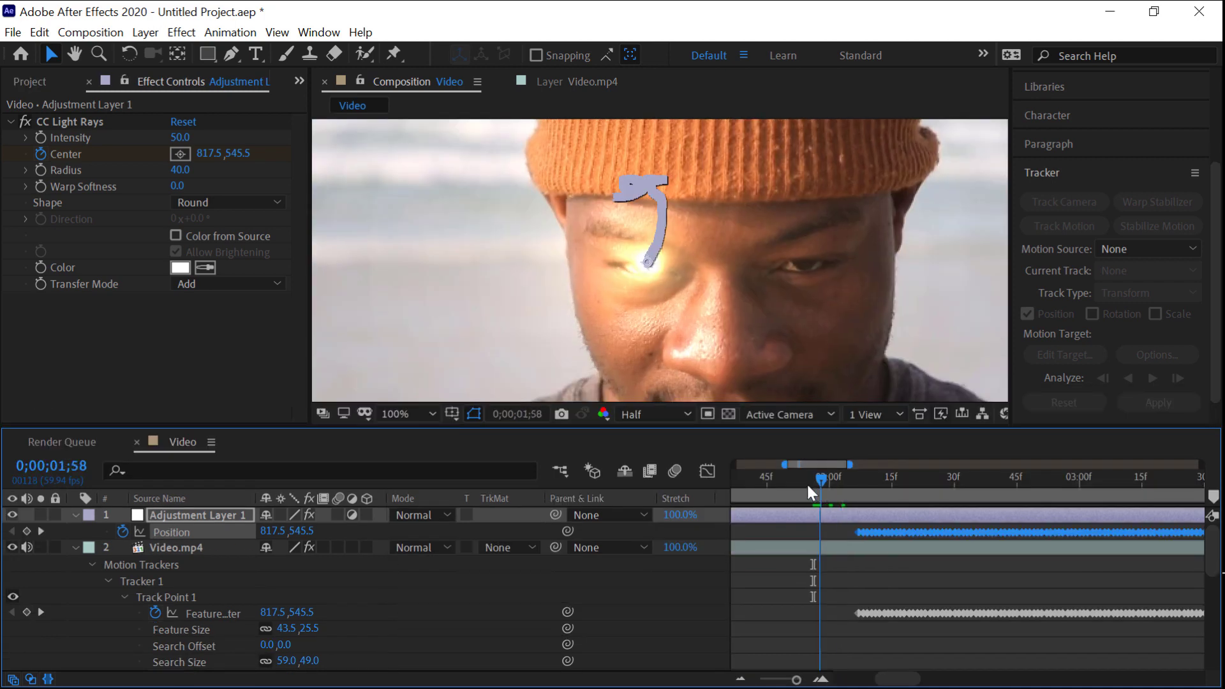
pyautogui.click(807, 482)
pyautogui.press('=')
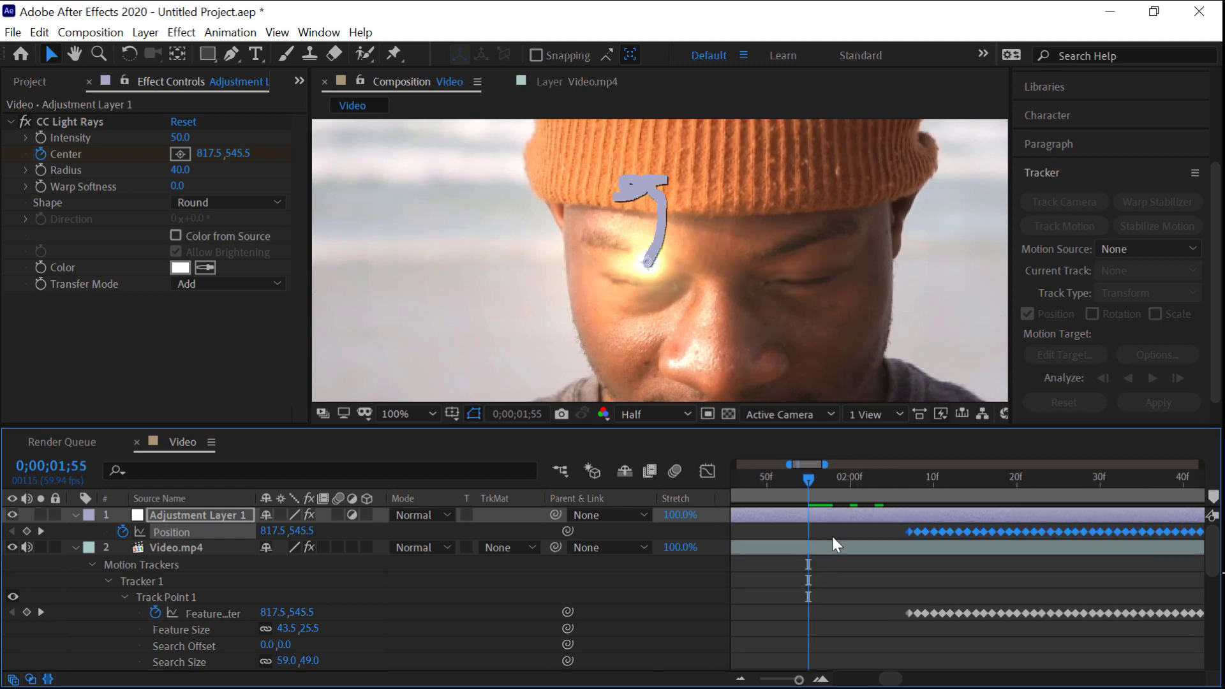
# Keyframe the Video.mp4 CC Light Rays Center, placing it on the eye at 0;00;01;55
pyautogui.click(169, 549)
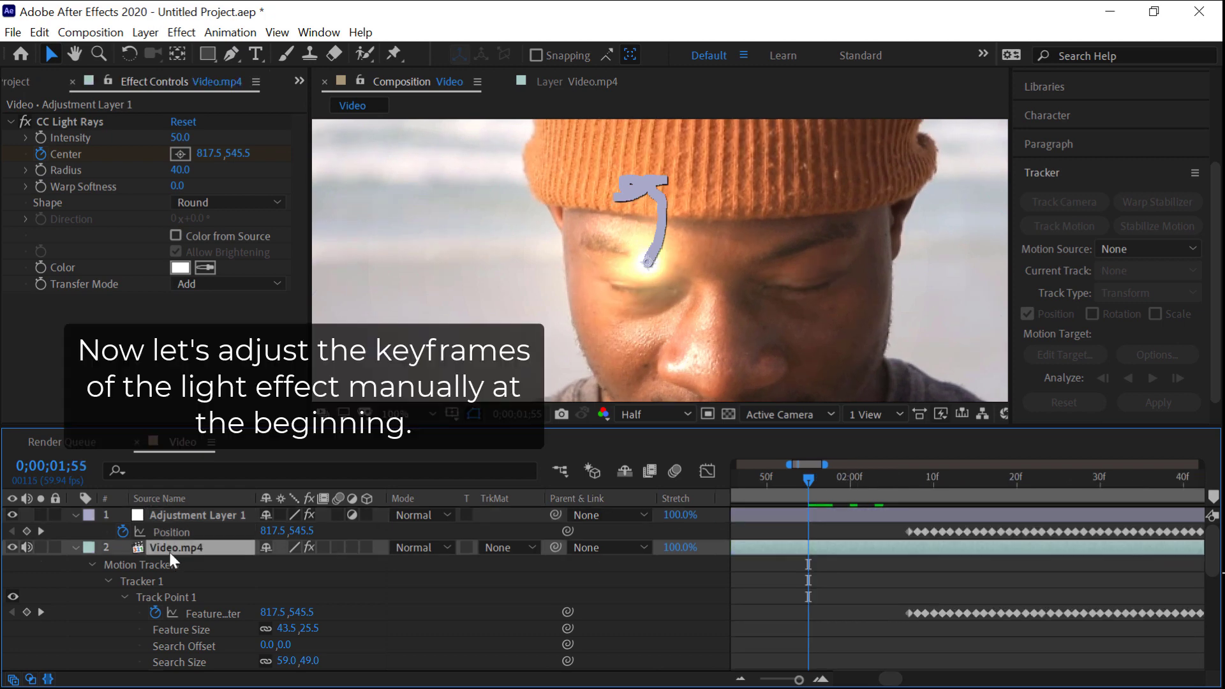
pyautogui.scroll(-2, 232, 622)
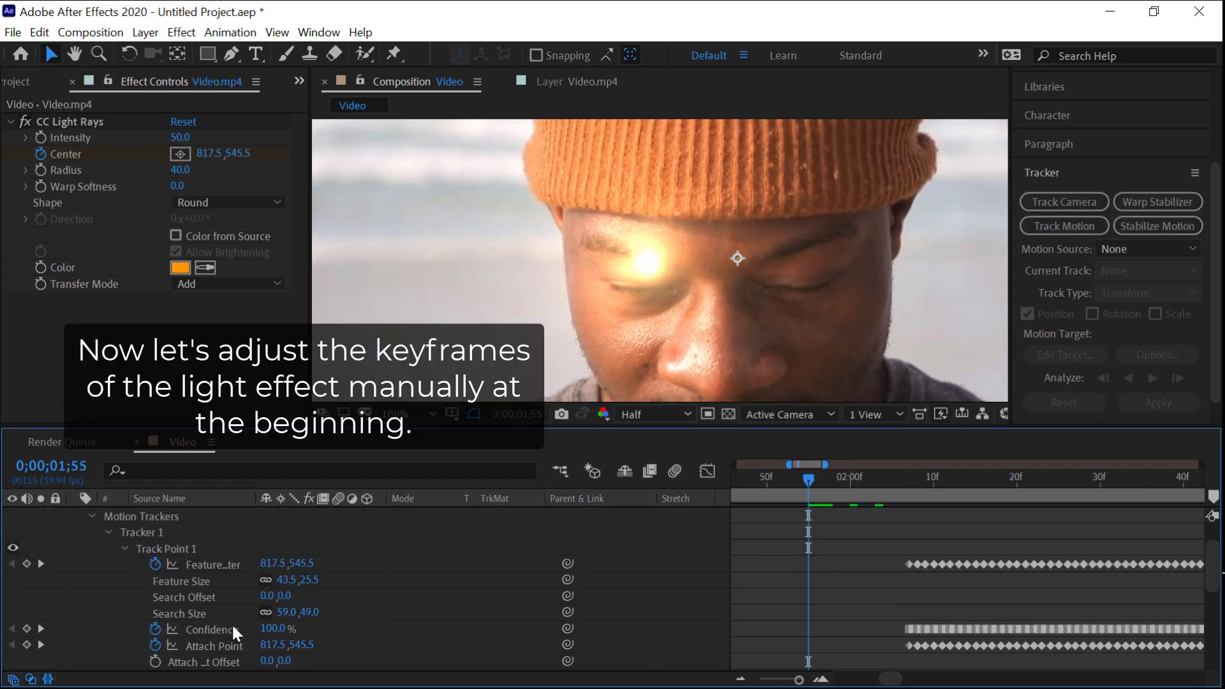
pyautogui.scroll(-2, 232, 623)
pyautogui.scroll(-2, 232, 622)
pyautogui.scroll(-2, 232, 625)
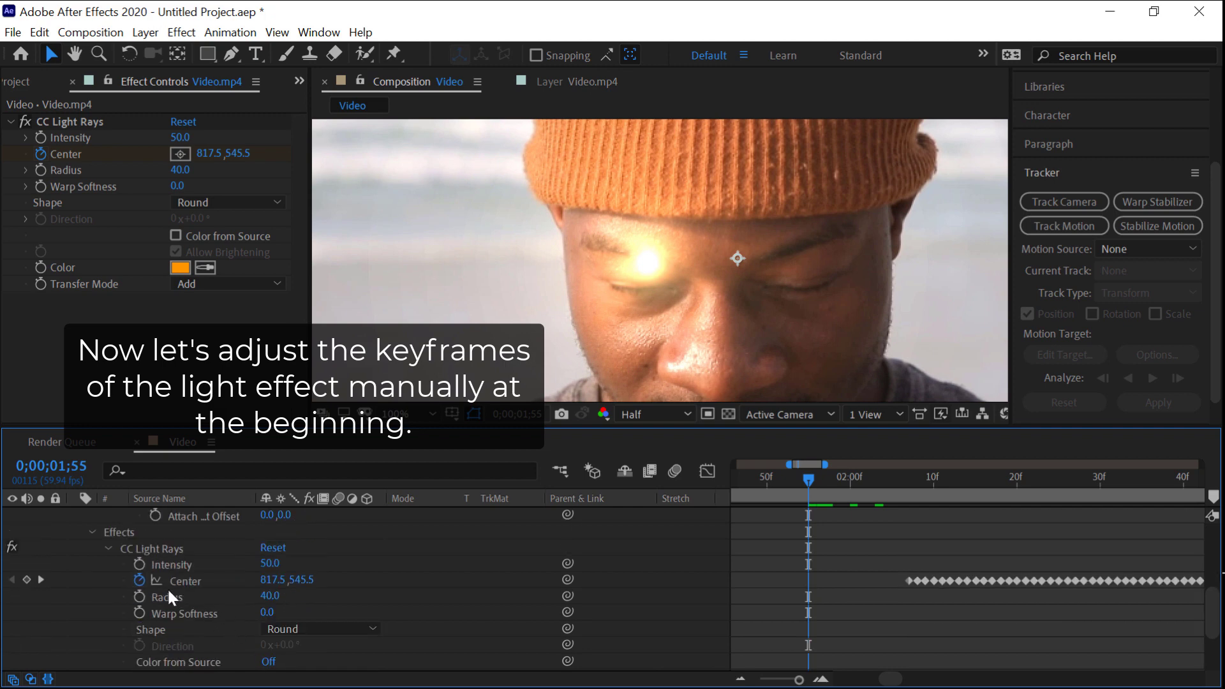
pyautogui.click(26, 578)
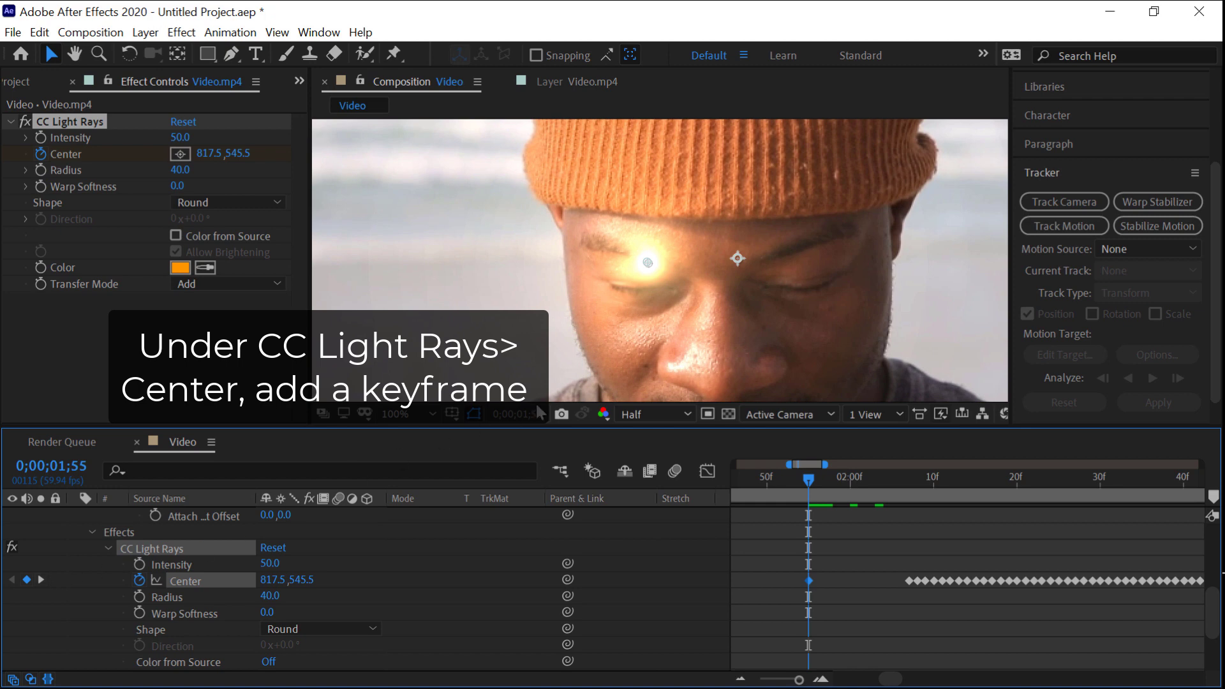
pyautogui.moveTo(646, 263); pyautogui.dragTo(643, 292)
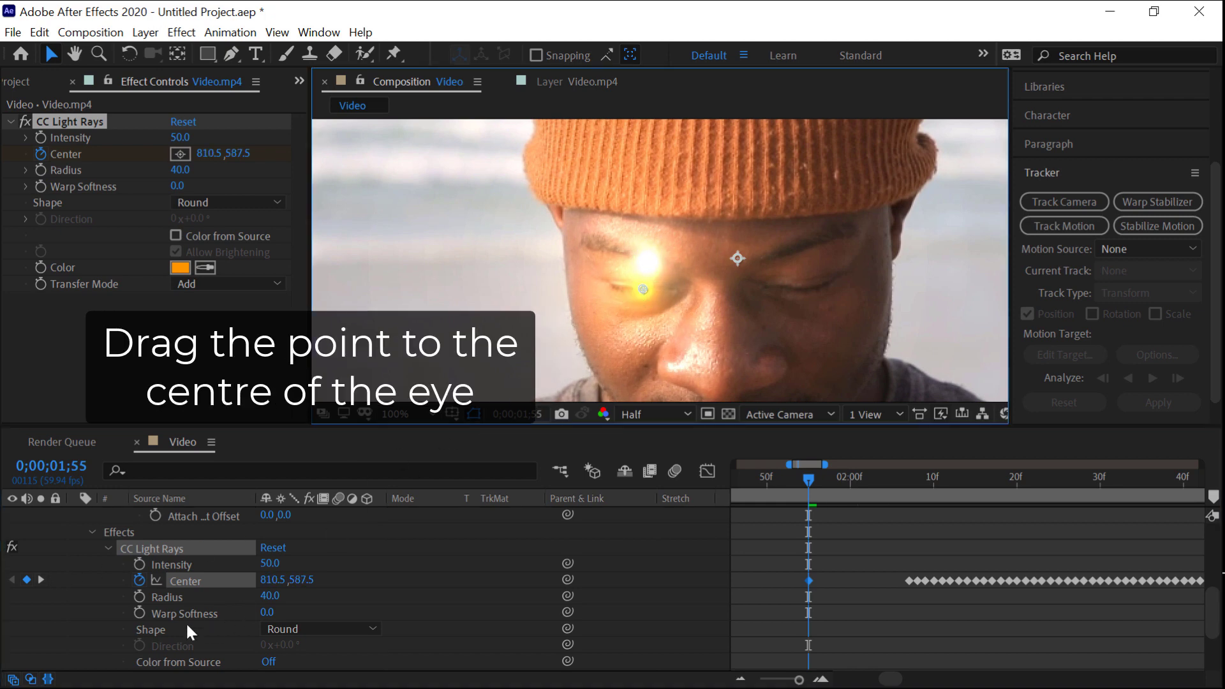
# Keyframe Intensity at 0, then at 50 at 0;00;02;07
pyautogui.click(139, 562)
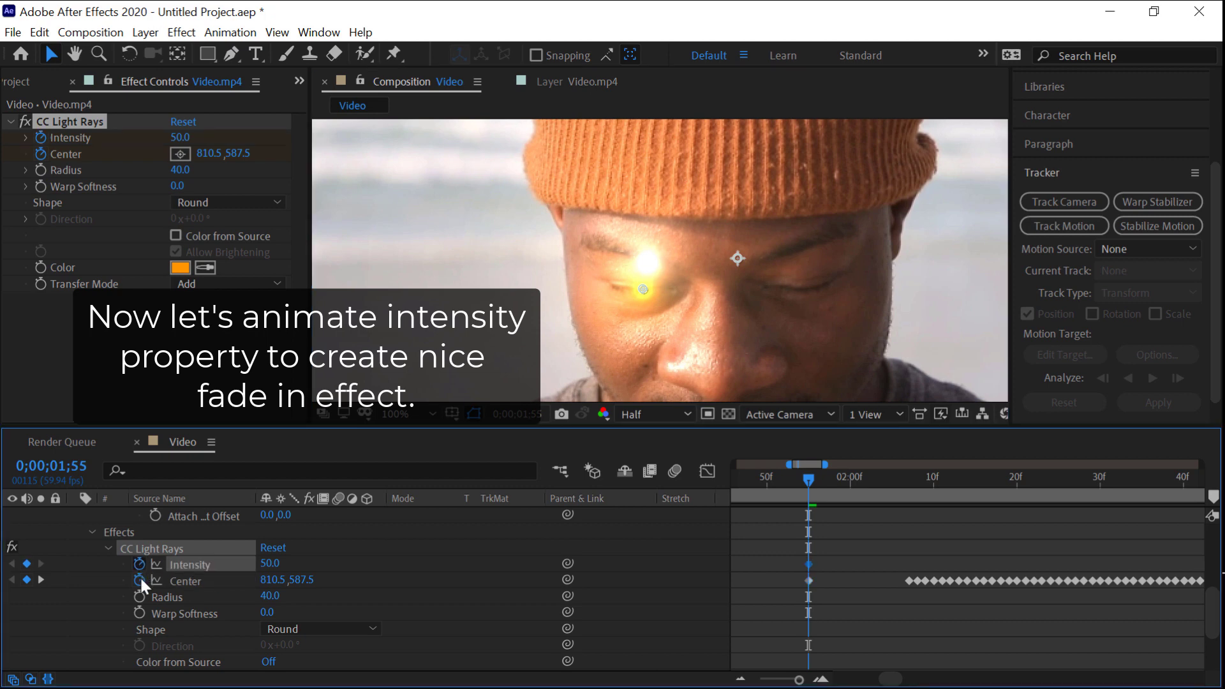
pyautogui.click(284, 568)
pyautogui.write('0')
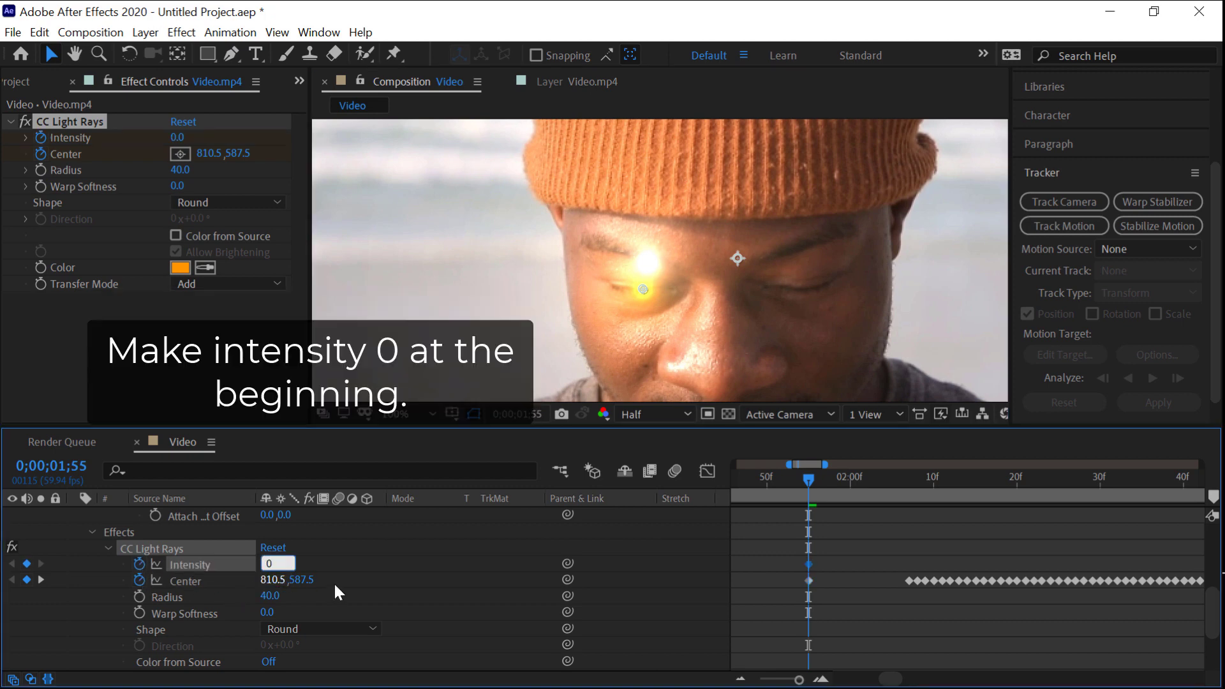
pyautogui.press('Return')
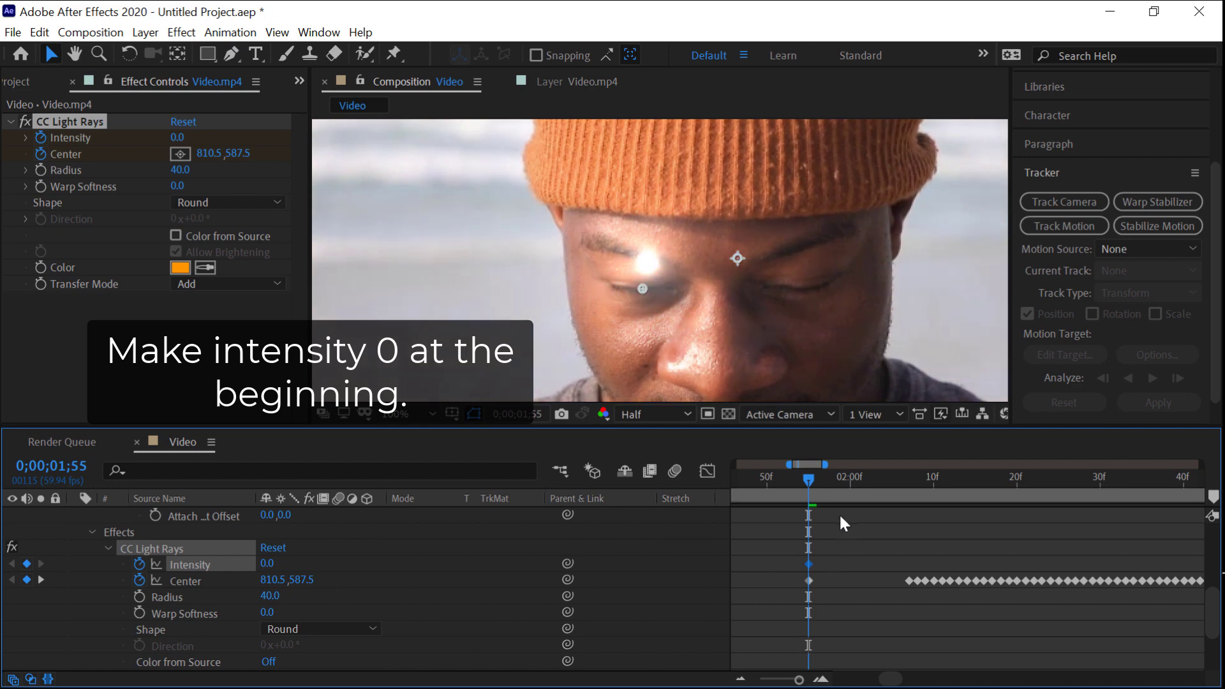
pyautogui.moveTo(810, 478); pyautogui.dragTo(912, 486)
pyautogui.write('50')
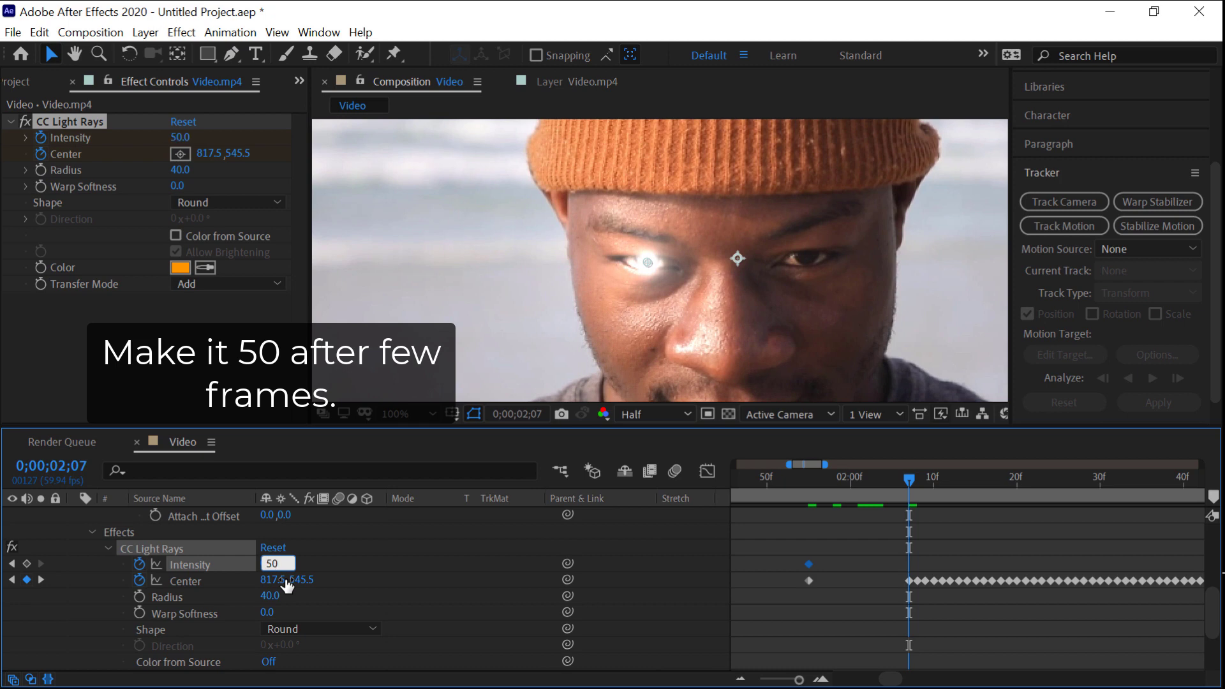
pyautogui.press('Return')
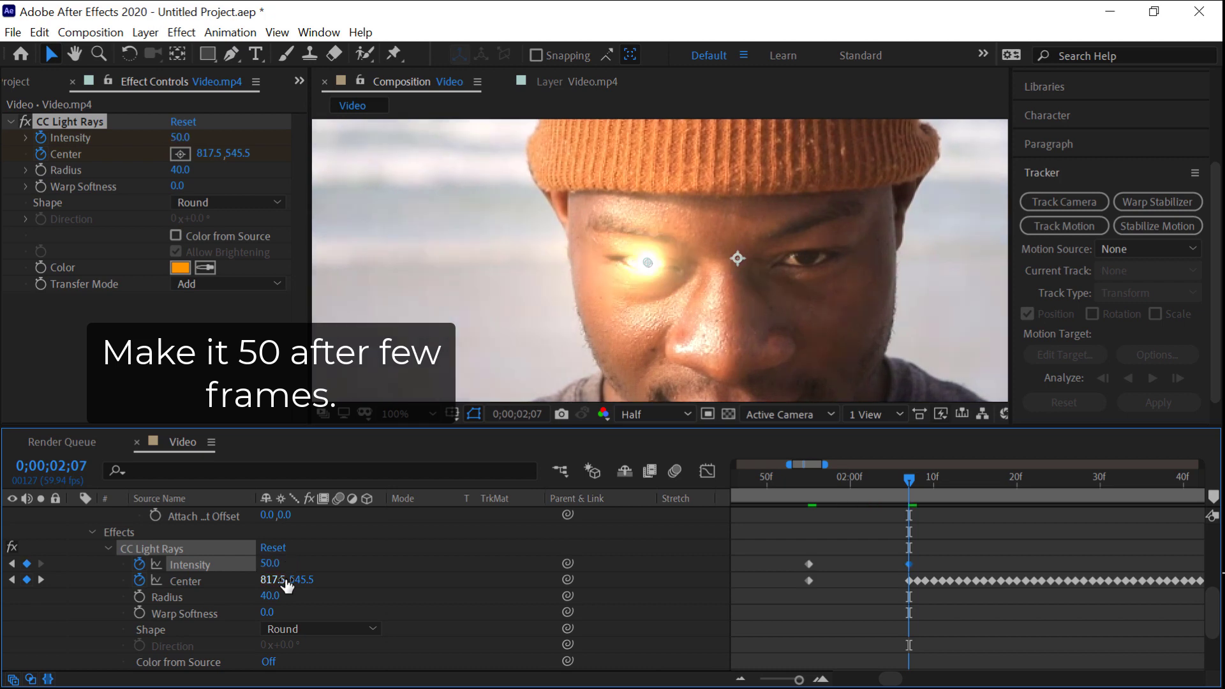
pyautogui.scroll(5, 237, 617)
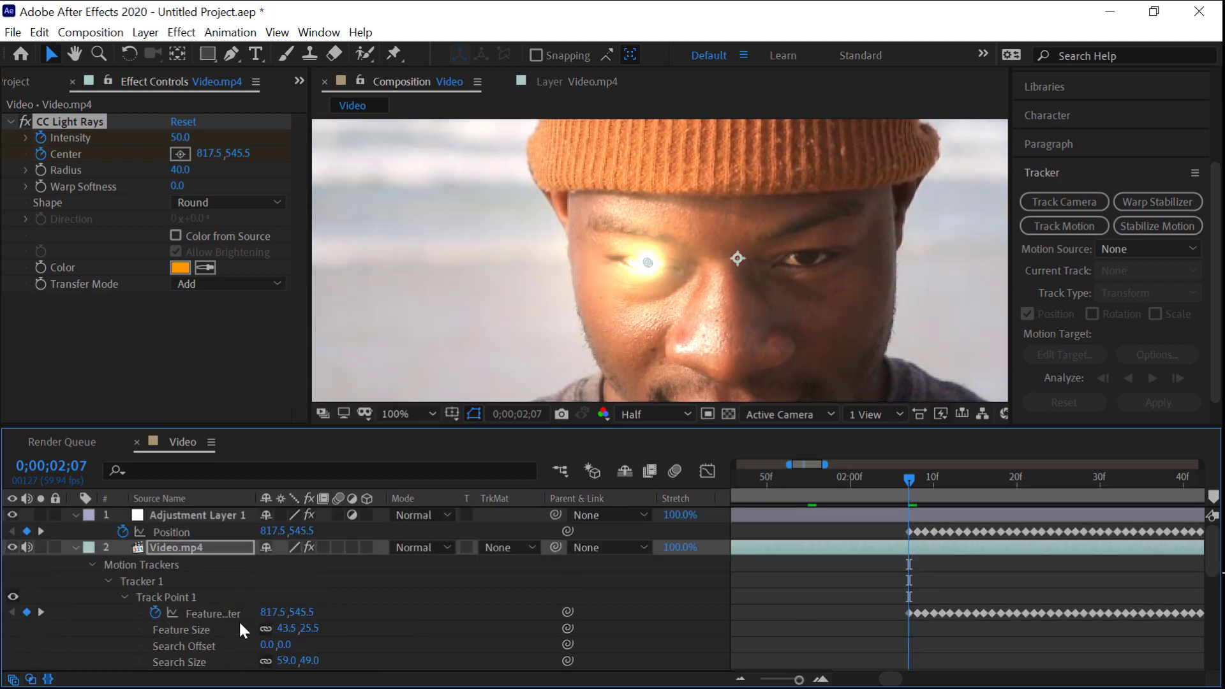
# Turn off CC Light Rays on Video.mp4, then keyframe Adjustment Layer 1's Center at 812.5, 578.5 on the eye
pyautogui.click(187, 550)
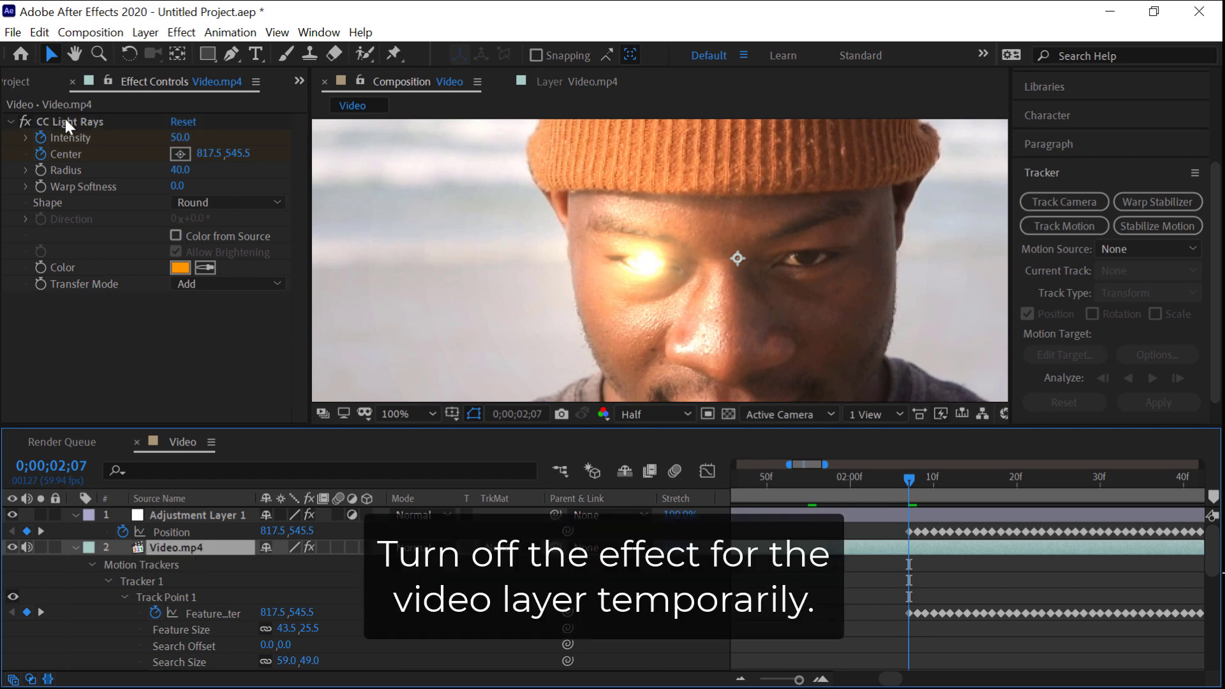
pyautogui.click(25, 122)
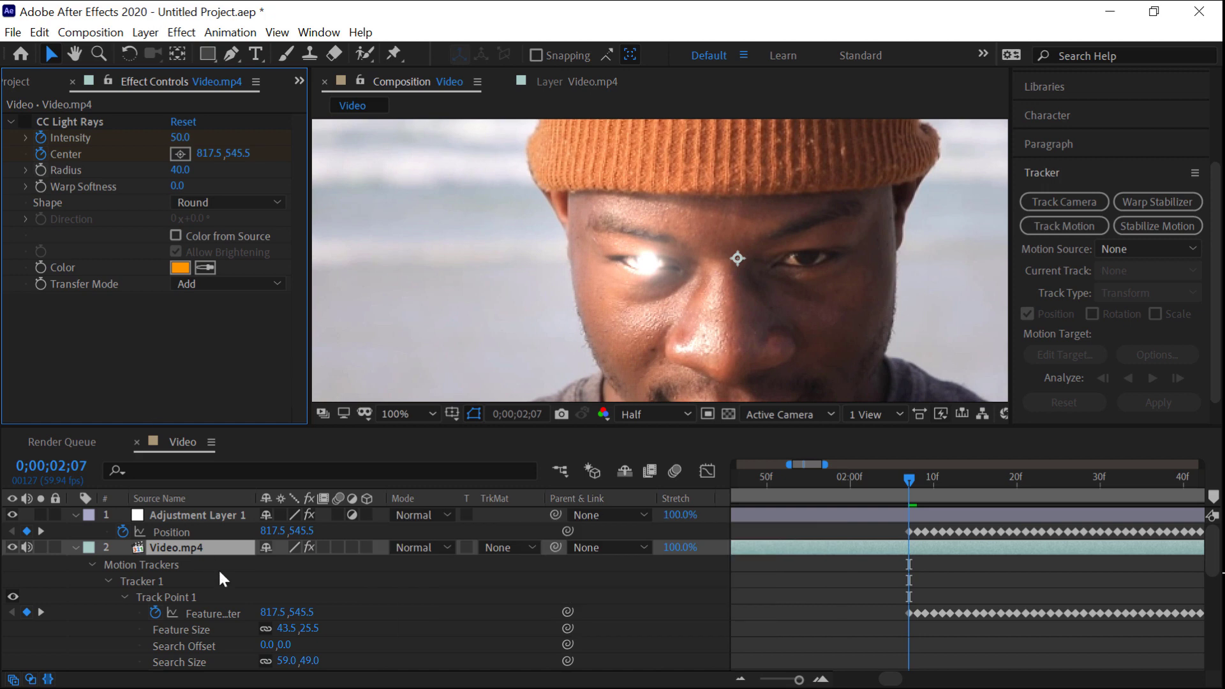
pyautogui.click(208, 514)
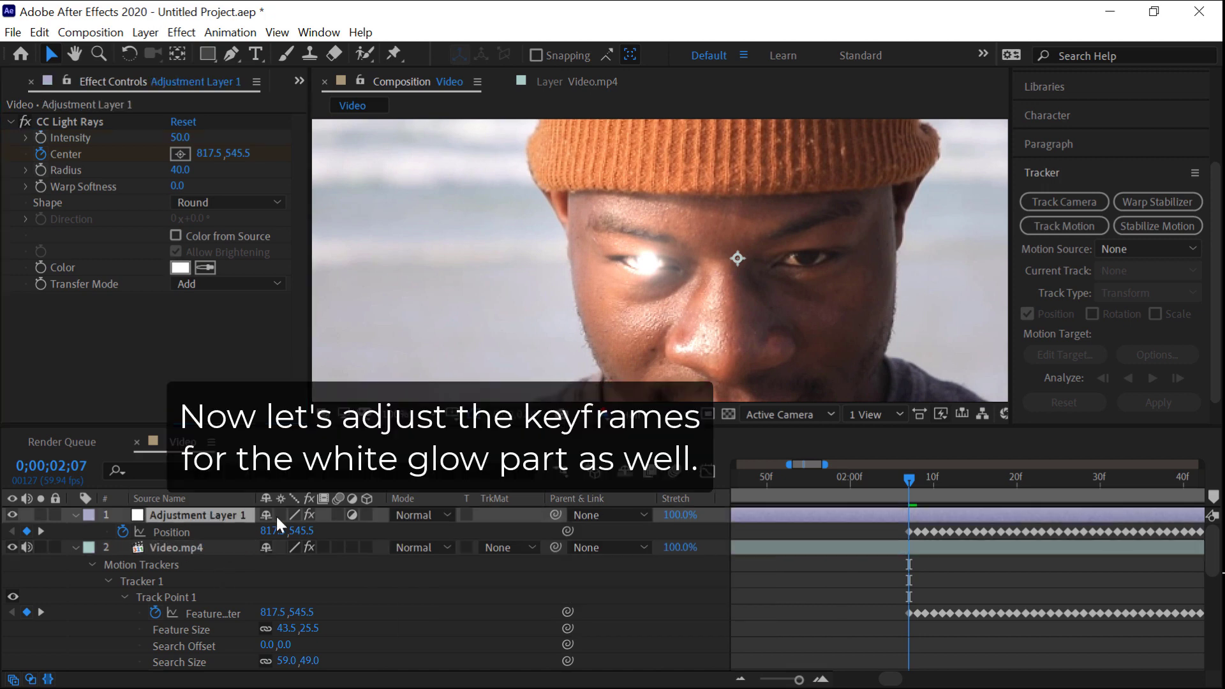
pyautogui.click(919, 514)
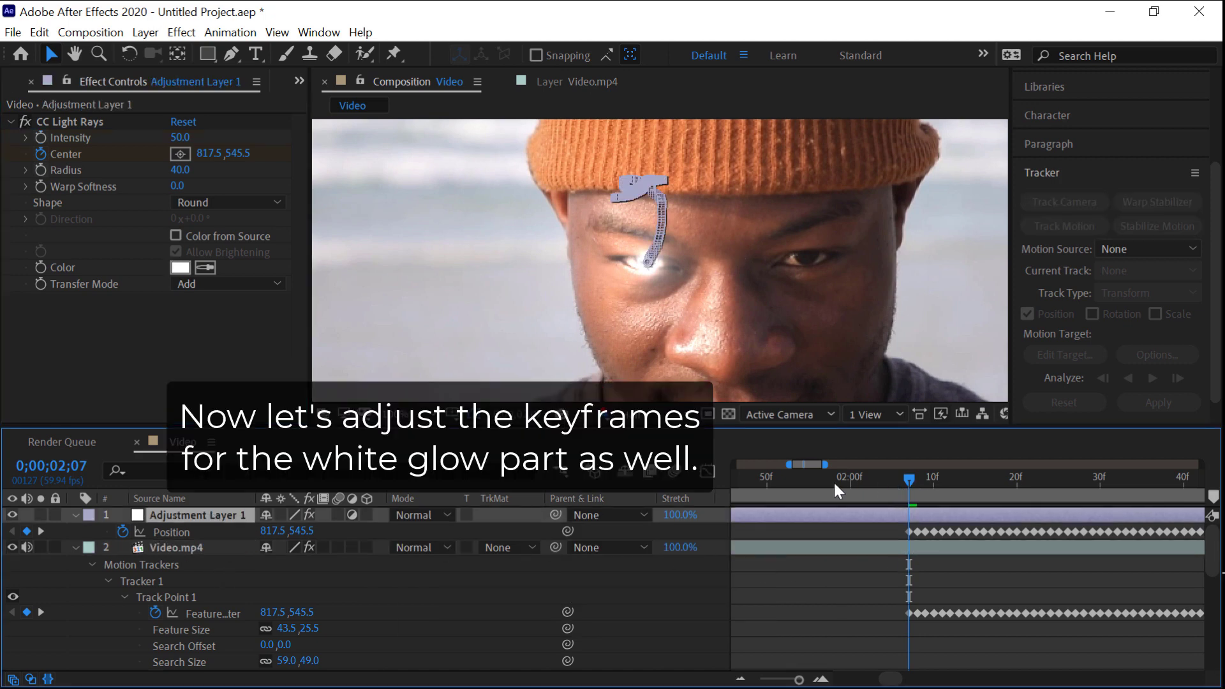
pyautogui.moveTo(779, 485); pyautogui.dragTo(821, 485)
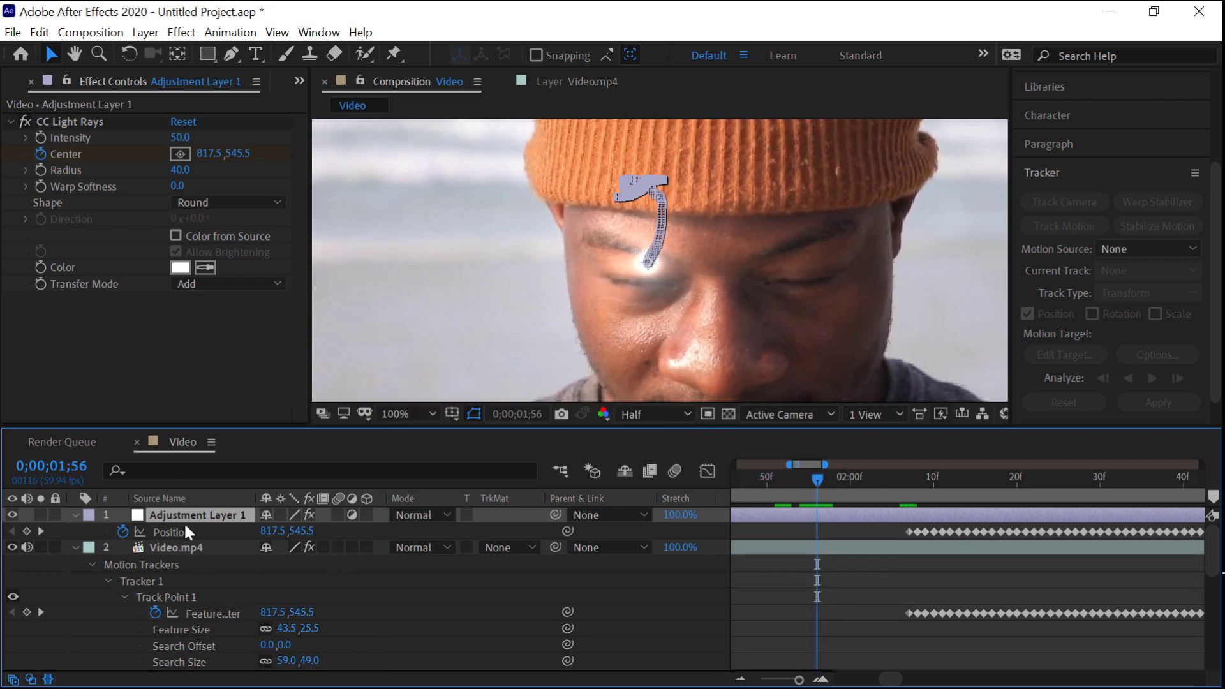
pyautogui.press('u')
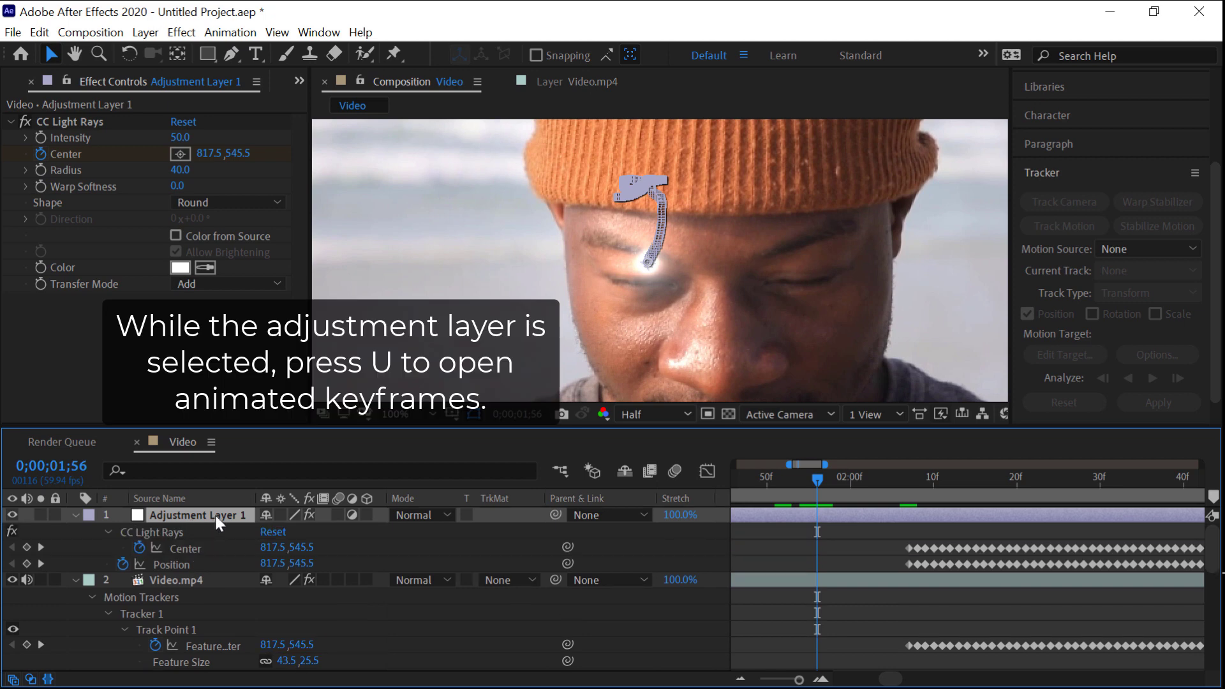
pyautogui.click(27, 546)
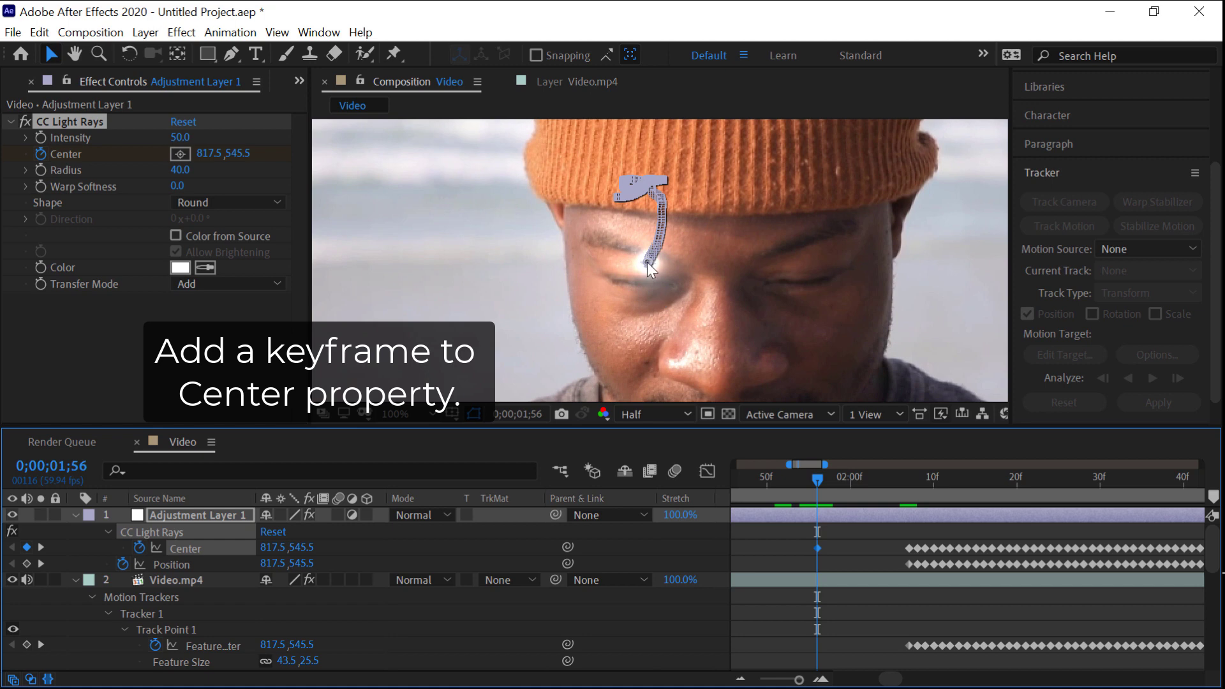
pyautogui.moveTo(645, 277); pyautogui.dragTo(645, 281)
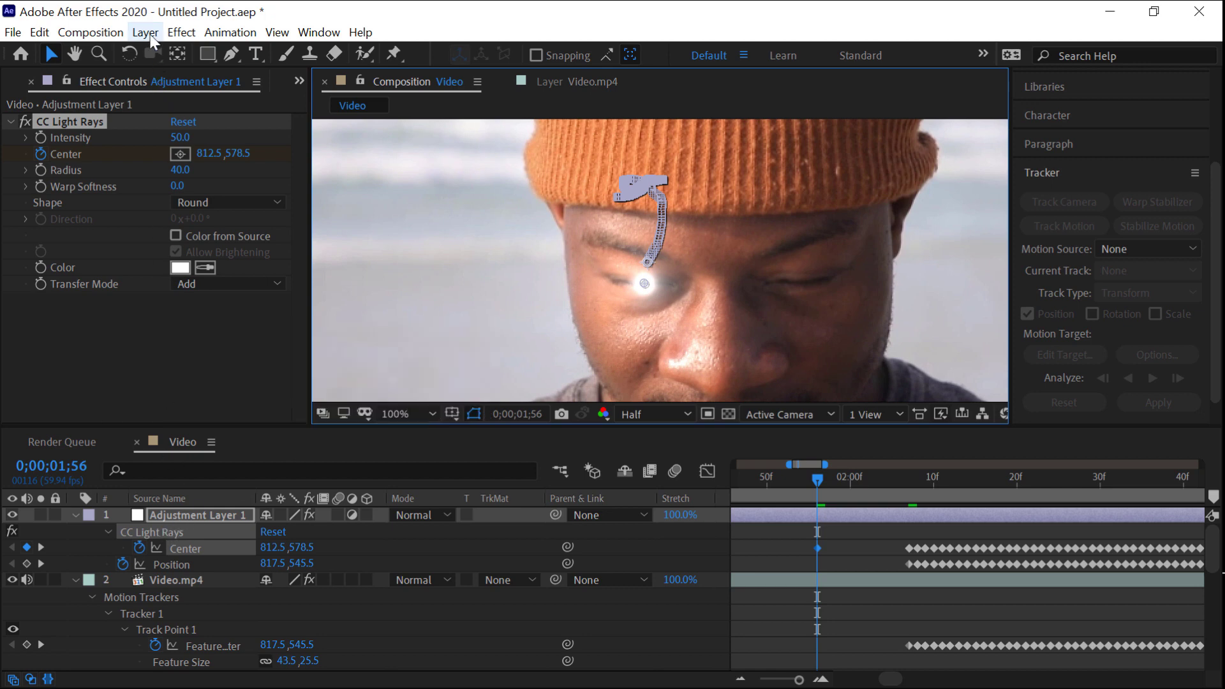
# Draw a closed Pen mask around the eye opening on Adjustment Layer 1
pyautogui.click(231, 55)
pyautogui.scroll(2, 650, 266)
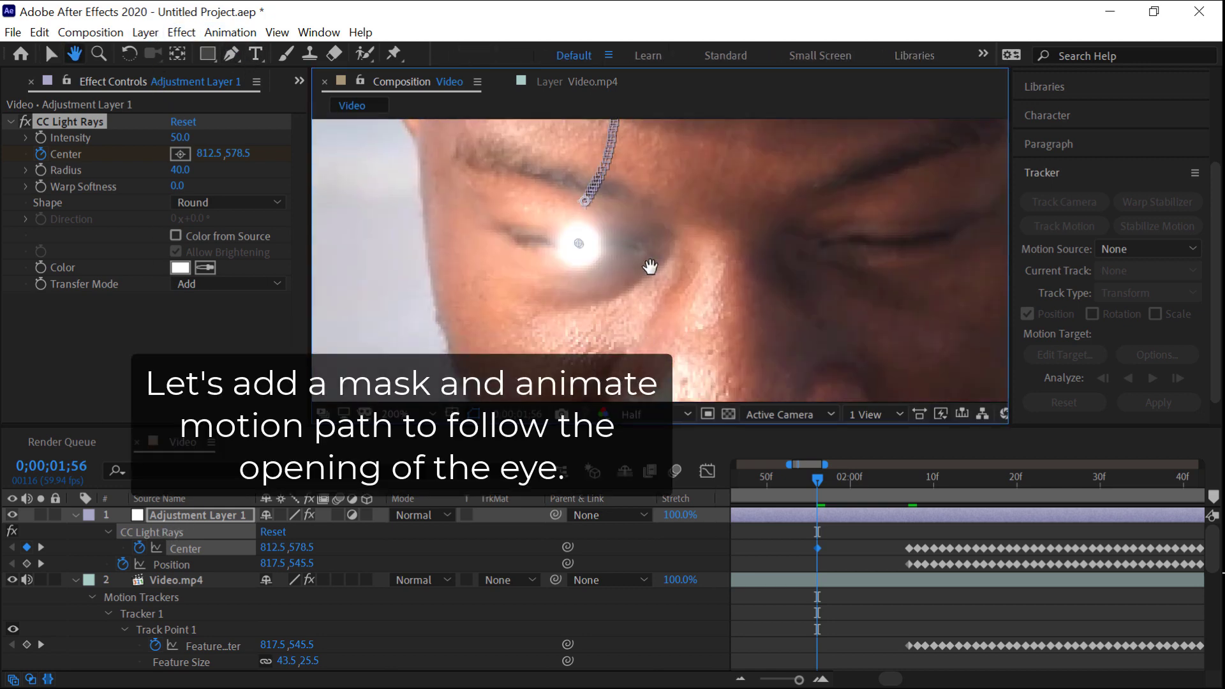
pyautogui.click(516, 235)
pyautogui.click(581, 228)
pyautogui.click(641, 251)
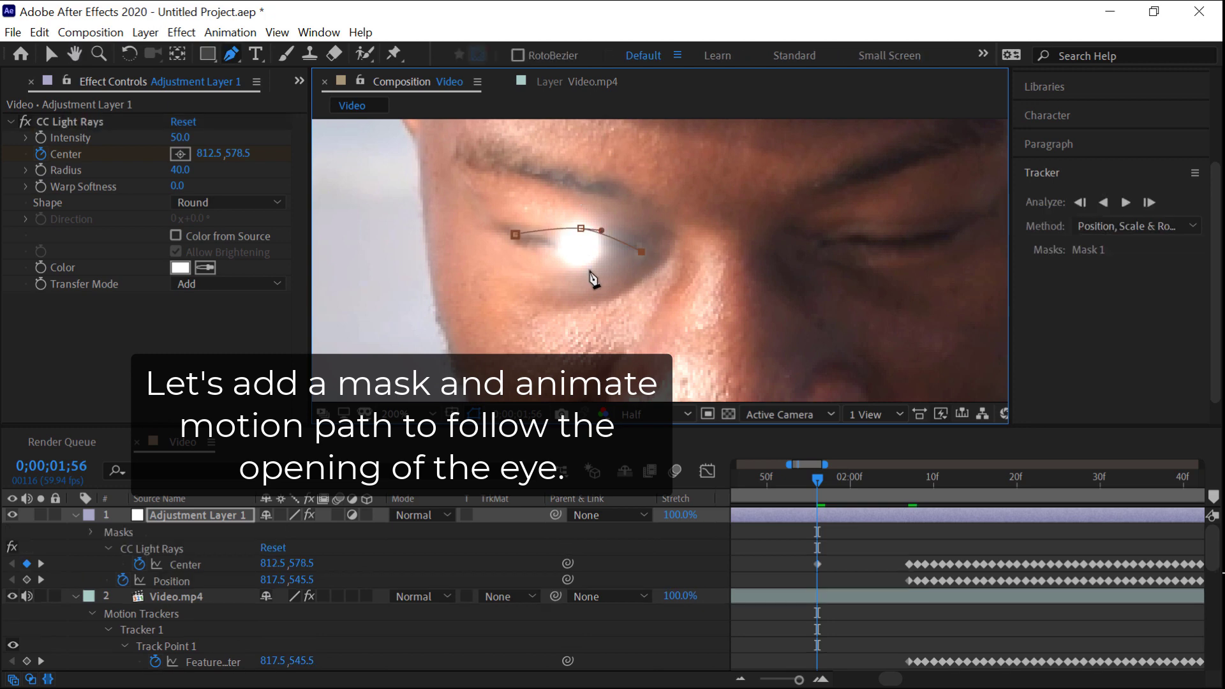
pyautogui.moveTo(578, 268); pyautogui.dragTo(559, 262)
pyautogui.click(515, 234)
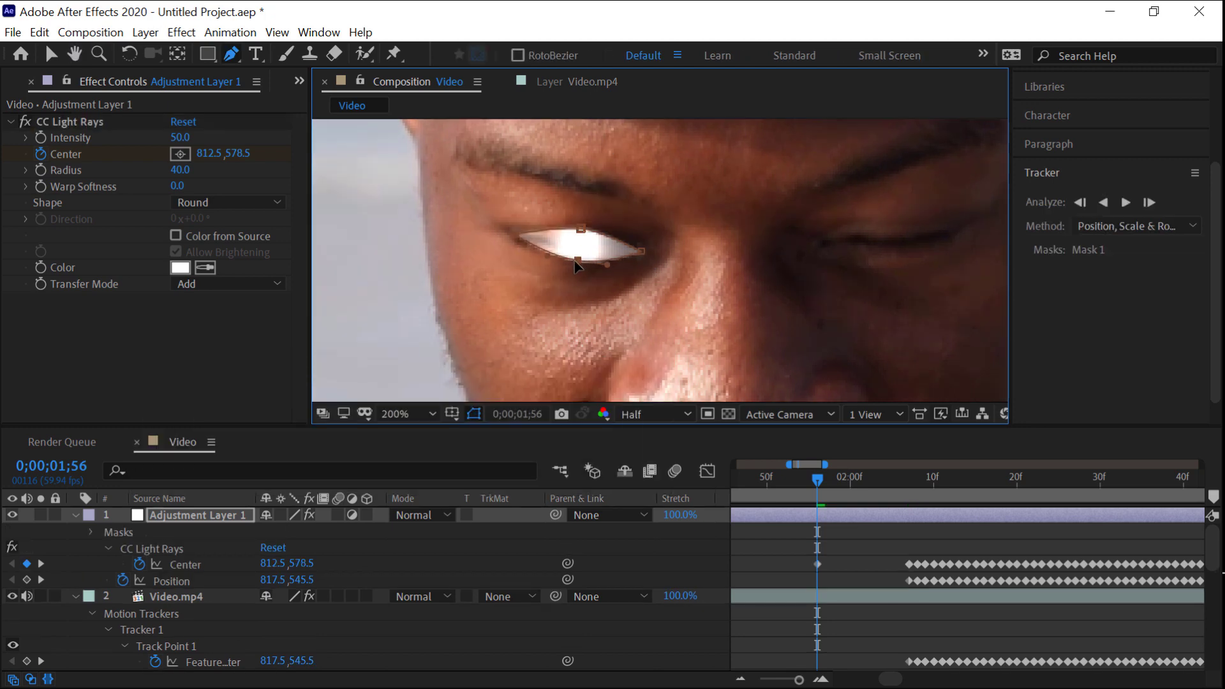
# Set Mask 1's feather to 13 pixels
pyautogui.click(90, 533)
pyautogui.click(109, 548)
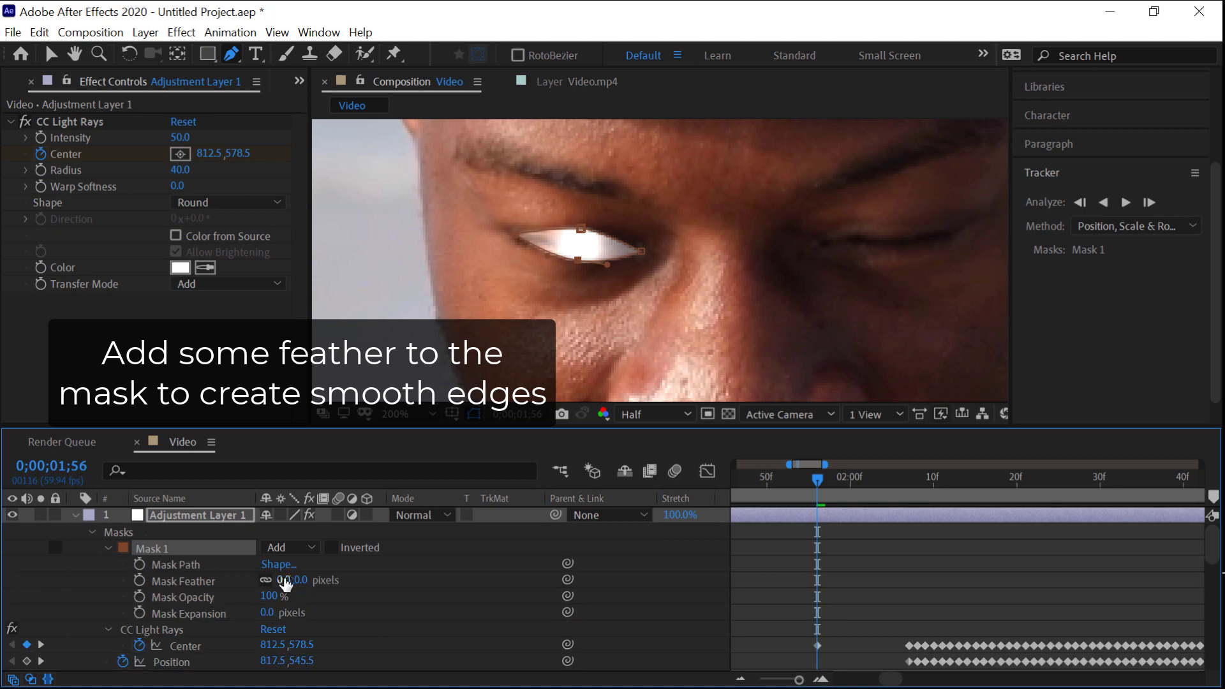
pyautogui.moveTo(284, 580); pyautogui.dragTo(300, 574)
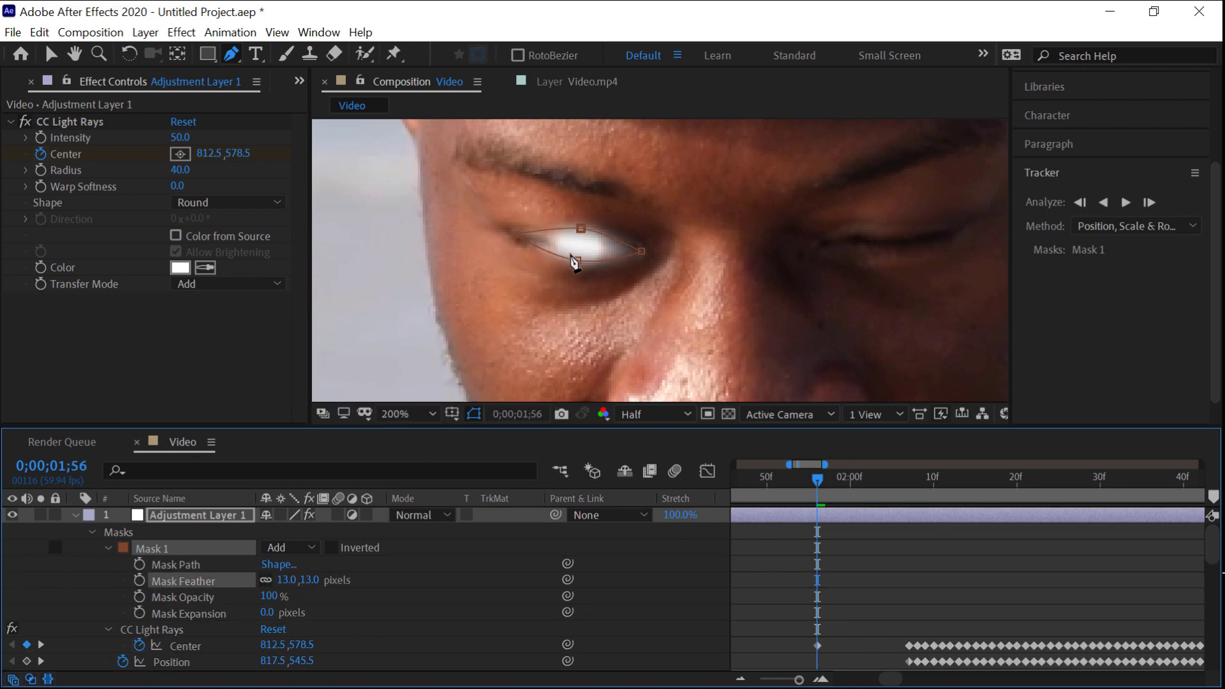
# Turn on Mask Path keyframing and zoom in on the eye
pyautogui.click(139, 564)
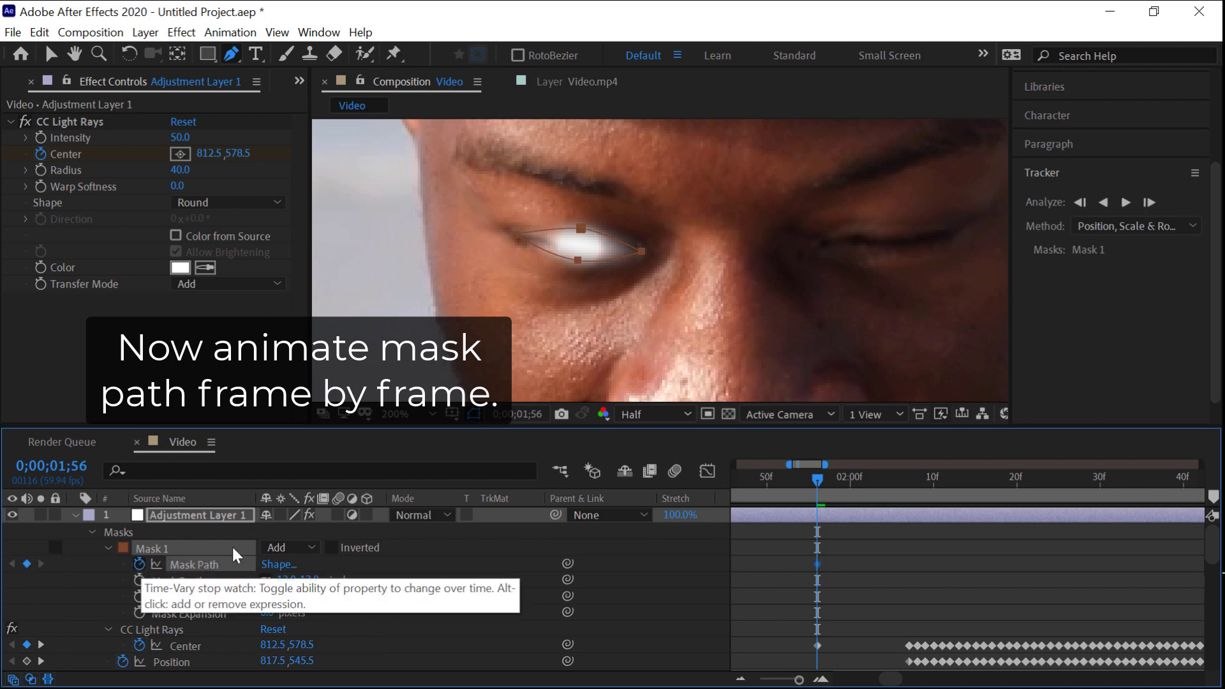
pyautogui.press('.')
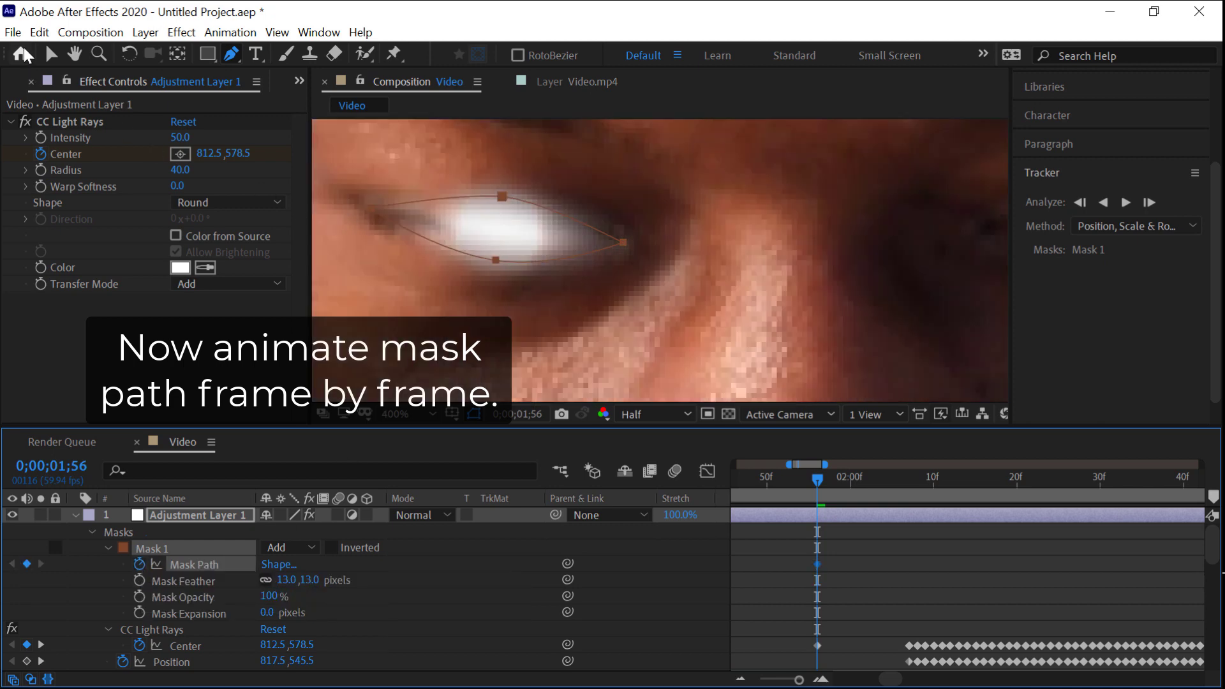
pyautogui.click(51, 54)
pyautogui.moveTo(518, 258); pyautogui.dragTo(646, 249)
pyautogui.click(643, 275)
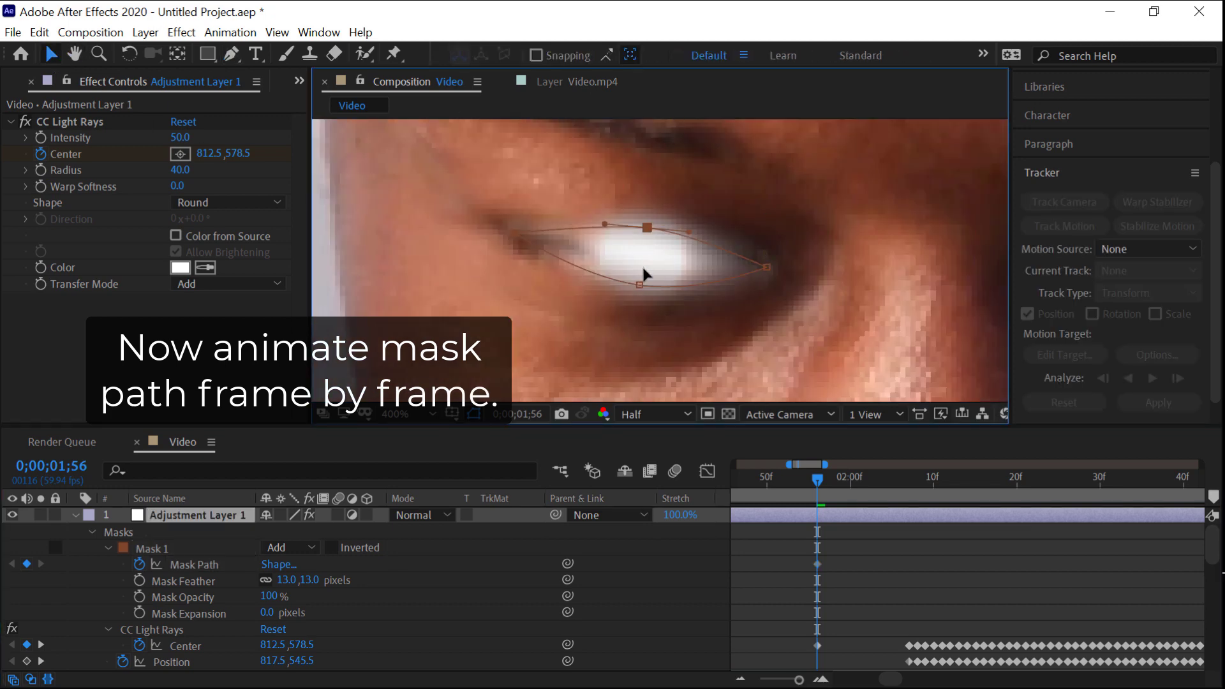
# Advance frame by frame, dragging Mask 1's points up as the eyelid opens
pyautogui.press('pagedown')
pyautogui.click(643, 290)
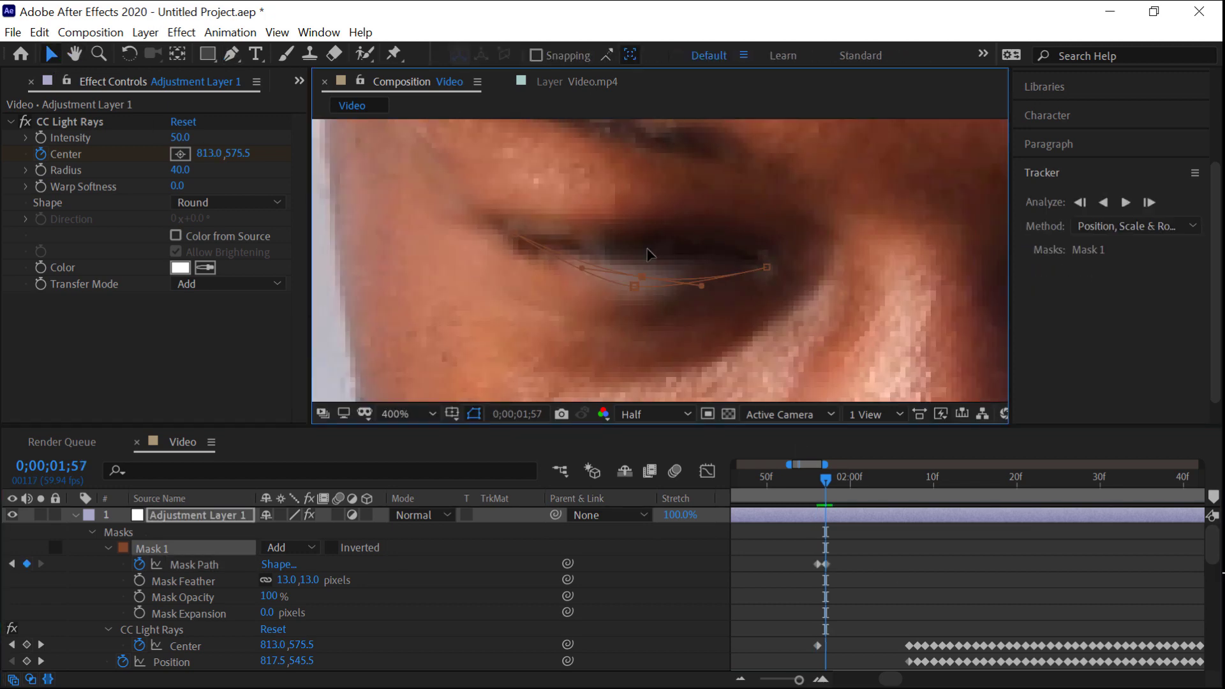
pyautogui.press('pagedown')
pyautogui.moveTo(651, 244); pyautogui.dragTo(655, 205)
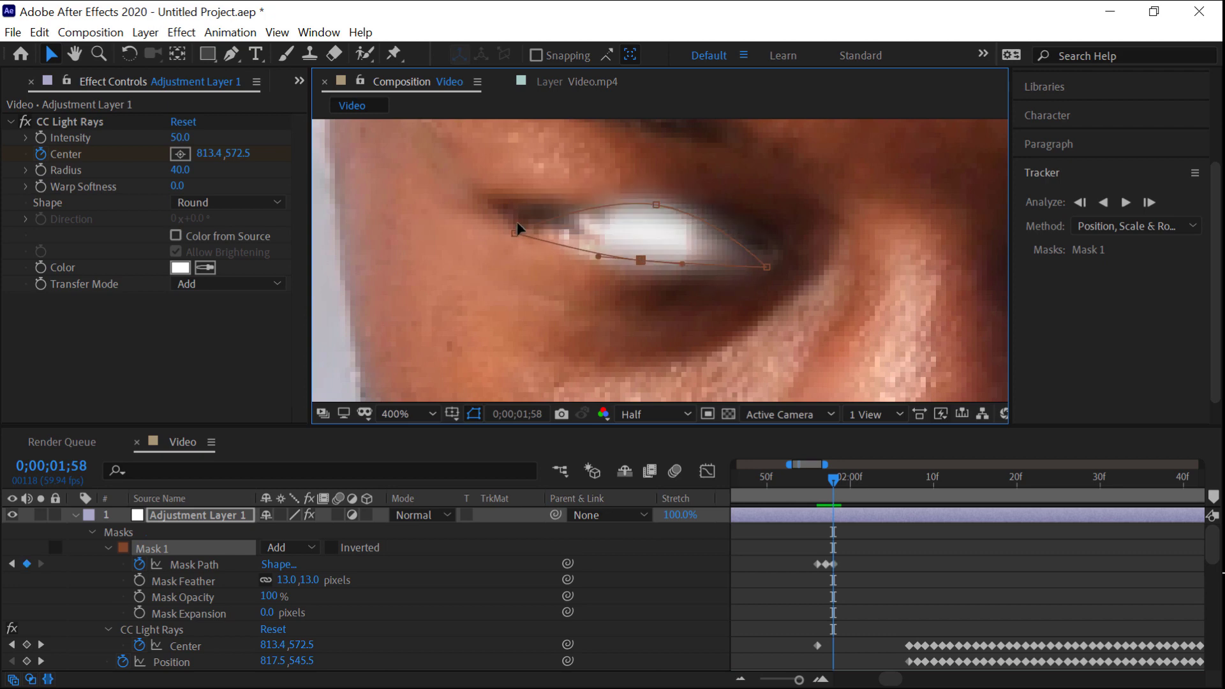
pyautogui.press('pagedown')
pyautogui.press('pagedown')
pyautogui.moveTo(767, 267); pyautogui.dragTo(769, 252)
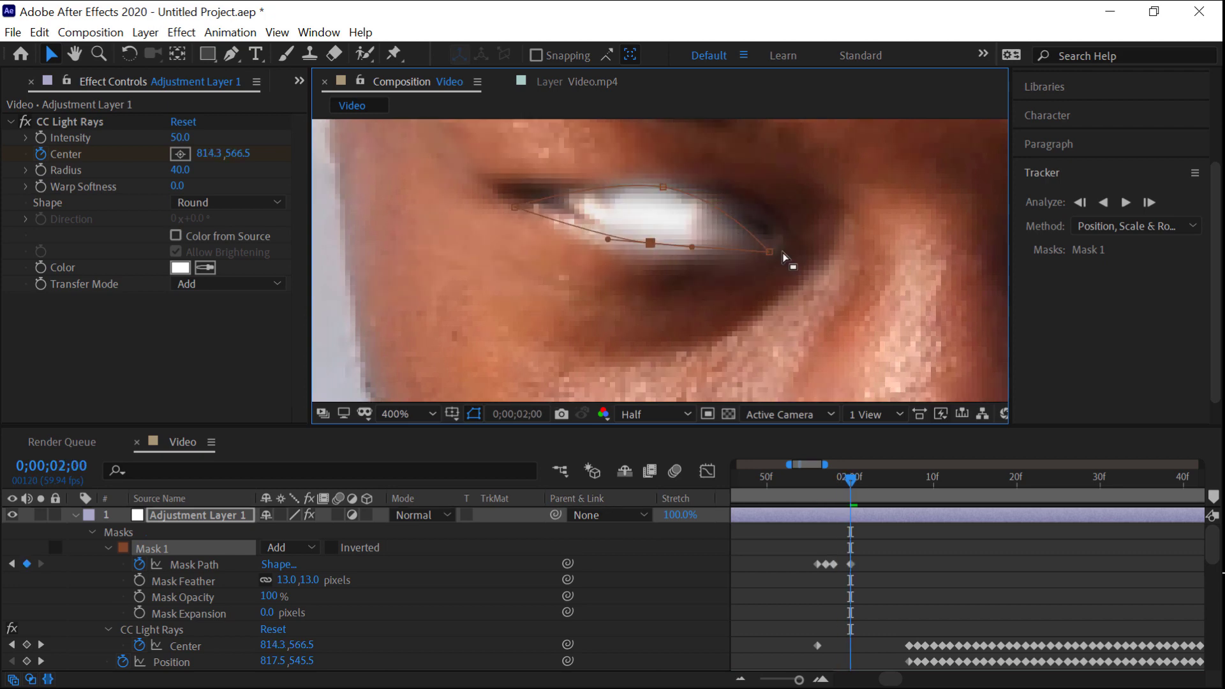
pyautogui.moveTo(514, 207); pyautogui.dragTo(502, 189)
pyautogui.moveTo(769, 252); pyautogui.dragTo(762, 230)
pyautogui.press('pagedown')
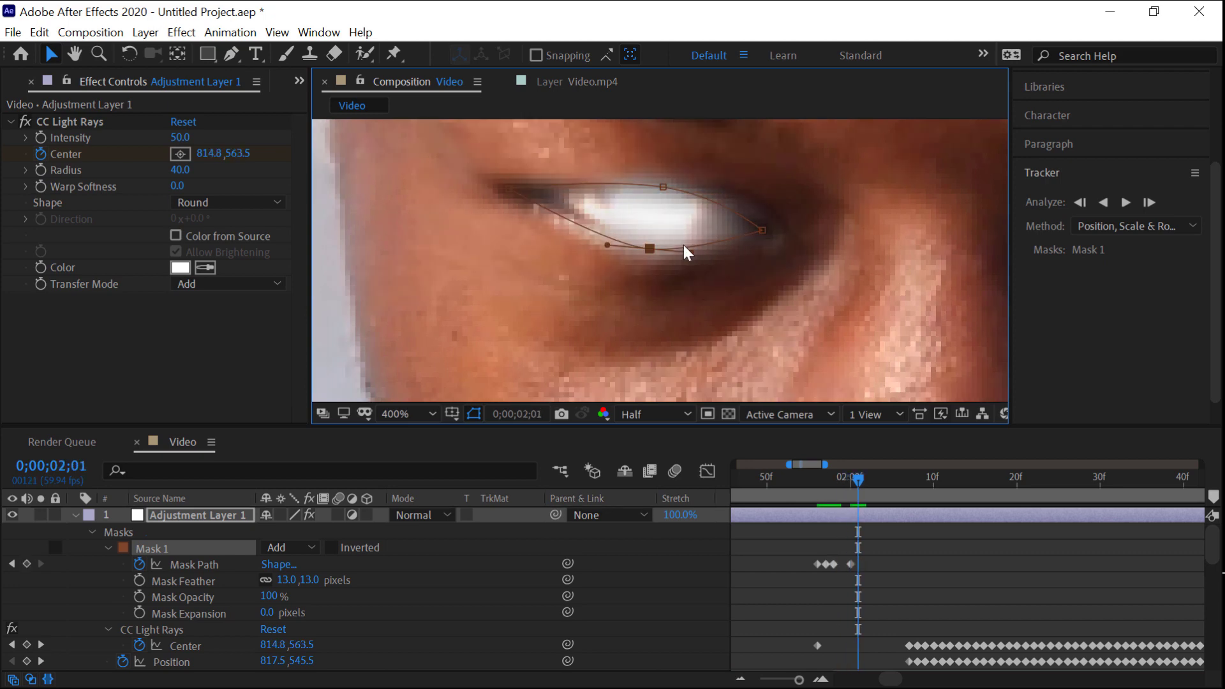
# Keep refitting the mask each frame through 0;00;02;07, then zoom out to 50% and recentre the face
pyautogui.press('pagedown')
pyautogui.moveTo(663, 187); pyautogui.dragTo(672, 164)
pyautogui.moveTo(763, 230); pyautogui.dragTo(788, 226)
pyautogui.moveTo(502, 189); pyautogui.dragTo(504, 161)
pyautogui.press('pagedown')
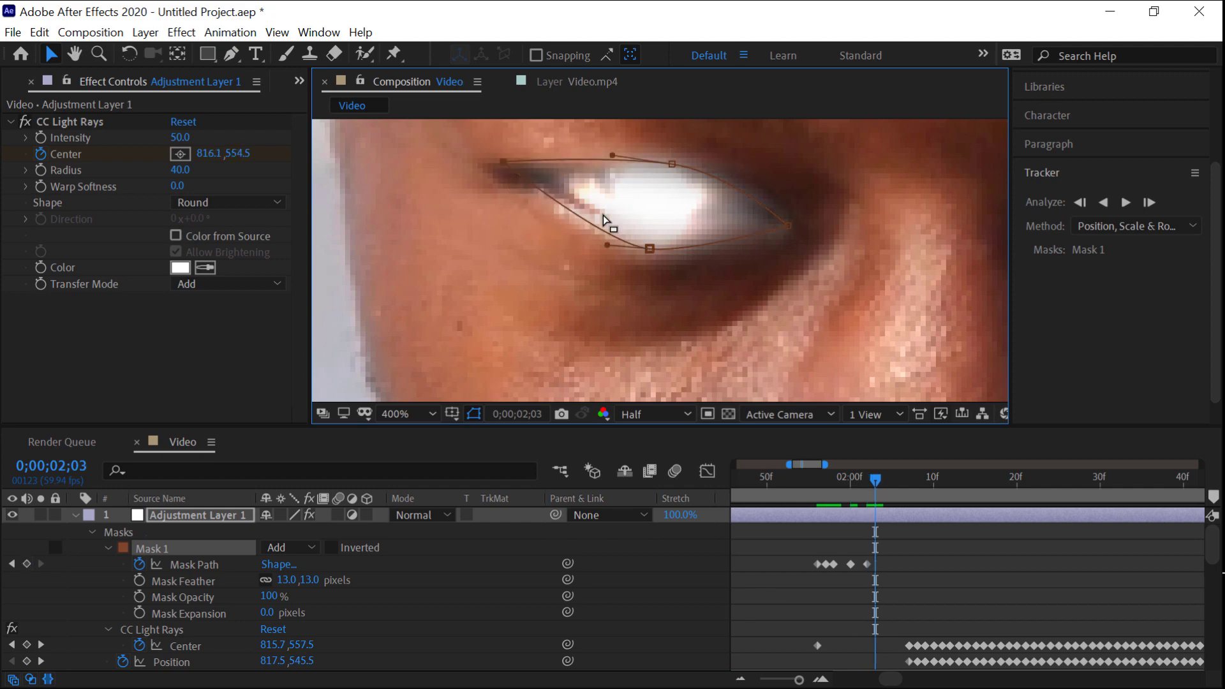
pyautogui.press('pagedown')
pyautogui.moveTo(789, 226); pyautogui.dragTo(752, 289)
pyautogui.moveTo(504, 161); pyautogui.dragTo(467, 250)
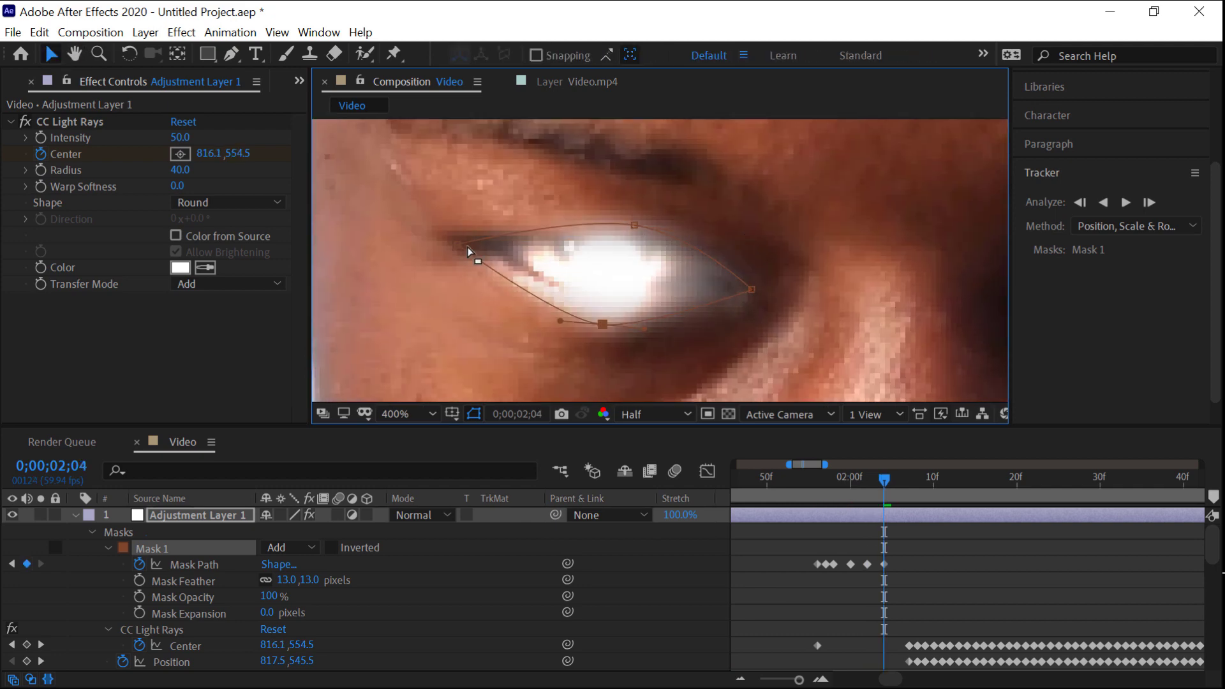
pyautogui.press('pagedown')
pyautogui.press('pagedown')
pyautogui.moveTo(603, 324); pyautogui.dragTo(613, 310)
pyautogui.moveTo(463, 246); pyautogui.dragTo(458, 242)
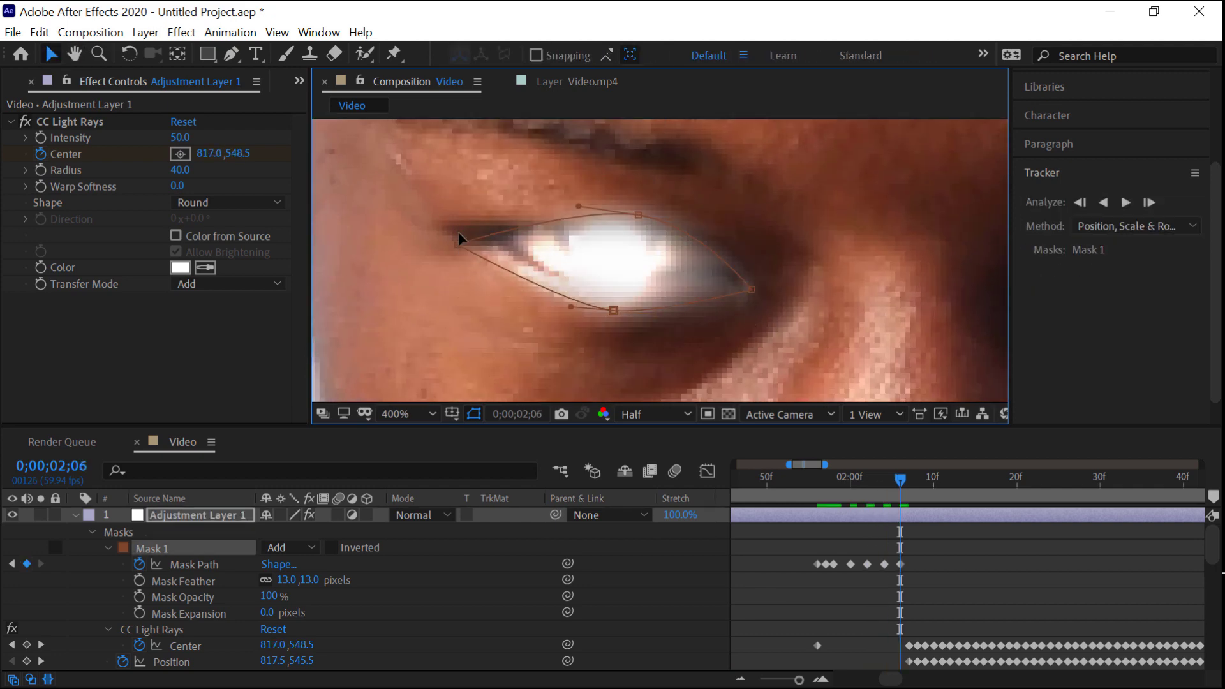
pyautogui.press('pagedown')
pyautogui.scroll(-5, 718, 269)
pyautogui.scroll(-1, 718, 270)
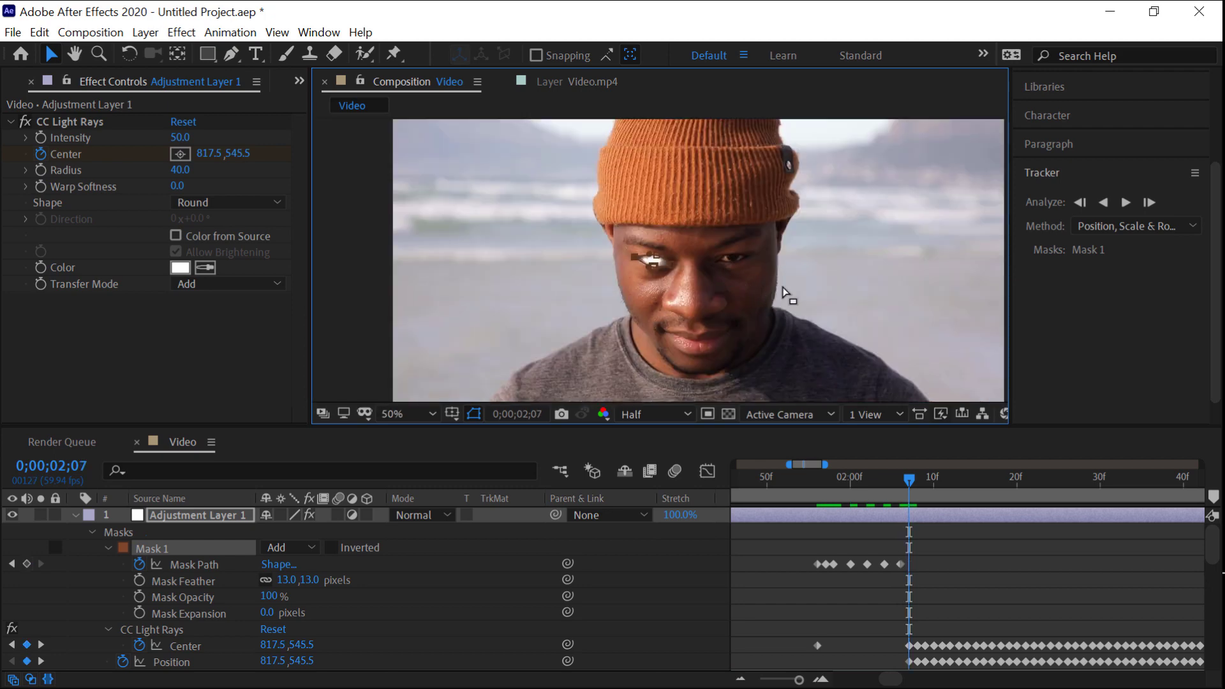
pyautogui.press('h')
pyautogui.moveTo(789, 295); pyautogui.dragTo(755, 287)
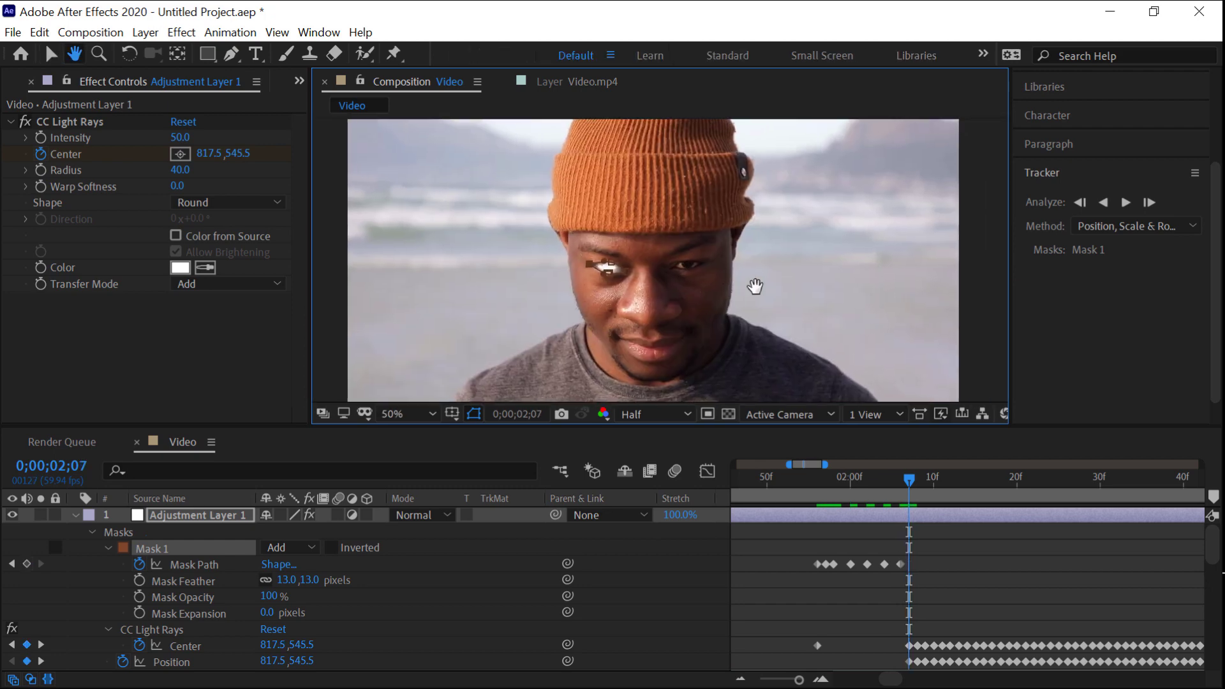
# Collapse the layers and re-enable CC Light Rays on Video.mp4
pyautogui.click(75, 514)
pyautogui.click(74, 531)
pyautogui.click(171, 533)
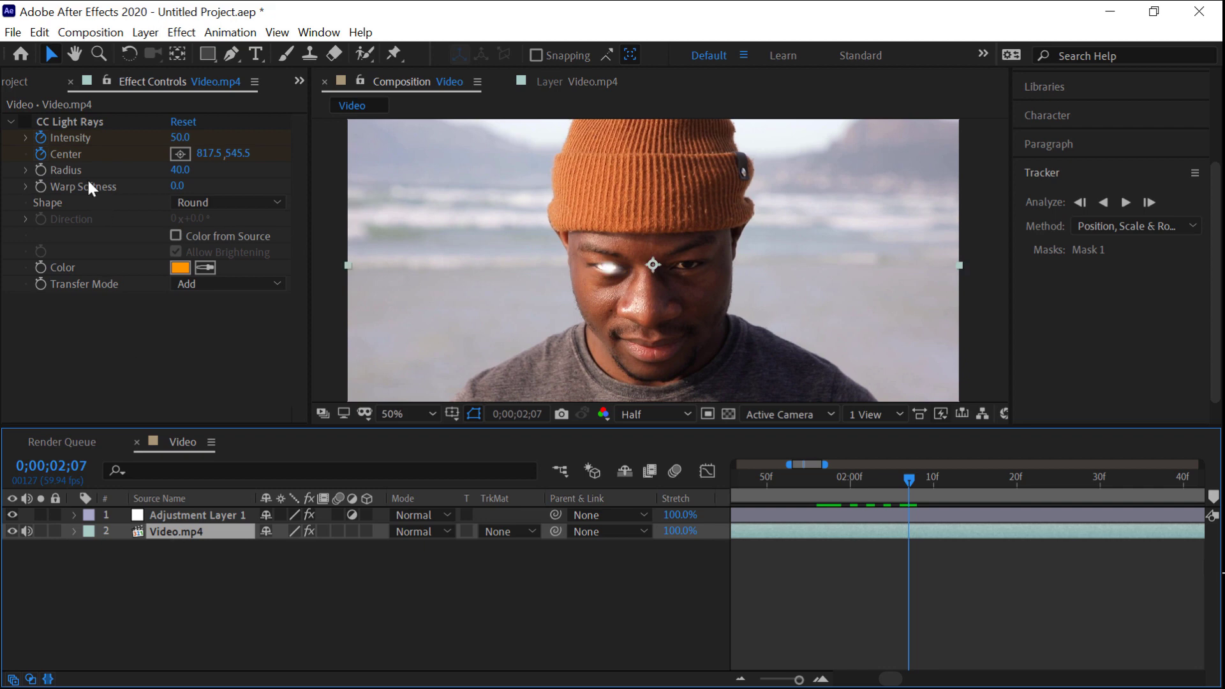
pyautogui.click(26, 121)
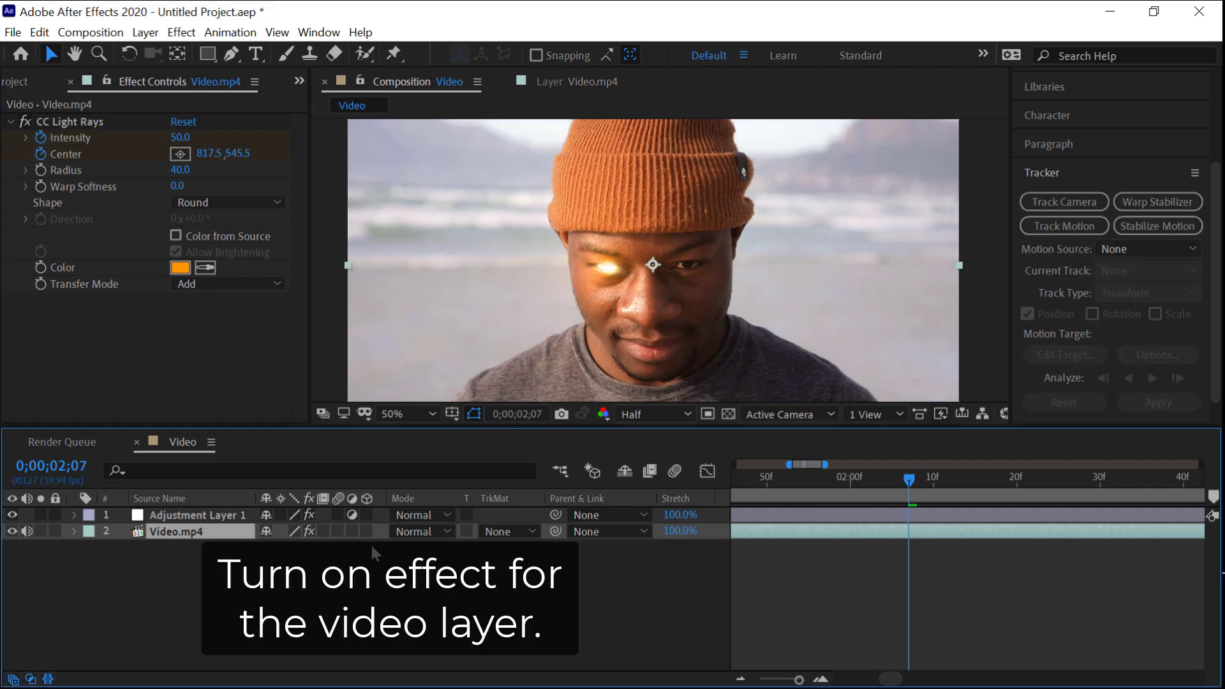
# Preview the glowing eye from 0;00;01;55
pyautogui.click(841, 479)
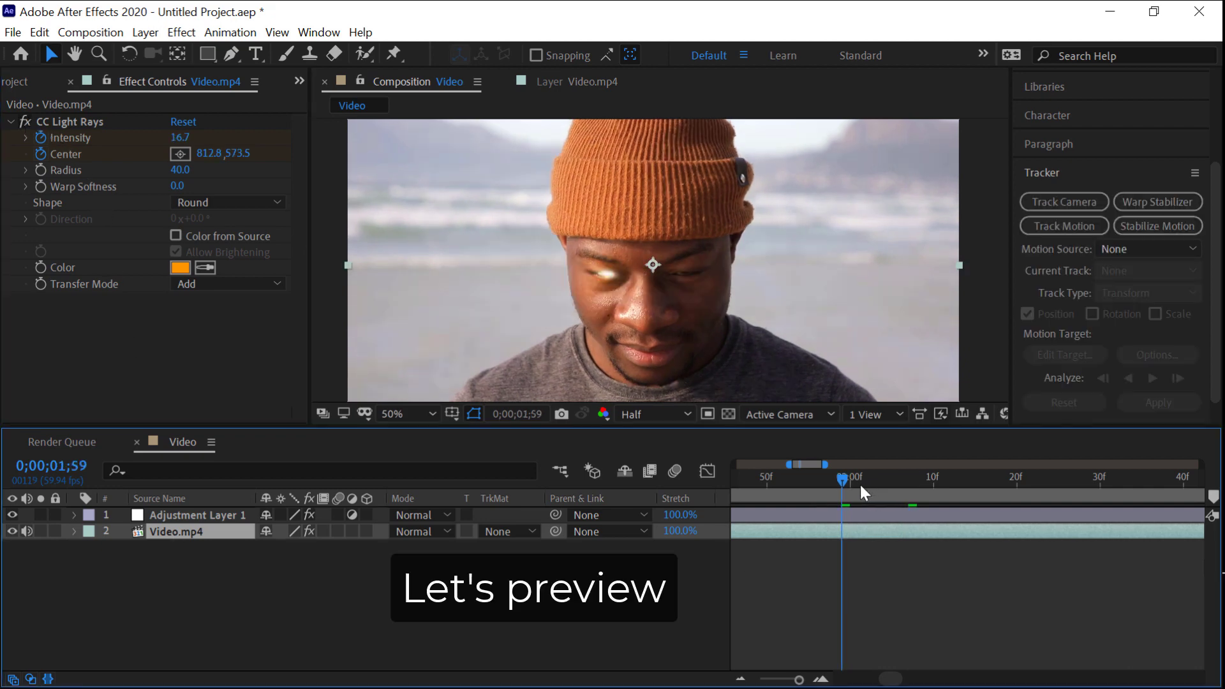
pyautogui.click(806, 483)
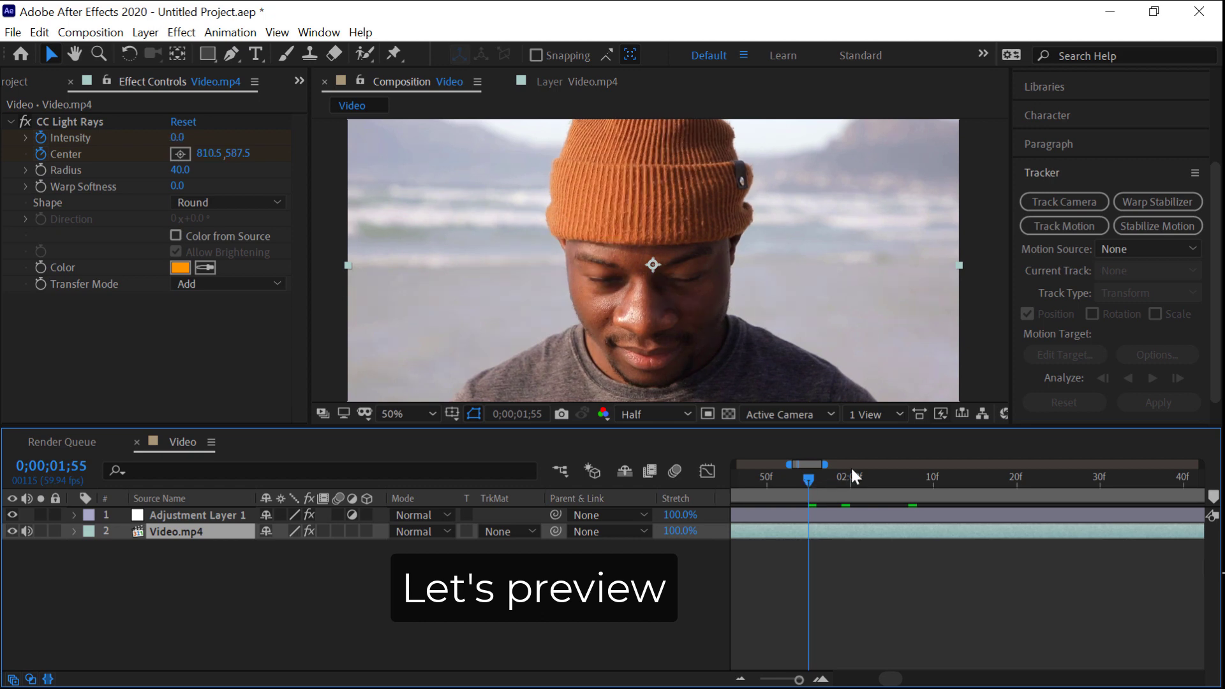
pyautogui.click(1073, 173)
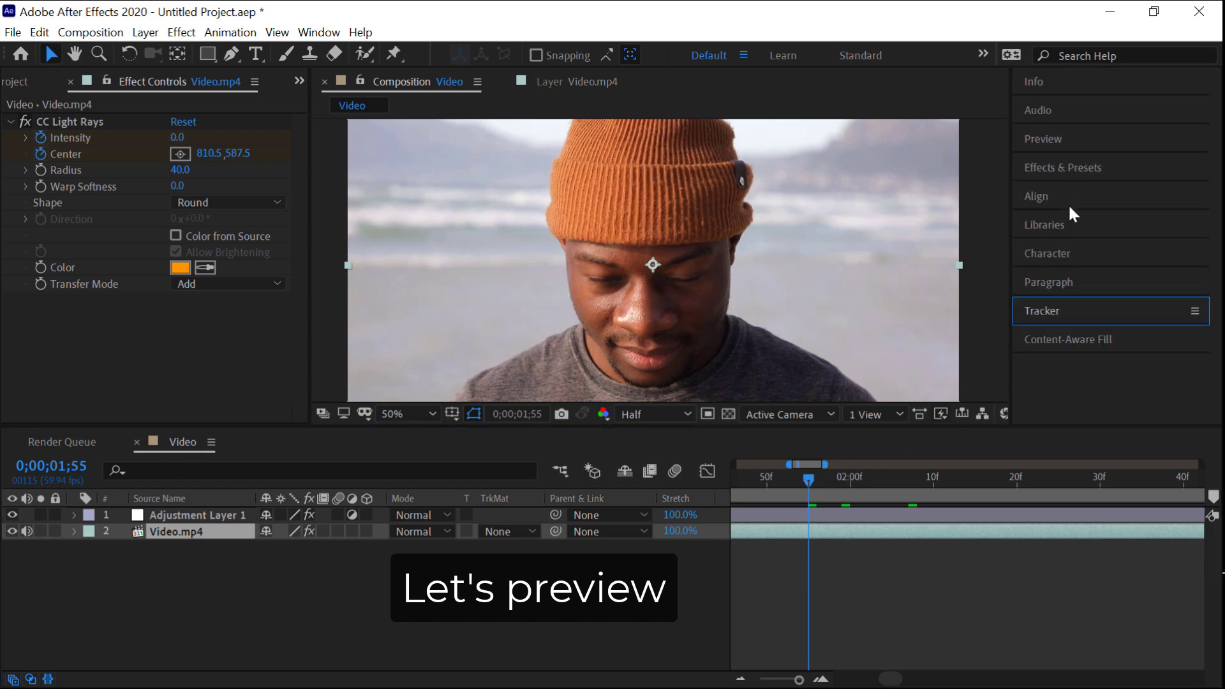
pyautogui.click(1053, 138)
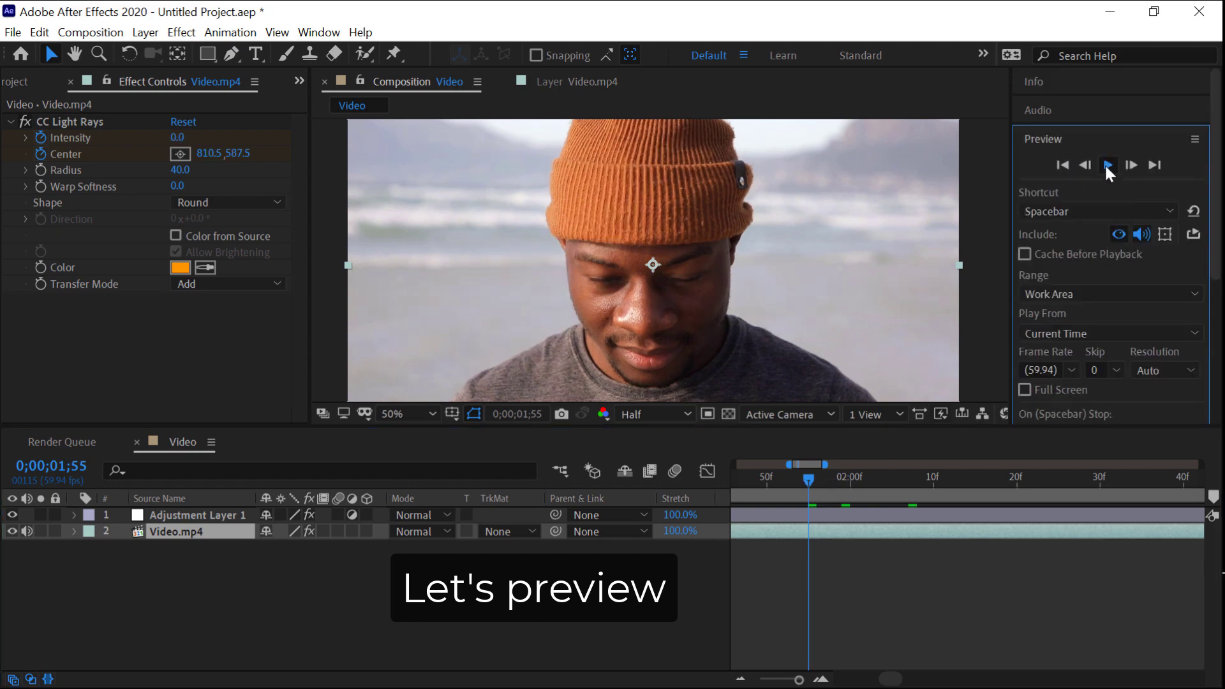
pyautogui.click(1107, 165)
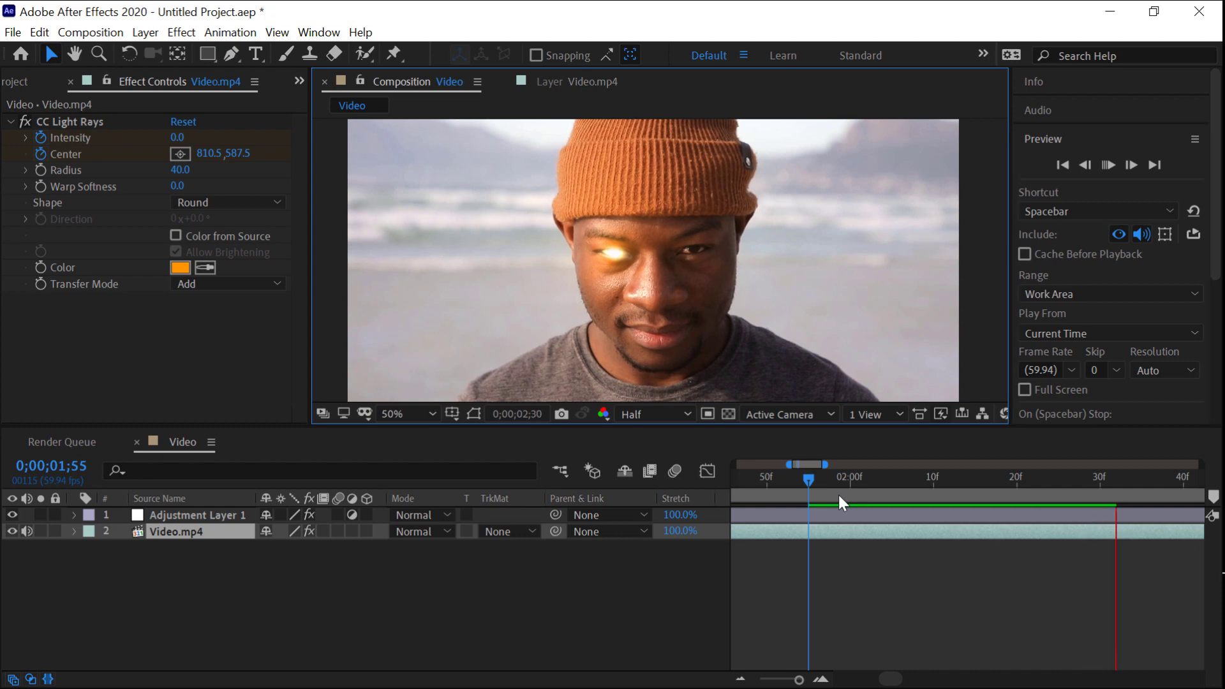
pyautogui.moveTo(837, 493); pyautogui.dragTo(930, 491)
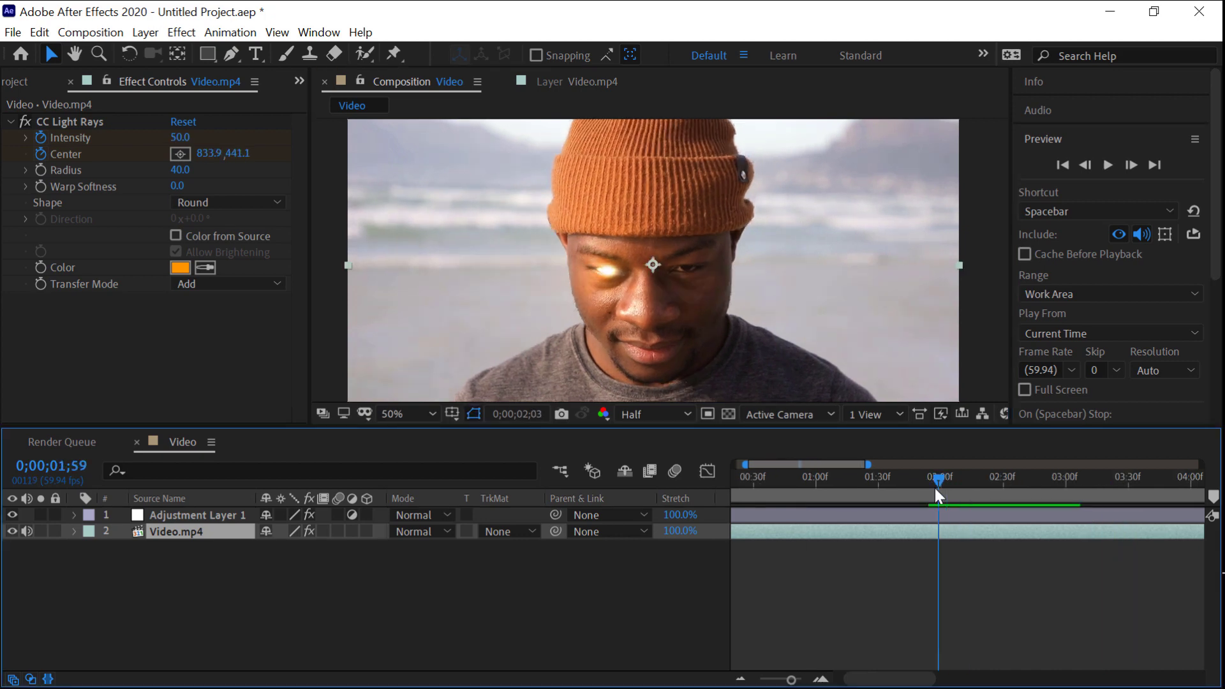
# Drag Video.mp4's starting Intensity keyframe of 0 a few frames later, past 0;00;01;57
pyautogui.scroll(4, 606, 311)
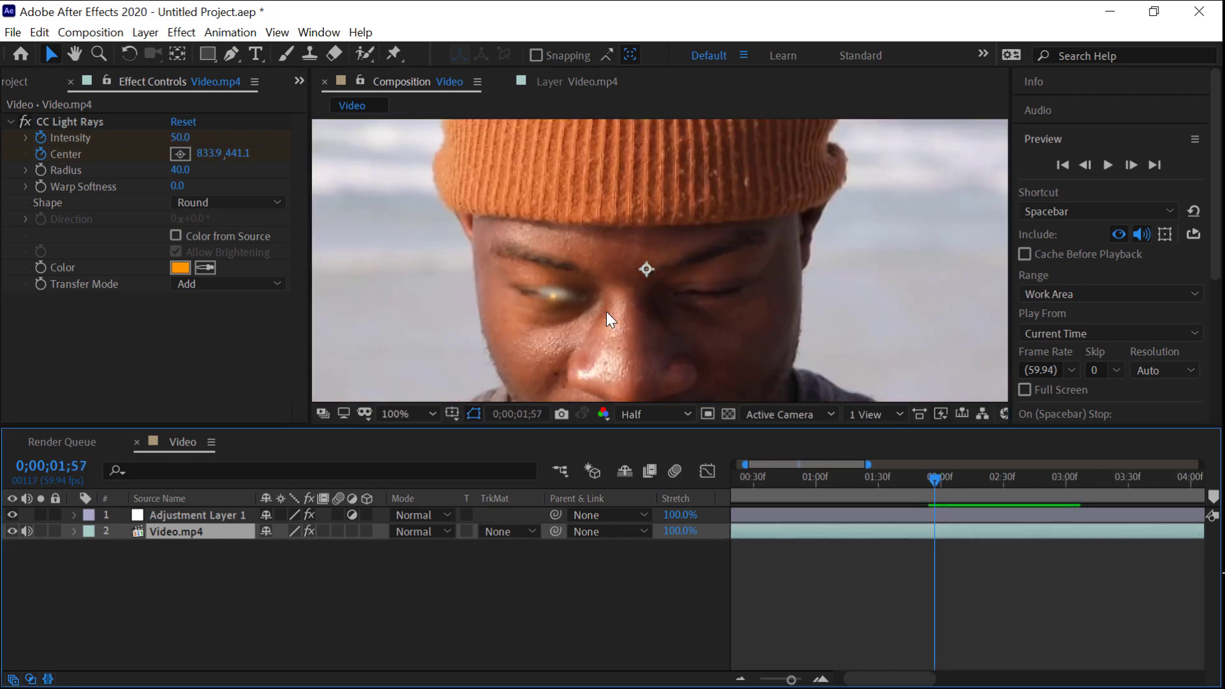
pyautogui.scroll(2, 599, 312)
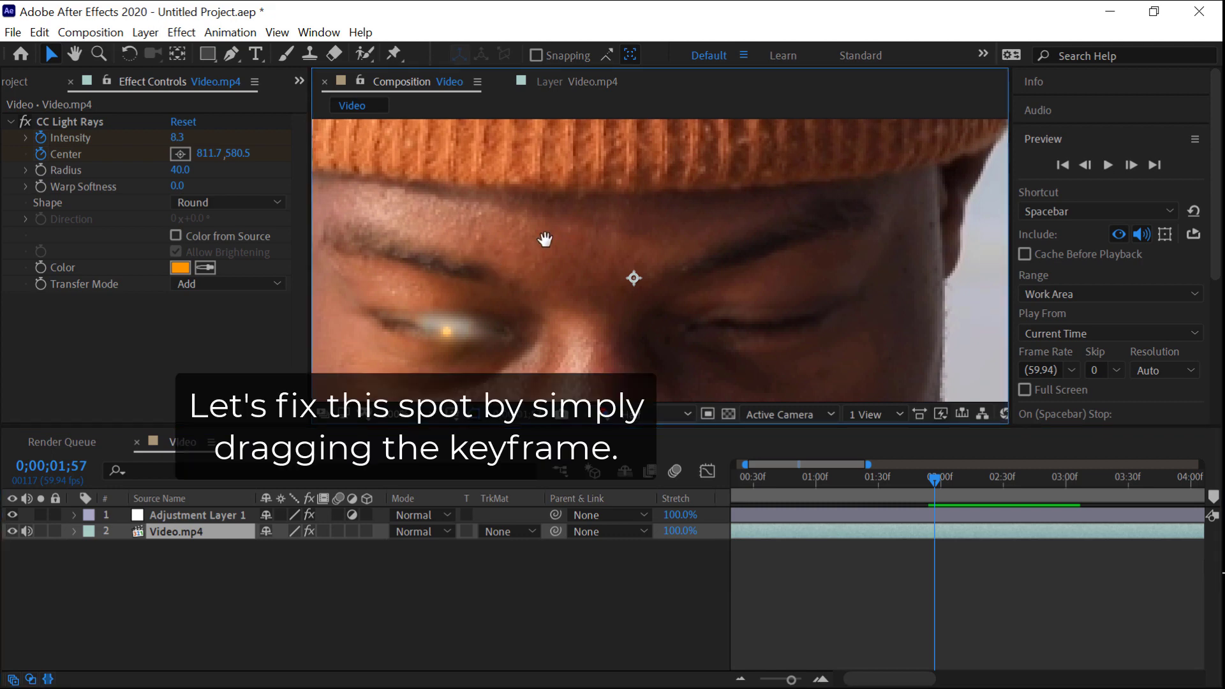
pyautogui.moveTo(439, 282); pyautogui.dragTo(544, 240)
pyautogui.press('v')
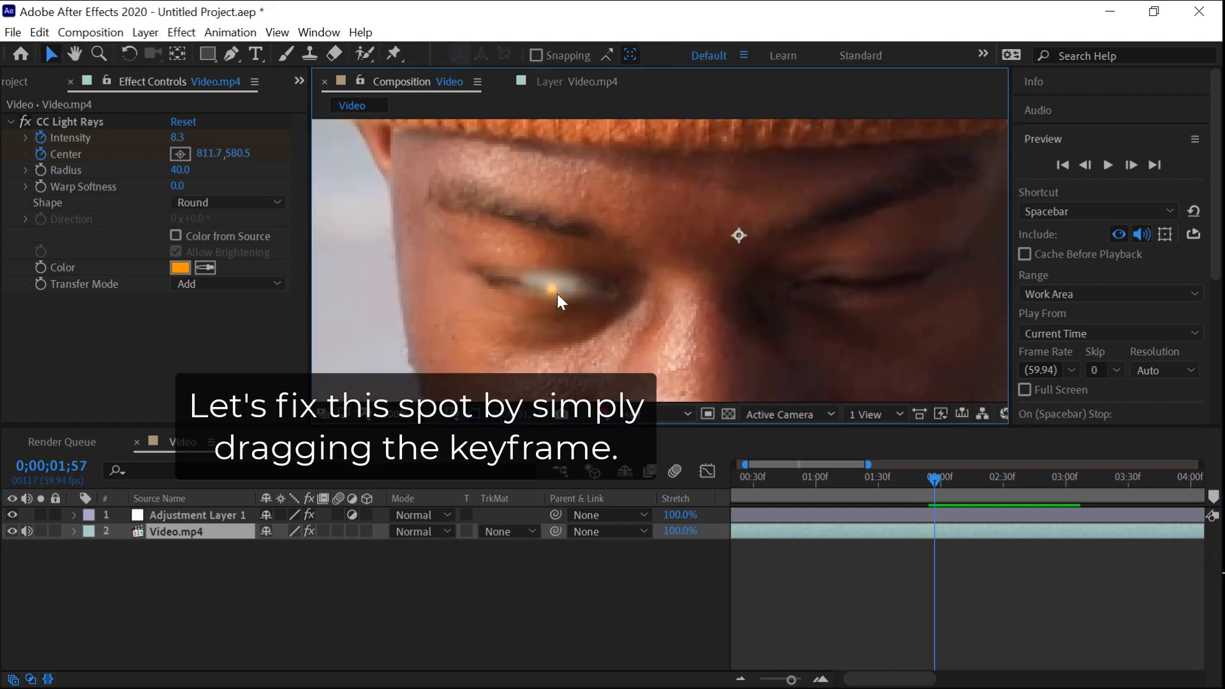
pyautogui.click(179, 534)
pyautogui.press('u')
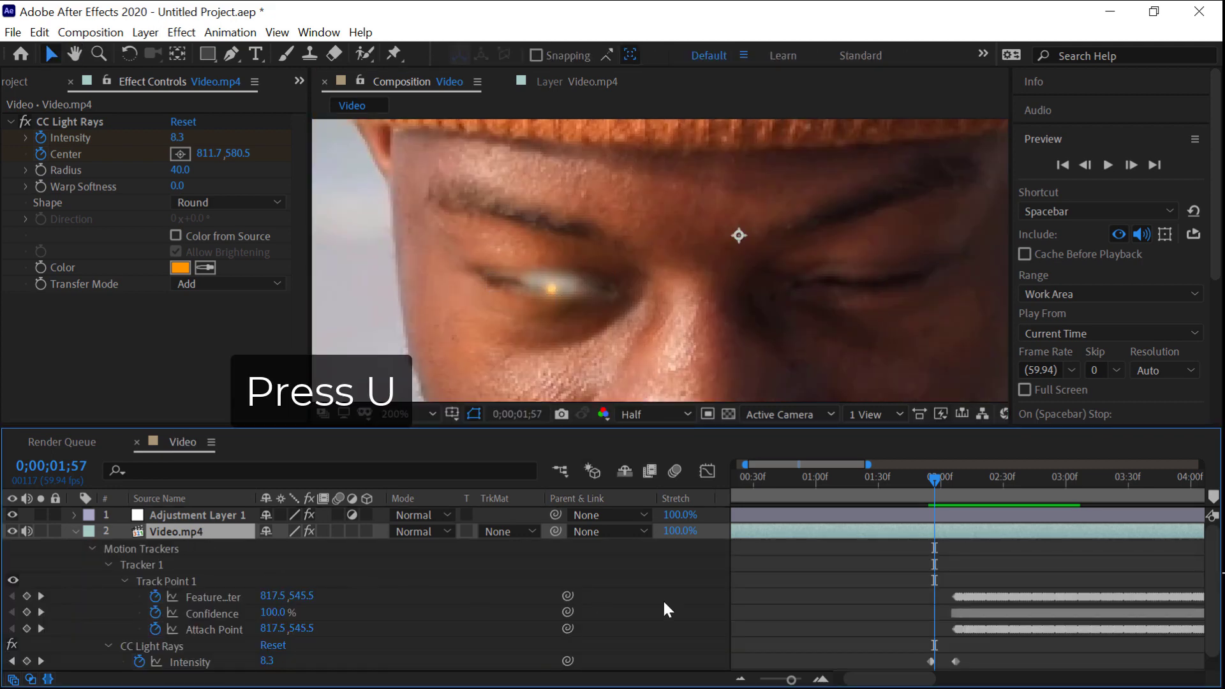
pyautogui.press('=')
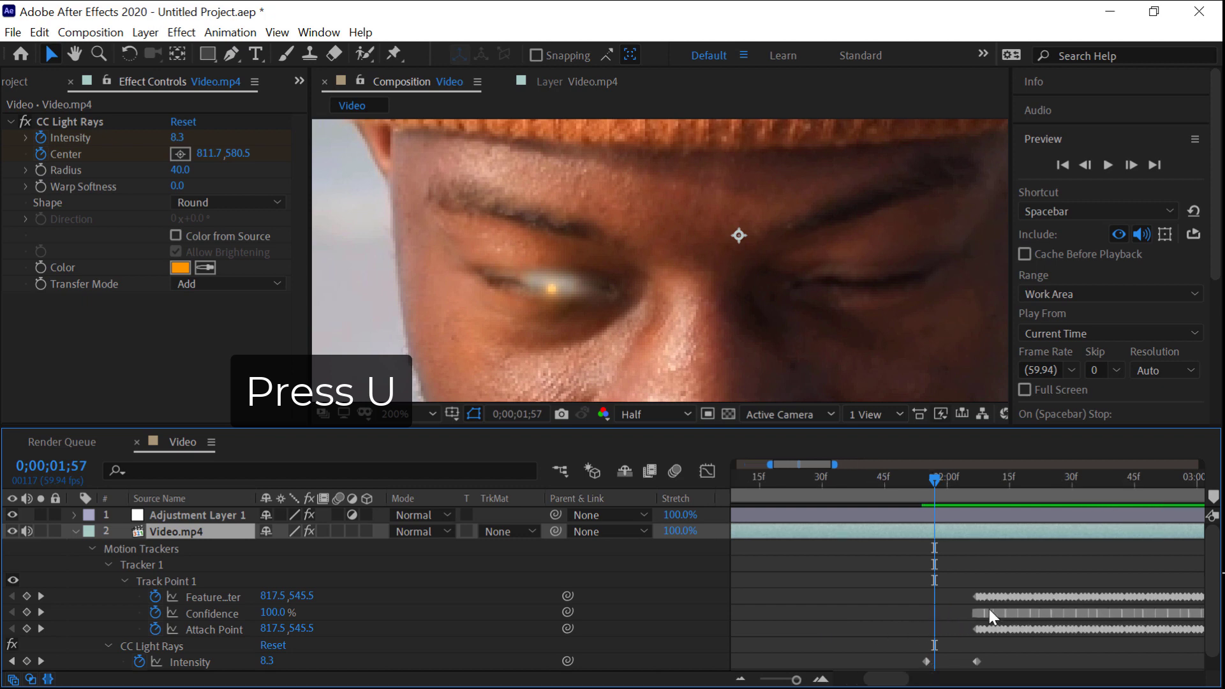
pyautogui.scroll(-1, 987, 606)
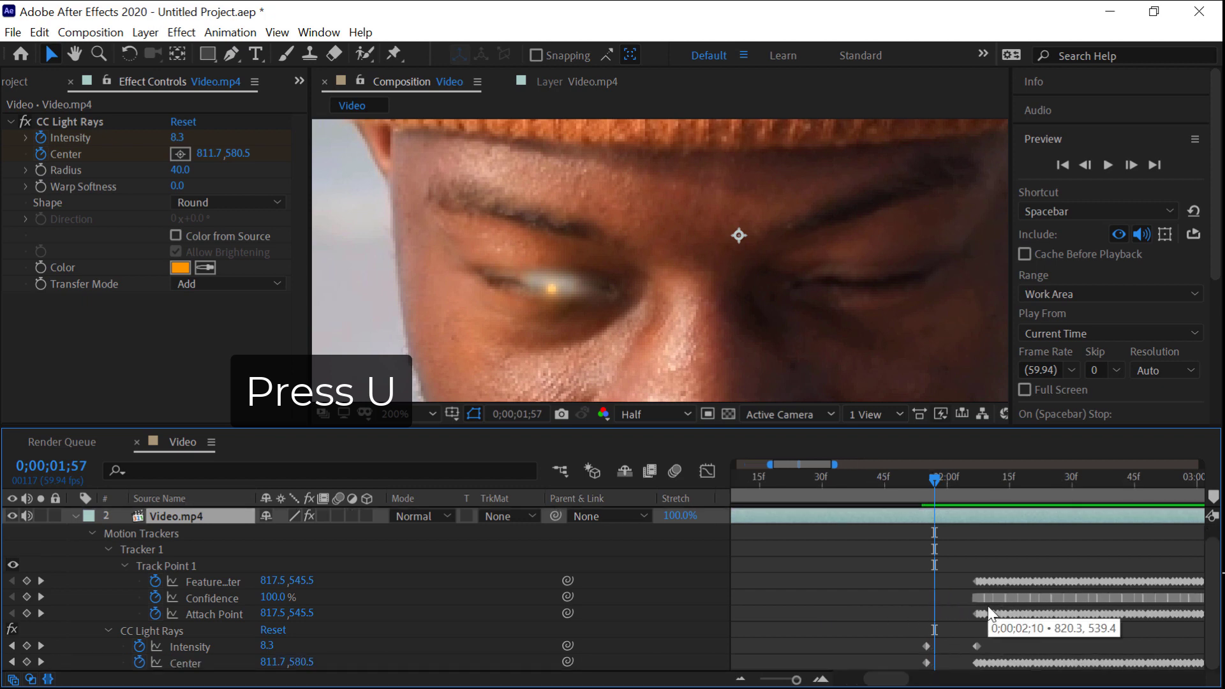
pyautogui.click(926, 647)
pyautogui.moveTo(926, 647); pyautogui.dragTo(945, 644)
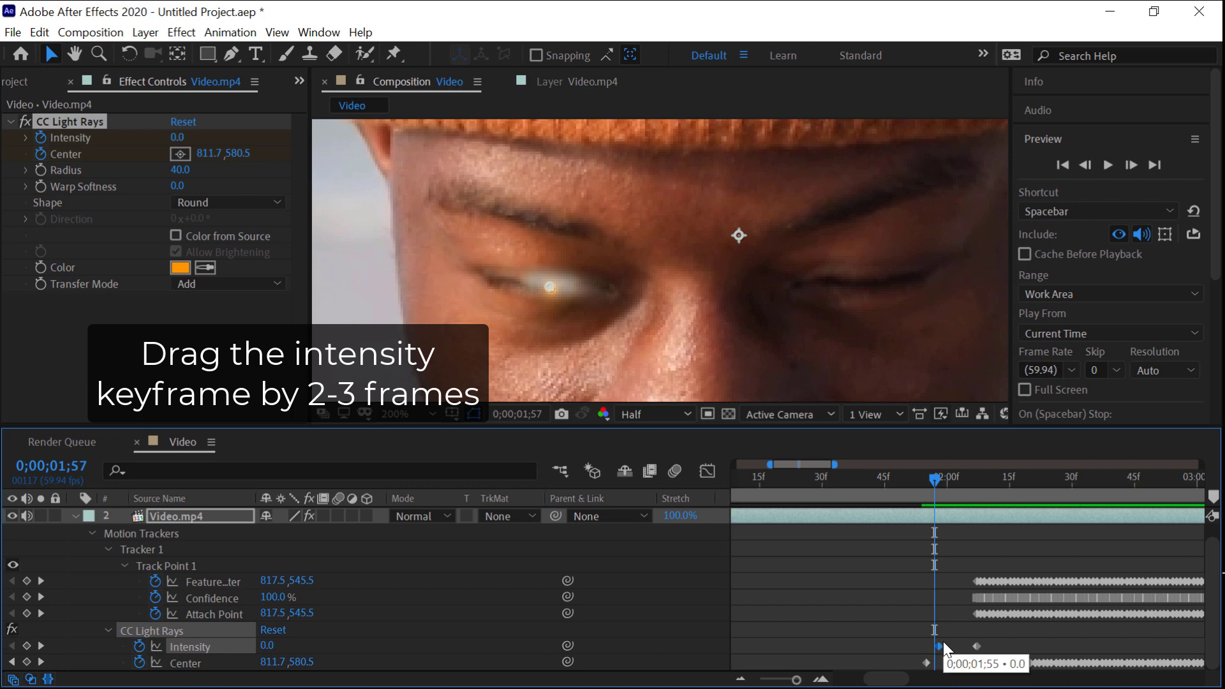
pyautogui.moveTo(916, 478); pyautogui.dragTo(890, 478)
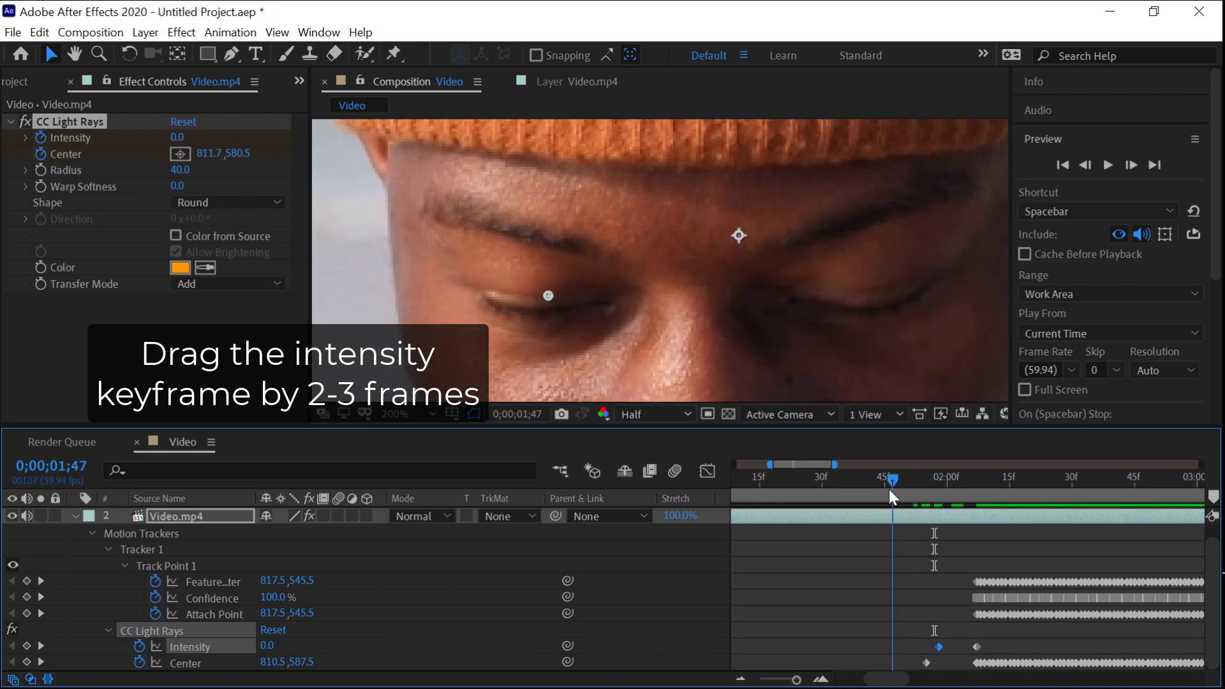
pyautogui.scroll(-3, 719, 300)
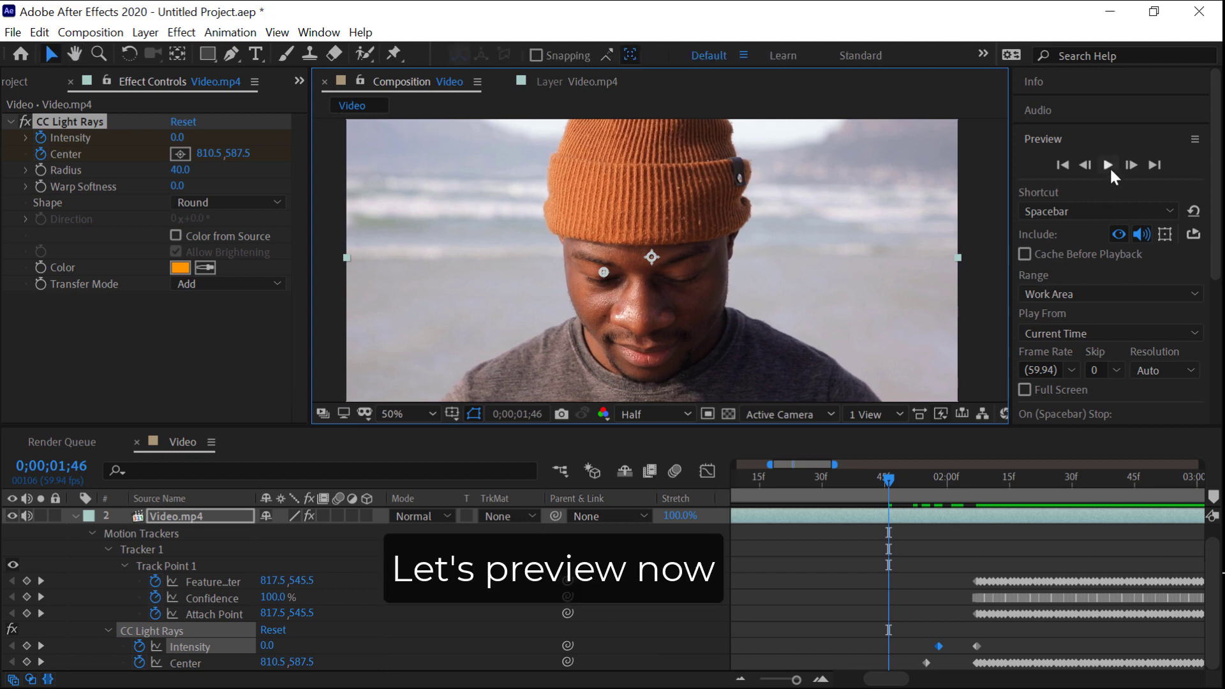
# Preview the corrected glow, then return the playhead to about 0;00;01;49
pyautogui.click(1050, 280)
pyautogui.press('space')
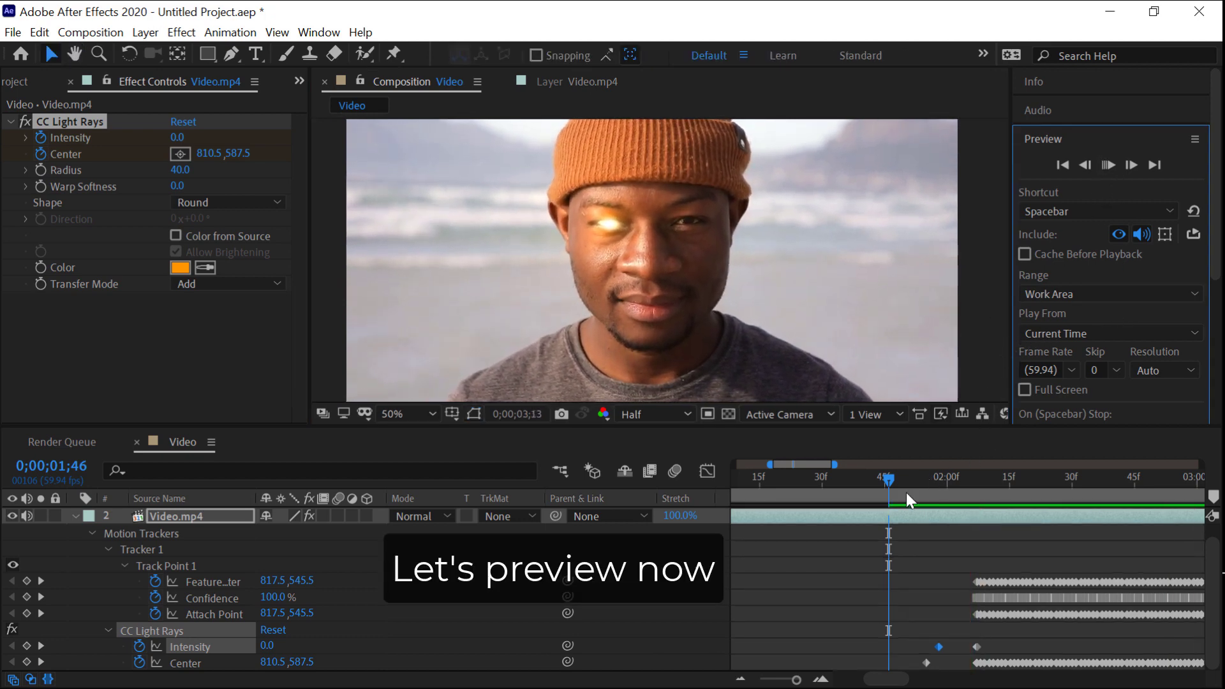
pyautogui.scroll(-3, 845, 496)
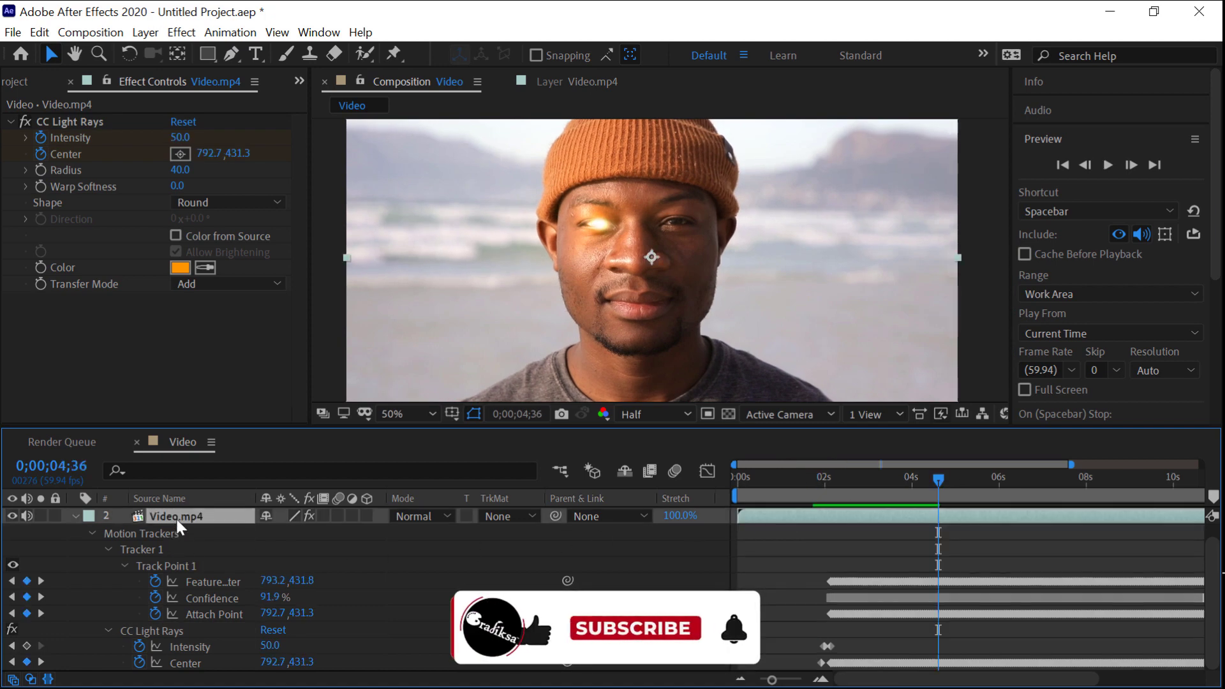
pyautogui.press('space')
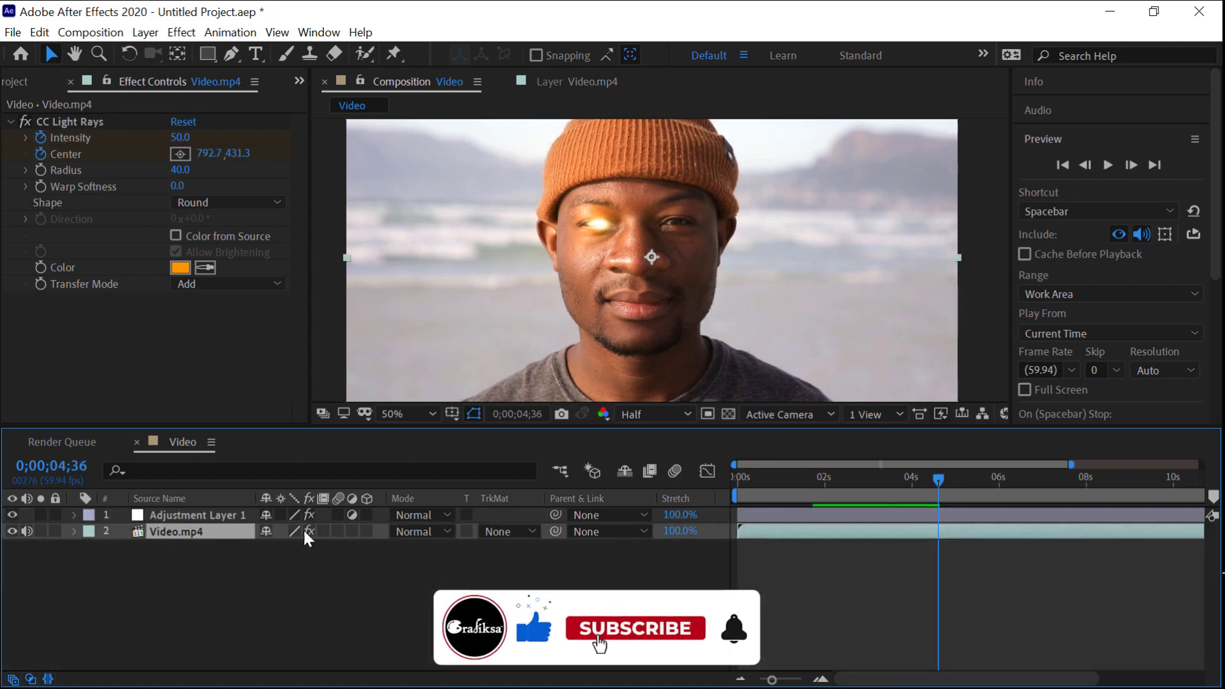
pyautogui.click(824, 483)
pyautogui.click(819, 480)
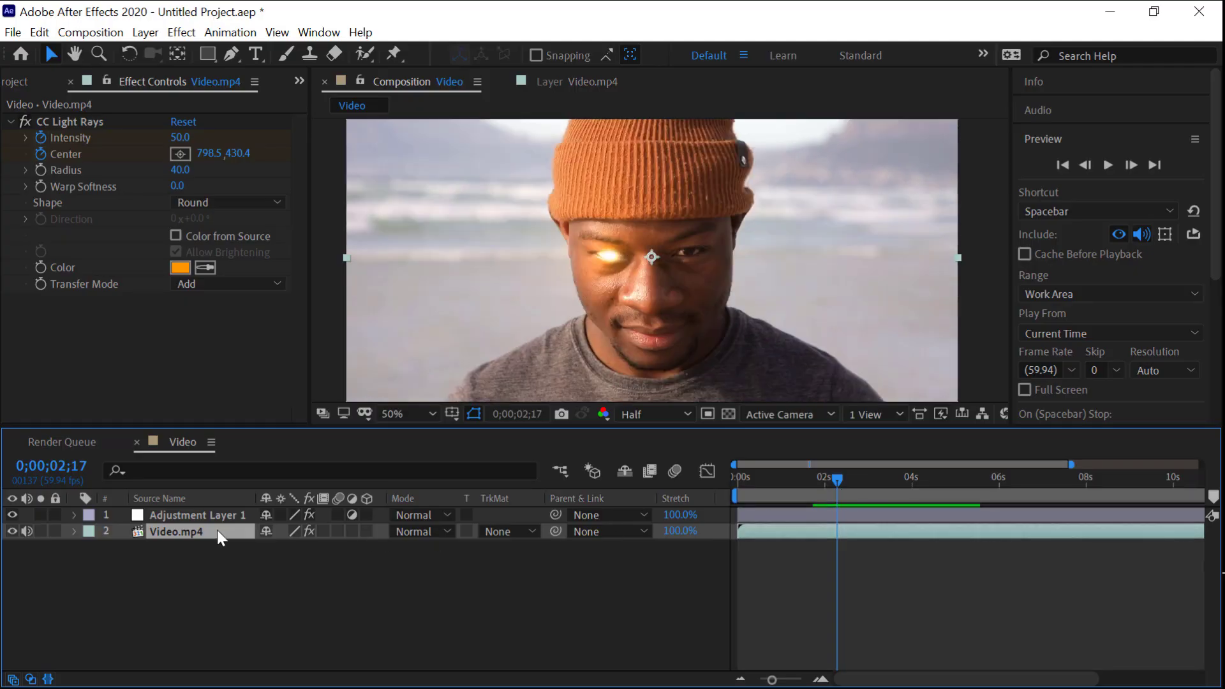
# Show Adjustment Layer 1's keyframes and move to the frame where the eyes open
pyautogui.click(217, 513)
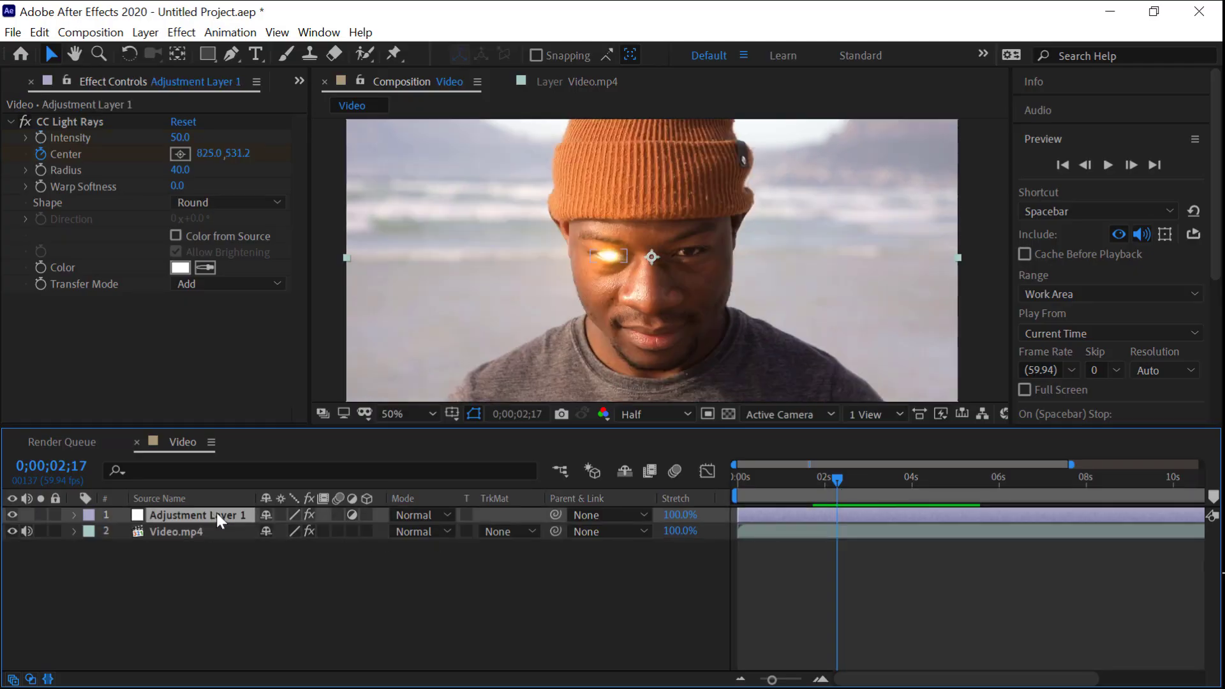
pyautogui.press('u')
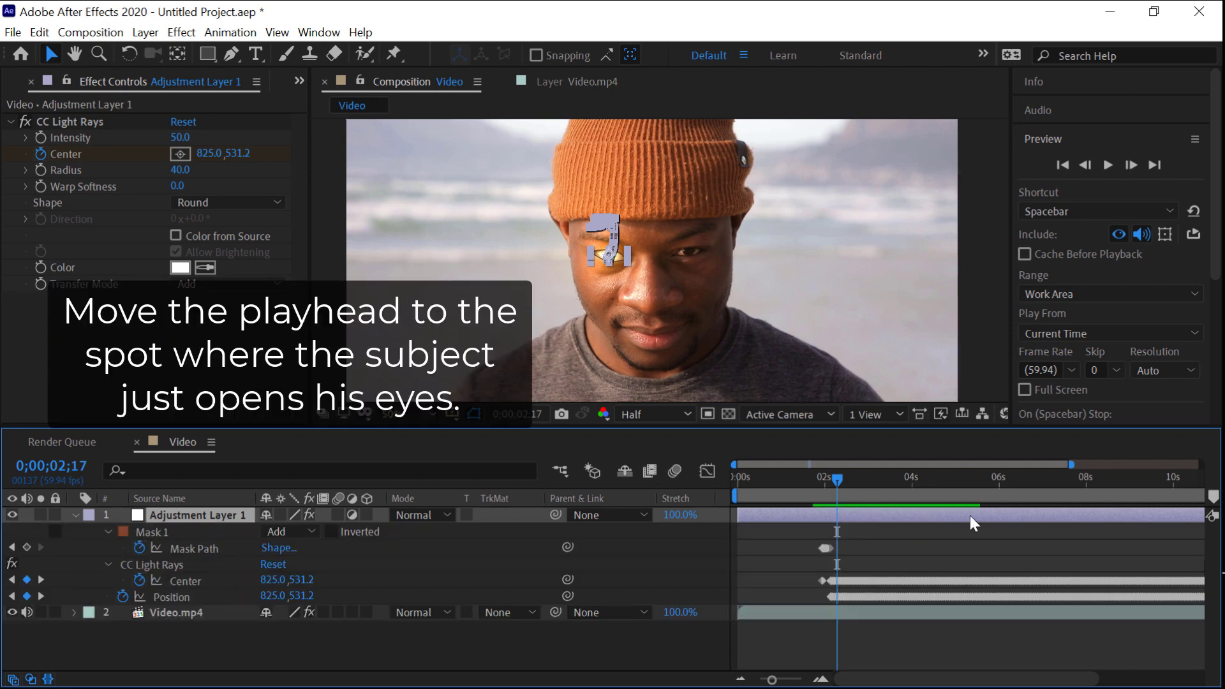
pyautogui.scroll(4, 969, 515)
pyautogui.moveTo(834, 476); pyautogui.dragTo(784, 496)
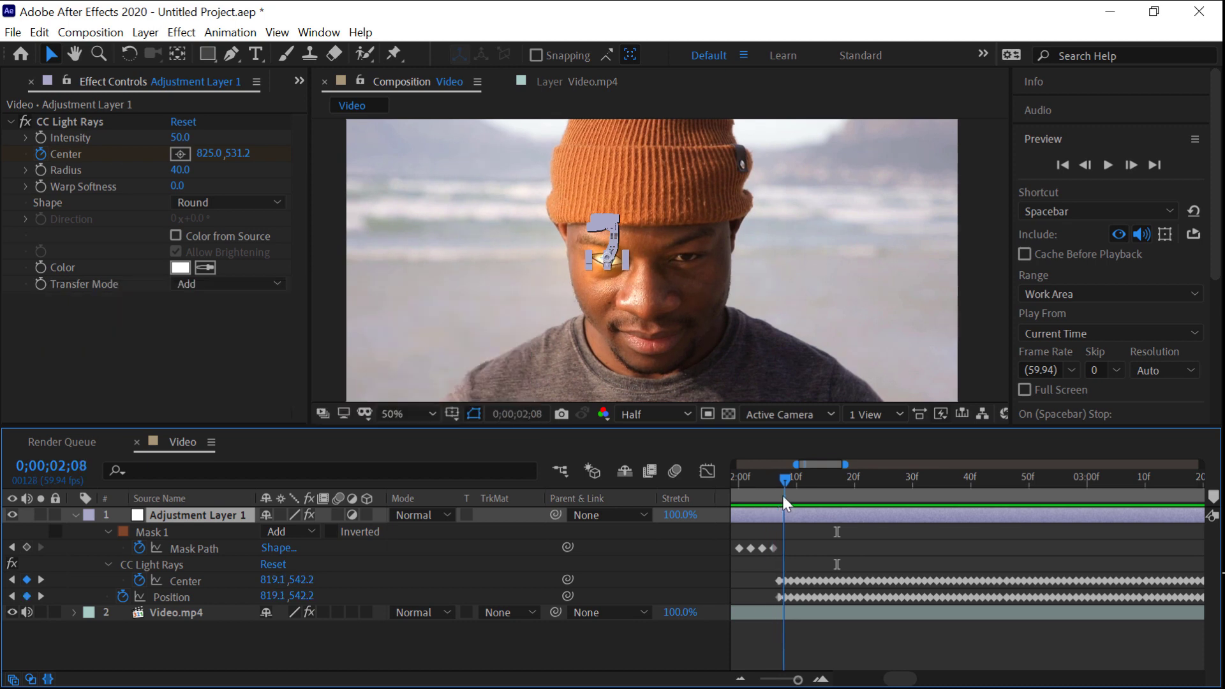
# Create a new black solid layer, Black Solid 1
pyautogui.click(146, 32)
pyautogui.moveTo(357, 53)
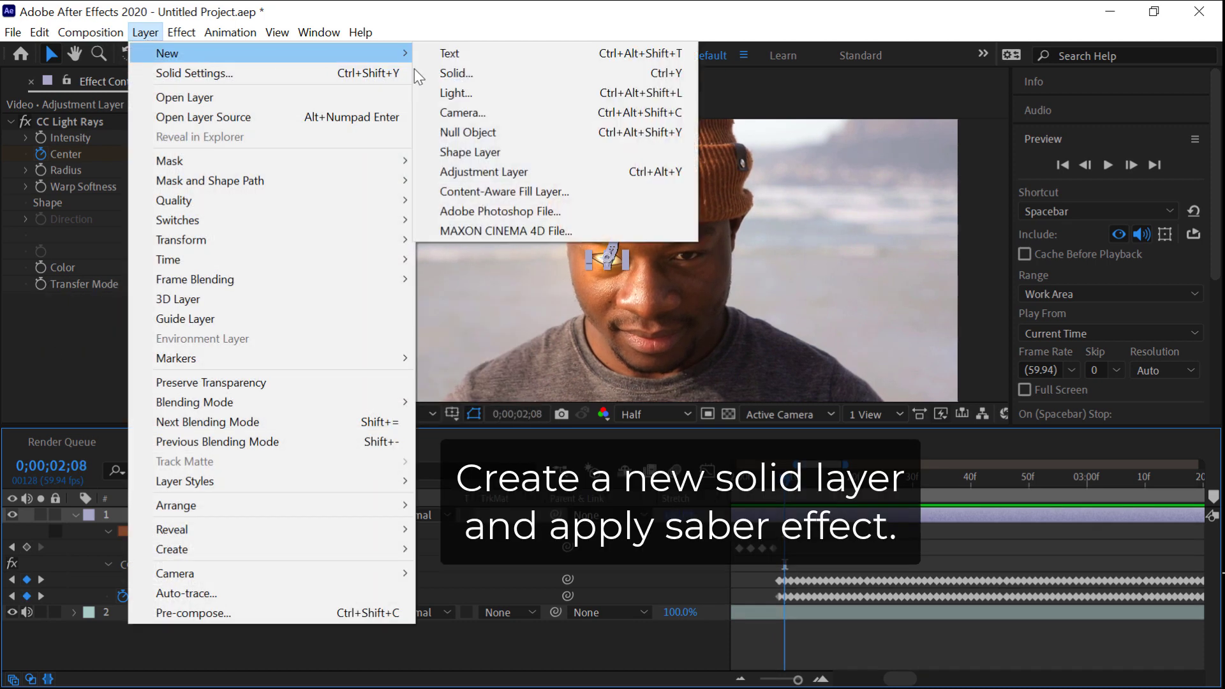
pyautogui.click(492, 74)
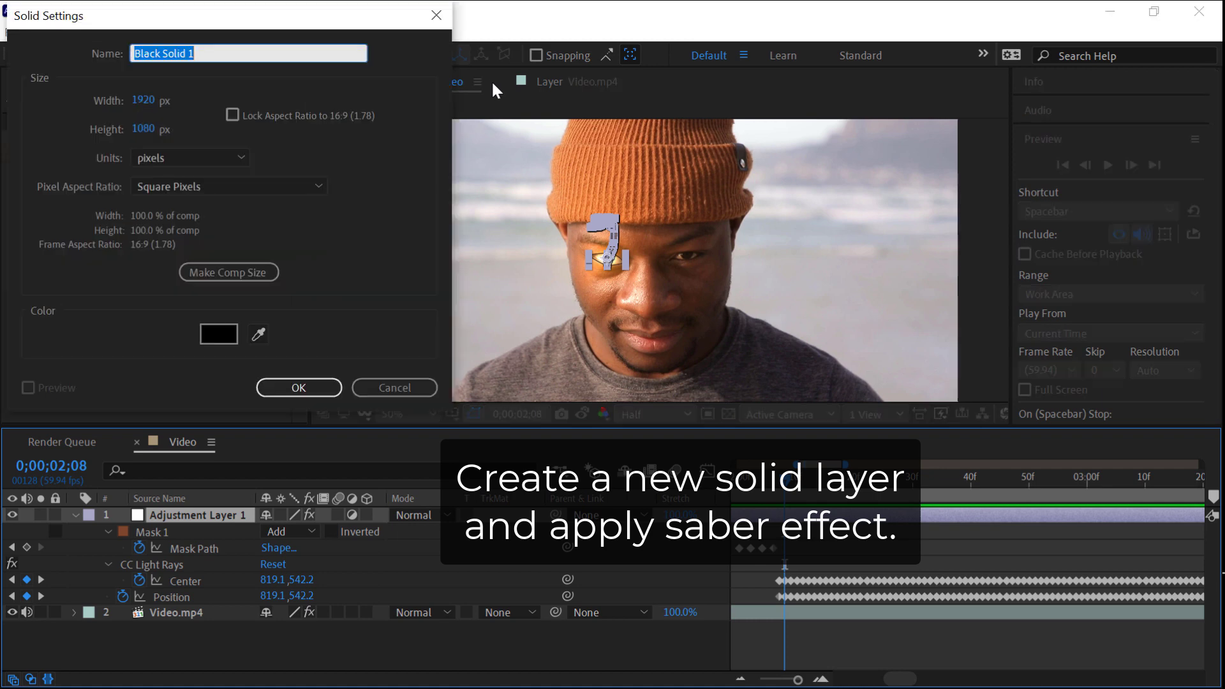
pyautogui.click(290, 390)
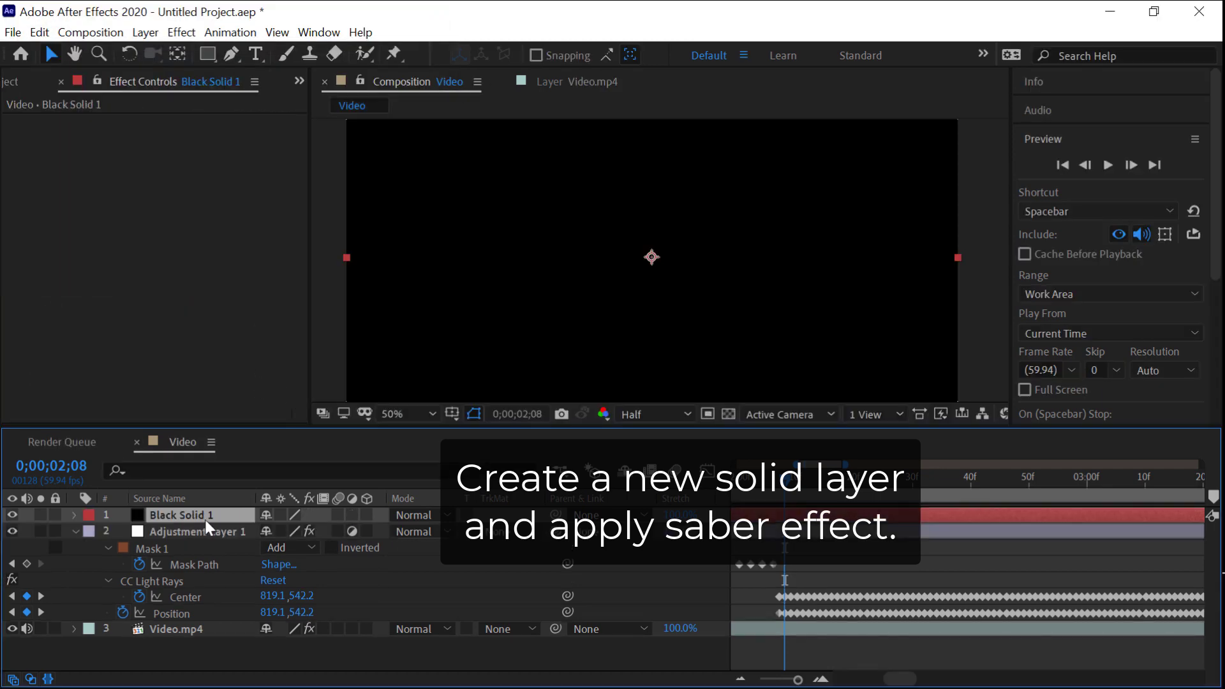
# Search 'saber' in Effects & Presets and apply Saber to Black Solid 1
pyautogui.click(1050, 137)
pyautogui.click(1058, 168)
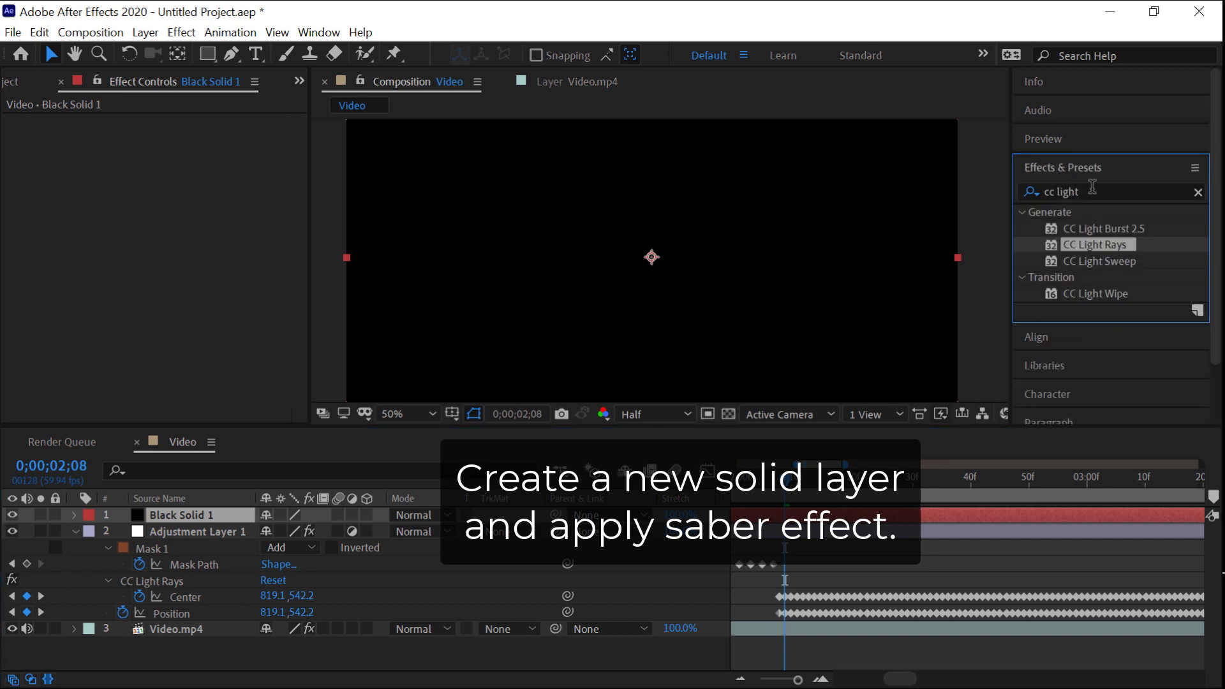
pyautogui.click(1059, 192)
pyautogui.write('sab')
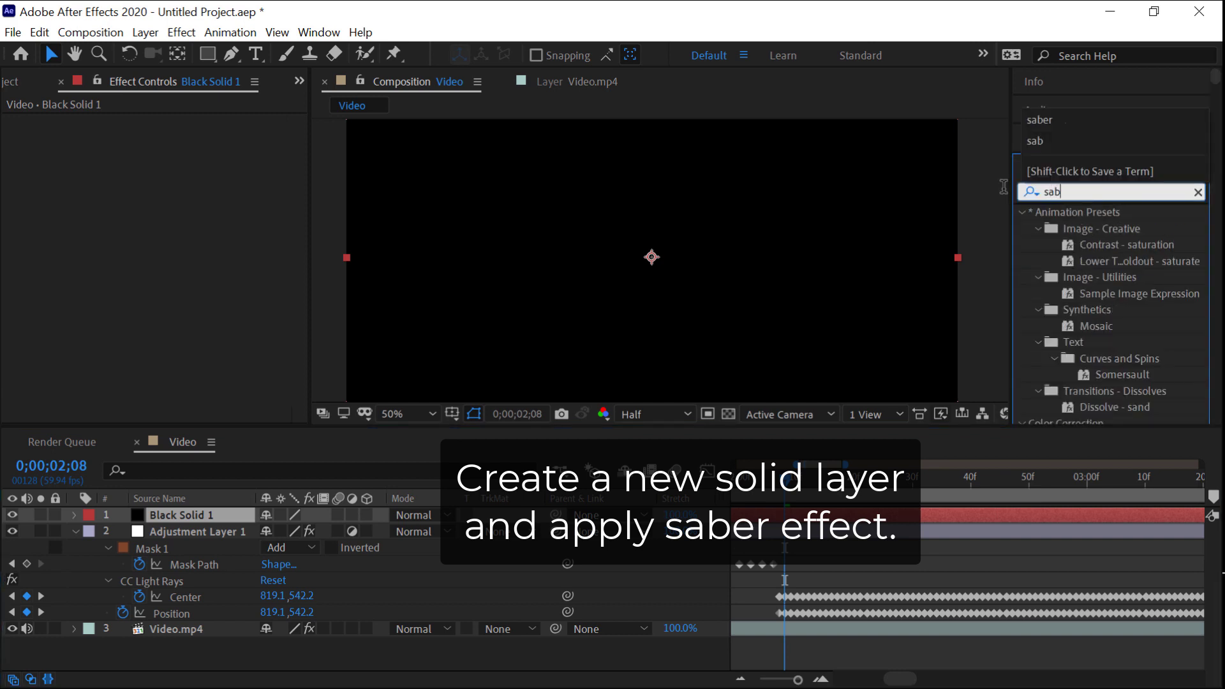
pyautogui.write('er')
pyautogui.moveTo(1076, 230); pyautogui.dragTo(182, 515)
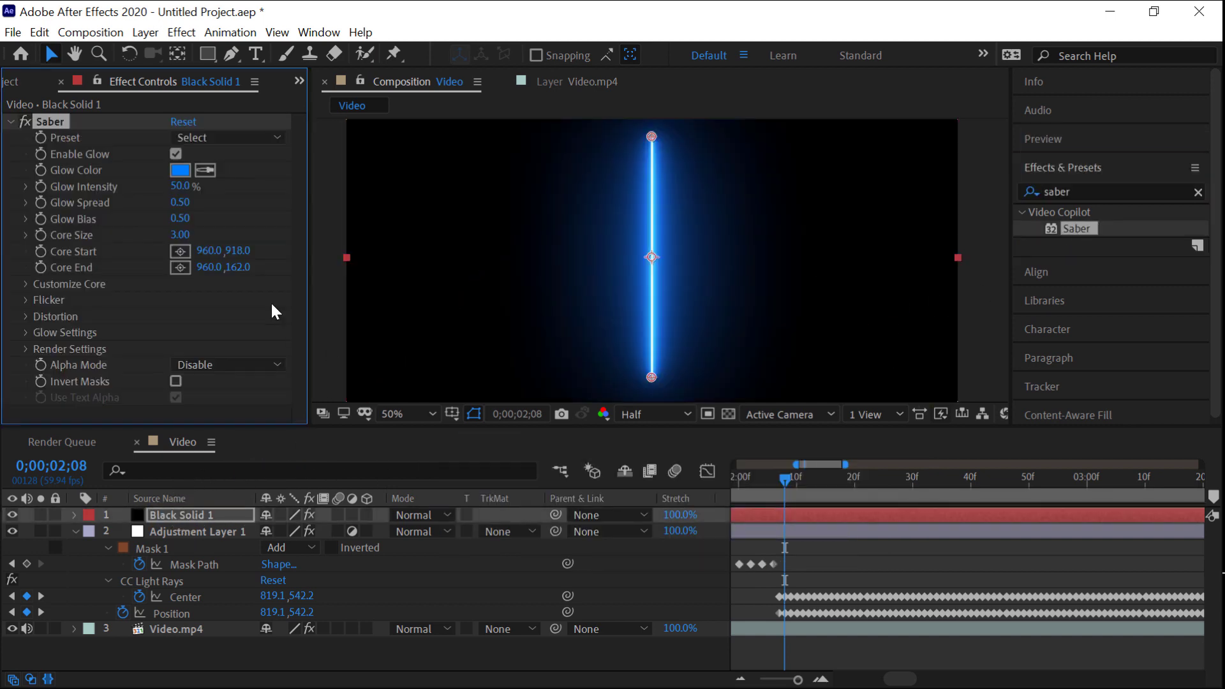
# Give Saber the Fire preset and set Black Solid 1 to Screen blending
pyautogui.click(238, 139)
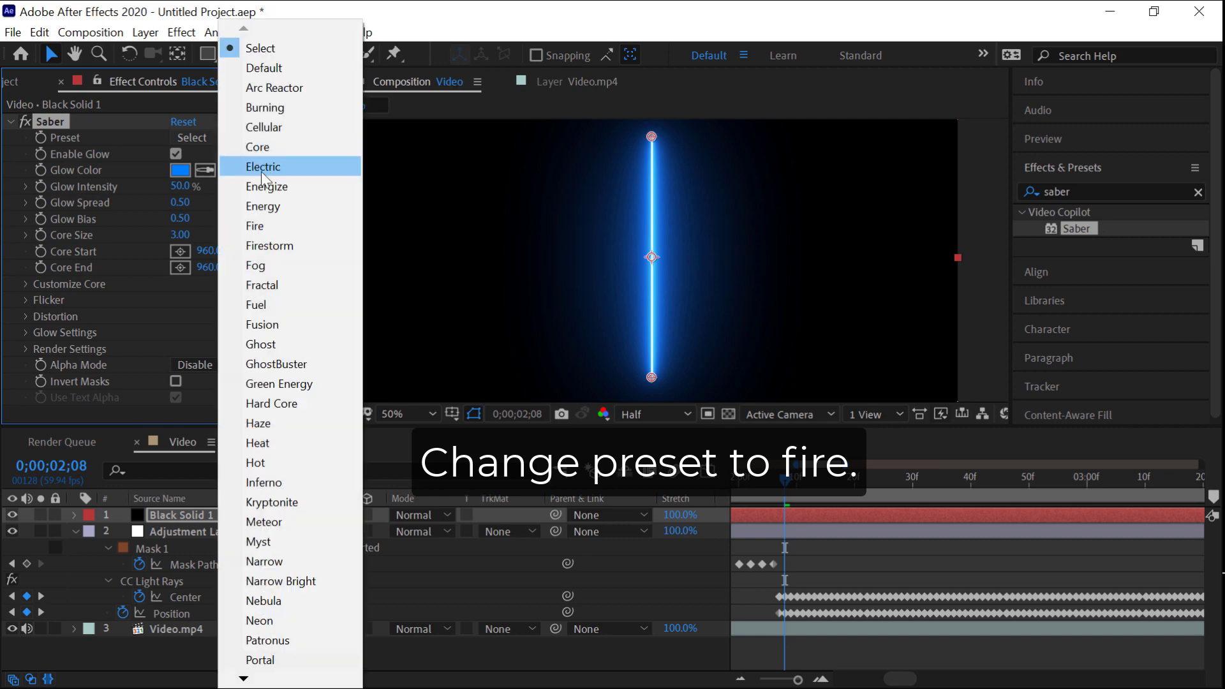
pyautogui.click(259, 224)
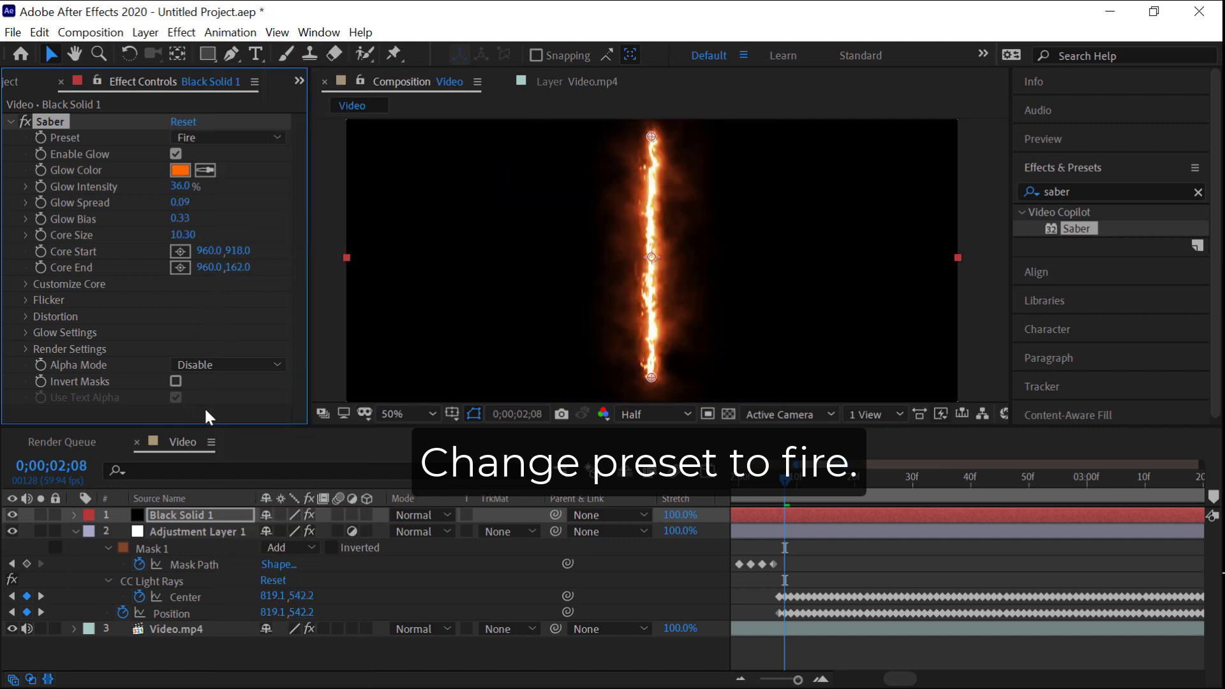
pyautogui.click(419, 515)
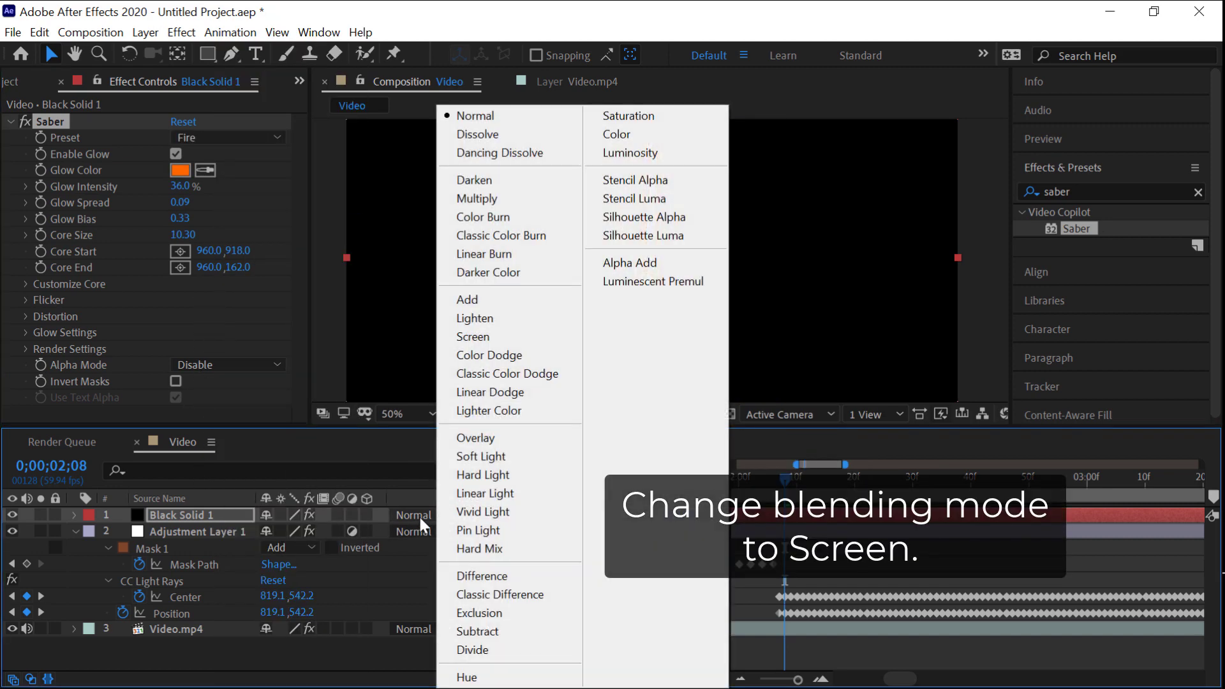
pyautogui.click(485, 336)
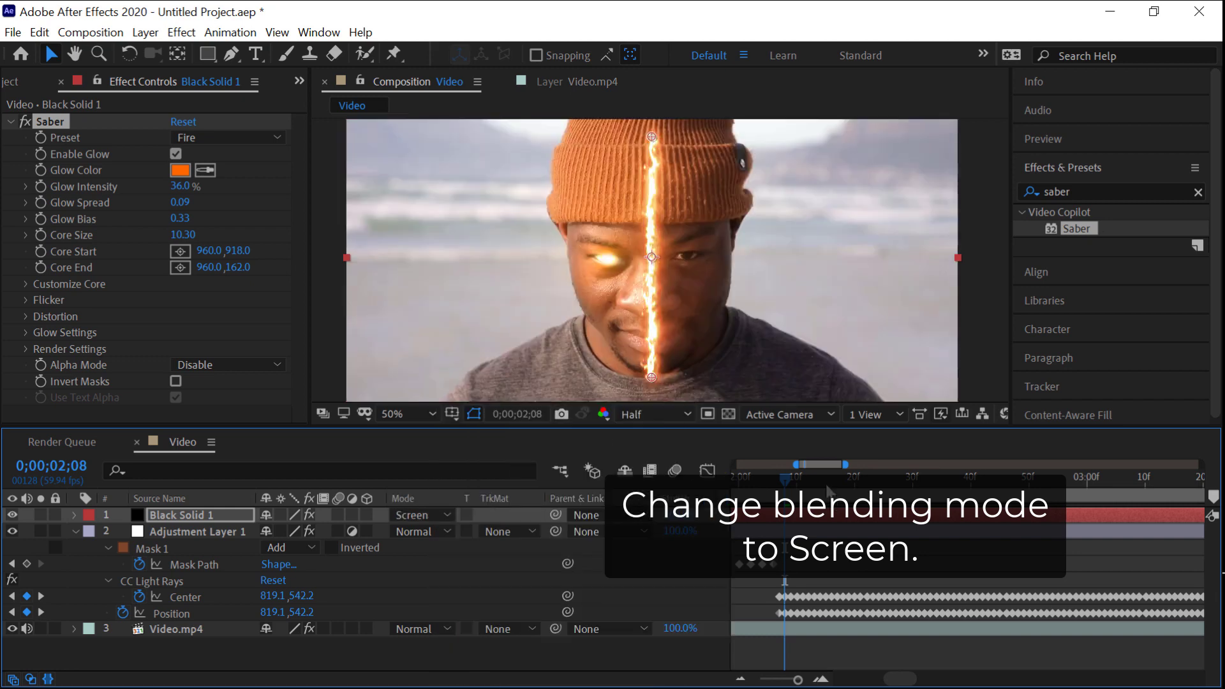
pyautogui.click(779, 478)
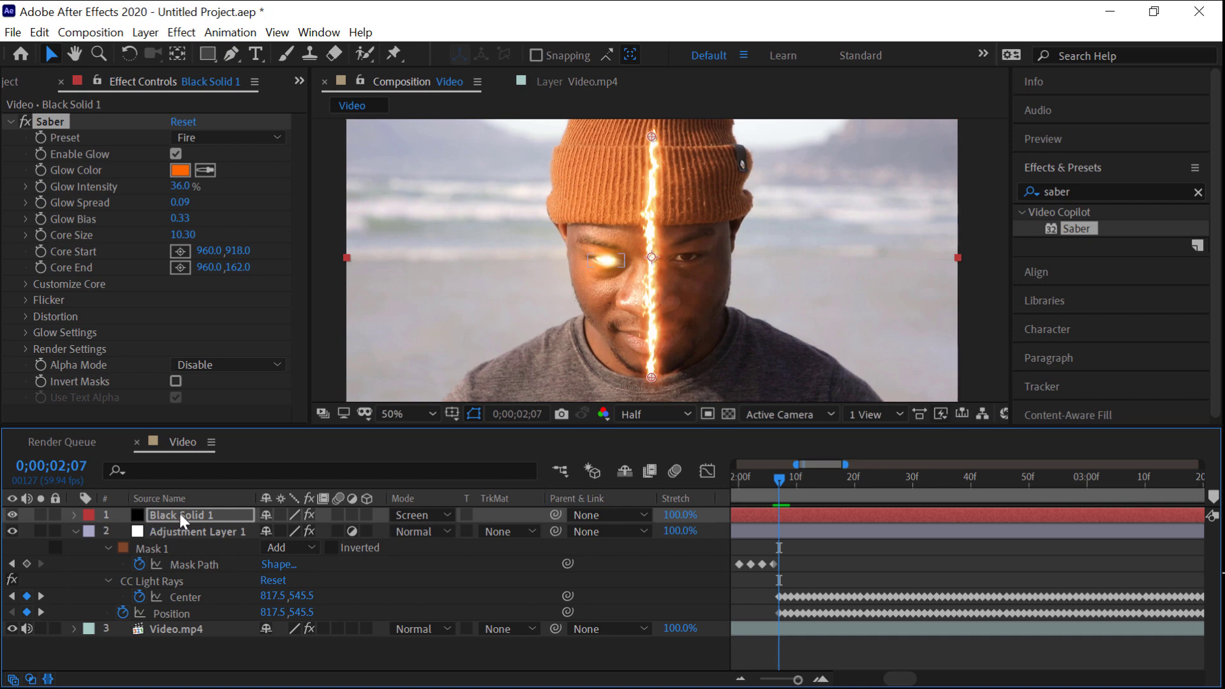
# Parent Black Solid 1 to Adjustment Layer 1 and aim the beam from 816, 552 to -240, 1178
pyautogui.click(610, 513)
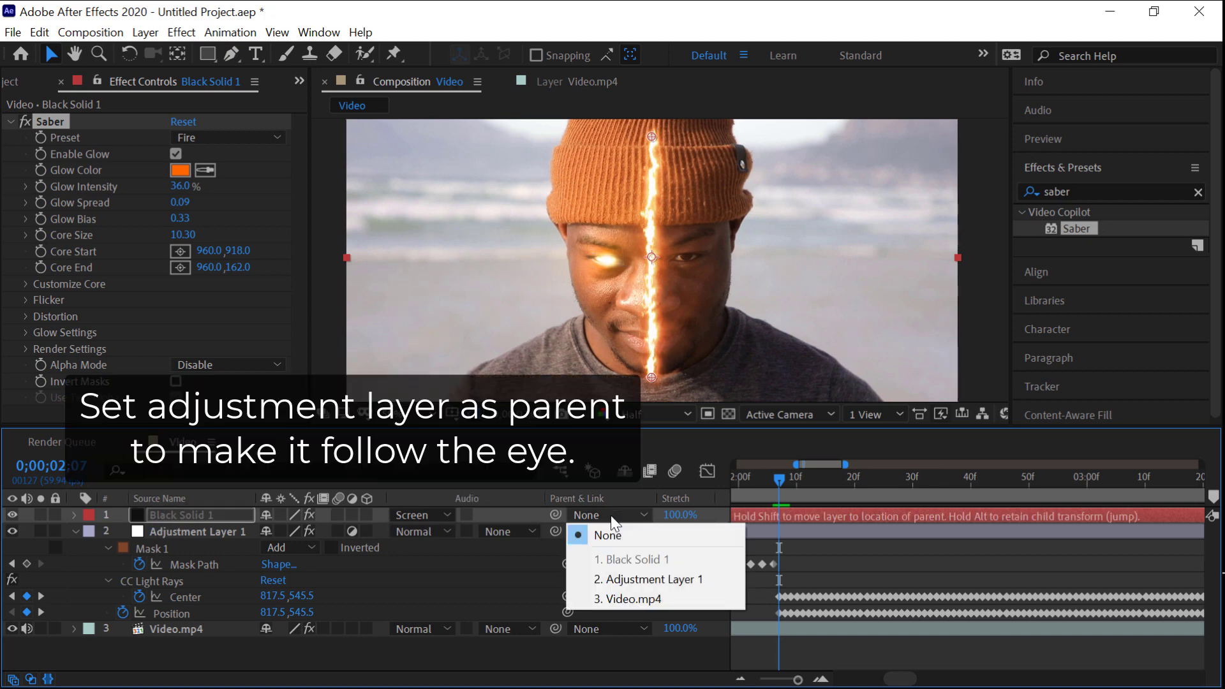
pyautogui.click(610, 579)
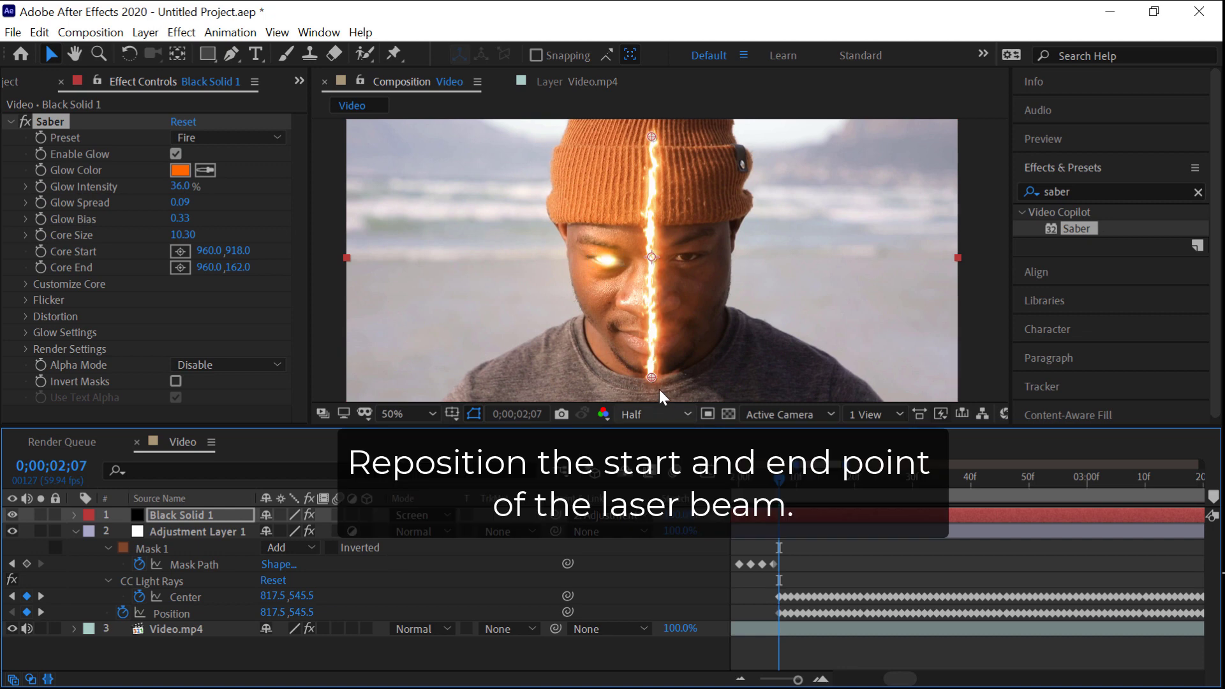
pyautogui.moveTo(652, 377); pyautogui.dragTo(606, 261)
pyautogui.press(',')
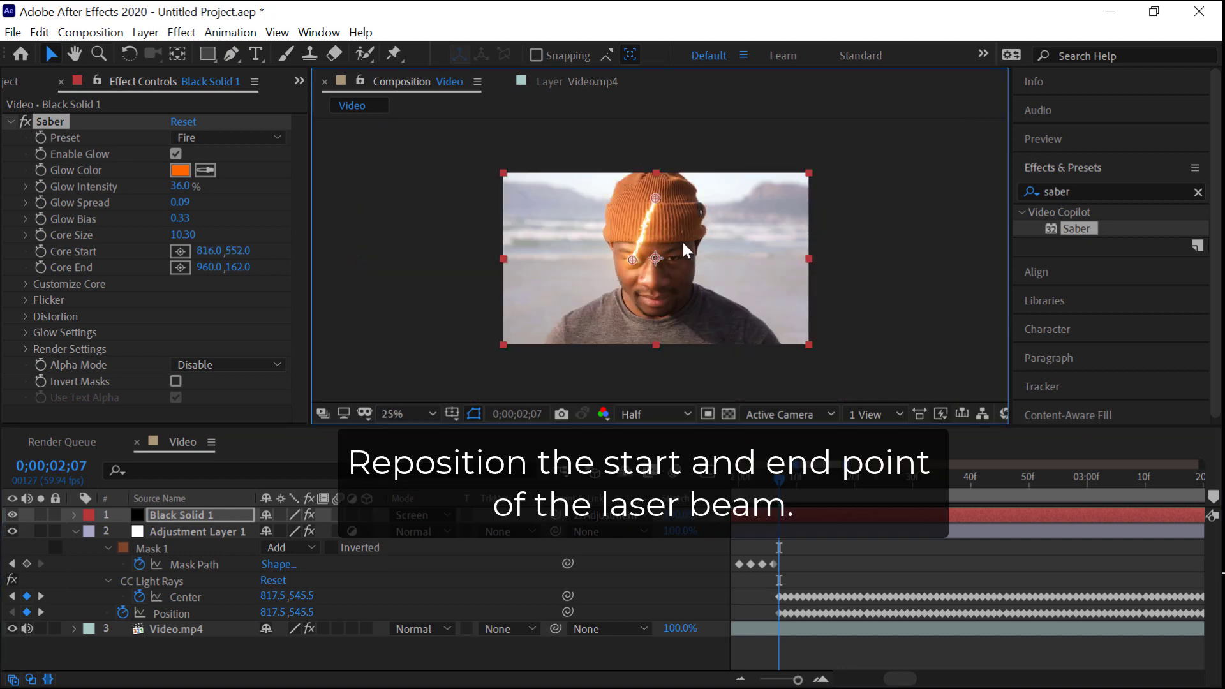
pyautogui.moveTo(656, 196); pyautogui.dragTo(459, 349)
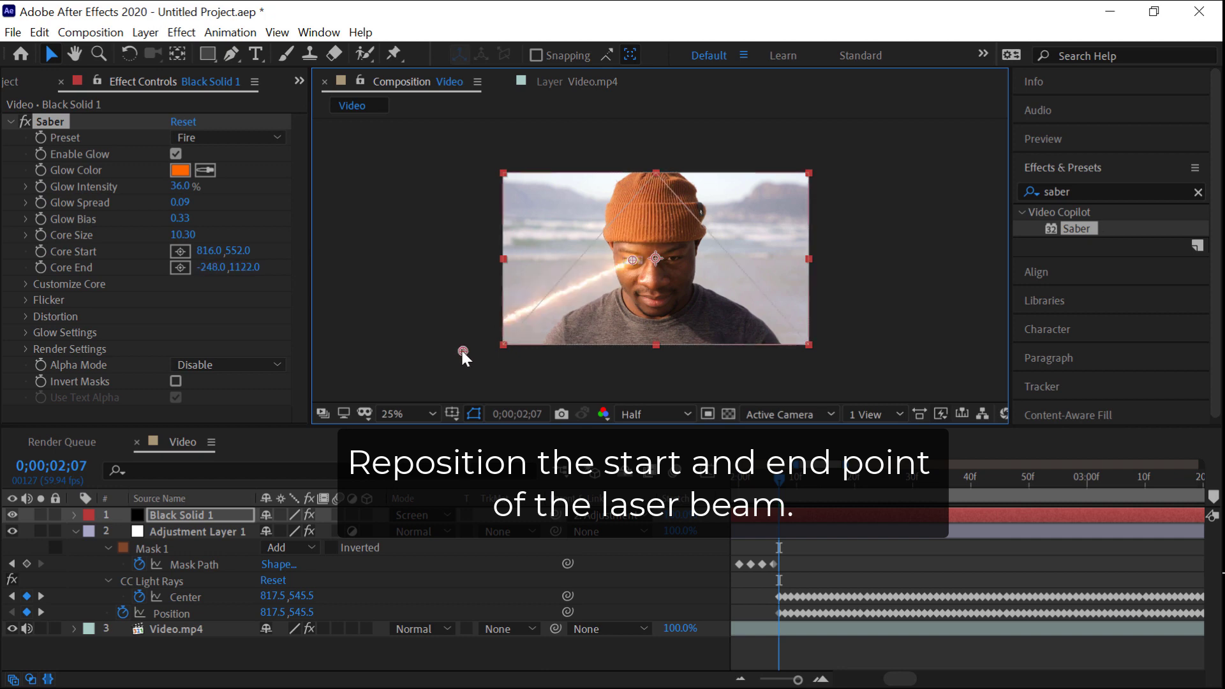
pyautogui.click(179, 515)
# Move Black Solid 1 to Position 921.5, 534.5 and re-aim Core Start to 984, 556 on the eye
pyautogui.press('p')
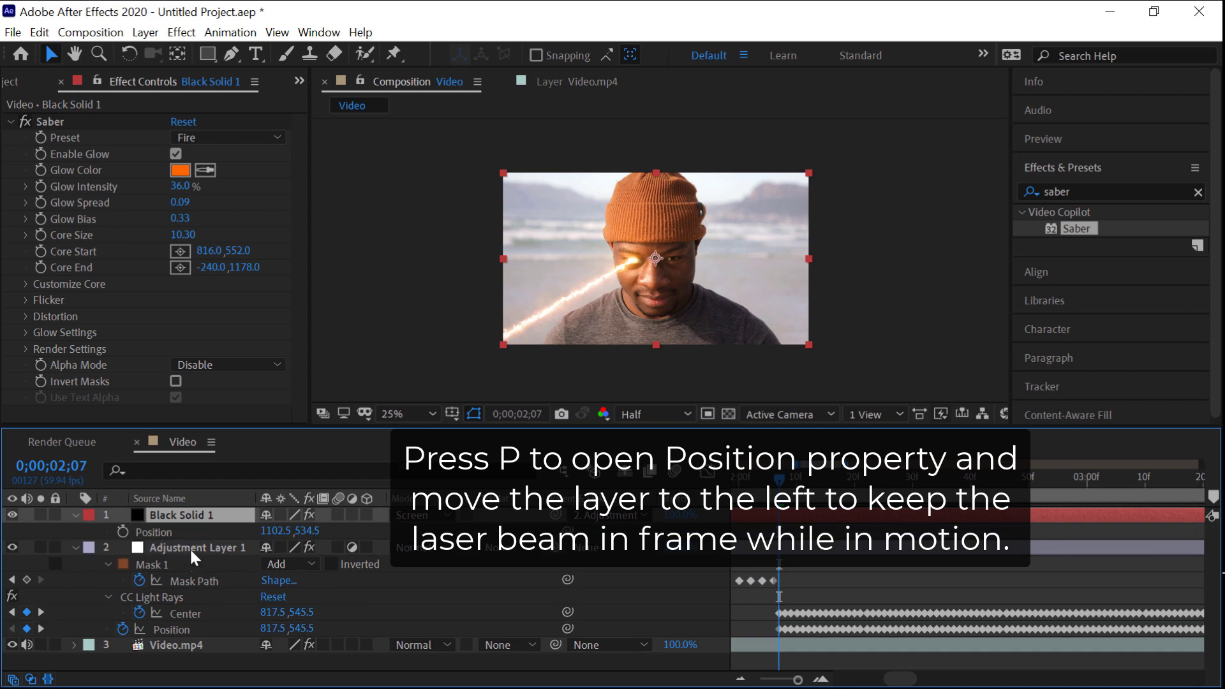
pyautogui.moveTo(269, 531); pyautogui.dragTo(101, 528)
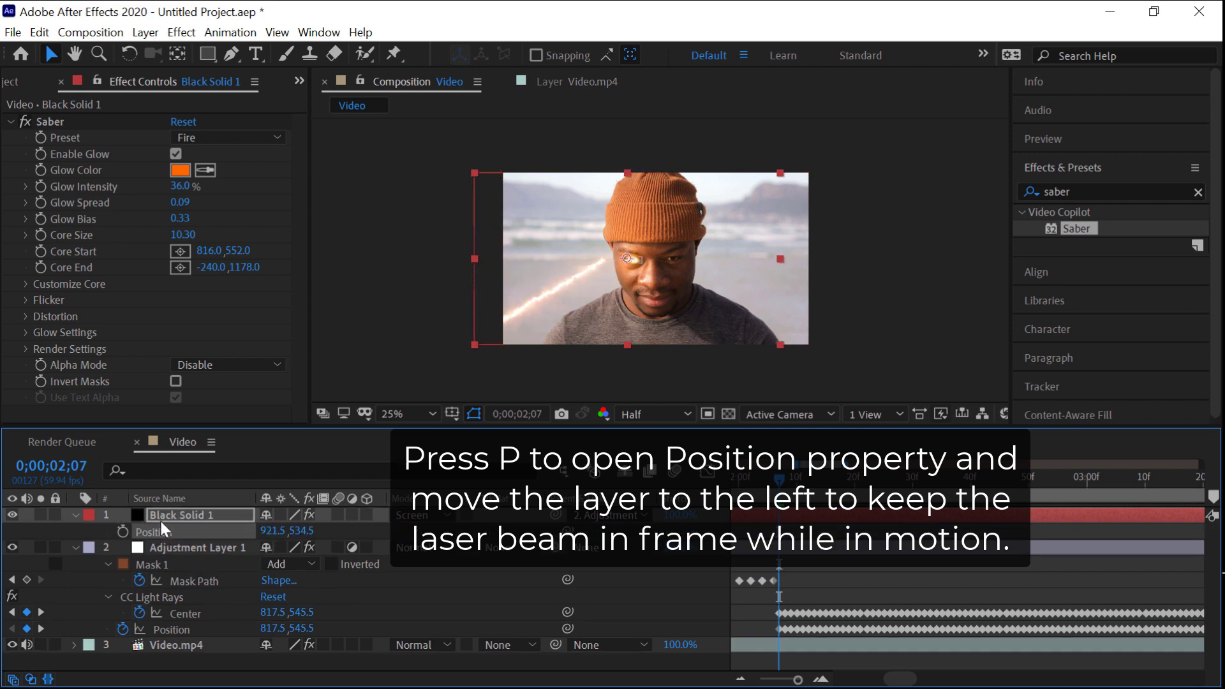
pyautogui.click(51, 122)
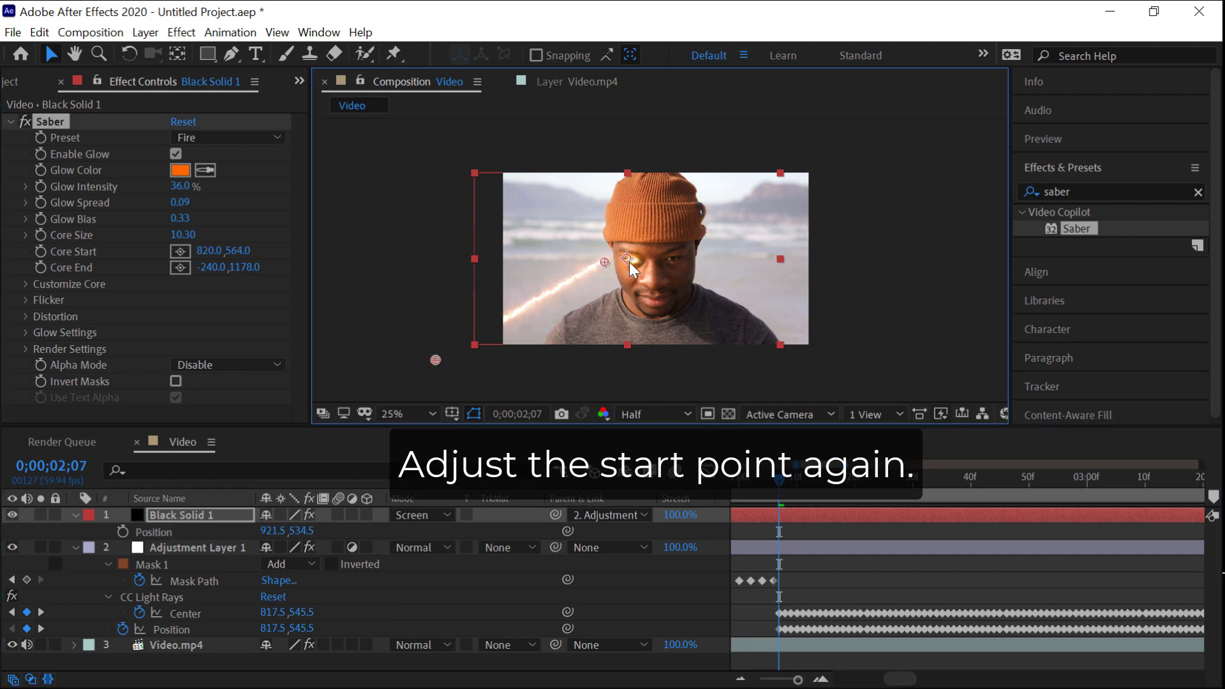
pyautogui.moveTo(604, 267); pyautogui.dragTo(630, 268)
pyautogui.scroll(2, 605, 313)
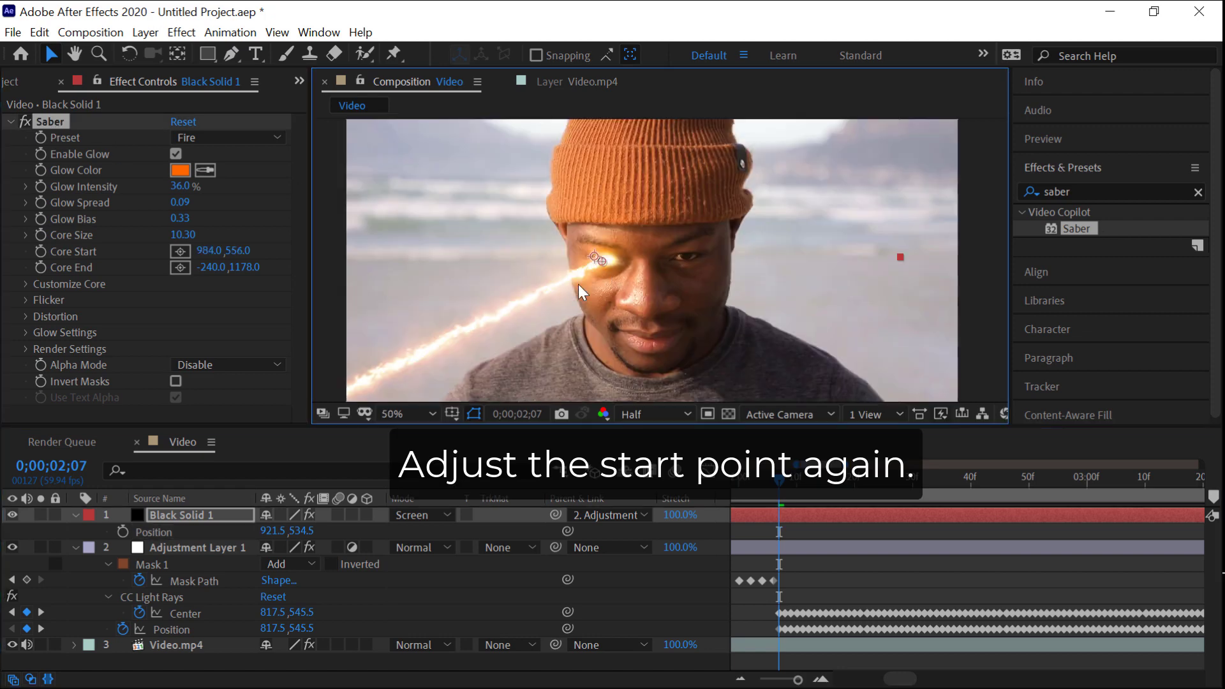
pyautogui.press('h')
pyautogui.moveTo(707, 268); pyautogui.dragTo(696, 276)
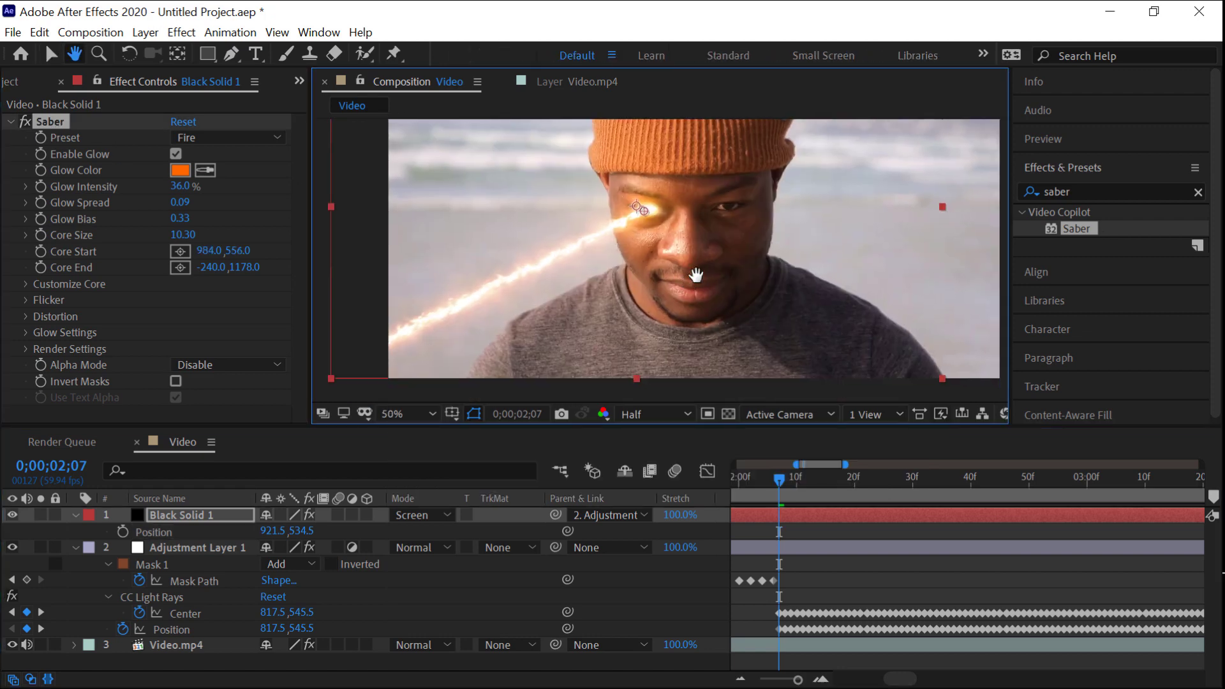
# Under Saber's Customize Core, set Start Size and End Size both to 40%
pyautogui.press('v')
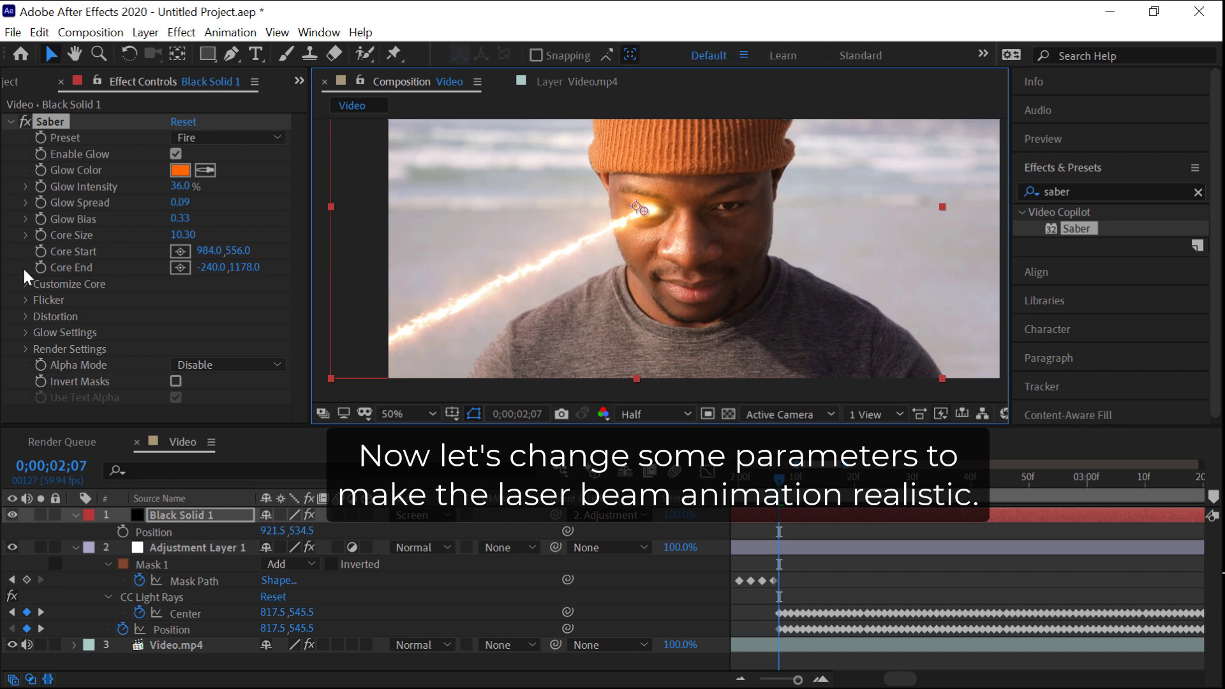
pyautogui.click(26, 284)
pyautogui.scroll(-3, 28, 291)
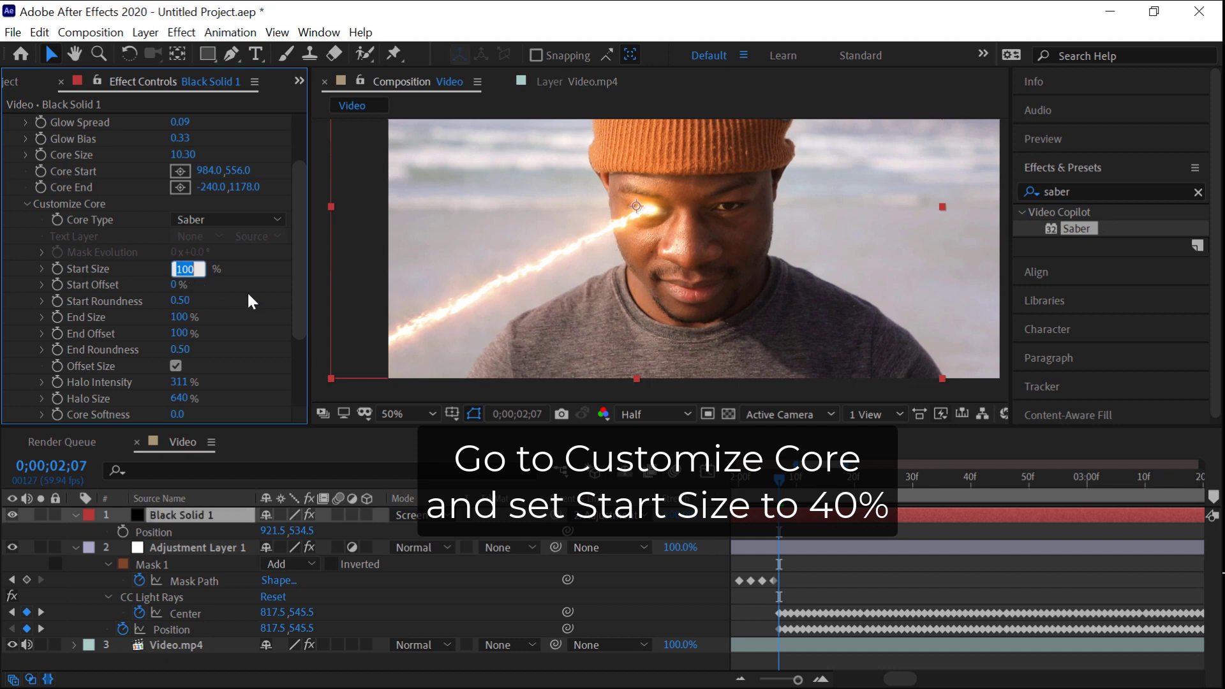
pyautogui.write('40')
pyautogui.press('Return')
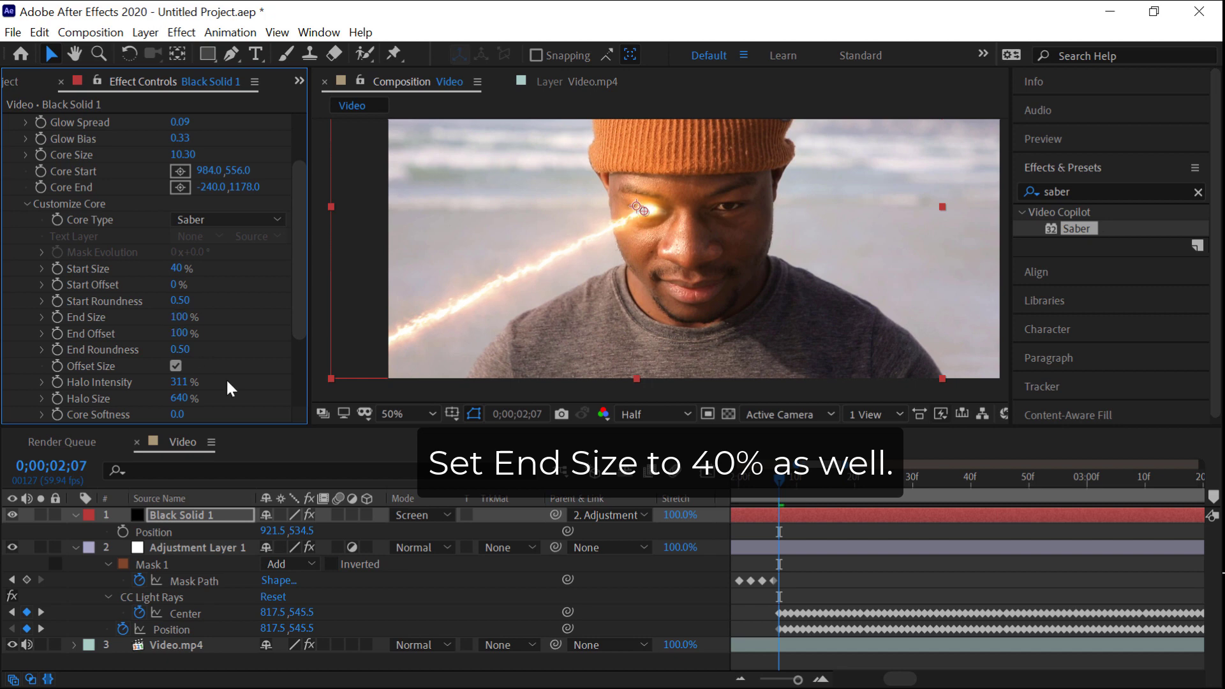
pyautogui.write('40')
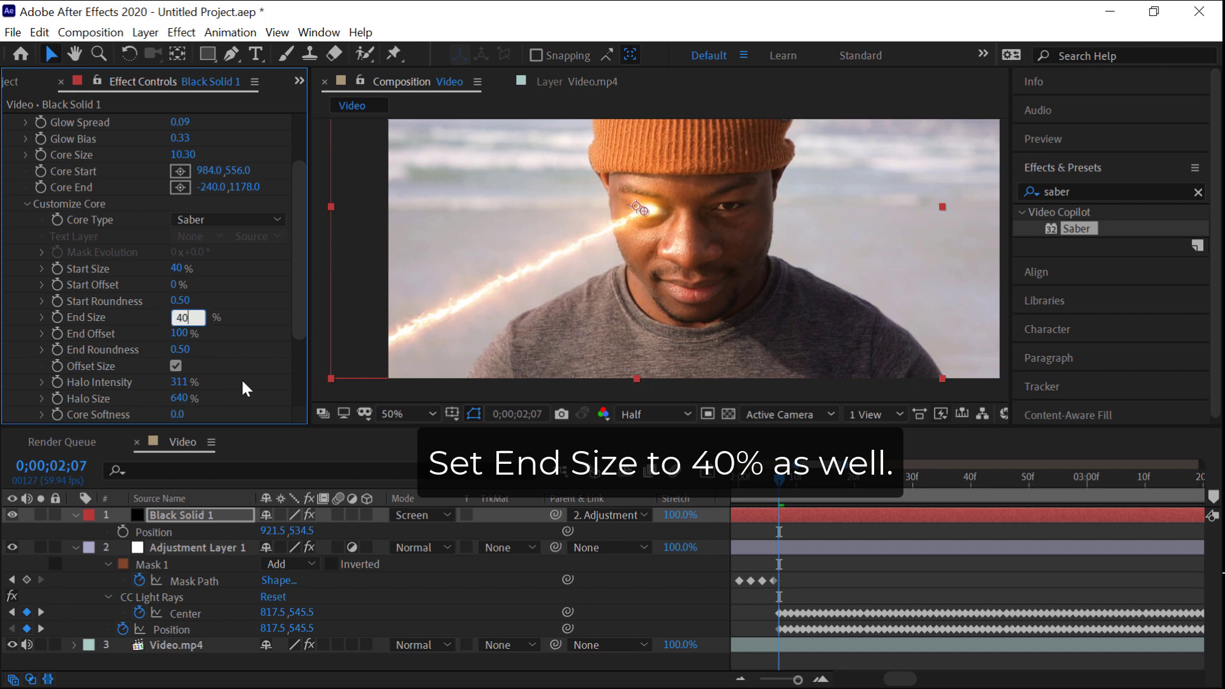
pyautogui.press('Return')
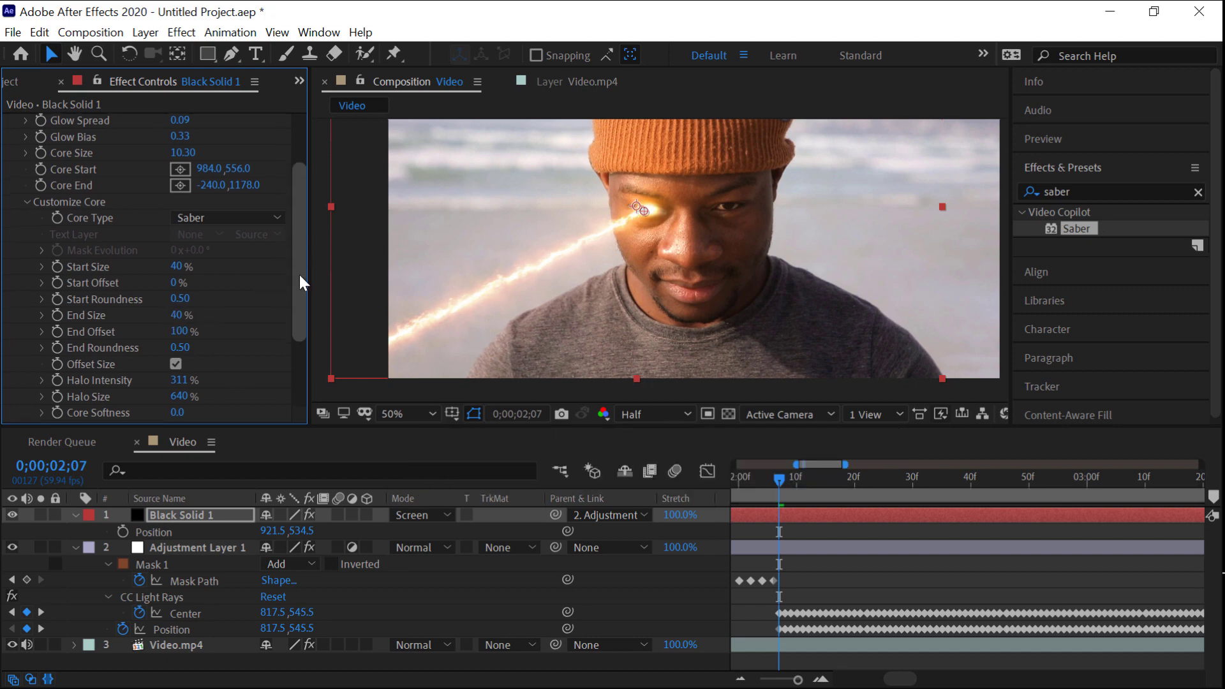
pyautogui.scroll(-2, 304, 272)
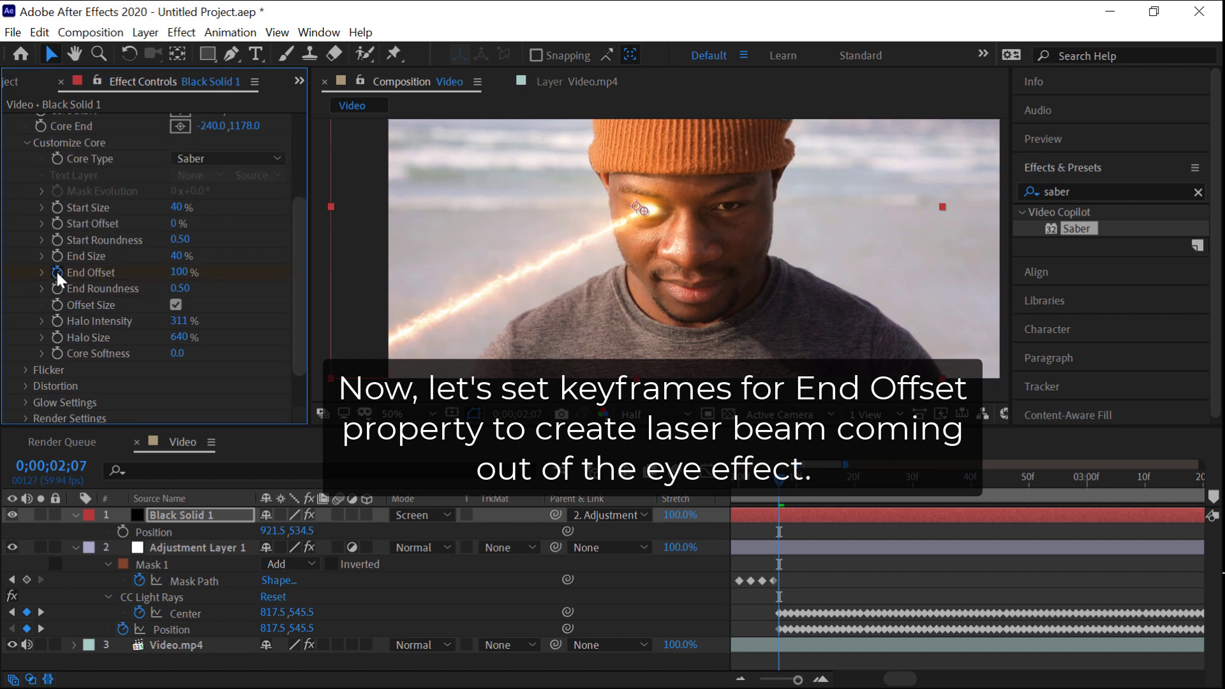
# Keyframe Saber's End Offset from 0% at 0;00;02;07 to 100% at 0;00;02;23
pyautogui.click(179, 272)
pyautogui.write('0')
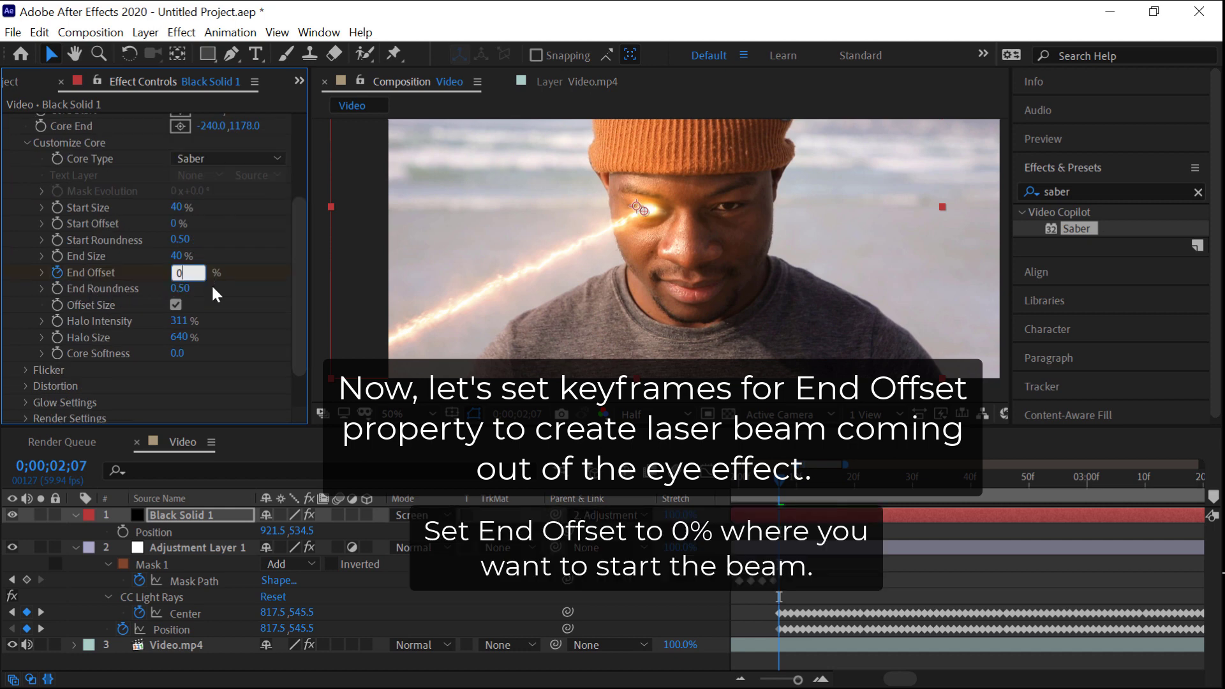
pyautogui.press('Return')
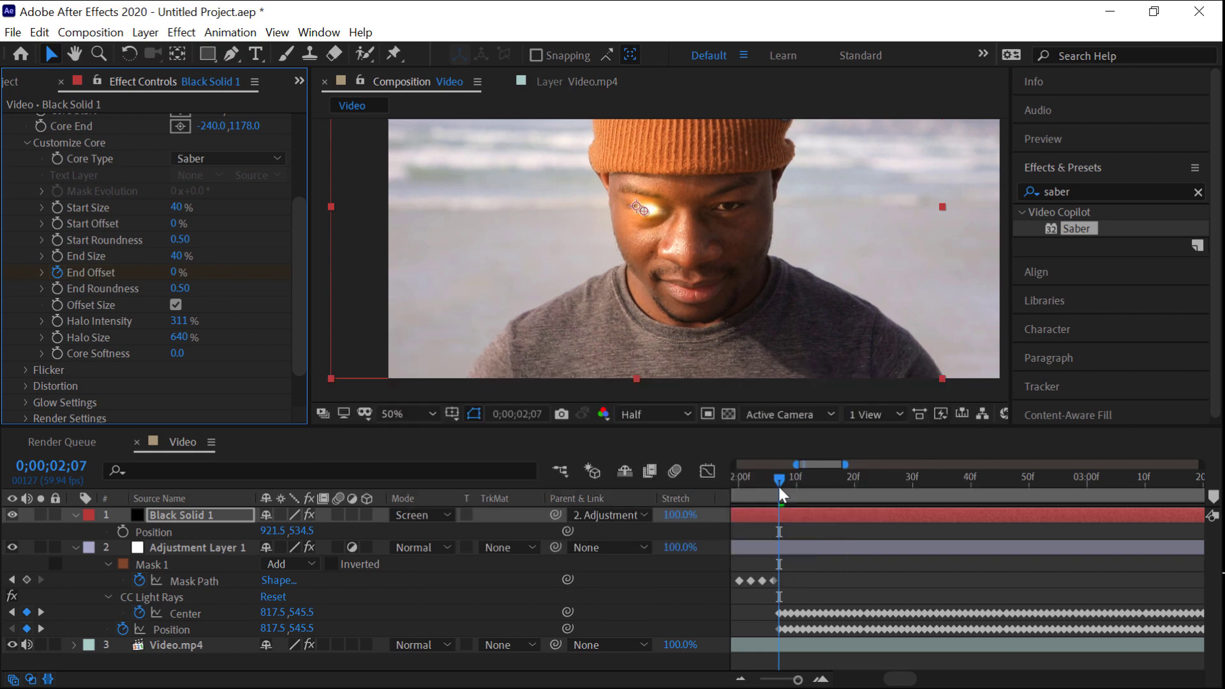
pyautogui.moveTo(796, 496); pyautogui.dragTo(873, 494)
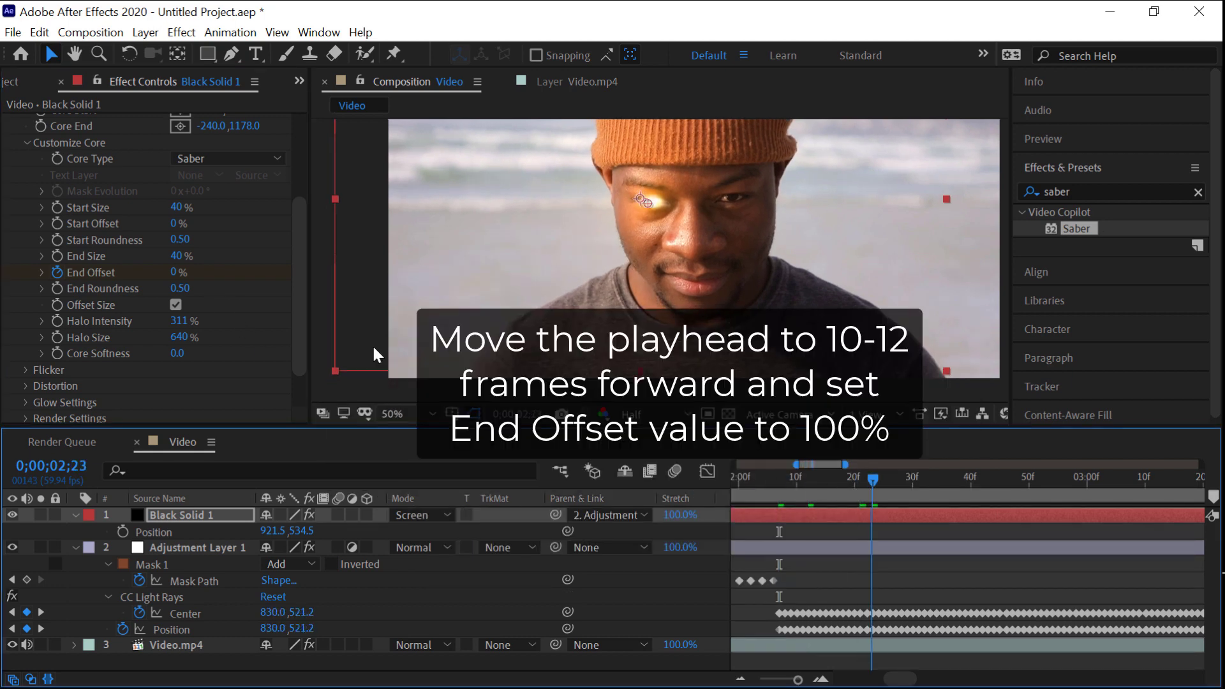
pyautogui.click(176, 271)
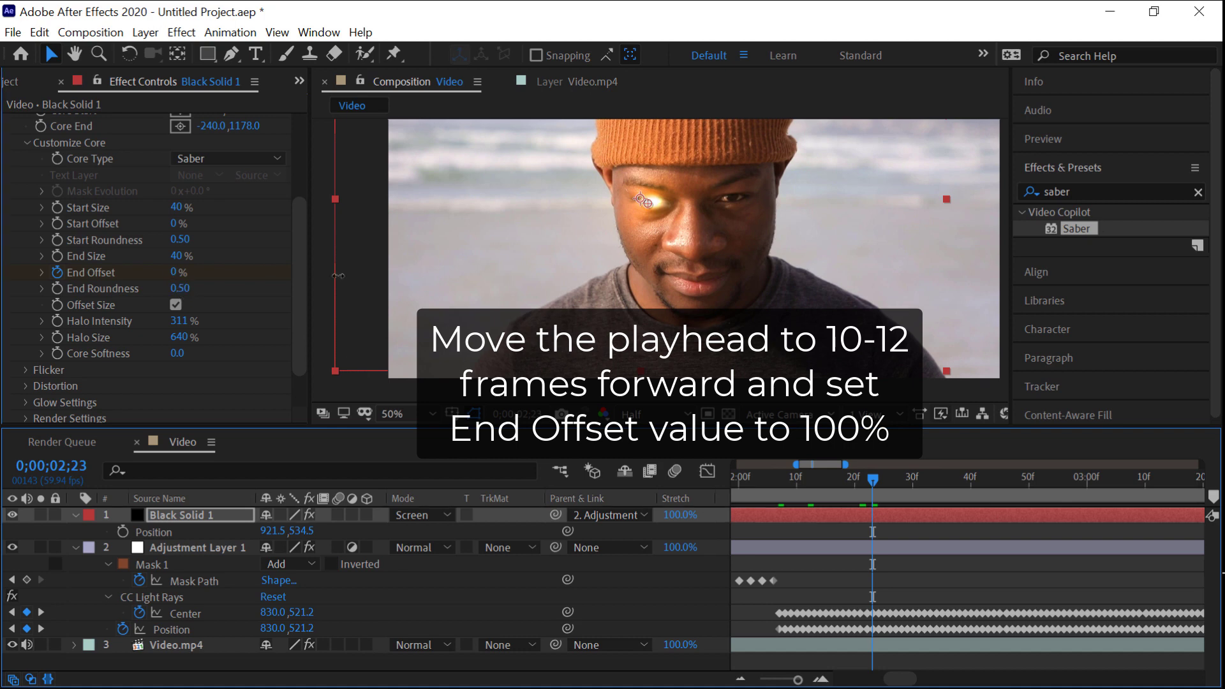
pyautogui.write('100')
pyautogui.press('Return')
pyautogui.click(781, 484)
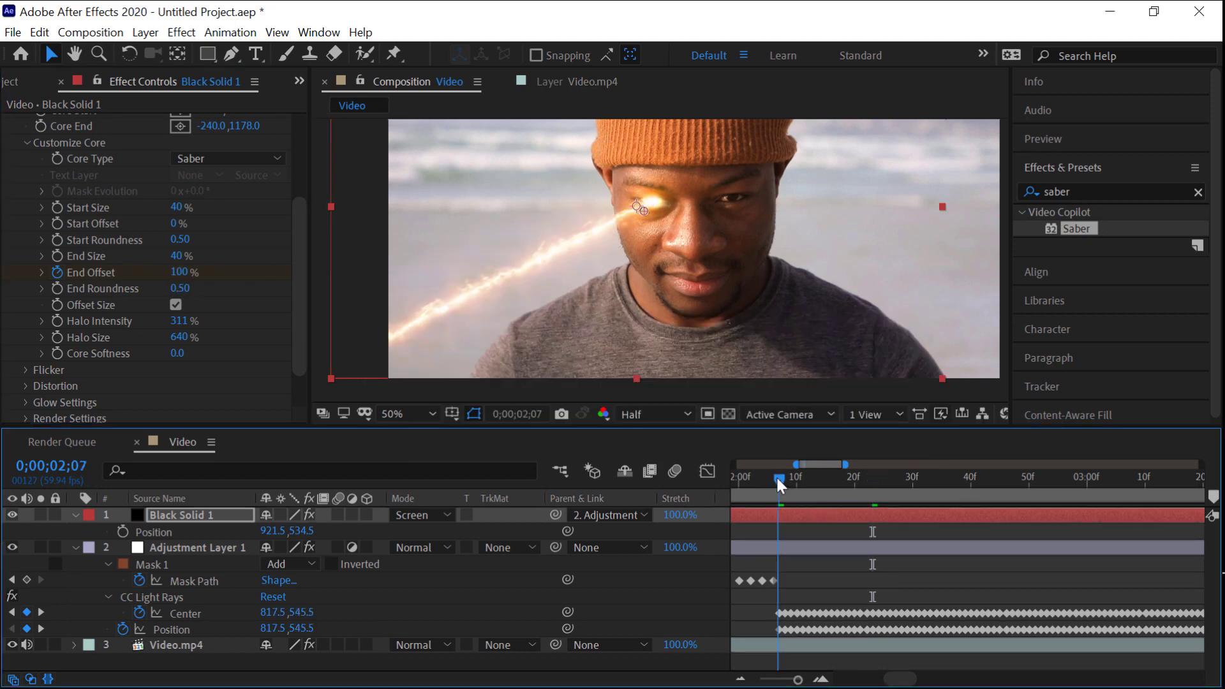
# Play a preview of the composition to check the beam
pyautogui.click(1070, 148)
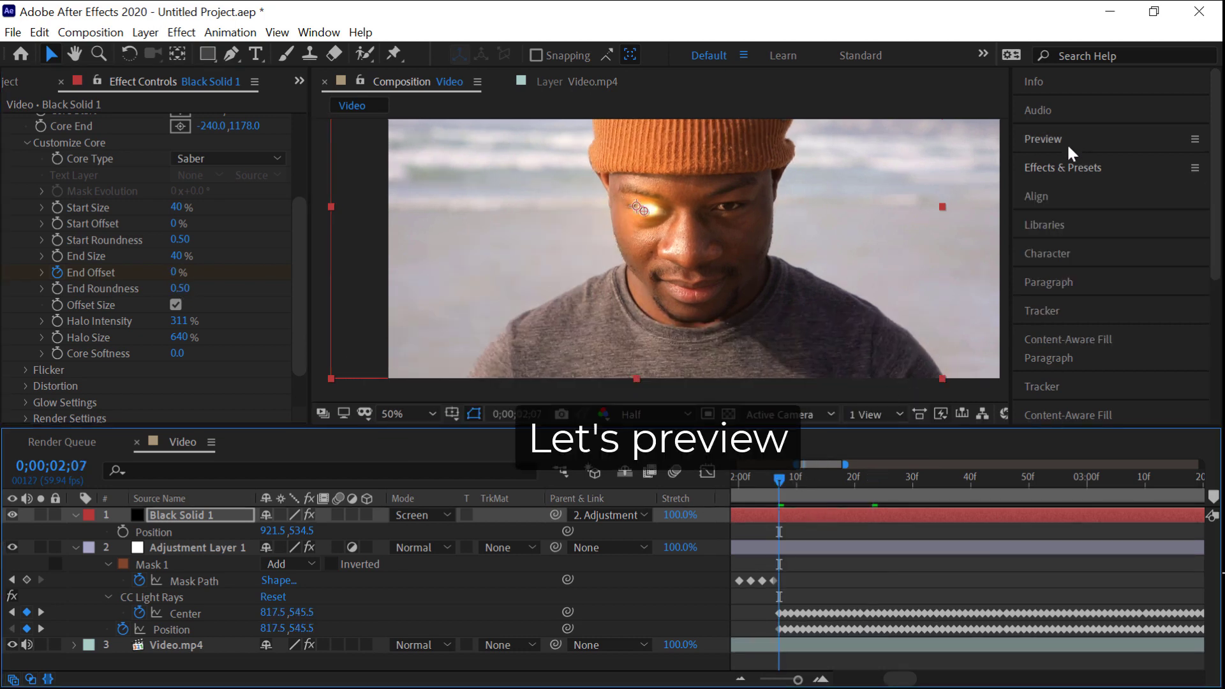
pyautogui.click(1107, 166)
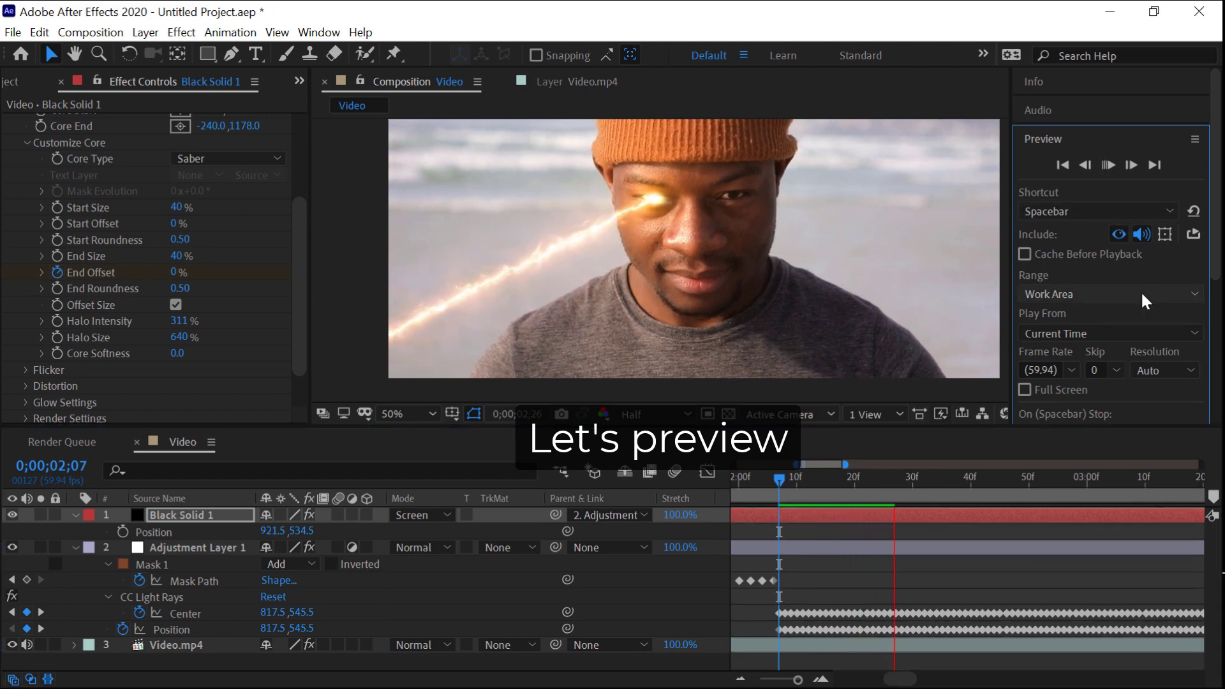
pyautogui.scroll(-2, 138, 365)
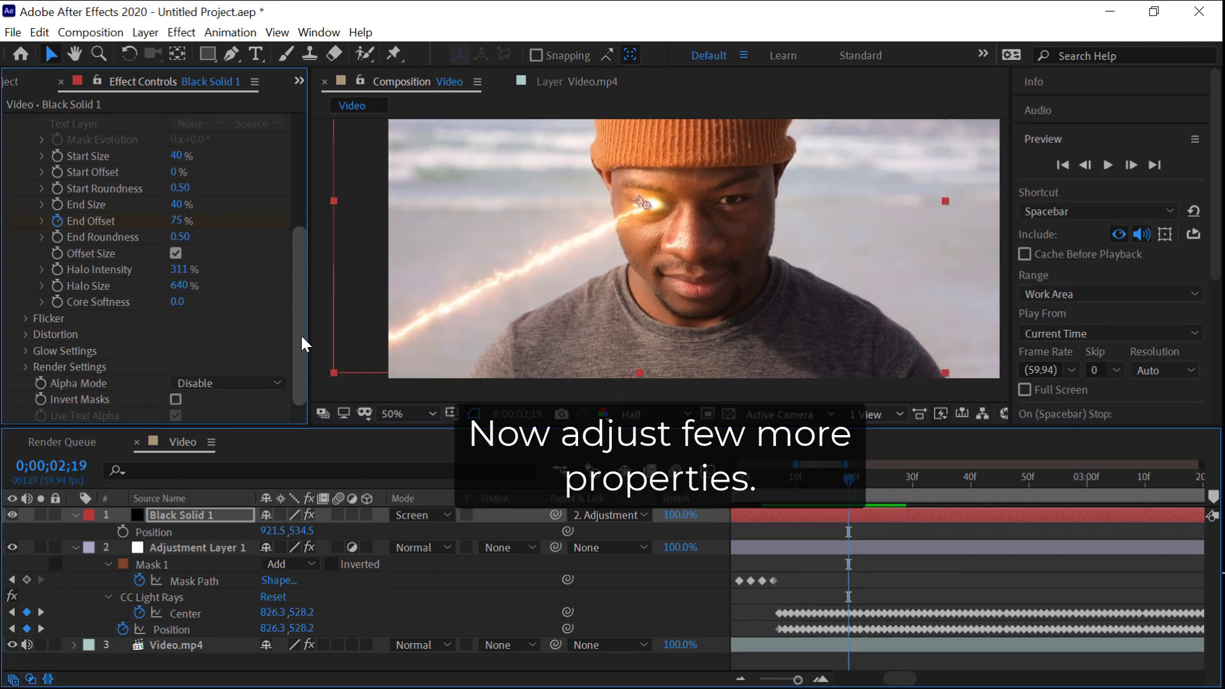
# Set Saber's Core Distortion to Distortion Amount 10, Wind Speed 4 and Noise Speed 2
pyautogui.click(26, 337)
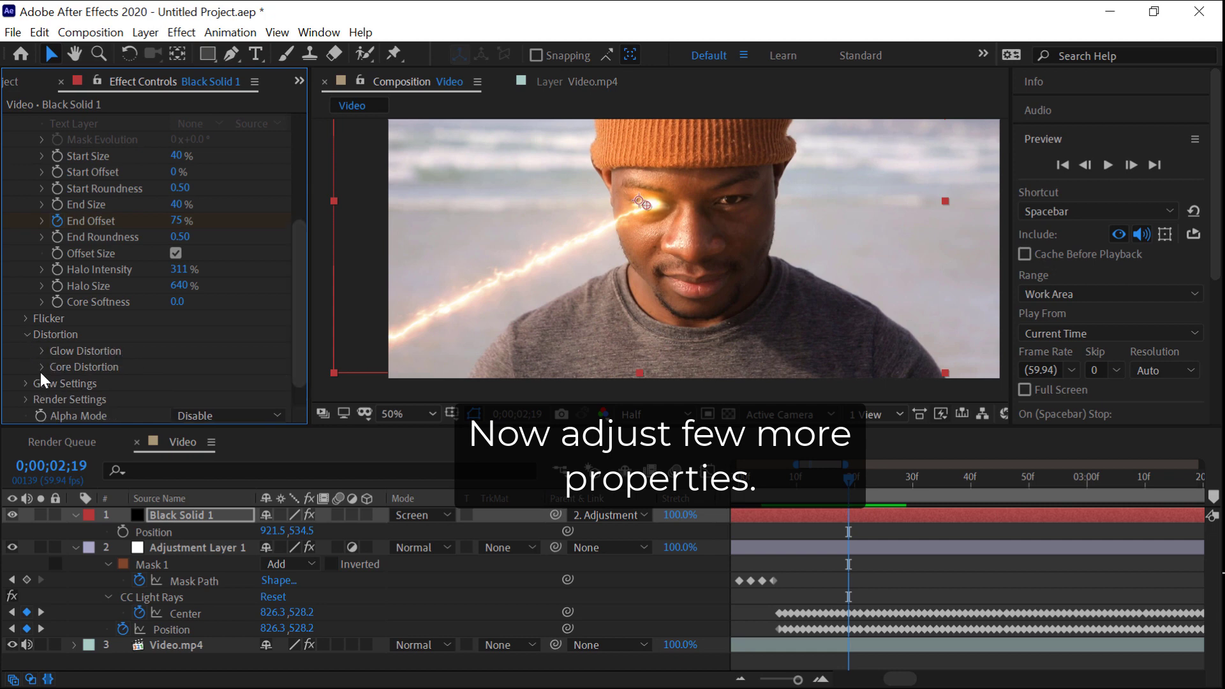
pyautogui.click(42, 367)
pyautogui.scroll(-5, 127, 366)
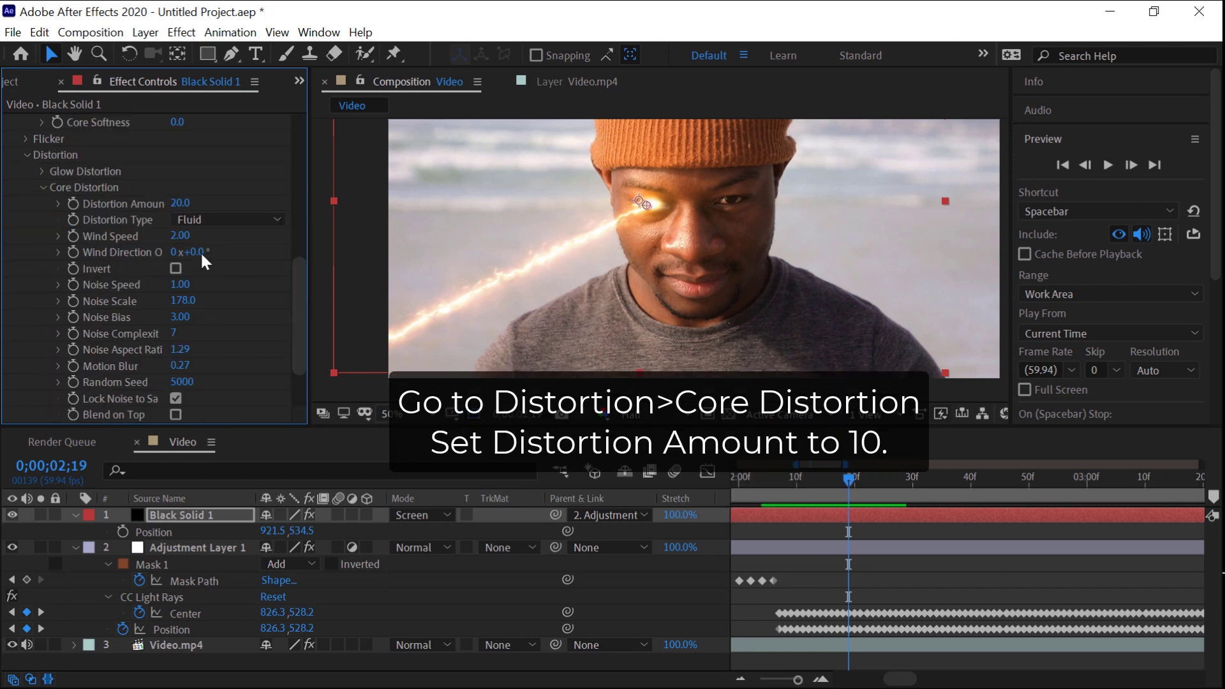
pyautogui.click(188, 212)
pyautogui.write('10')
pyautogui.press('Return')
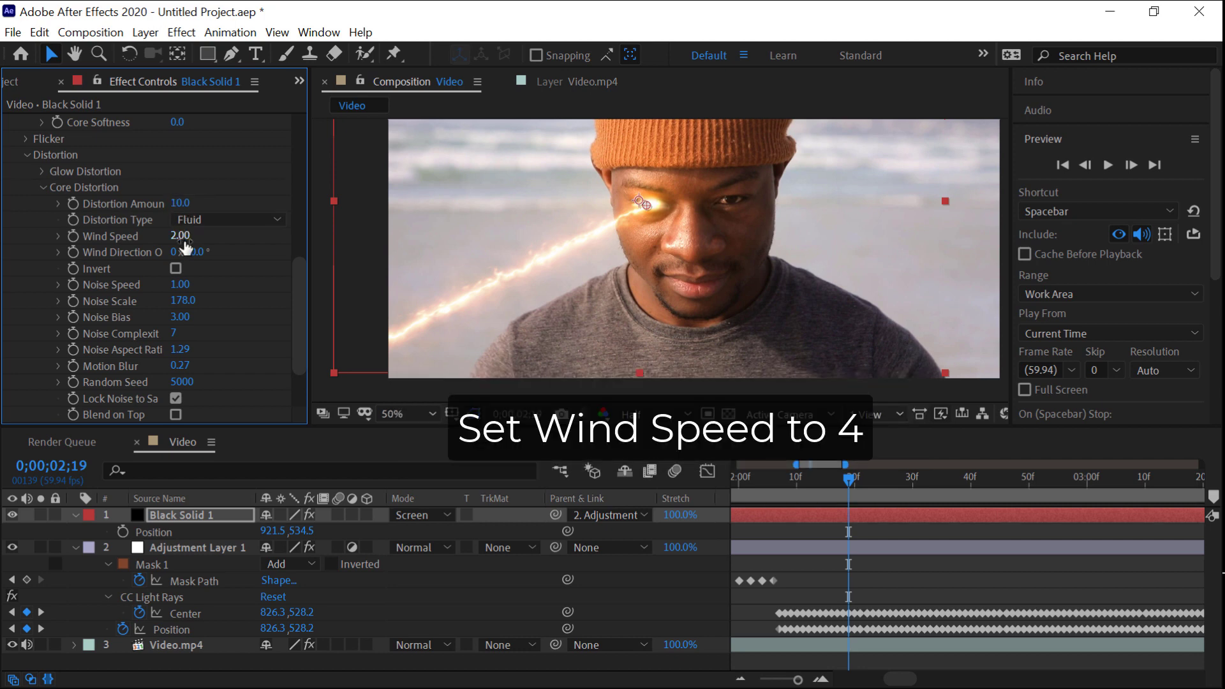
pyautogui.click(187, 237)
pyautogui.write('4')
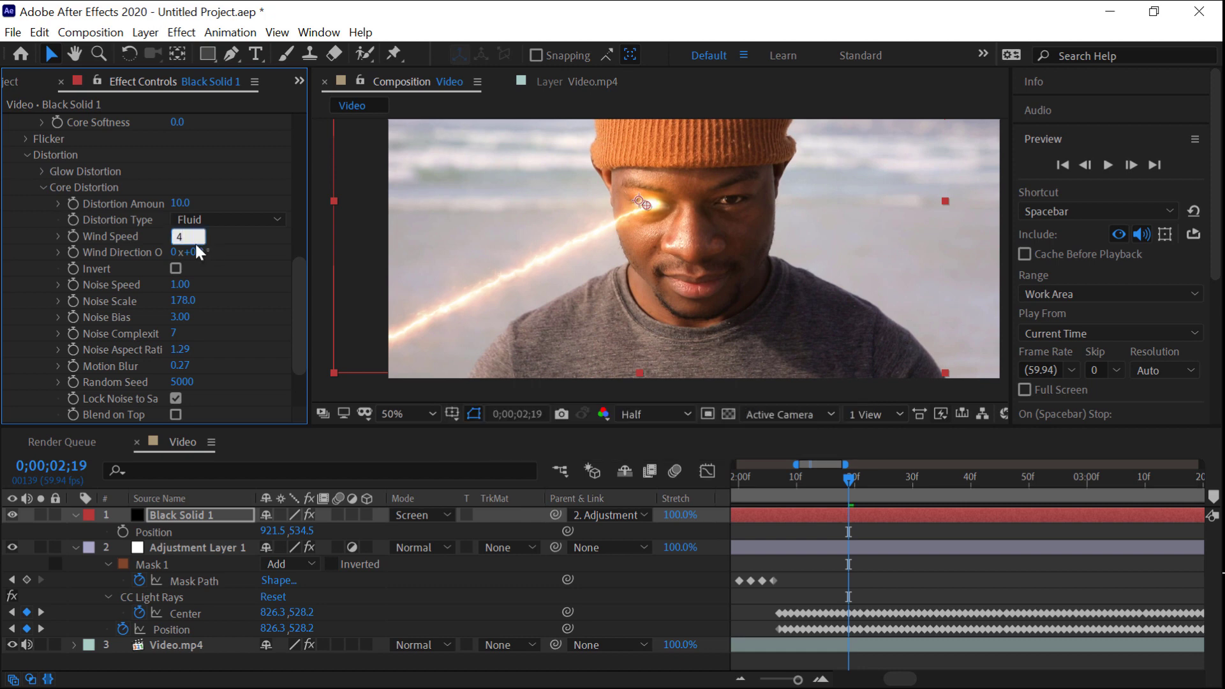
pyautogui.press('Return')
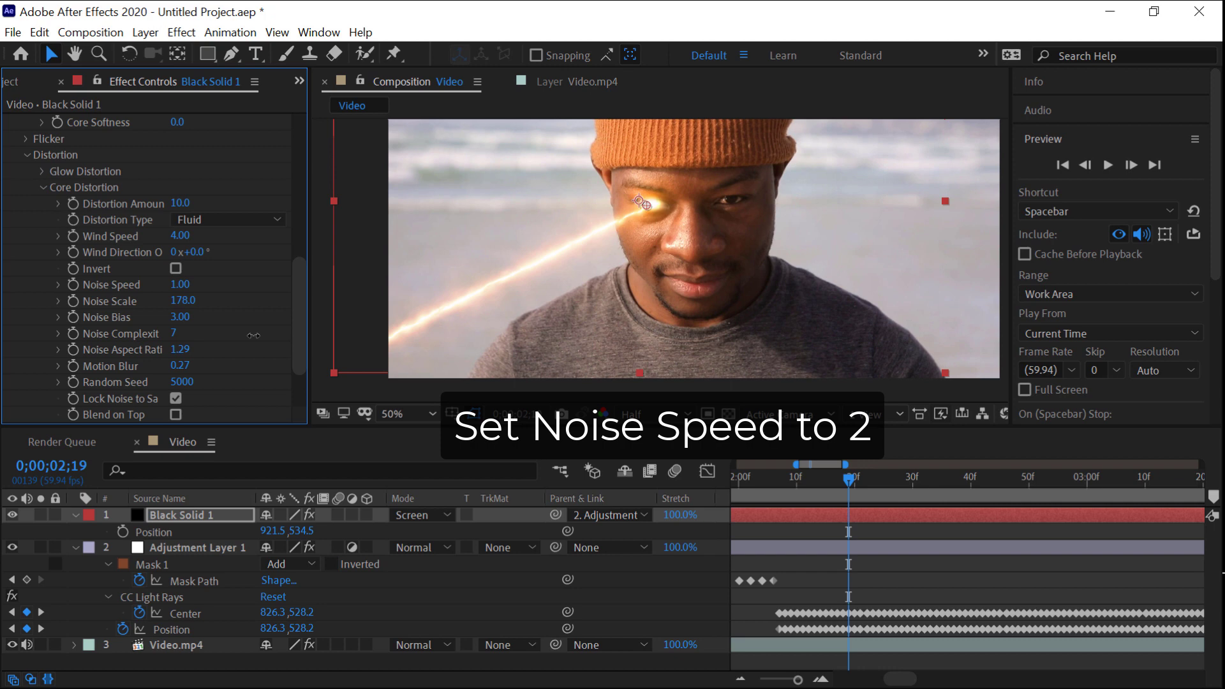
pyautogui.press('Tab')
pyautogui.press('Return')
pyautogui.press('-')
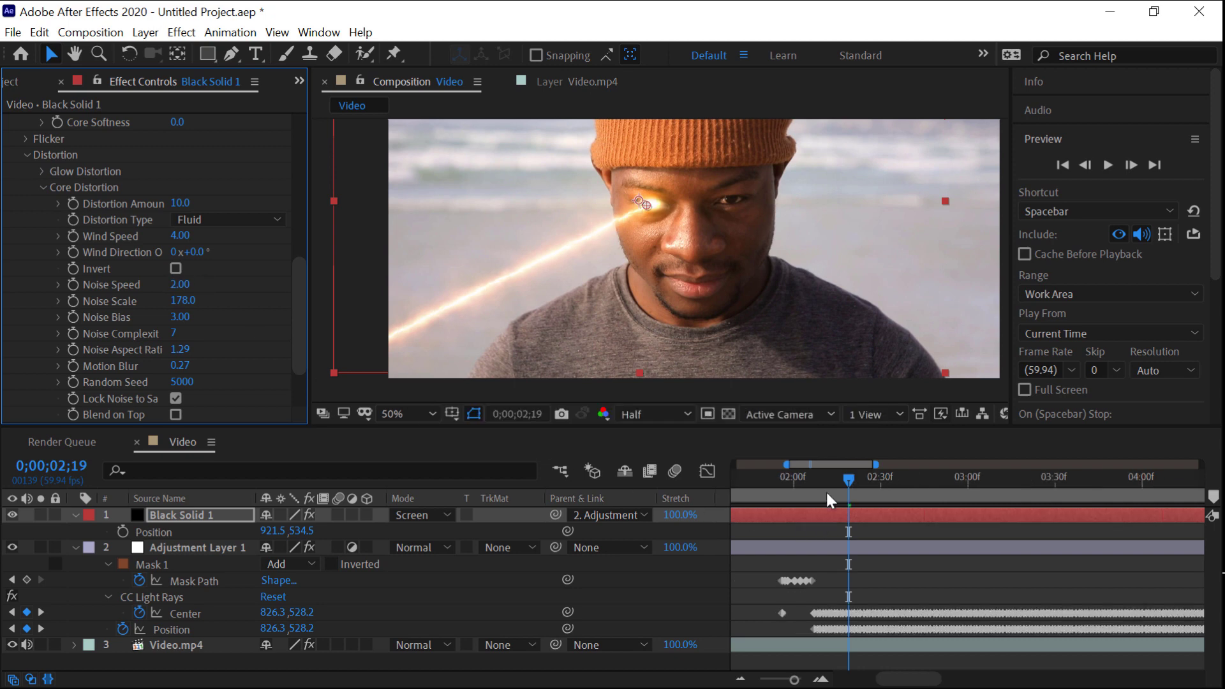
pyautogui.press('-')
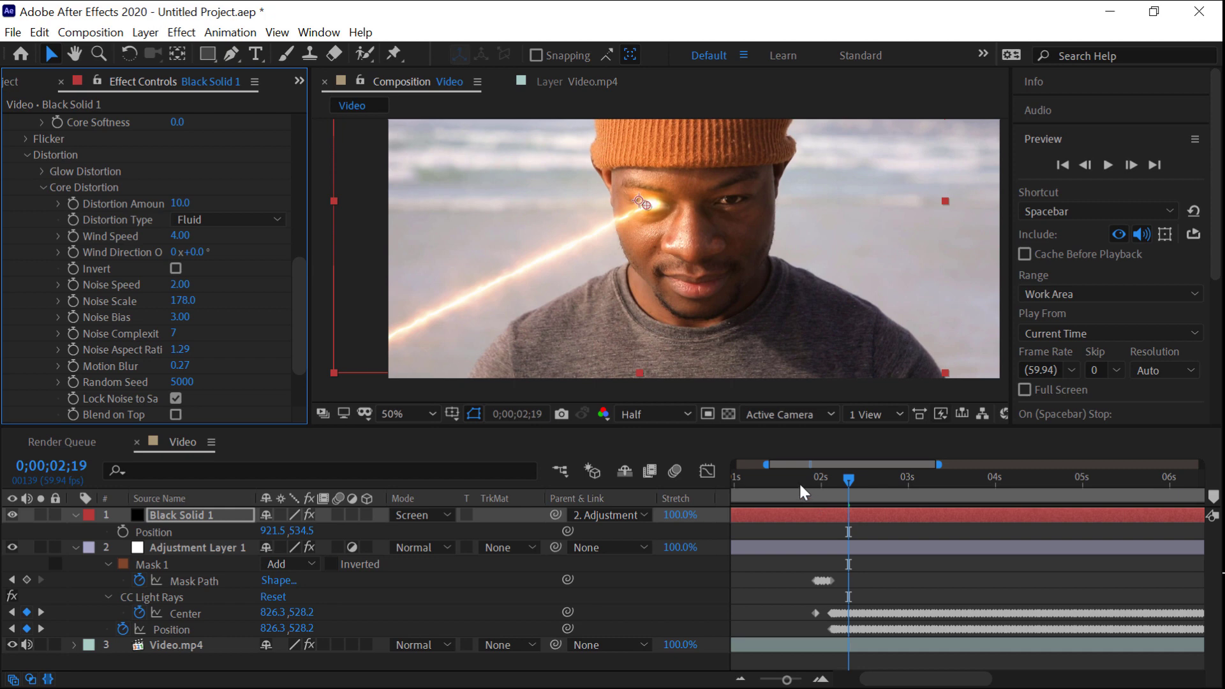
# Play back the laser animation starting from 0;00;01;45
pyautogui.click(802, 492)
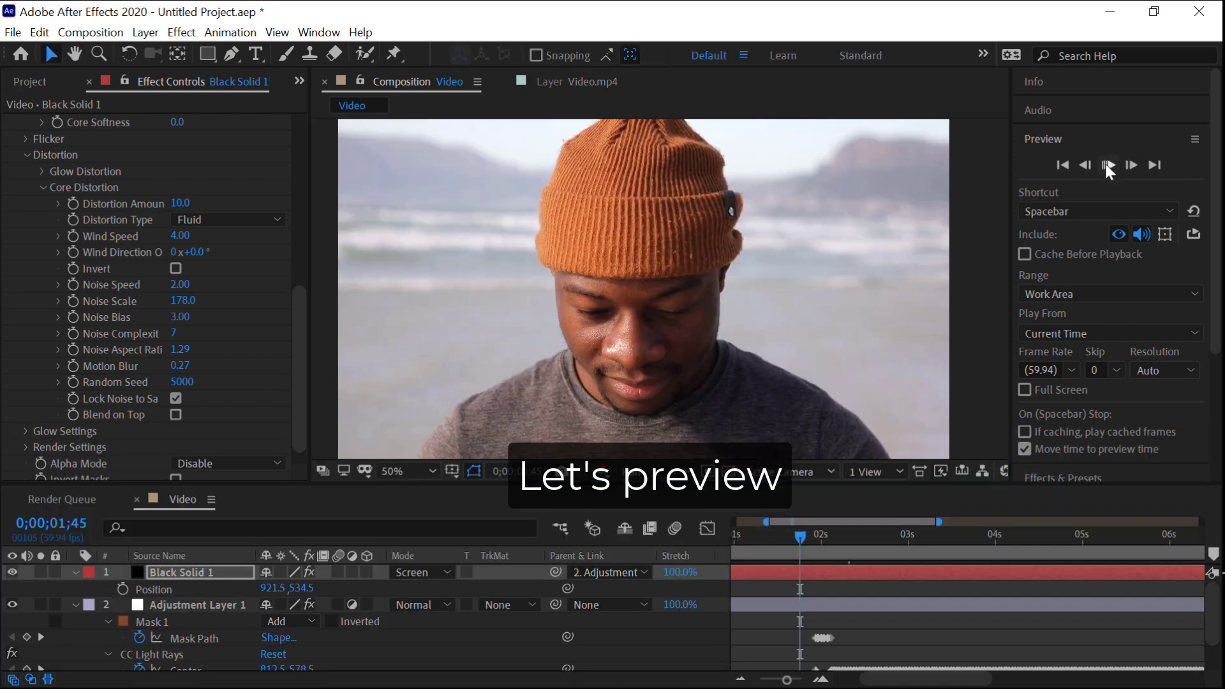
pyautogui.click(1109, 165)
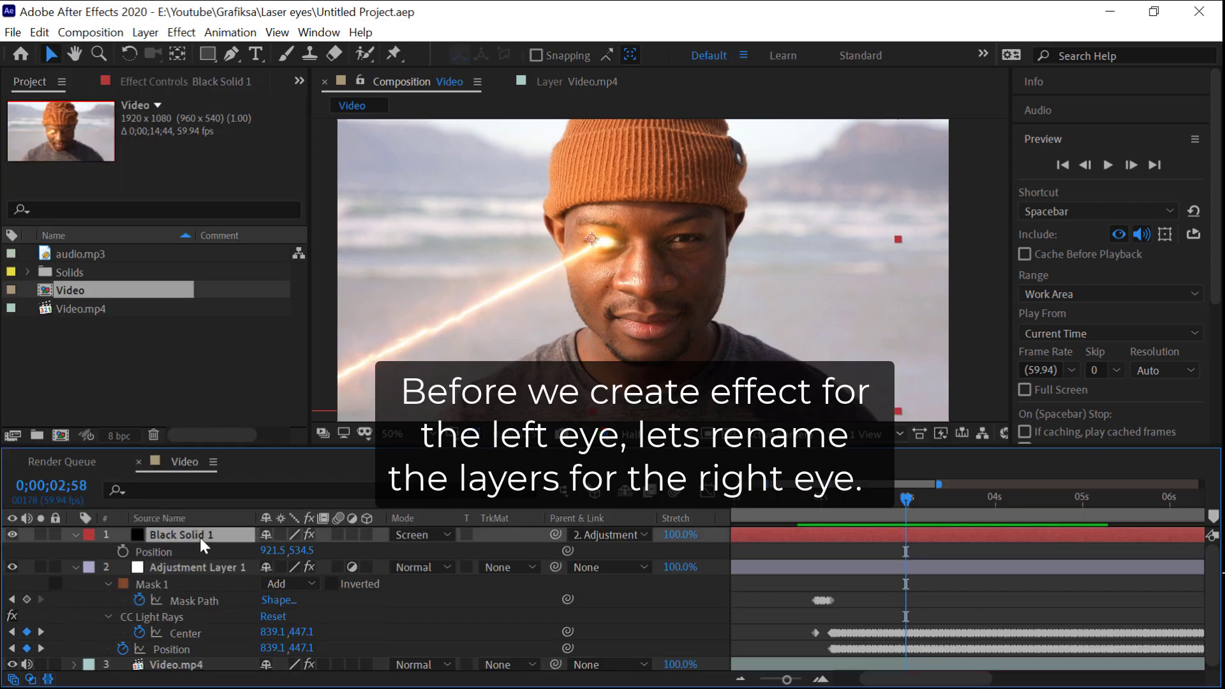
# Rename Black Solid 1 to 'Right Eye Laser' and Adjustment Layer 1 to 'Right Eye'
pyautogui.rightClick(200, 534)
pyautogui.click(243, 506)
pyautogui.write('Ri')
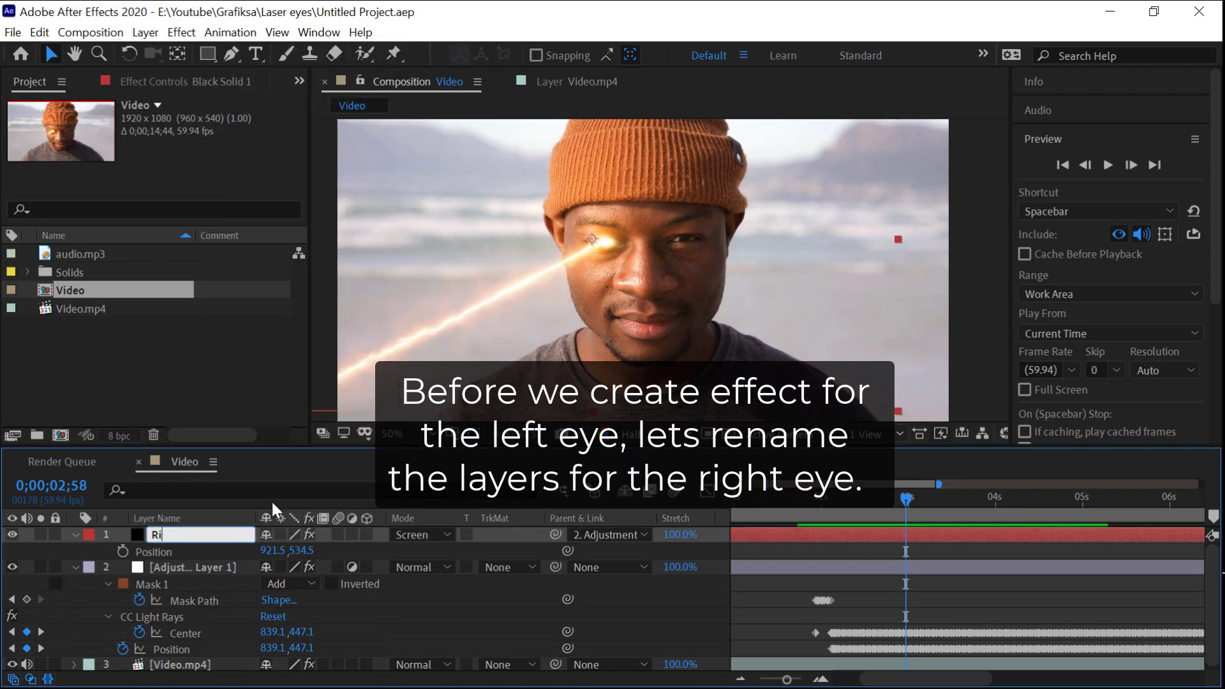
pyautogui.write('ght Eye Laser')
pyautogui.press('Return')
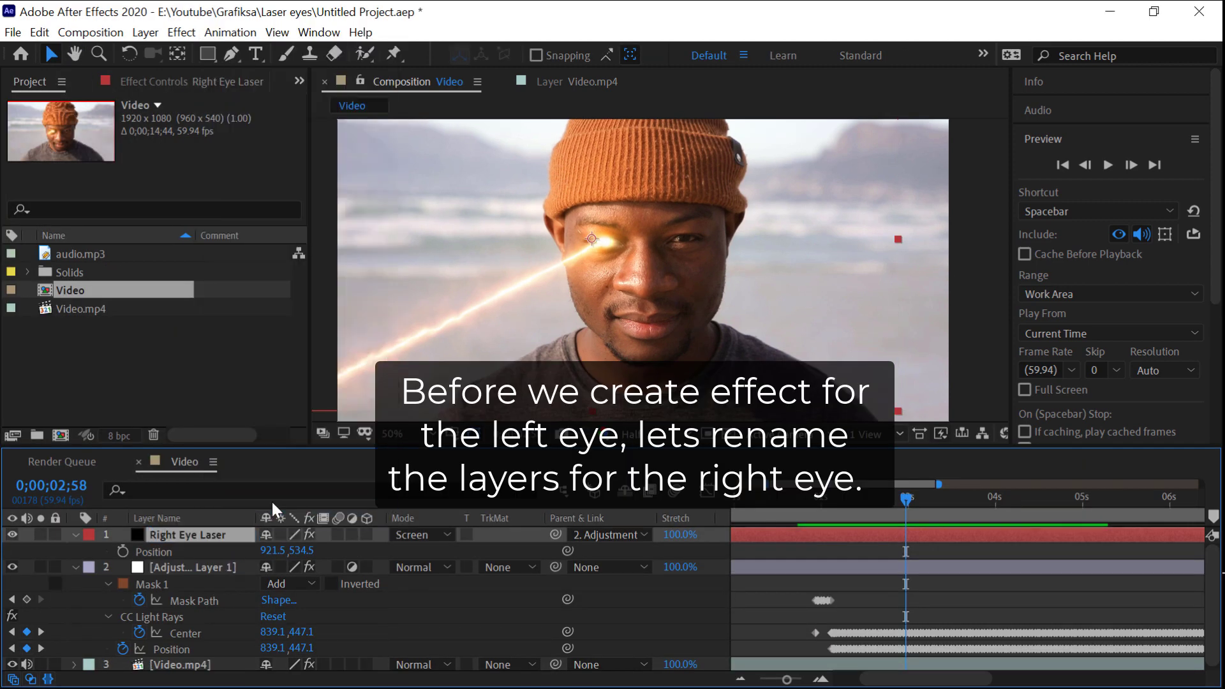
pyautogui.rightClick(231, 562)
pyautogui.click(270, 534)
pyautogui.write('R')
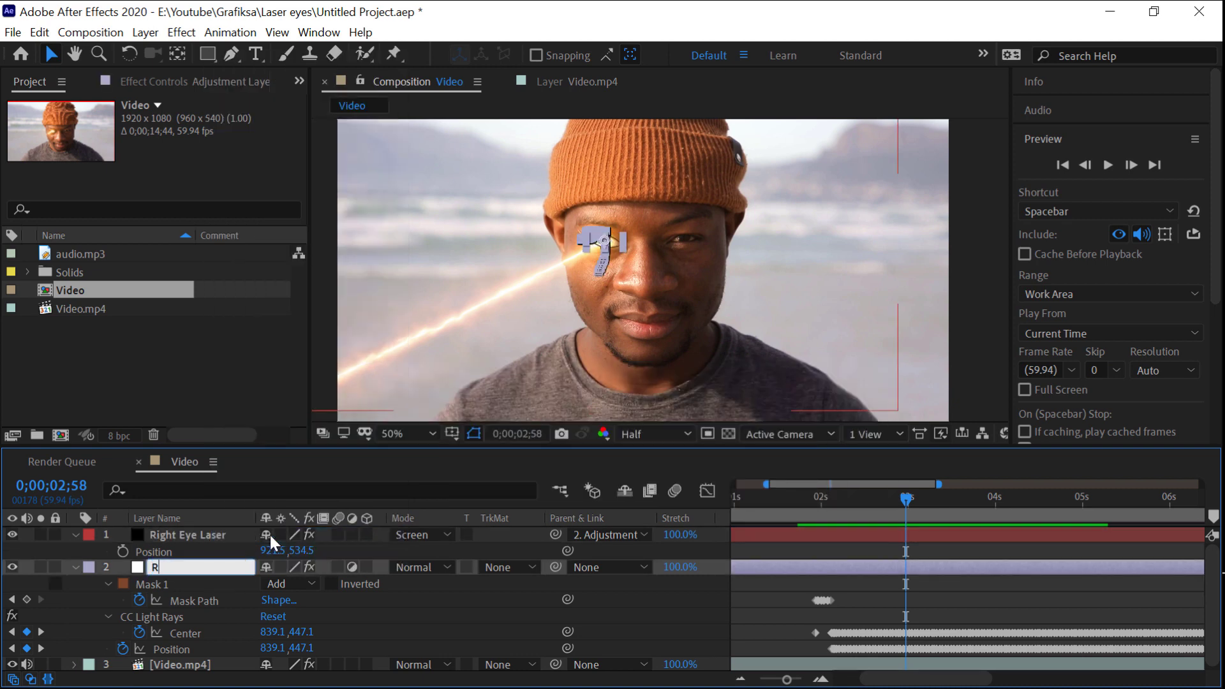
pyautogui.write('ight Eye')
pyautogui.press('Return')
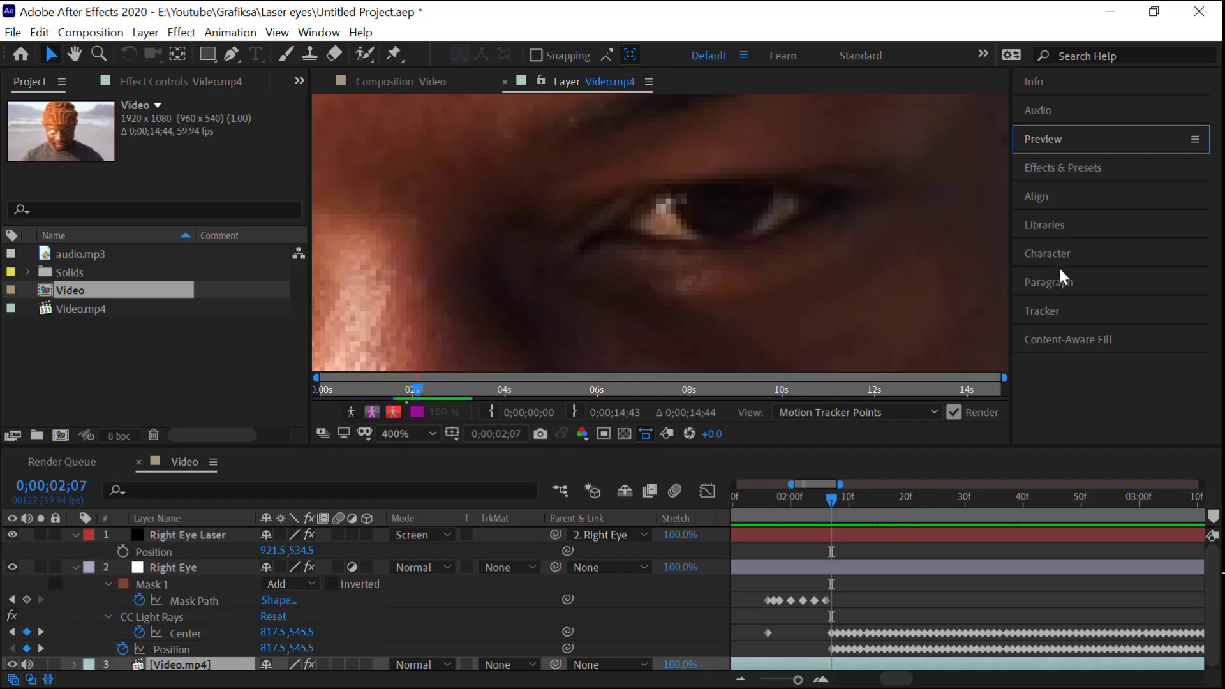
# Start a new motion track, fit Track Point 1 around the left eye, and analyze forward
pyautogui.click(1059, 311)
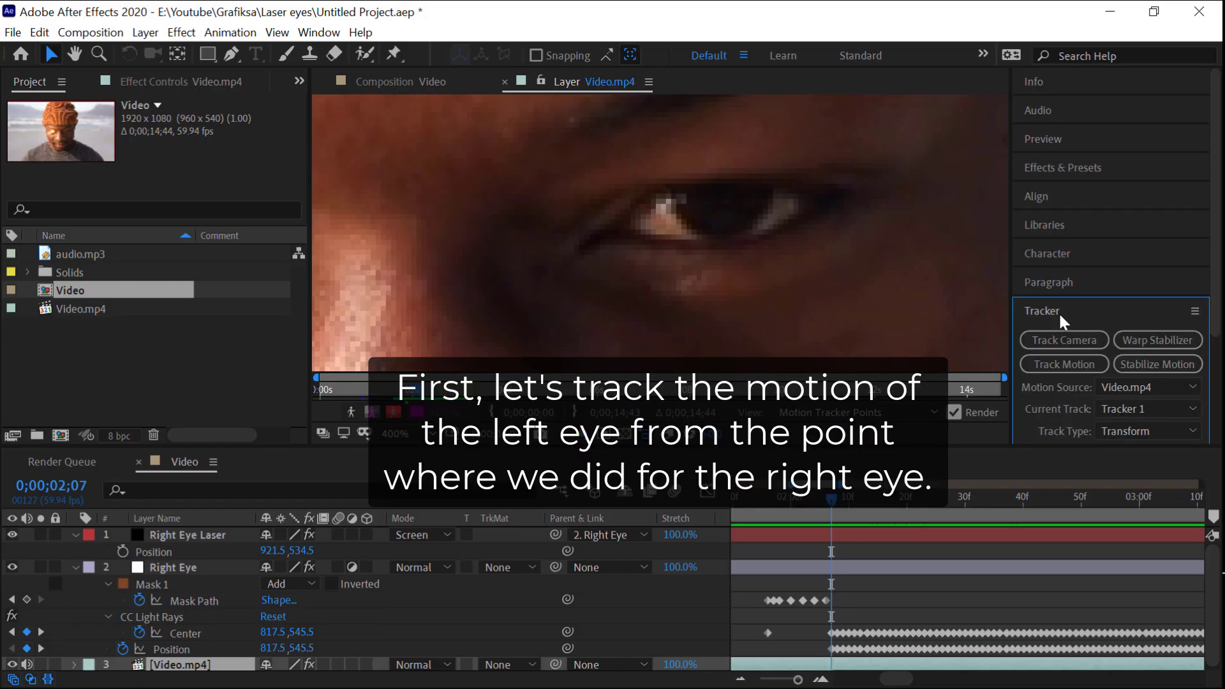
pyautogui.click(1061, 359)
pyautogui.moveTo(657, 233); pyautogui.dragTo(728, 211)
pyautogui.moveTo(778, 264); pyautogui.dragTo(802, 273)
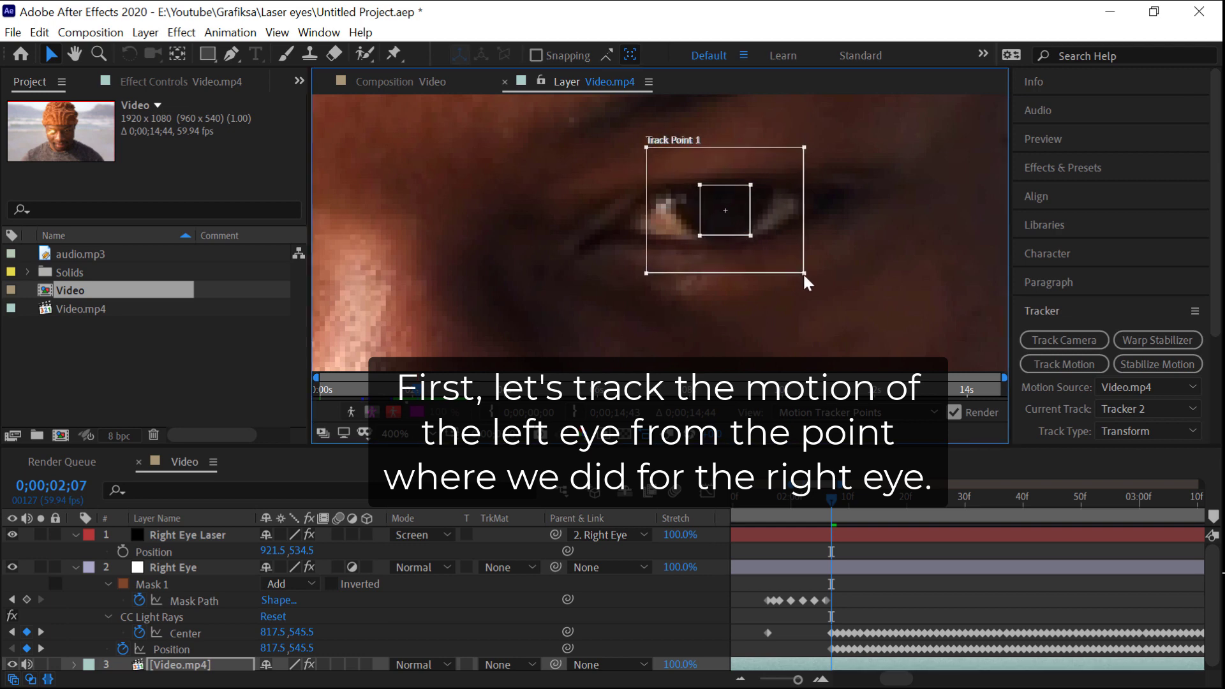
pyautogui.moveTo(751, 235); pyautogui.dragTo(781, 249)
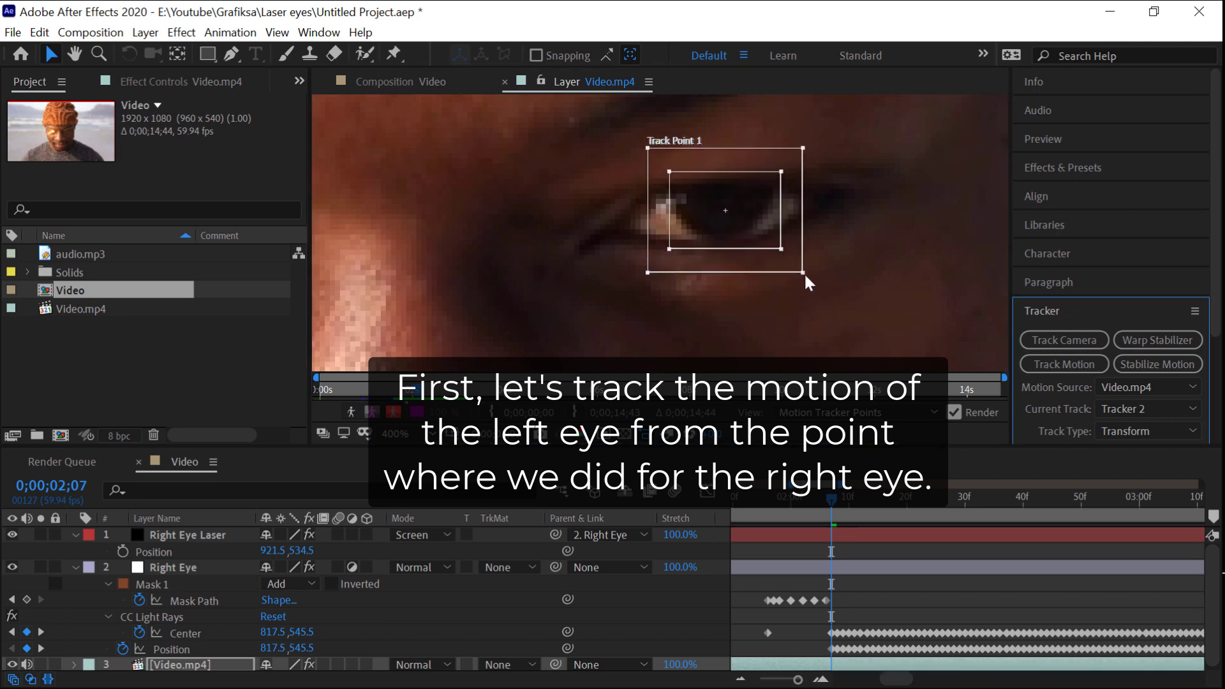
pyautogui.scroll(-2, 813, 277)
pyautogui.scroll(-2, 812, 277)
pyautogui.scroll(-3, 1219, 354)
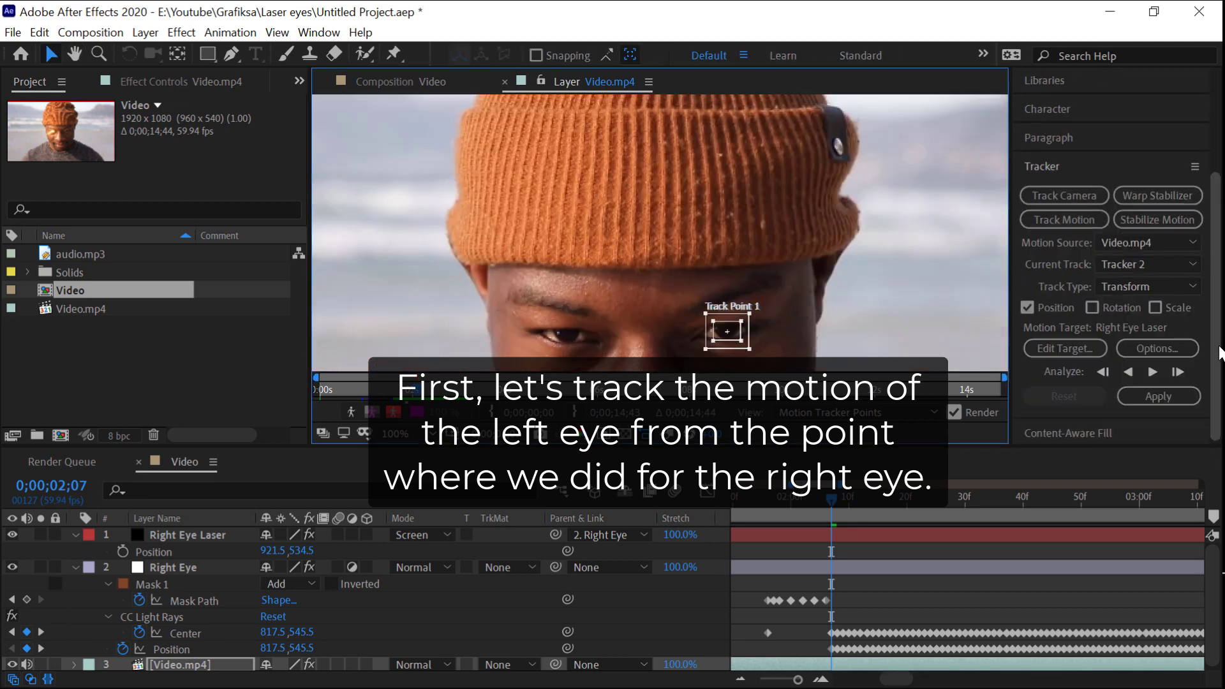
pyautogui.click(1152, 372)
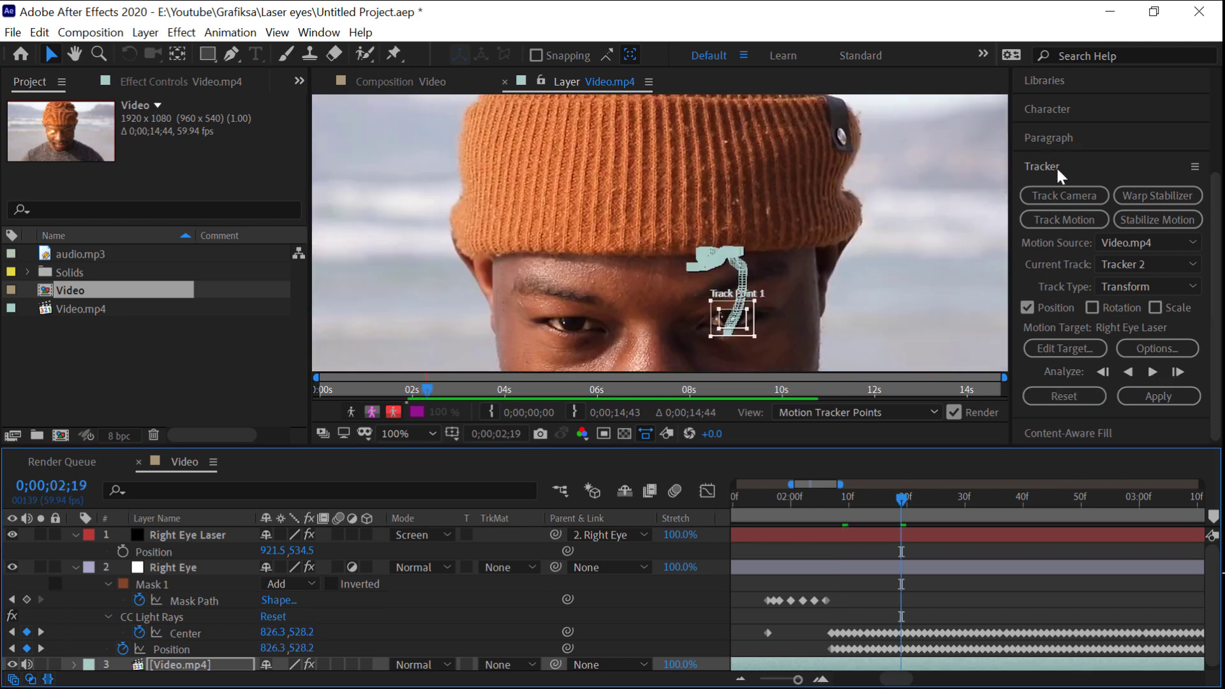
pyautogui.click(1055, 166)
# Search 'cc light' and apply a second CC Light Rays to Video.mp4
pyautogui.click(1081, 171)
pyautogui.write('cc light')
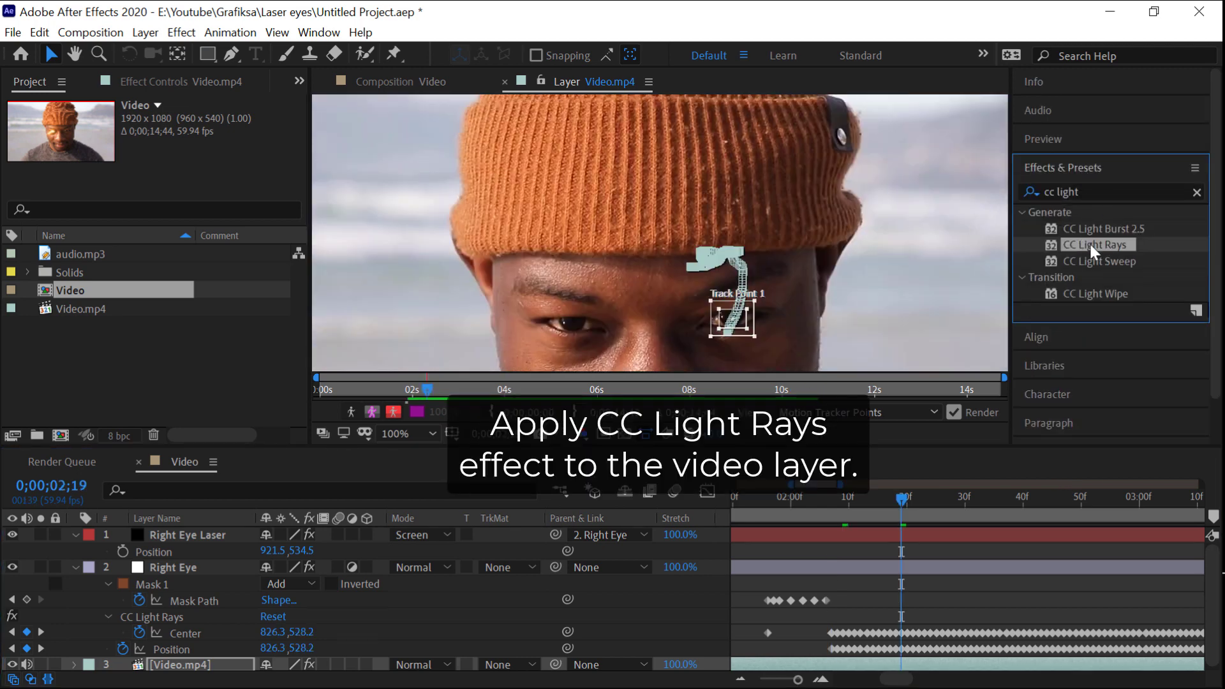
pyautogui.moveTo(1090, 245); pyautogui.dragTo(205, 668)
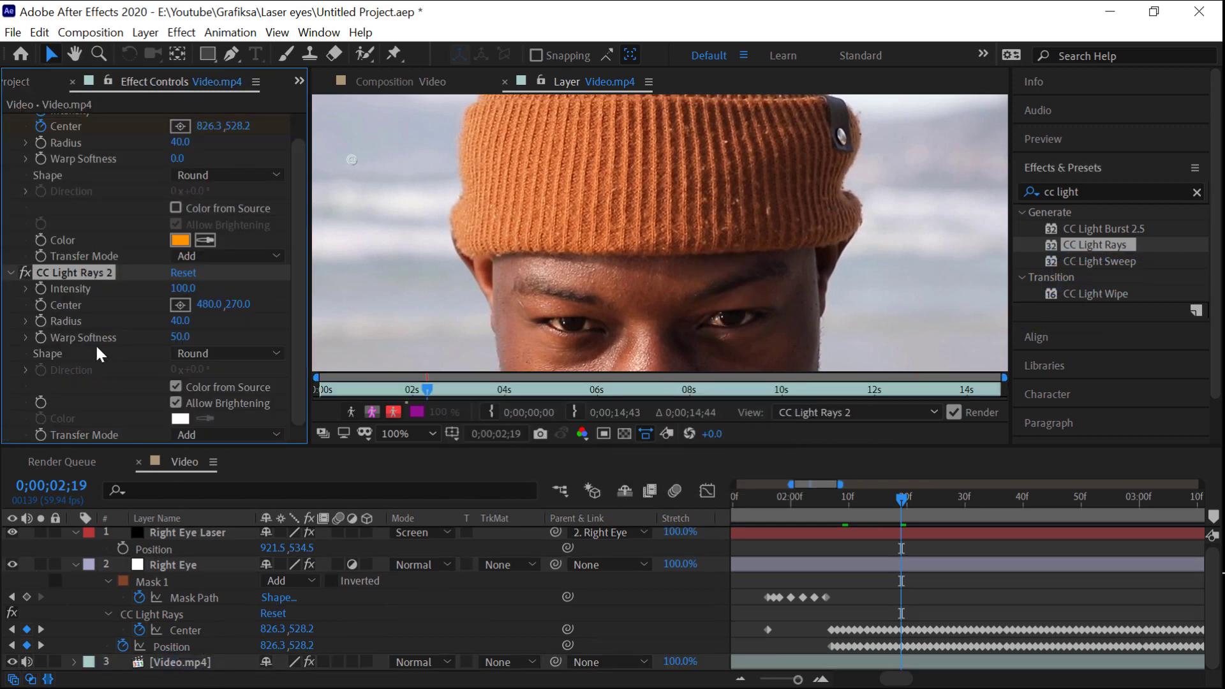
# Rename the effects to CC Light Rays Right Eye and CC Light Rays Left Eye
pyautogui.scroll(1, 80, 226)
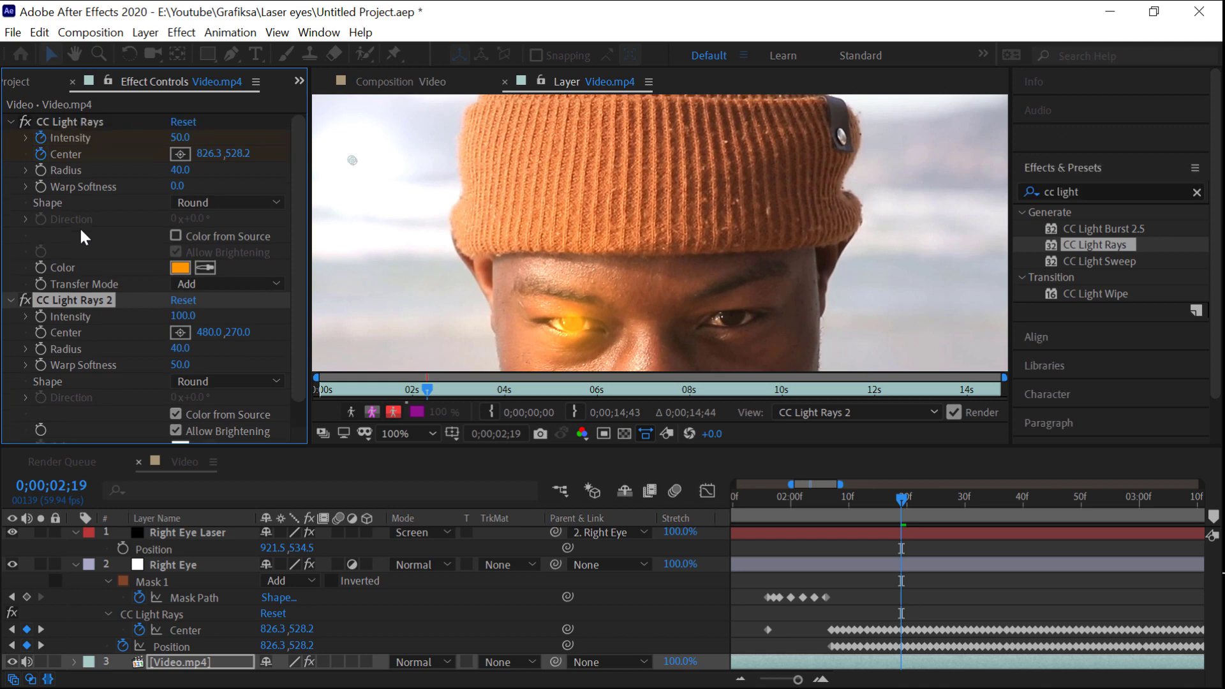
pyautogui.click(96, 121)
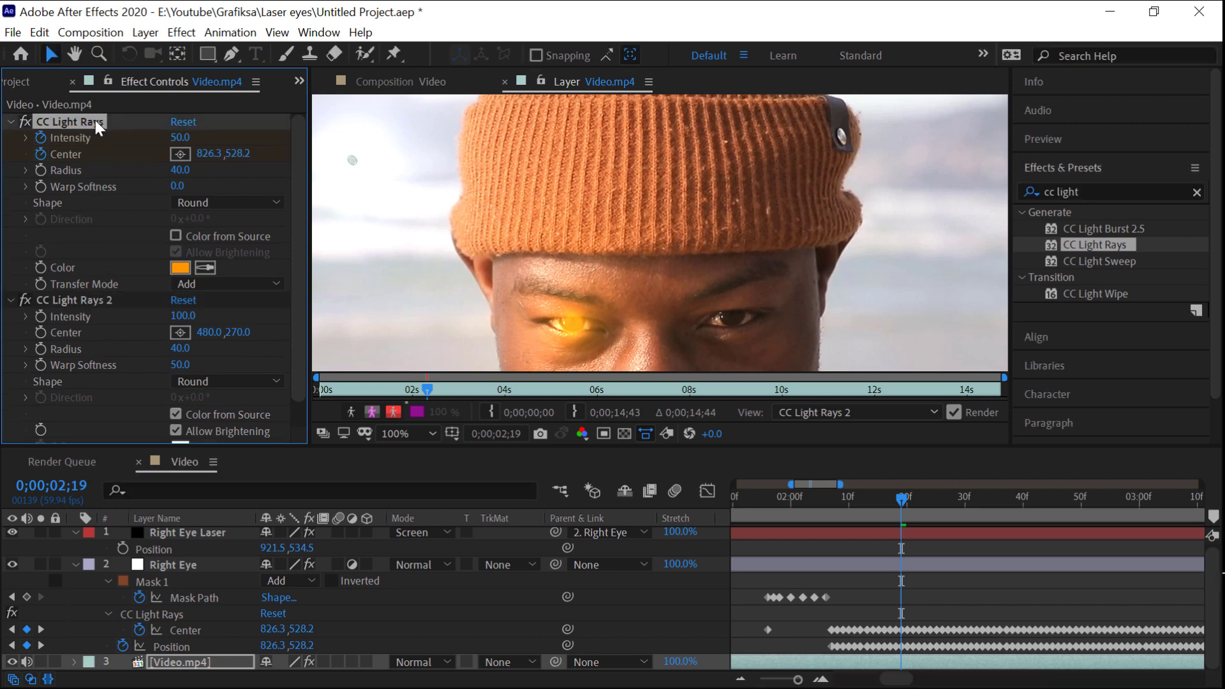
pyautogui.rightClick(95, 121)
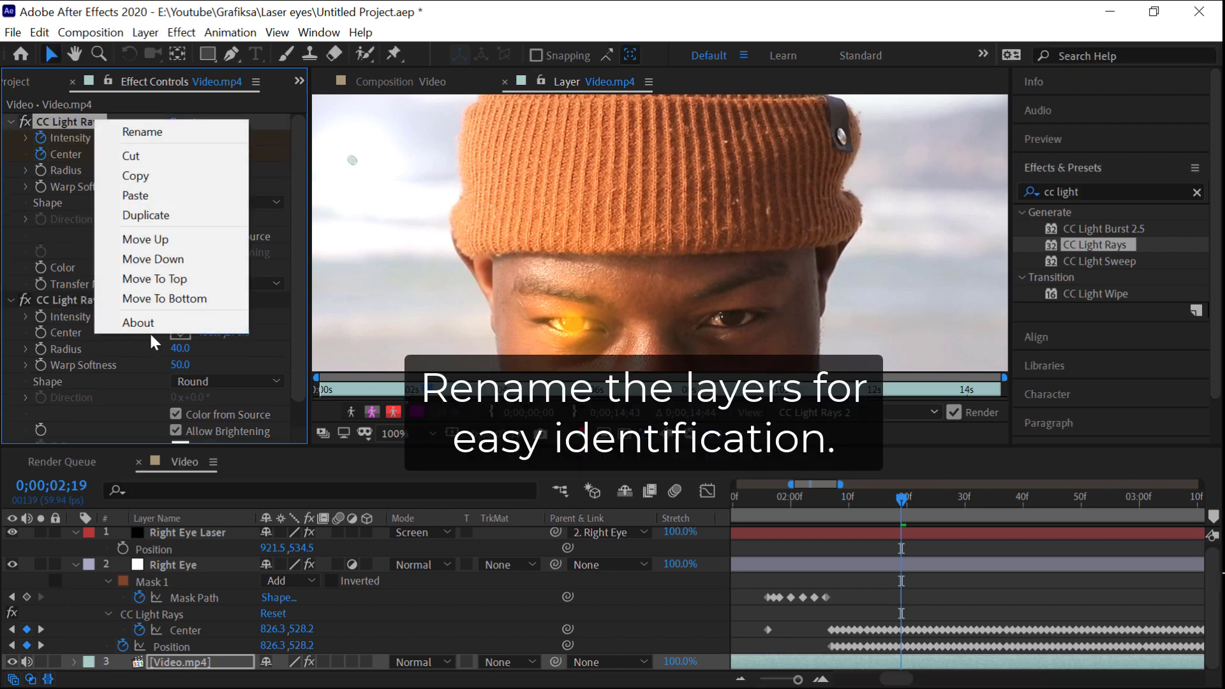
pyautogui.click(141, 132)
pyautogui.write('Eye')
pyautogui.press('Return')
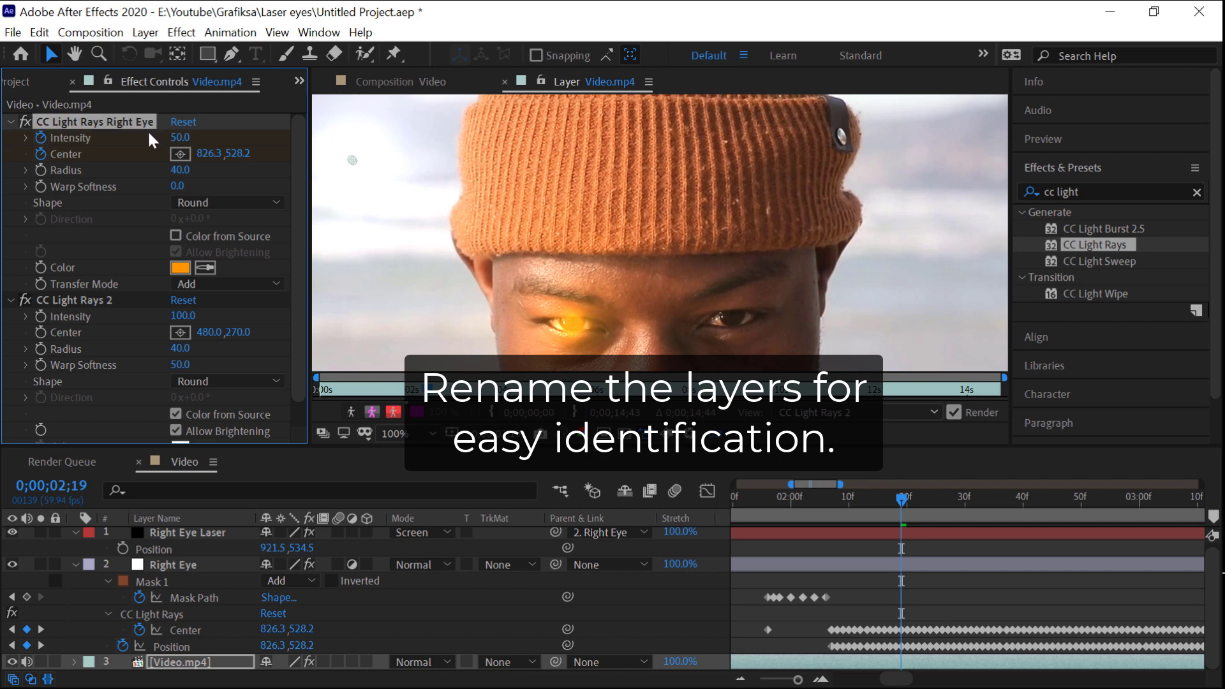
pyautogui.rightClick(89, 305)
pyautogui.click(146, 308)
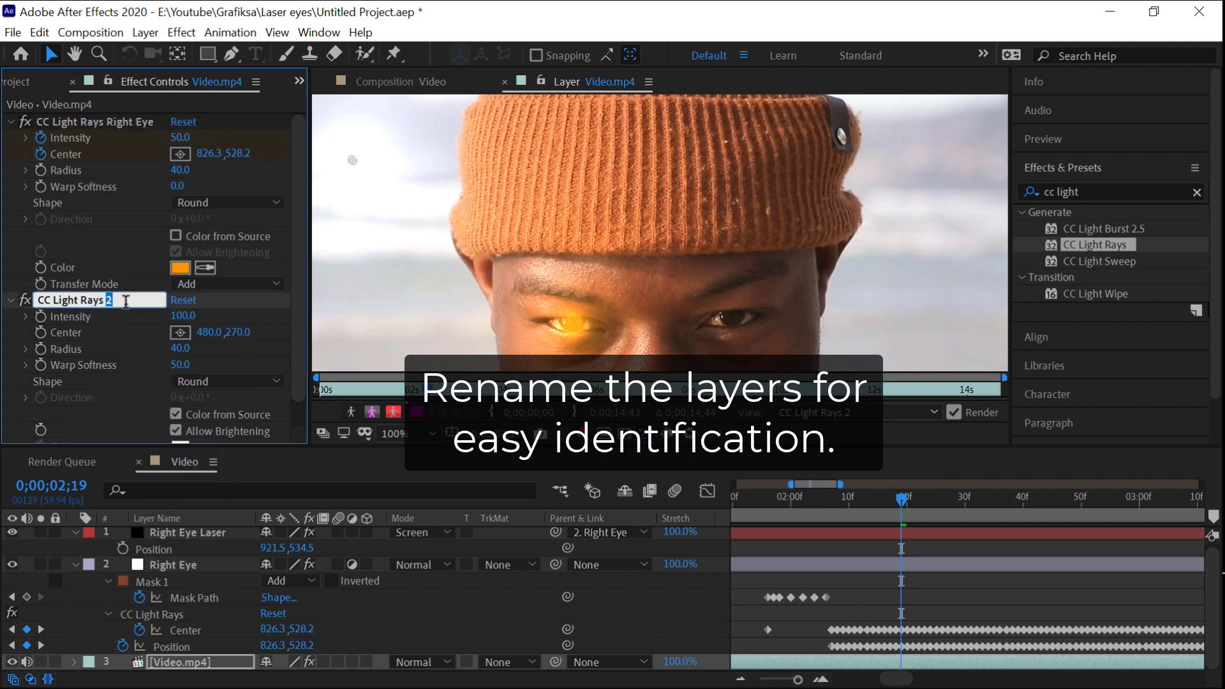
pyautogui.write('LeftEye')
pyautogui.press('Return')
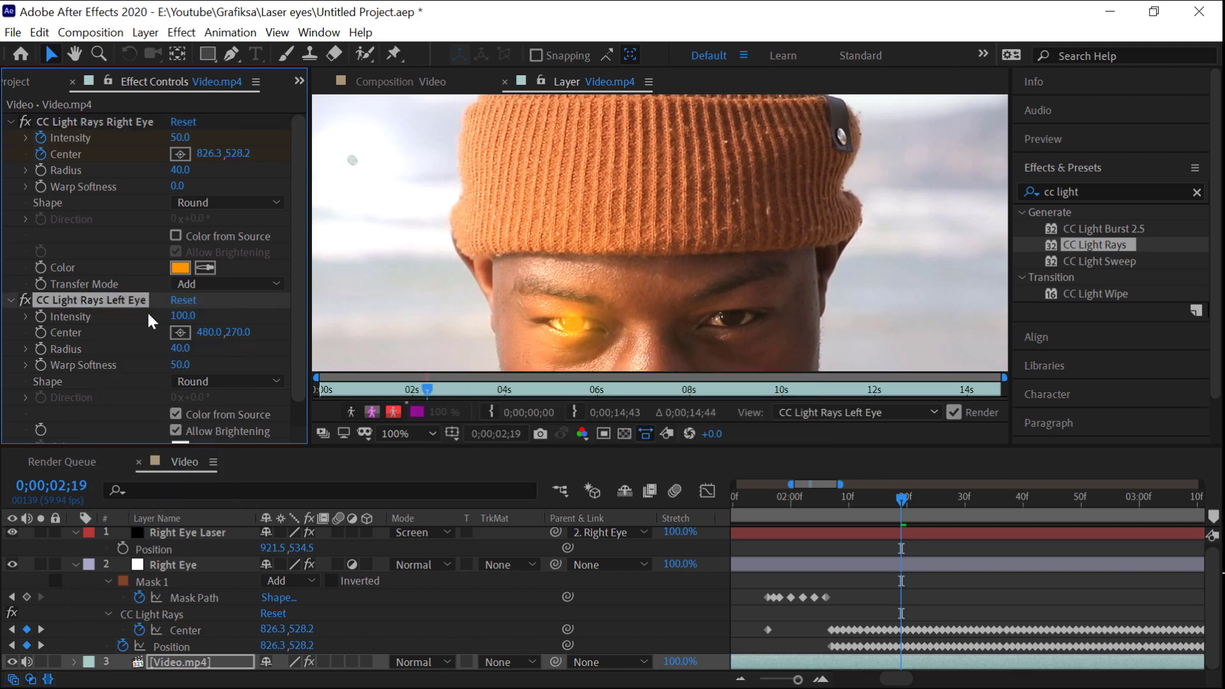
pyautogui.click(181, 315)
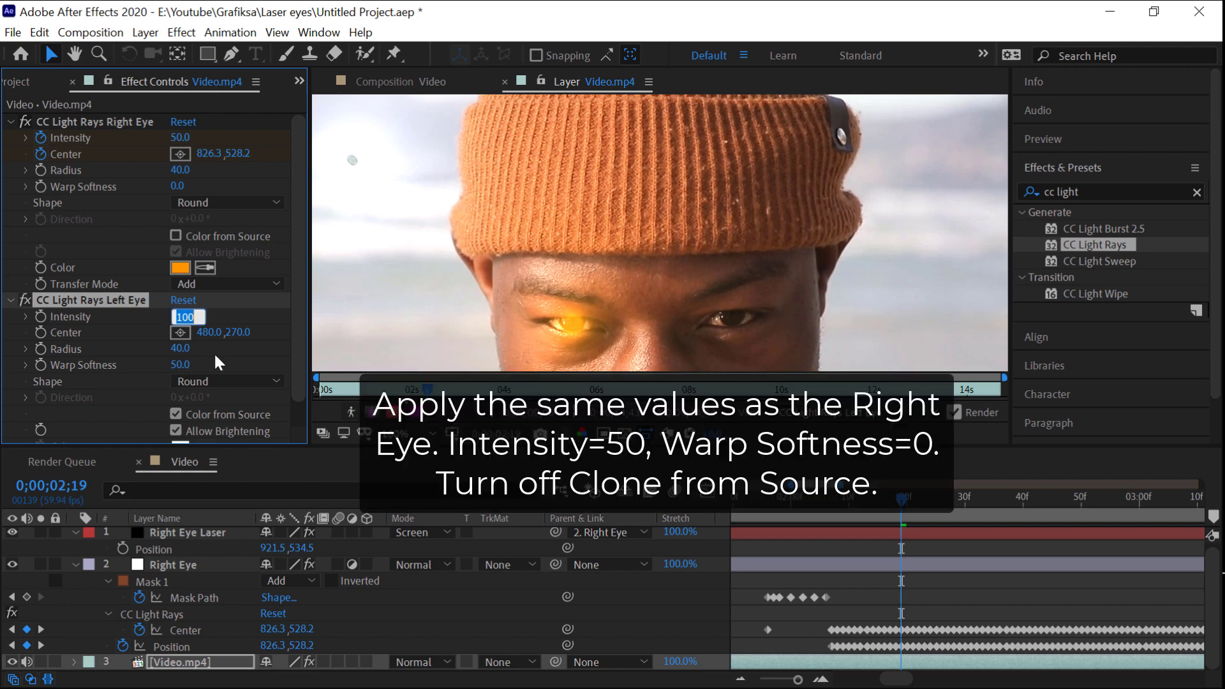
# Set Left Eye rays to Intensity 50, Warp Softness 0, Color from Source off, and the right eye's orange
pyautogui.write('50')
pyautogui.press('Return')
pyautogui.click(185, 366)
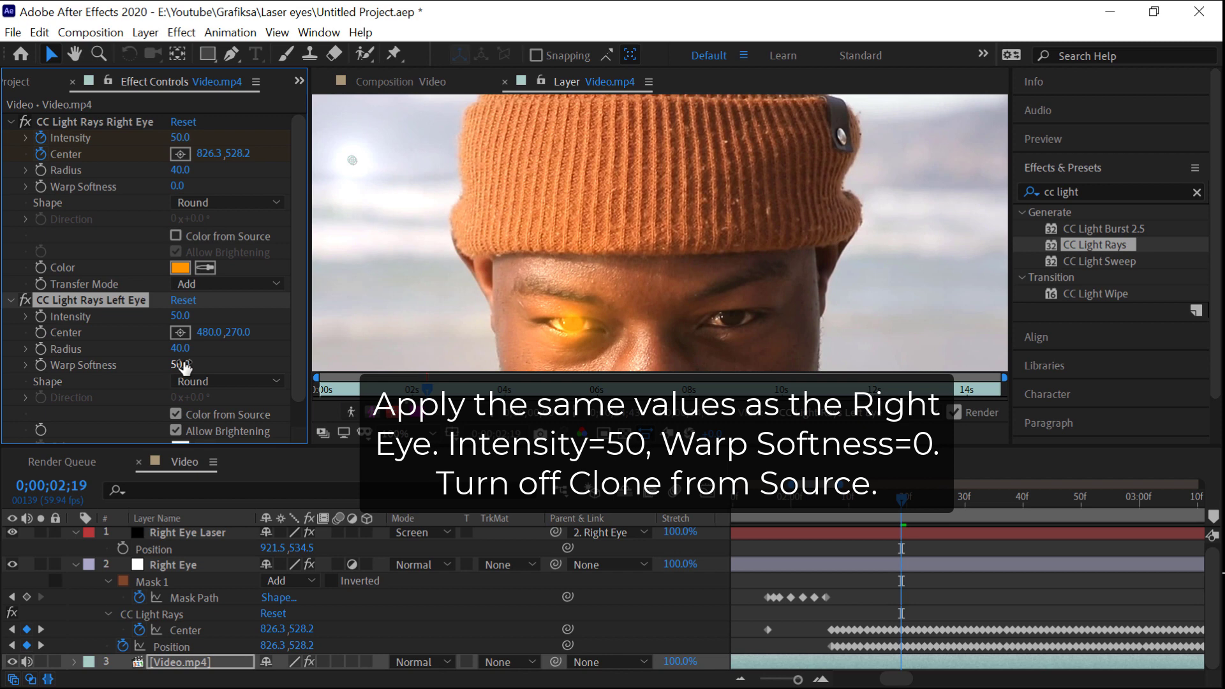
pyautogui.write('0')
pyautogui.press('Return')
pyautogui.click(176, 415)
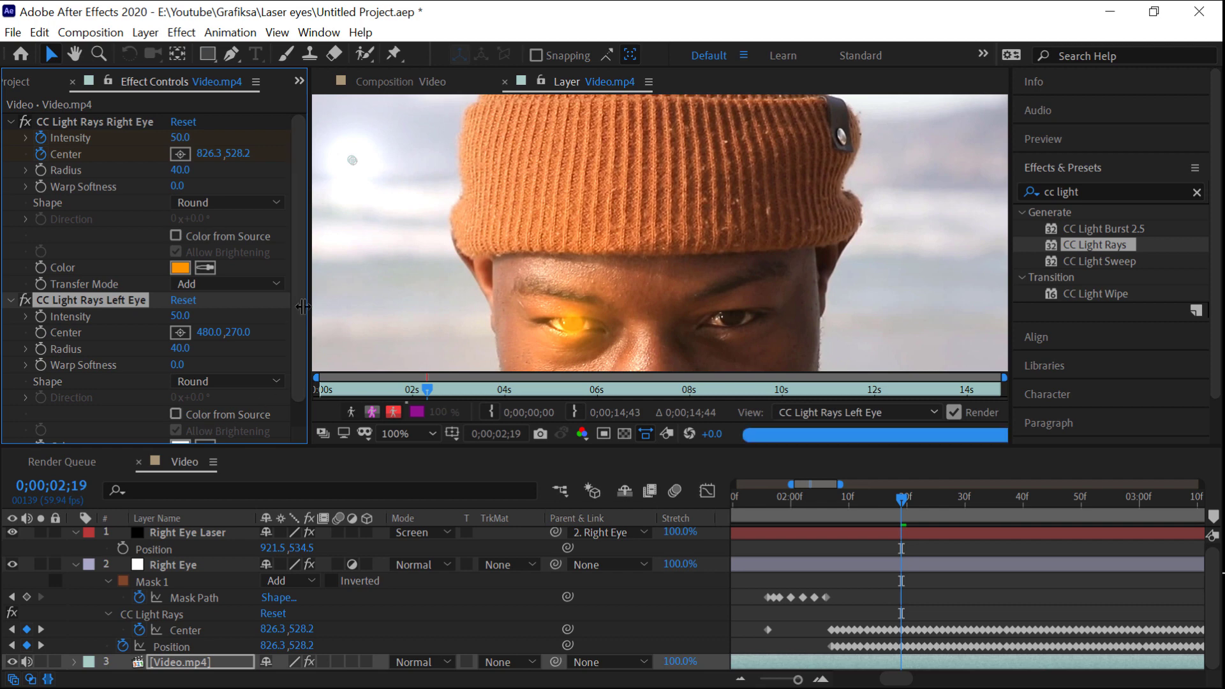
pyautogui.scroll(-1, 297, 315)
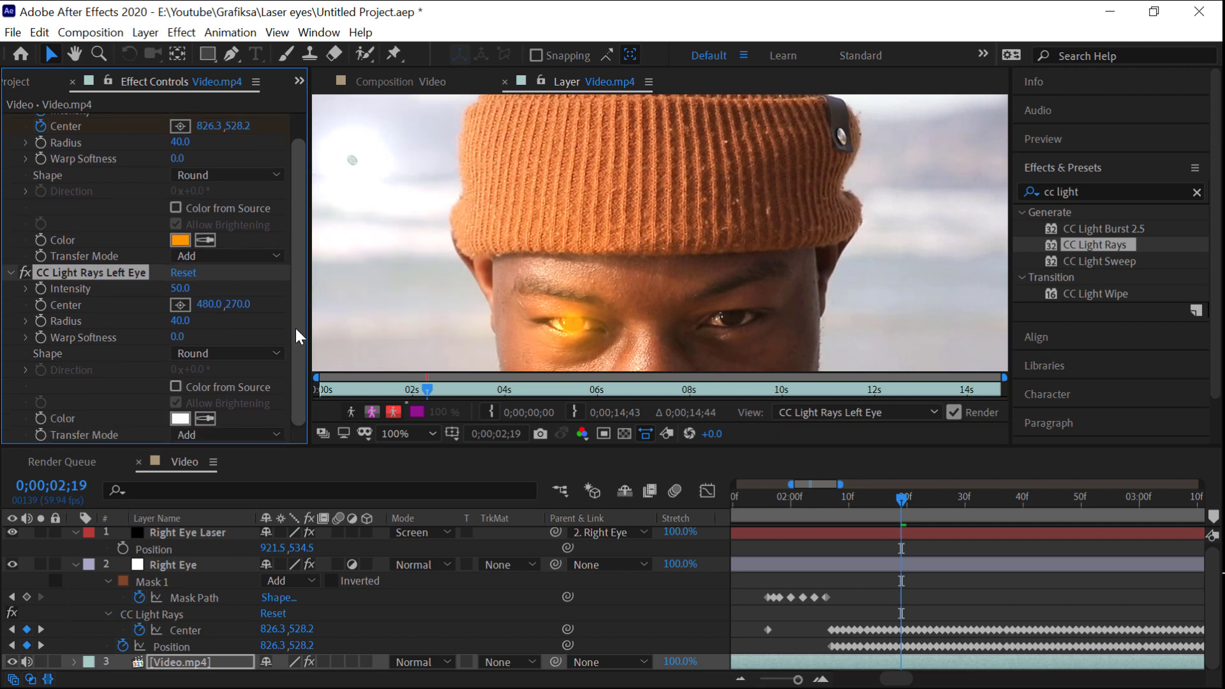
pyautogui.click(205, 417)
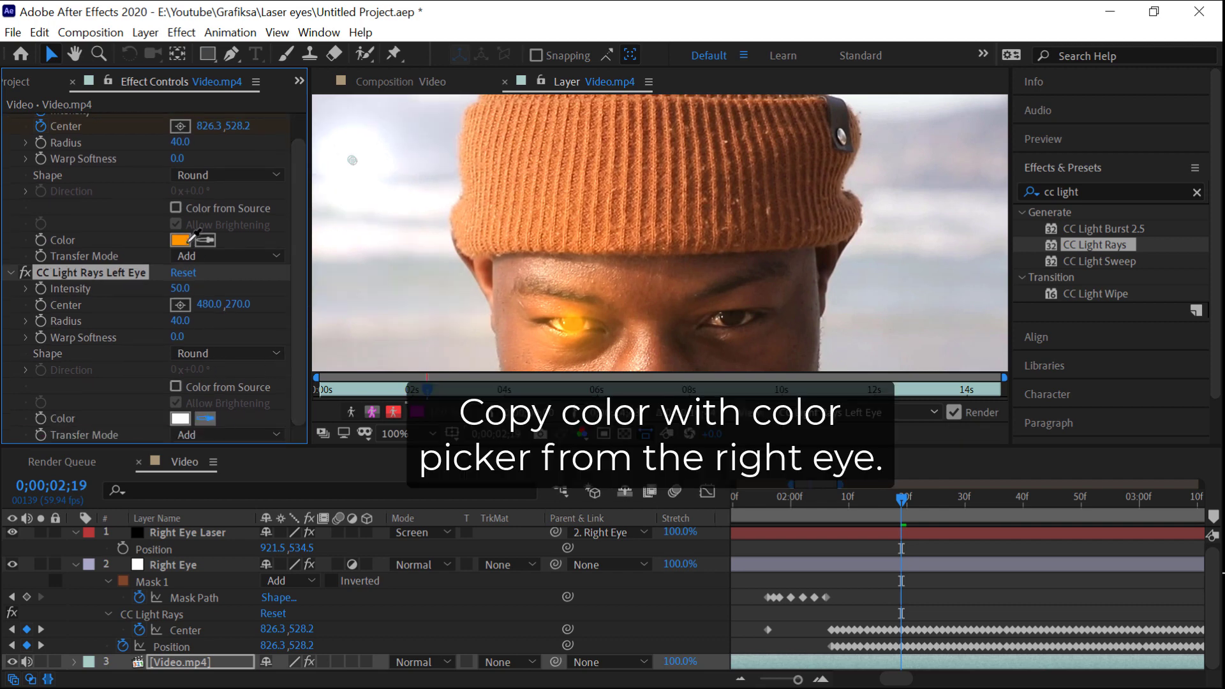
pyautogui.click(185, 236)
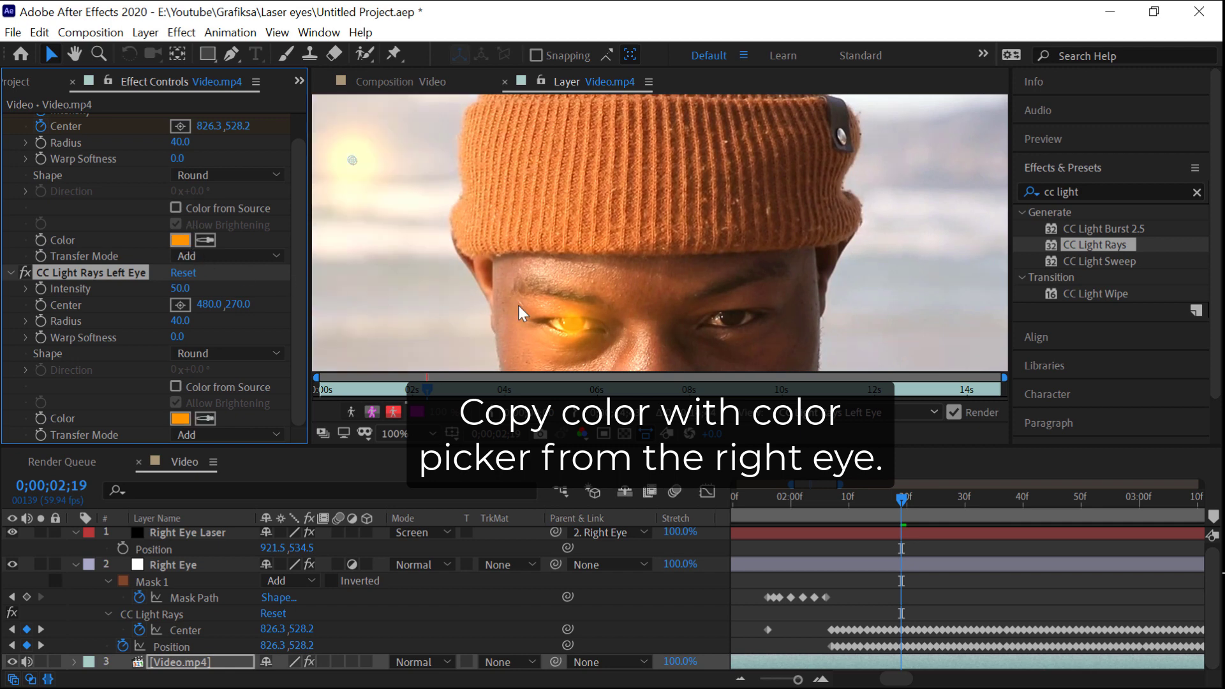
pyautogui.click(1069, 164)
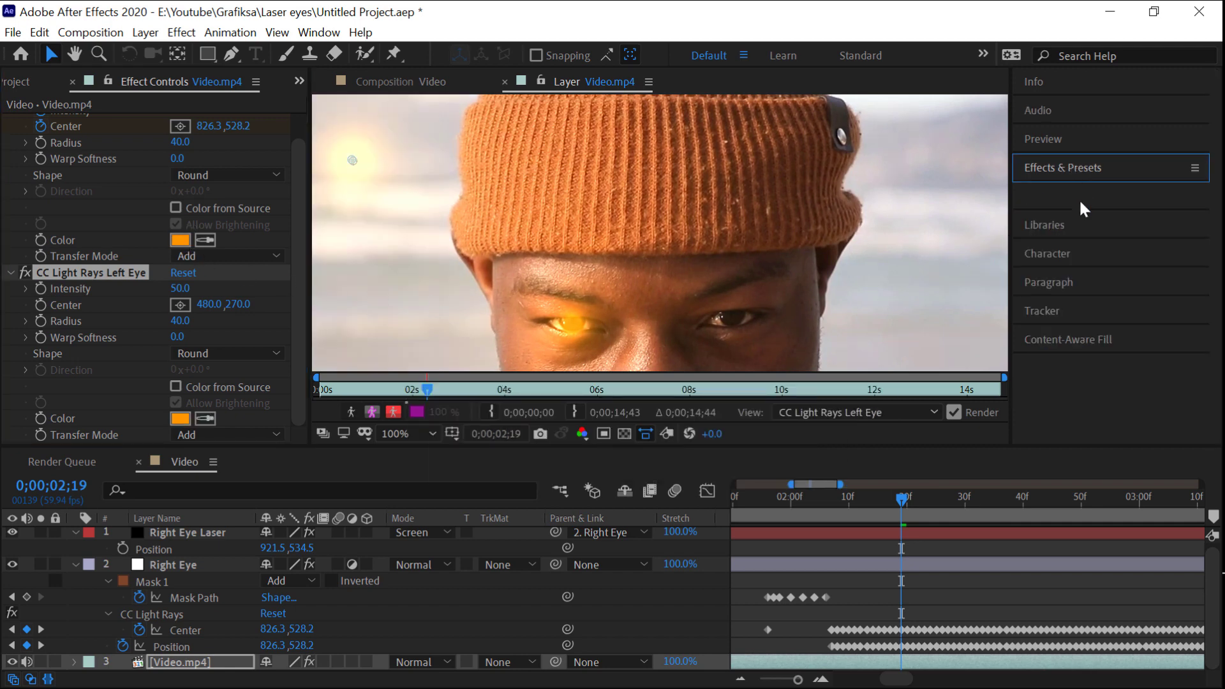
# Apply Tracker 2's X and Y motion to the CC Light Rays Left Eye Center point
pyautogui.click(1066, 310)
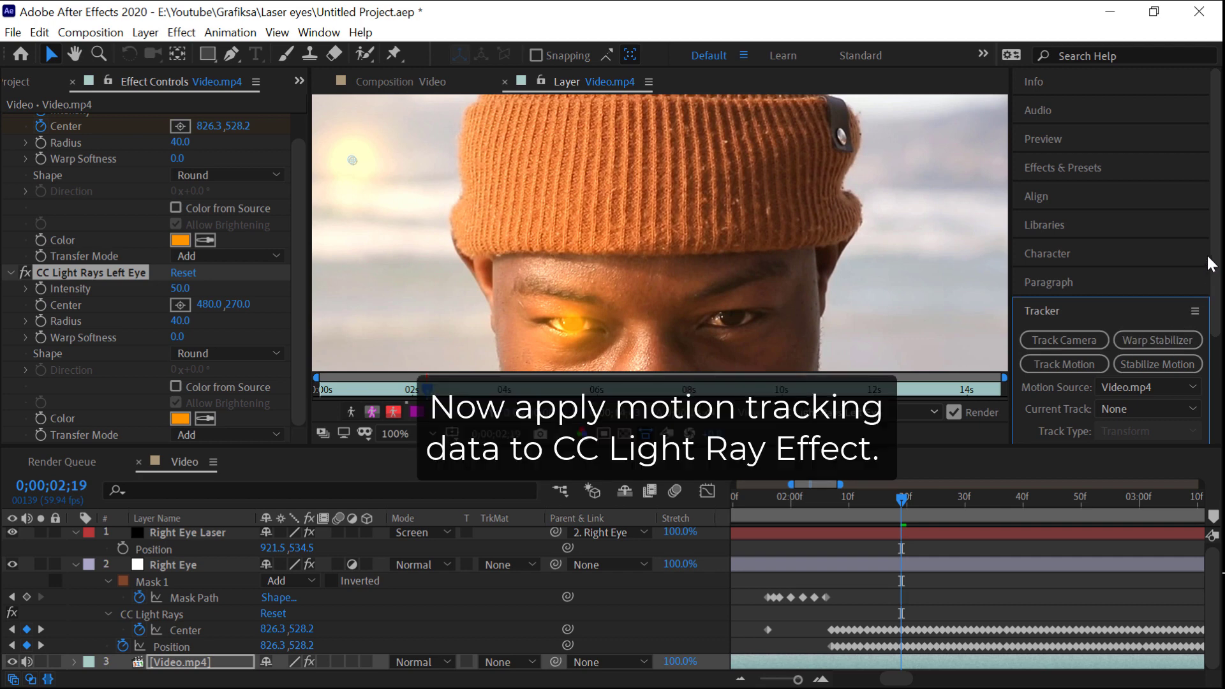
pyautogui.scroll(-2, 1218, 338)
pyautogui.scroll(-2, 1219, 339)
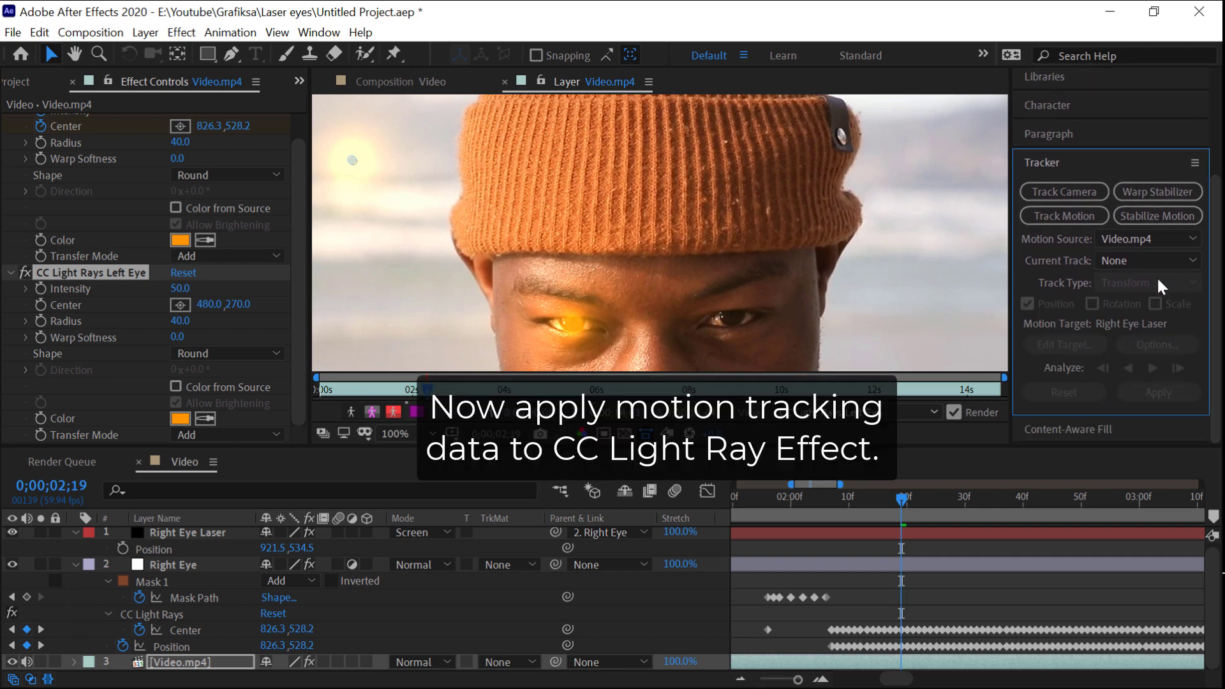
pyautogui.click(1146, 262)
pyautogui.click(1143, 326)
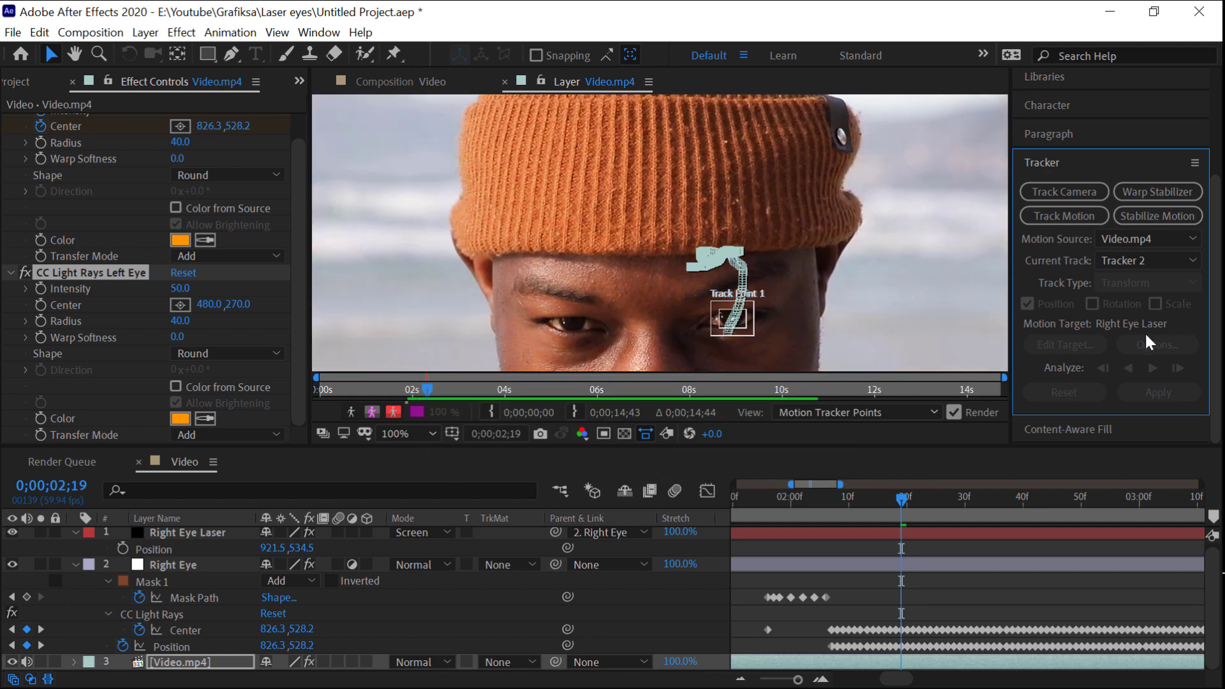
pyautogui.click(1063, 344)
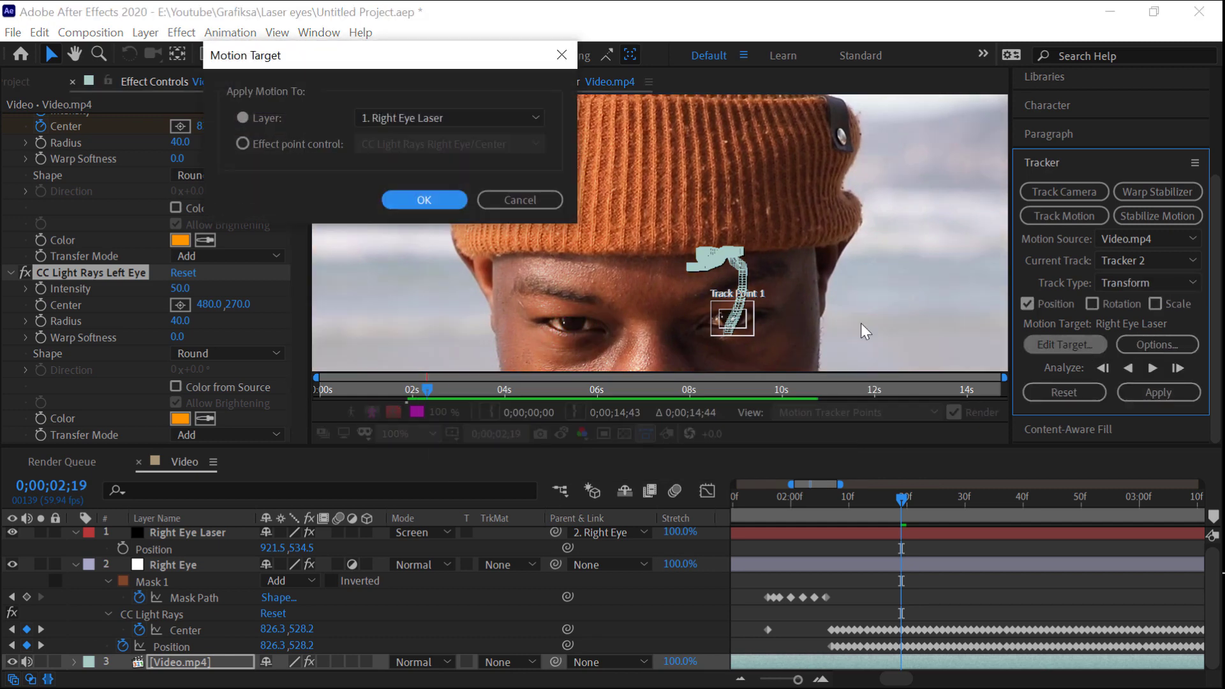
pyautogui.click(243, 144)
pyautogui.click(431, 144)
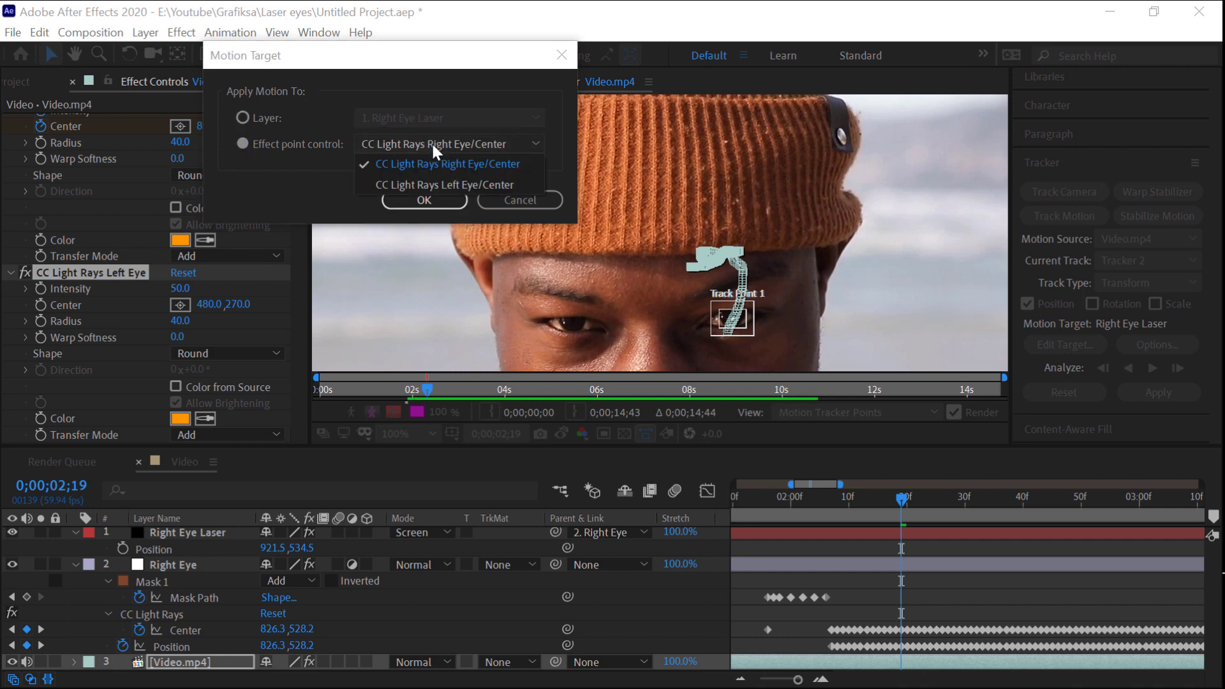
pyautogui.click(446, 185)
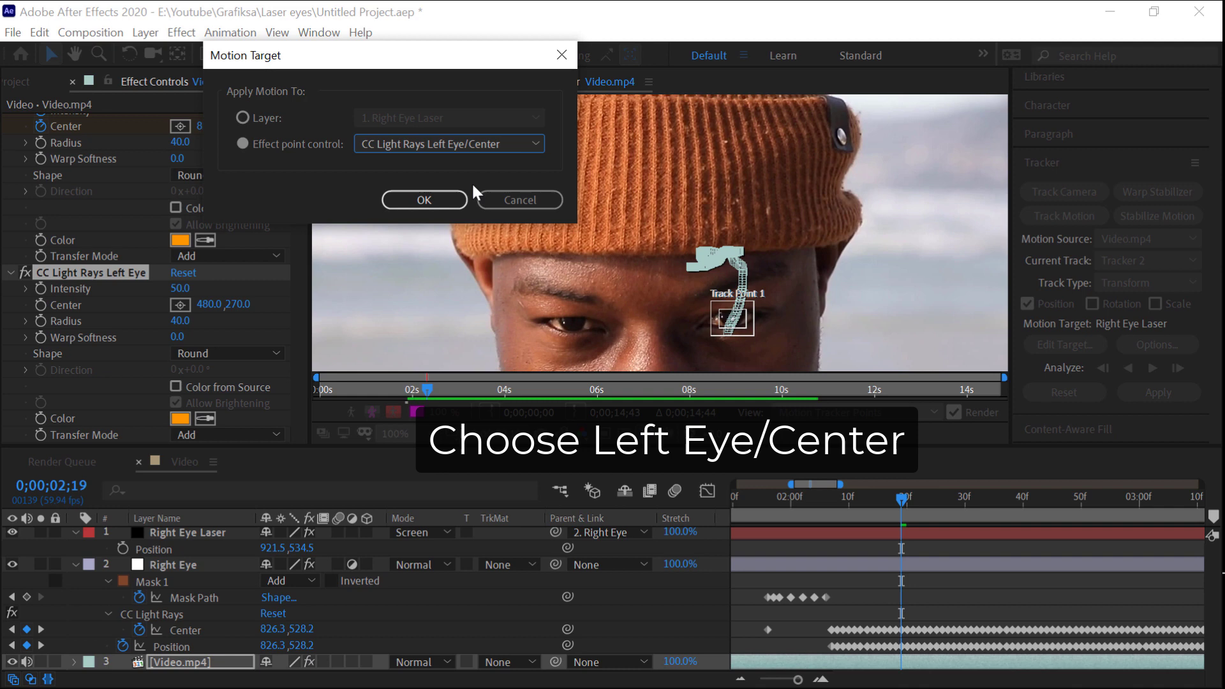
pyautogui.click(435, 197)
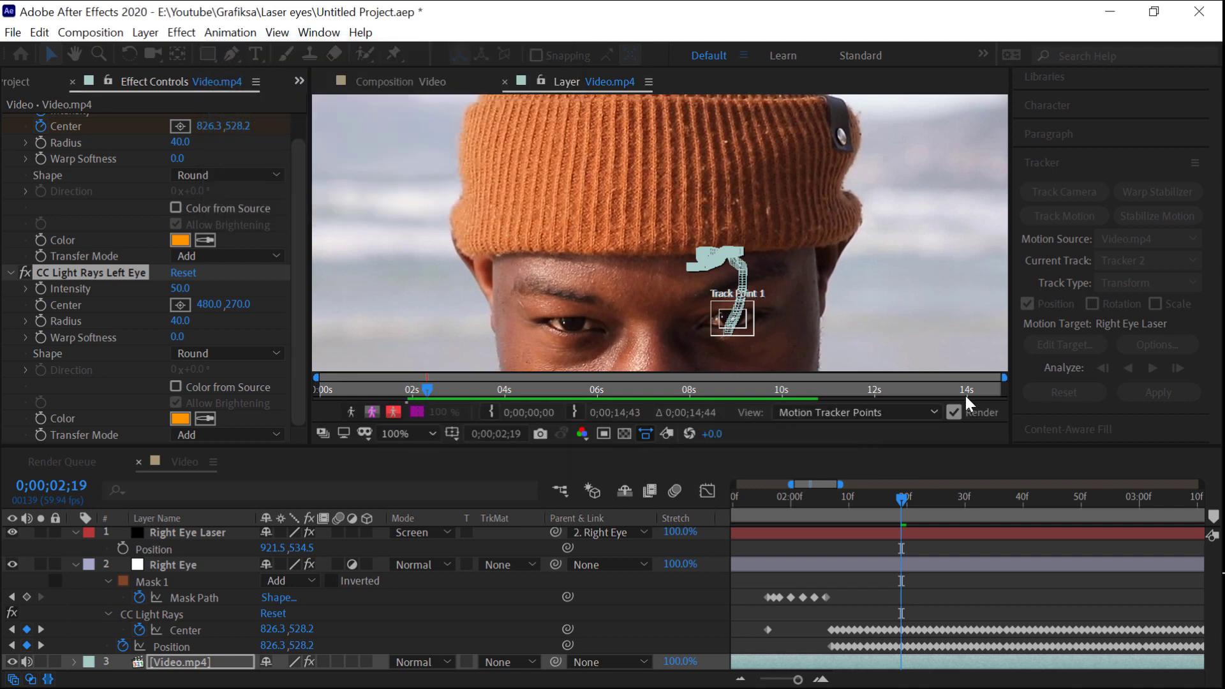
pyautogui.click(1165, 396)
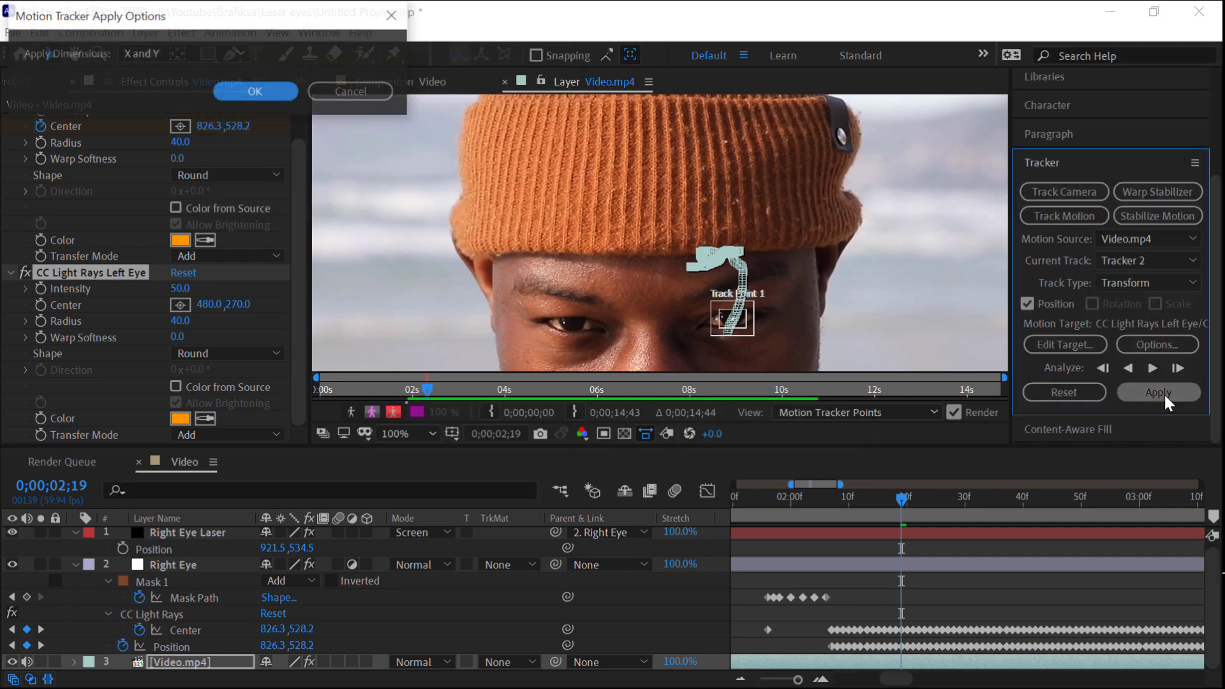
pyautogui.click(256, 92)
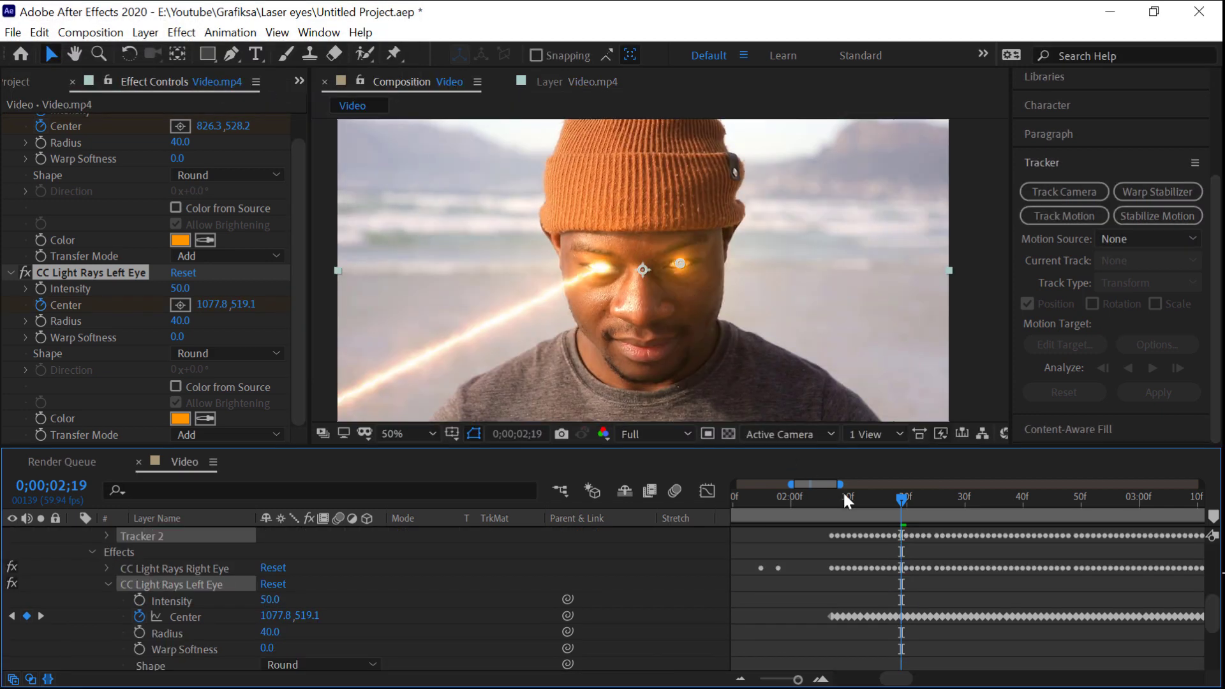
# Return the playhead to 0;00;02;07 and add a new adjustment layer
pyautogui.moveTo(904, 501); pyautogui.dragTo(832, 511)
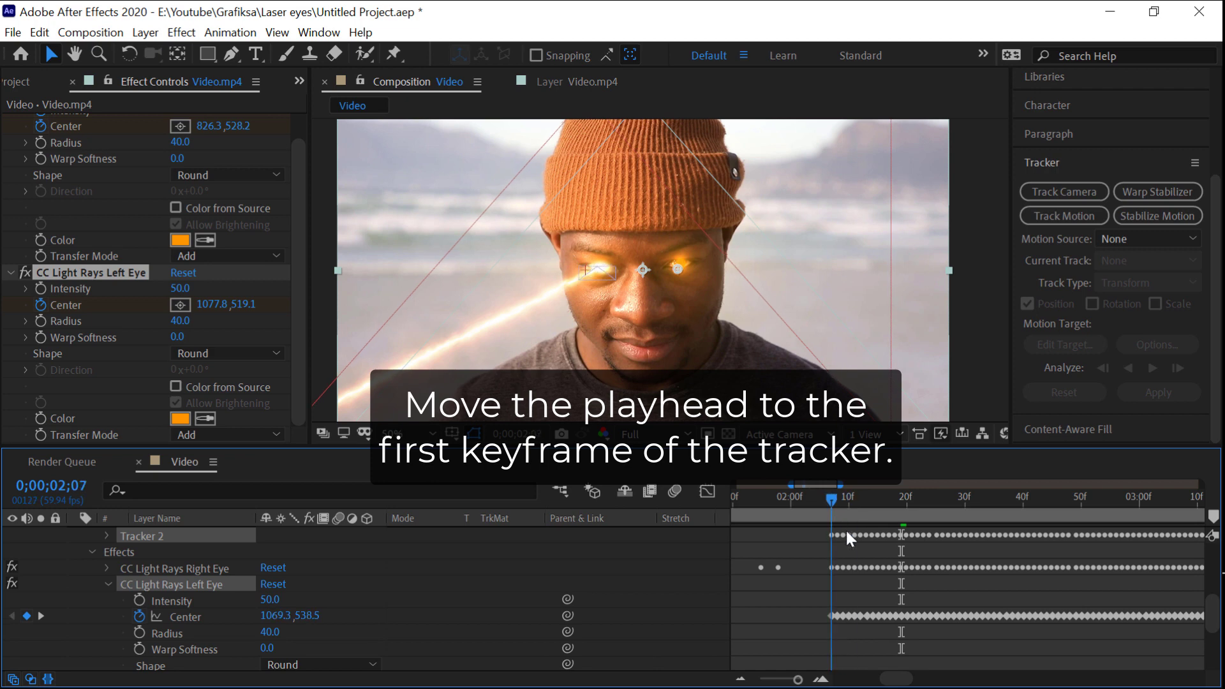
pyautogui.click(160, 38)
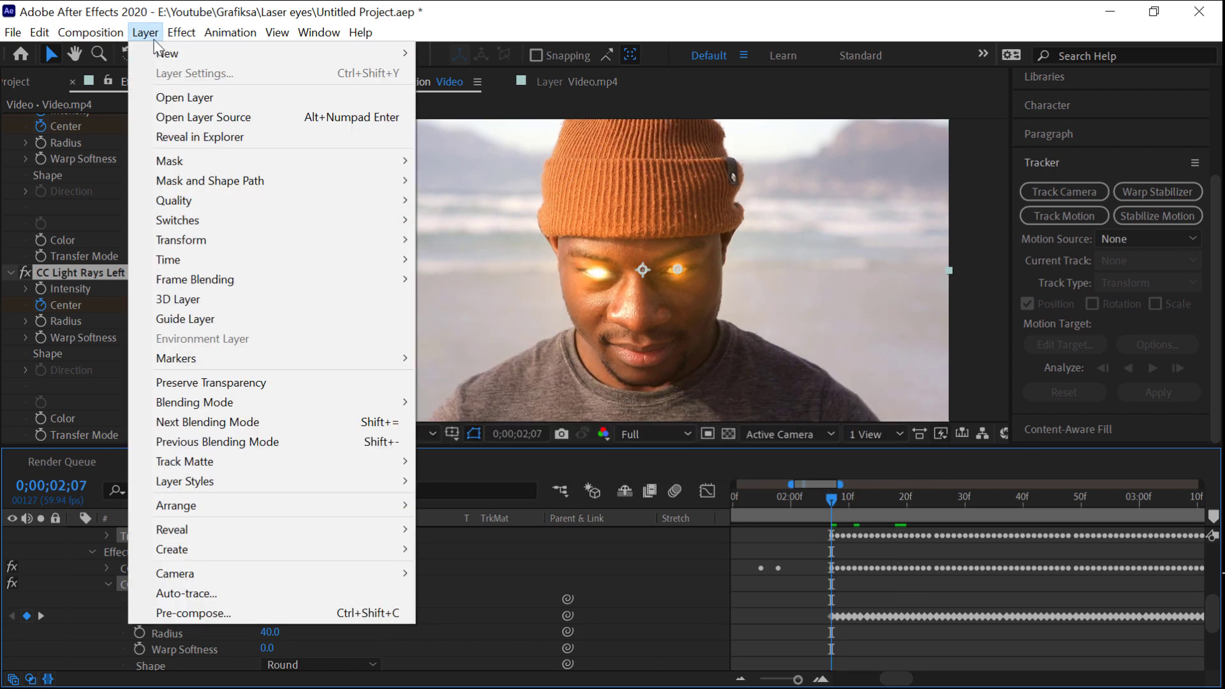
pyautogui.moveTo(160, 61)
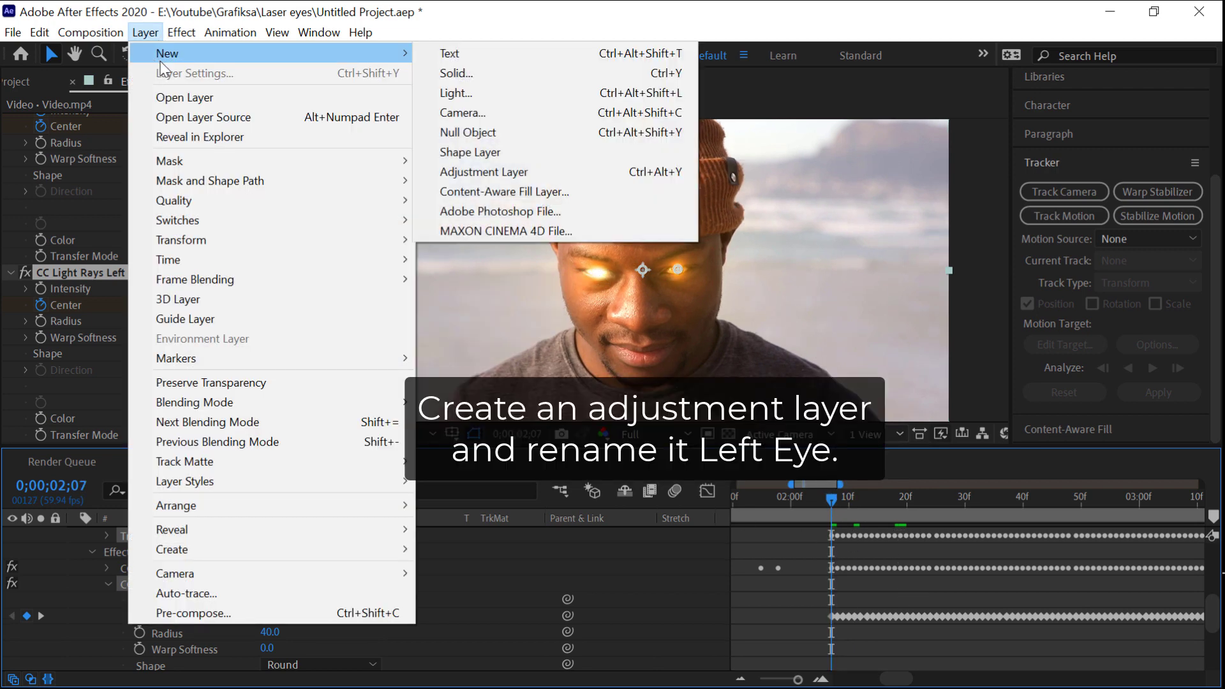
pyautogui.click(471, 174)
# Rename the new adjustment layer to 'Left Eye'
pyautogui.rightClick(216, 534)
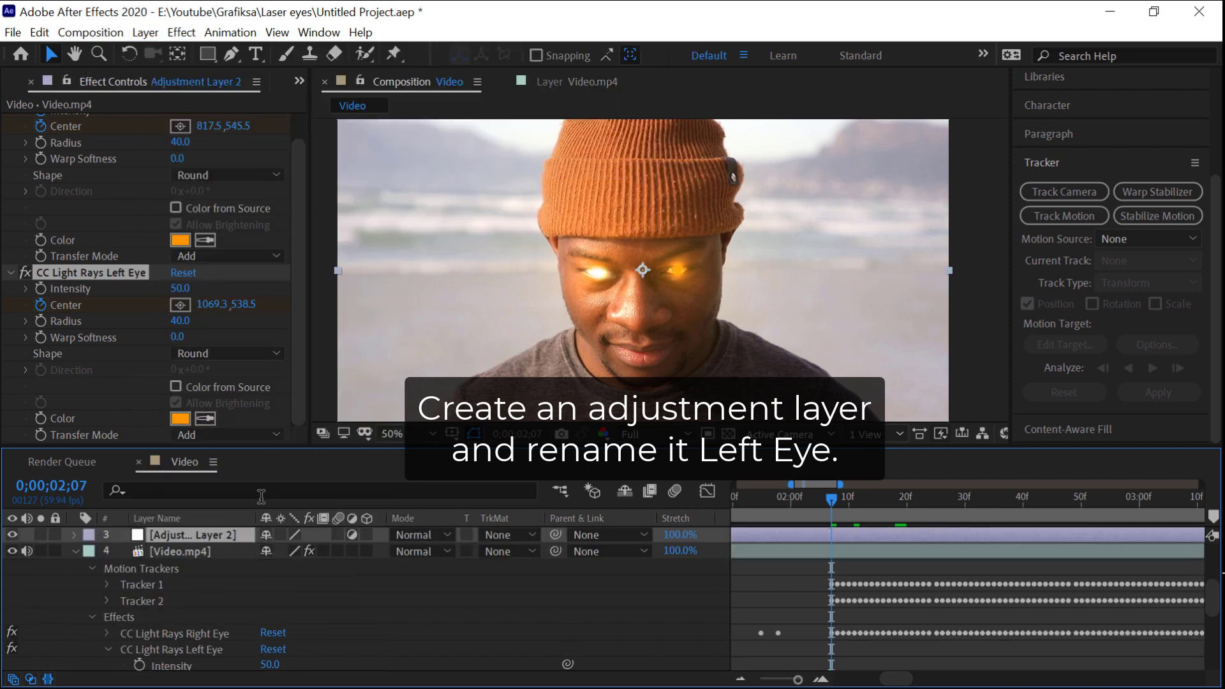
pyautogui.click(269, 501)
pyautogui.write('L')
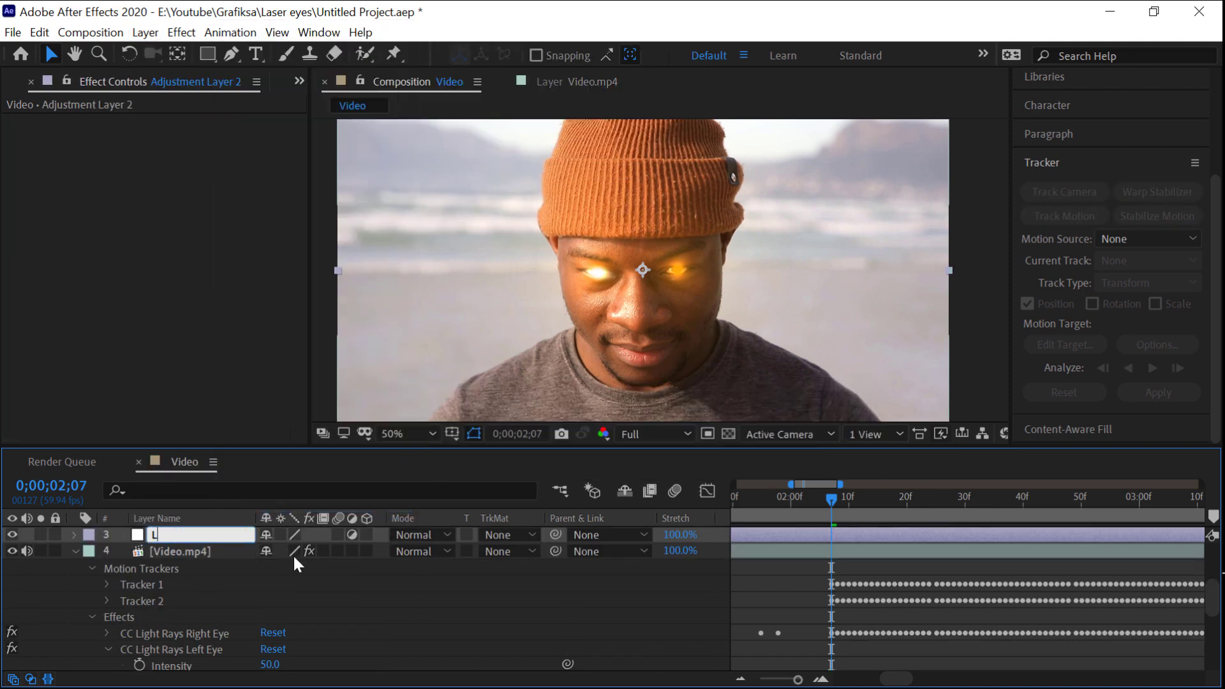
pyautogui.write('eft Eye')
pyautogui.press('Return')
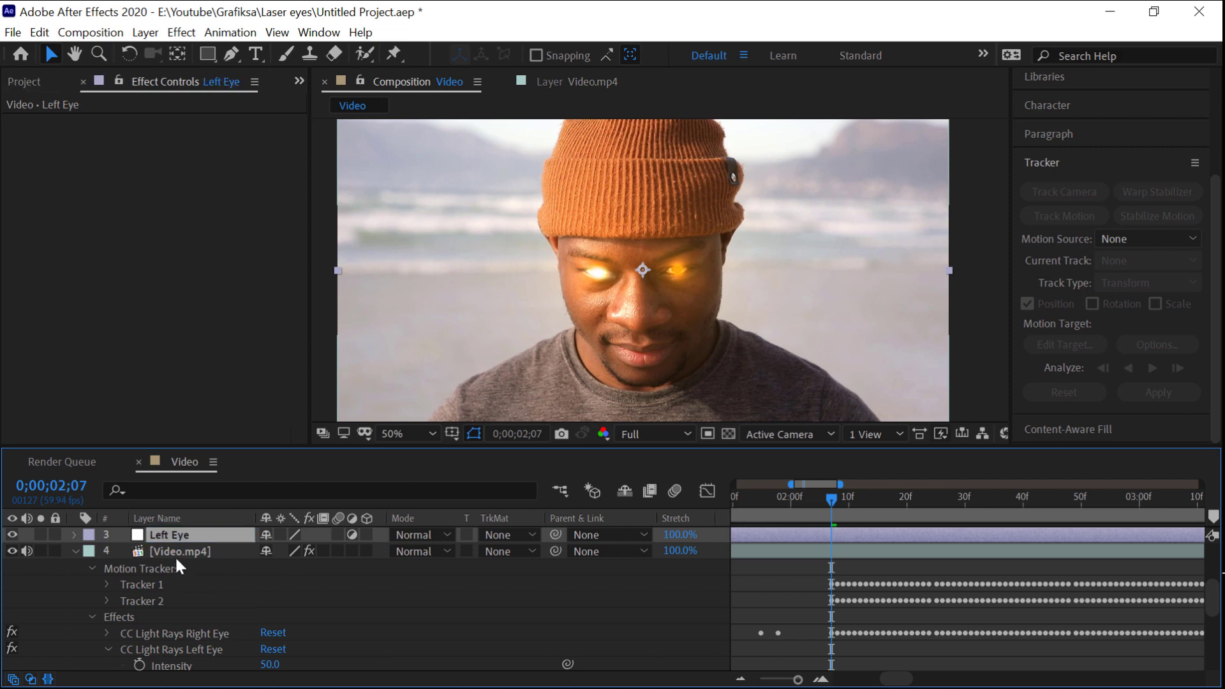
pyautogui.click(175, 553)
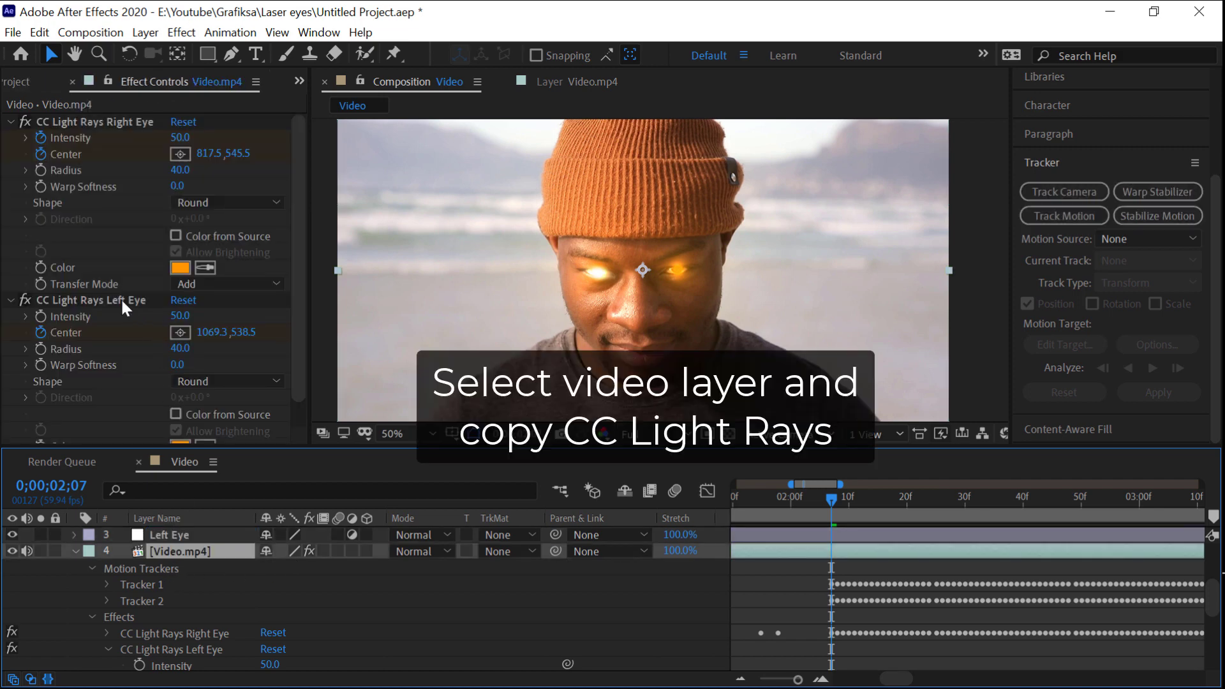
# Copy CC Light Rays Left Eye from Video.mp4 to the Left Eye layer and set its colour to white FFFFFF
pyautogui.click(121, 298)
pyautogui.hotkey('ctrl', 'c')
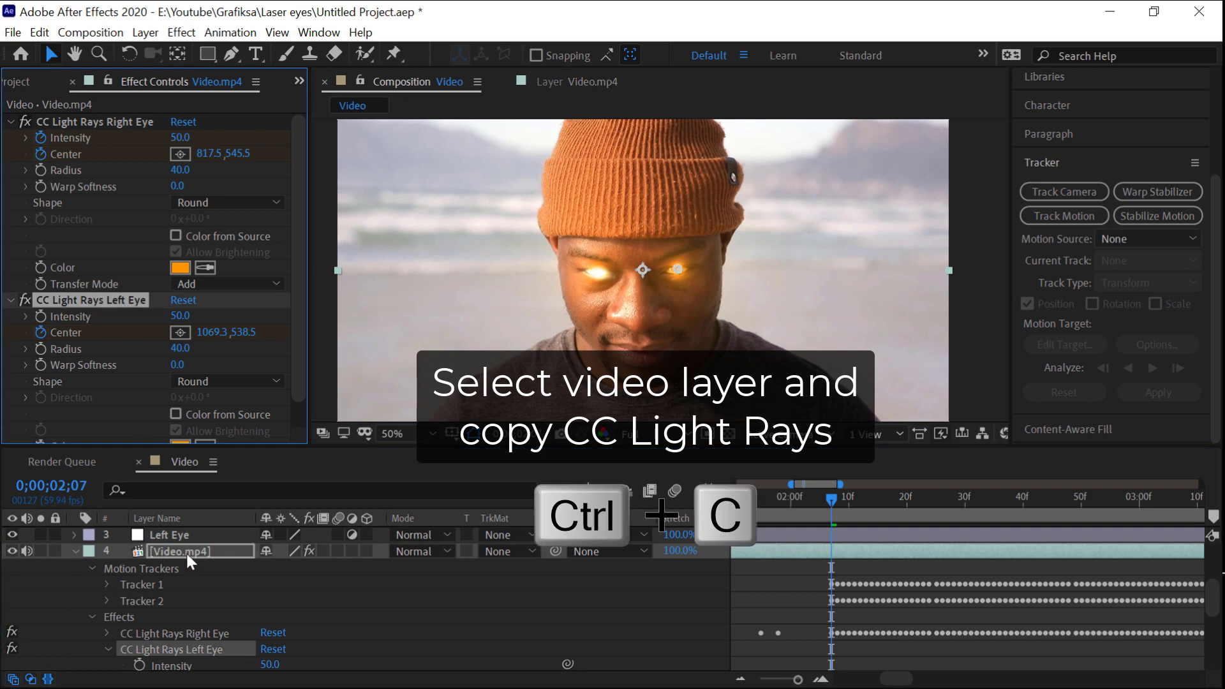
pyautogui.click(183, 534)
pyautogui.hotkey('ctrl', 'v')
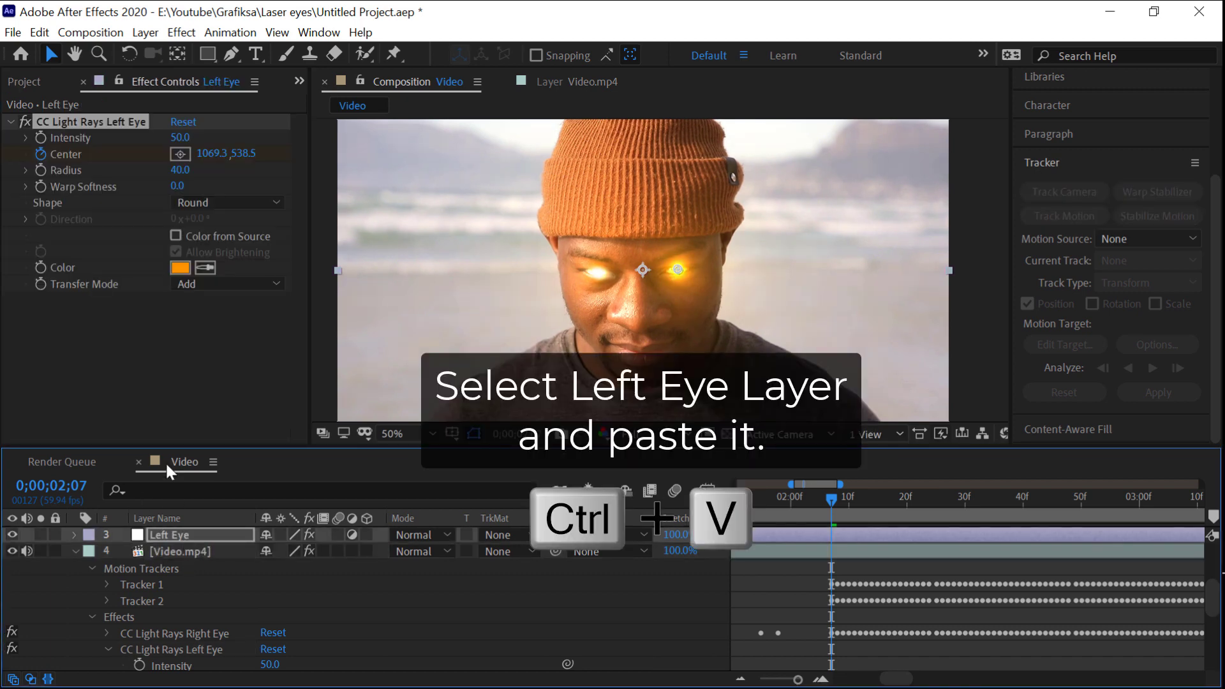
pyautogui.click(179, 268)
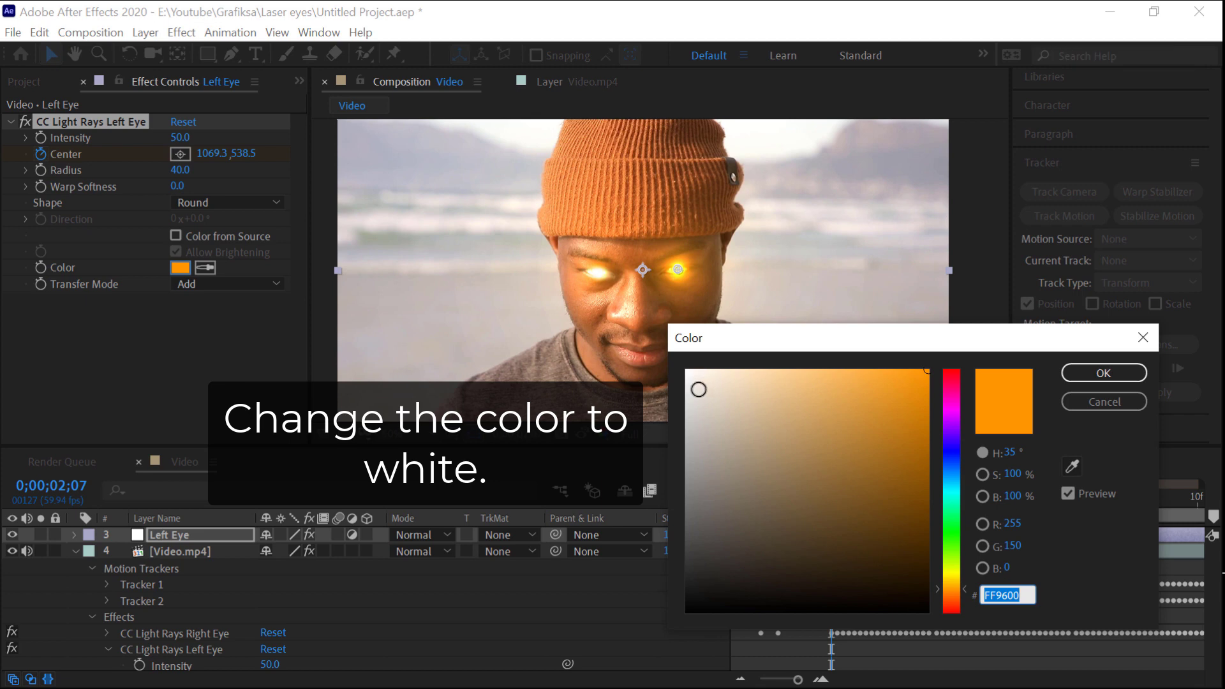
pyautogui.moveTo(697, 391); pyautogui.dragTo(643, 351)
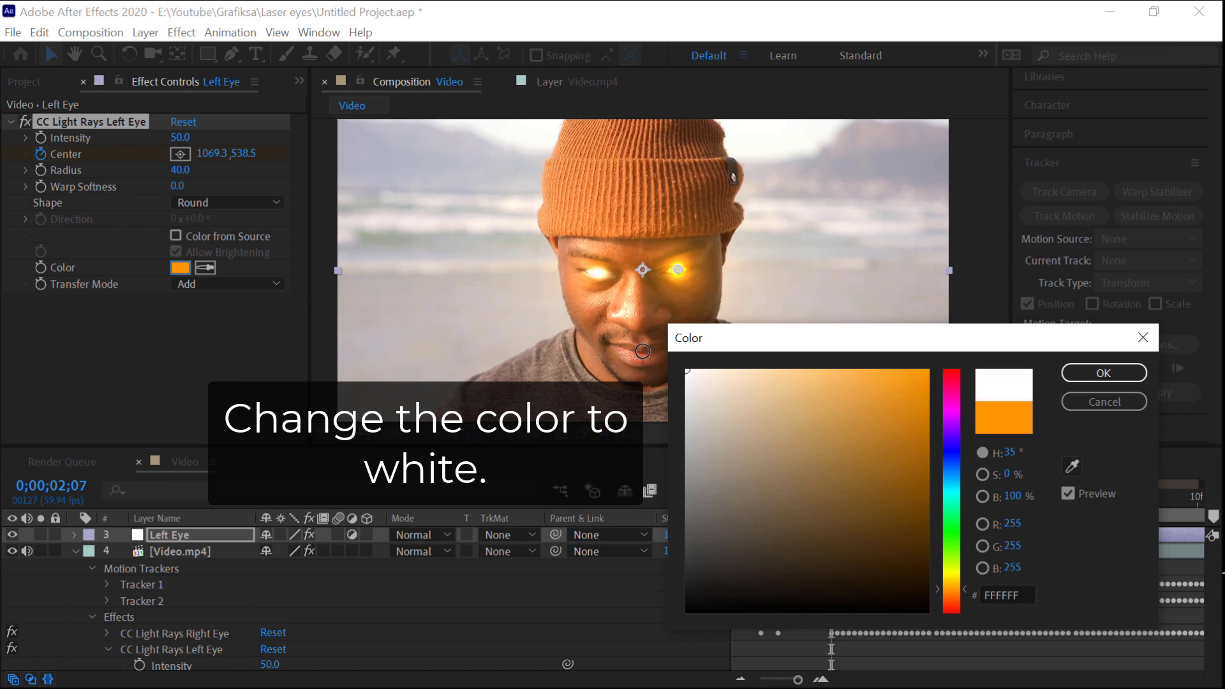
pyautogui.click(1075, 372)
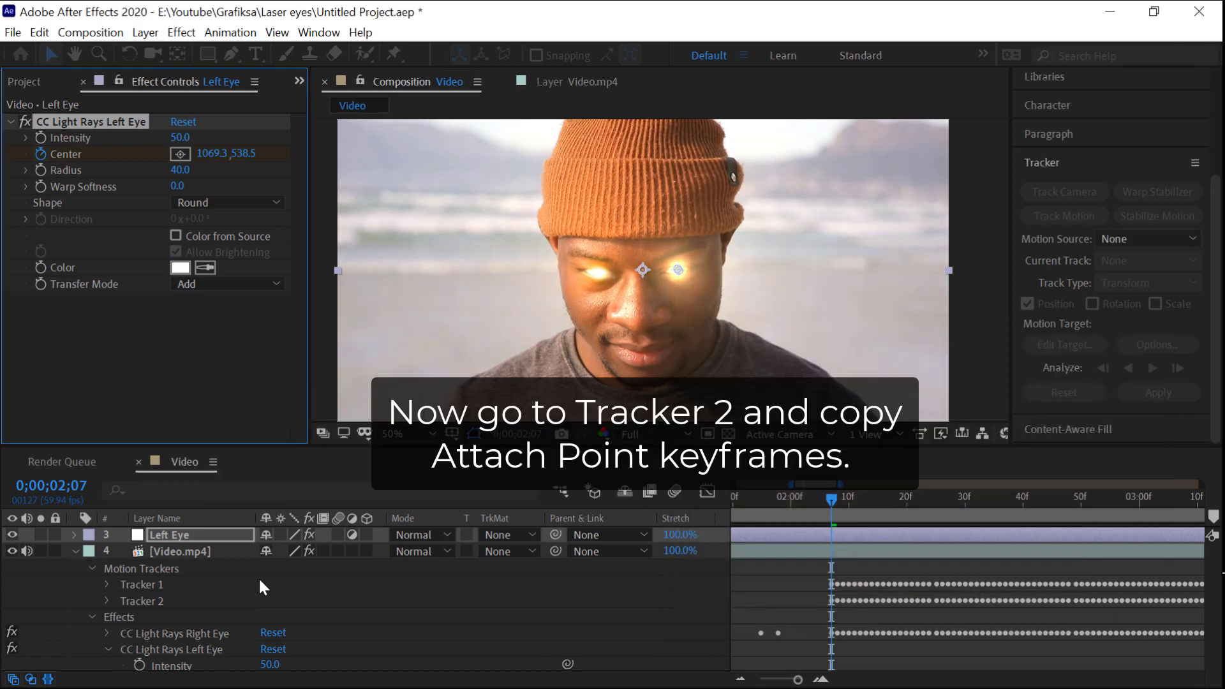
# Copy the Attach Point keyframes from Tracker 2's Track Point 1
pyautogui.click(108, 601)
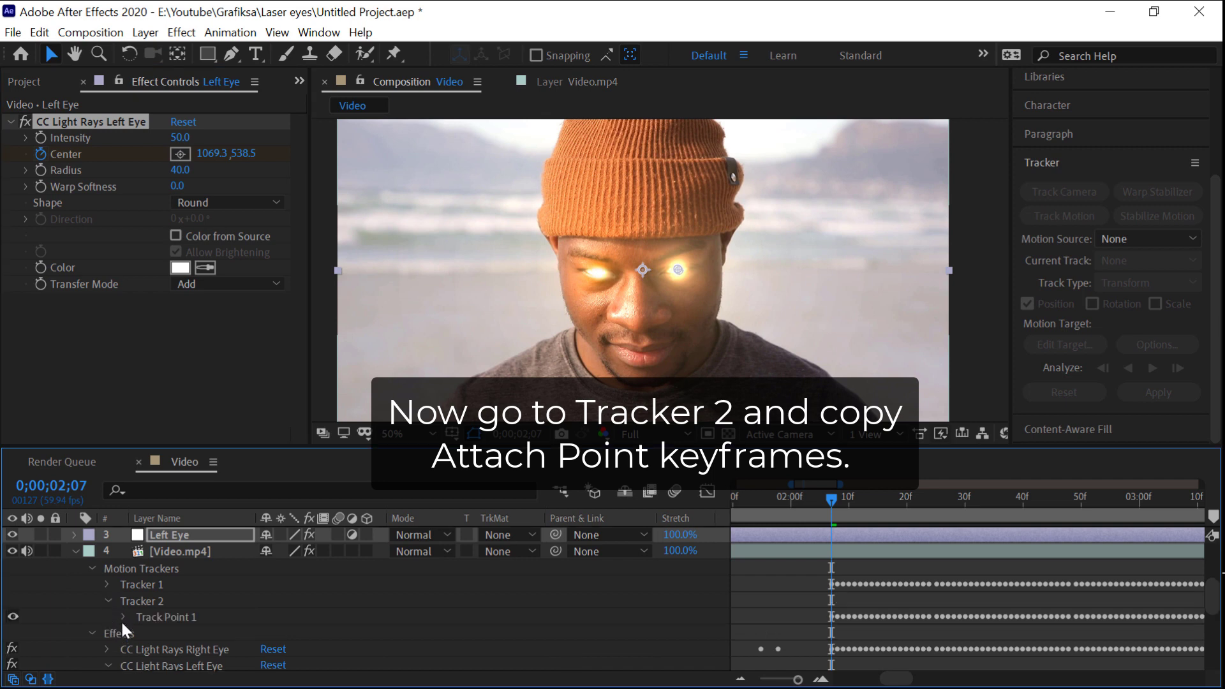
pyautogui.click(122, 618)
pyautogui.scroll(-2, 121, 620)
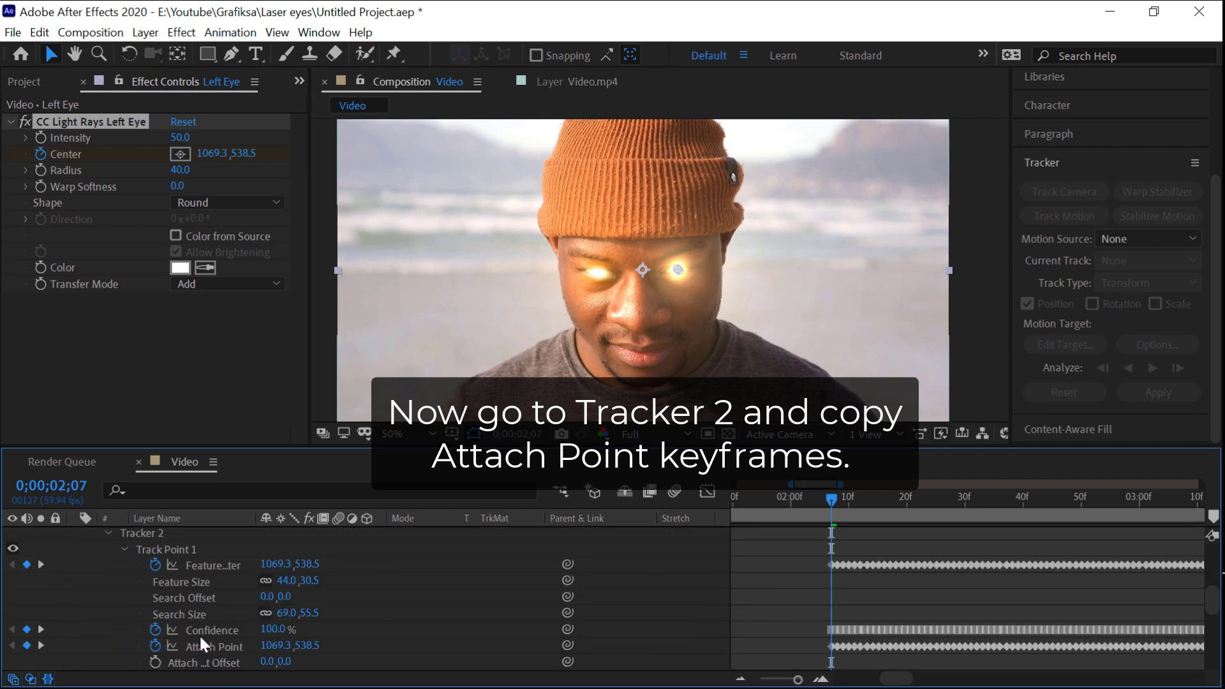
pyautogui.click(214, 647)
pyautogui.hotkey('ctrl', 'c')
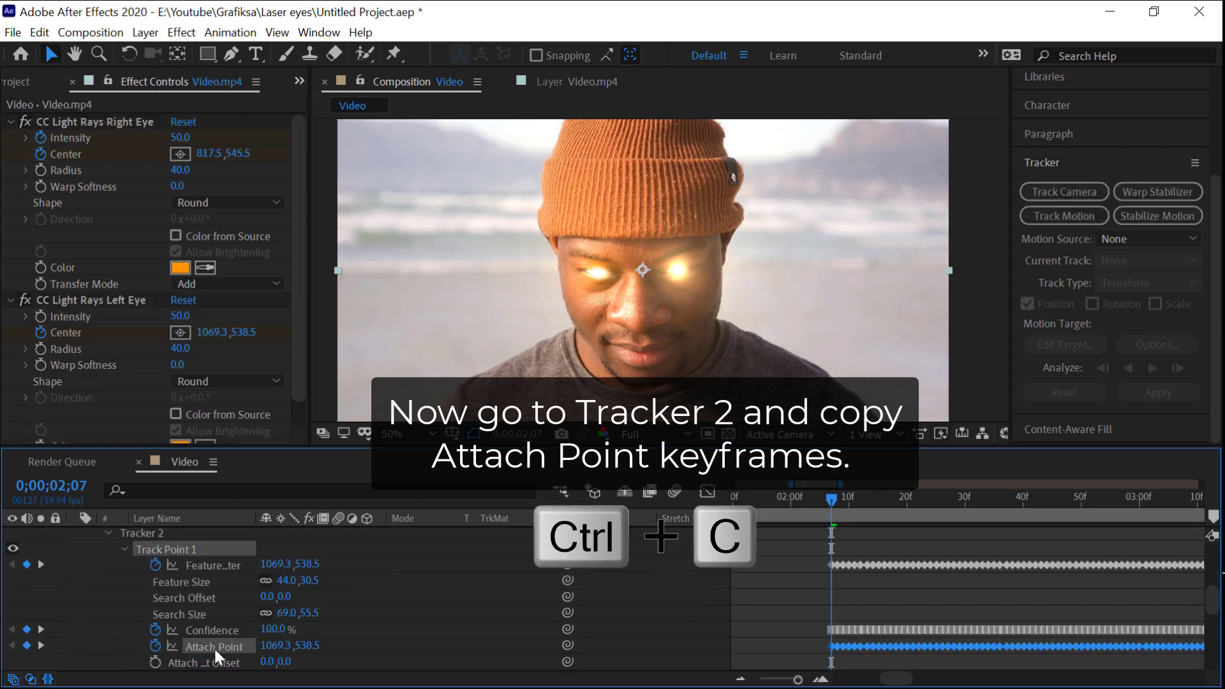
# Paste the tracked keyframes into Left Eye's Position, return to 1;56, and show keyframed properties
pyautogui.click(182, 614)
pyautogui.press('p')
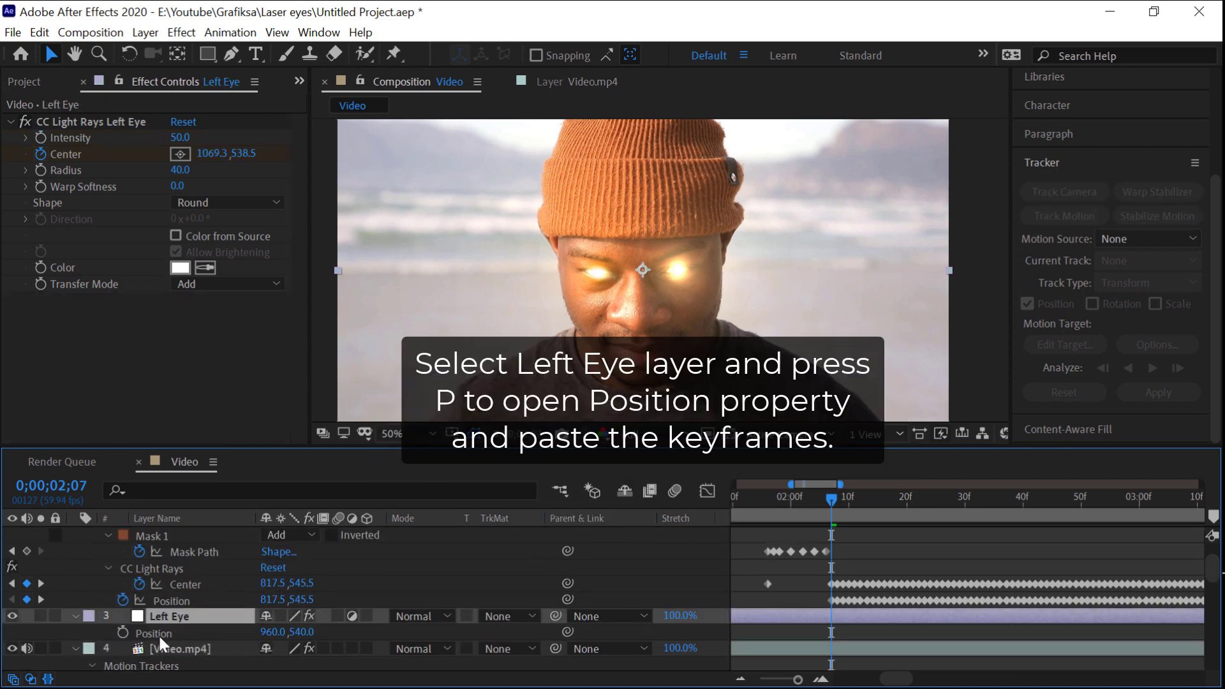
pyautogui.click(159, 634)
pyautogui.hotkey('ctrl', 'v')
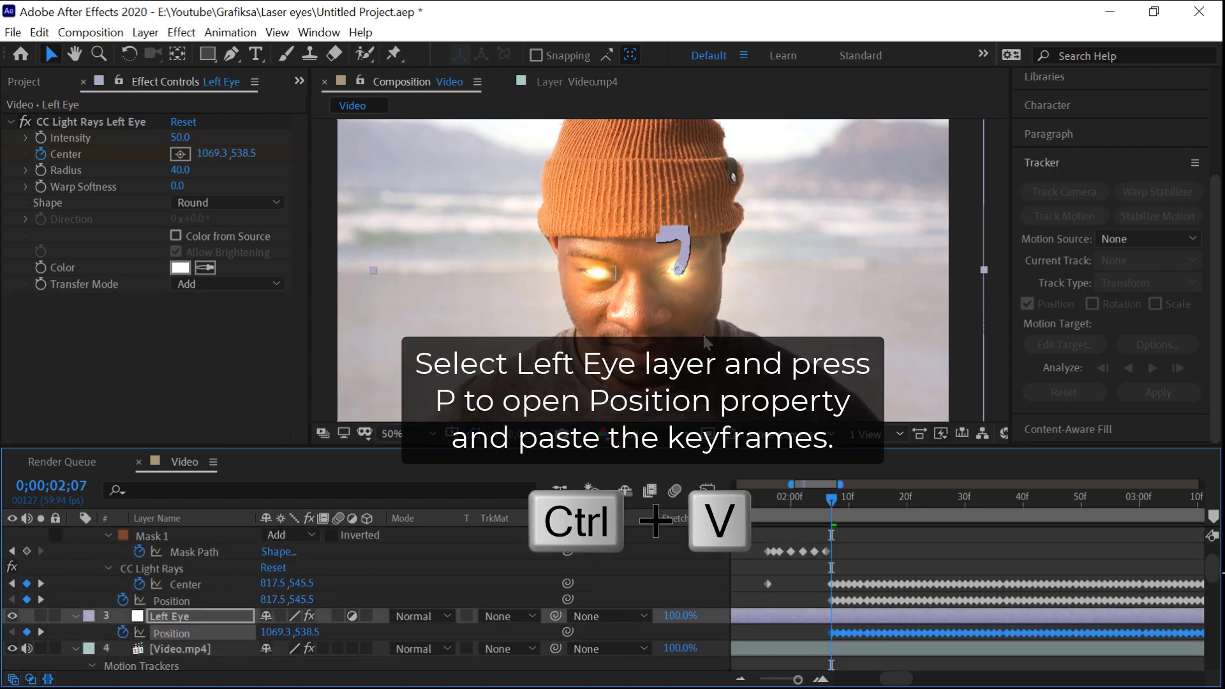
pyautogui.moveTo(831, 499); pyautogui.dragTo(768, 499)
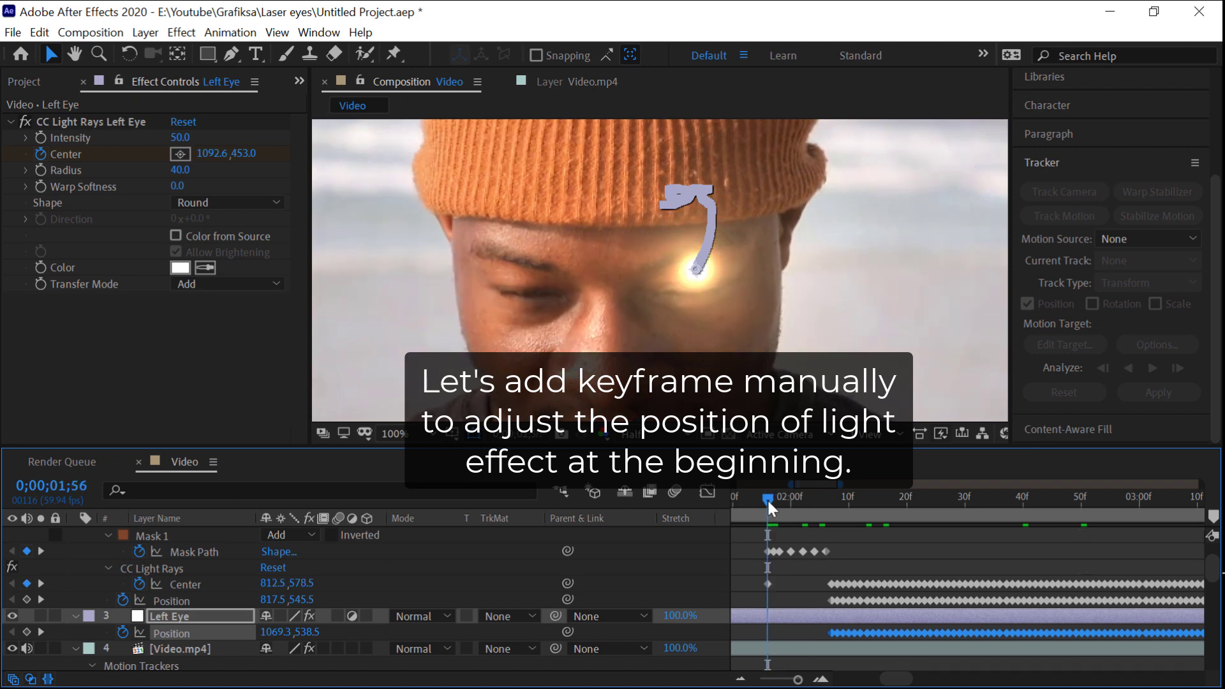
pyautogui.scroll(-3, 173, 563)
pyautogui.click(166, 566)
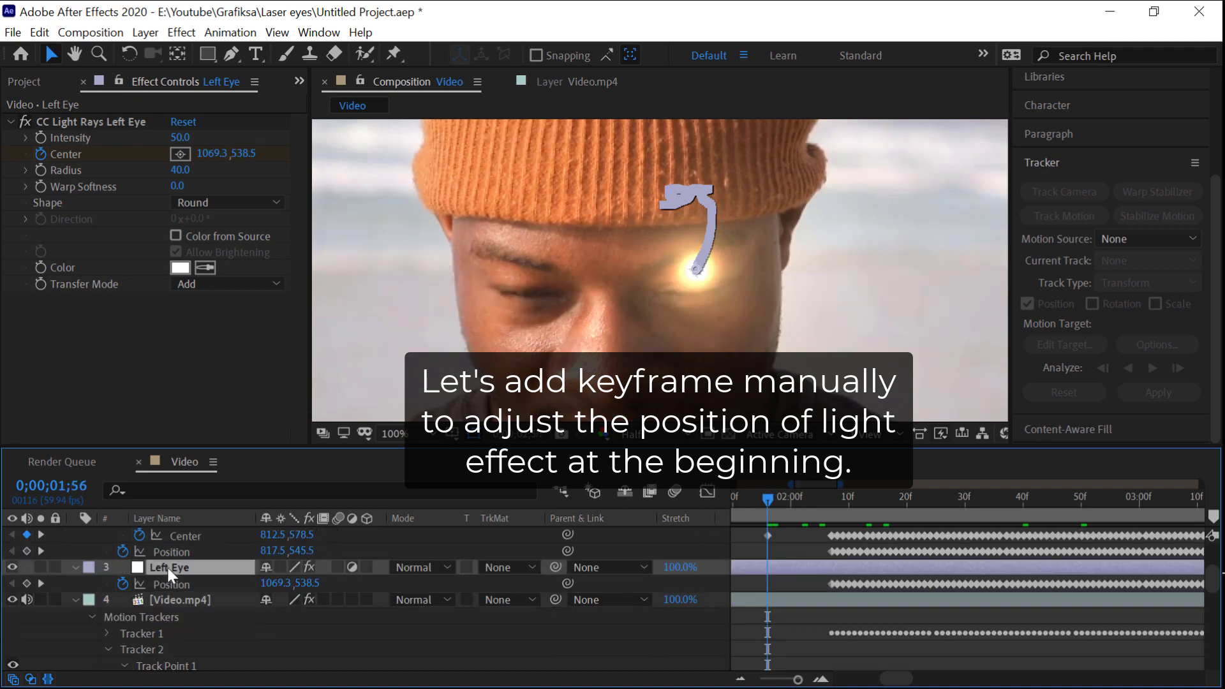
pyautogui.press('u')
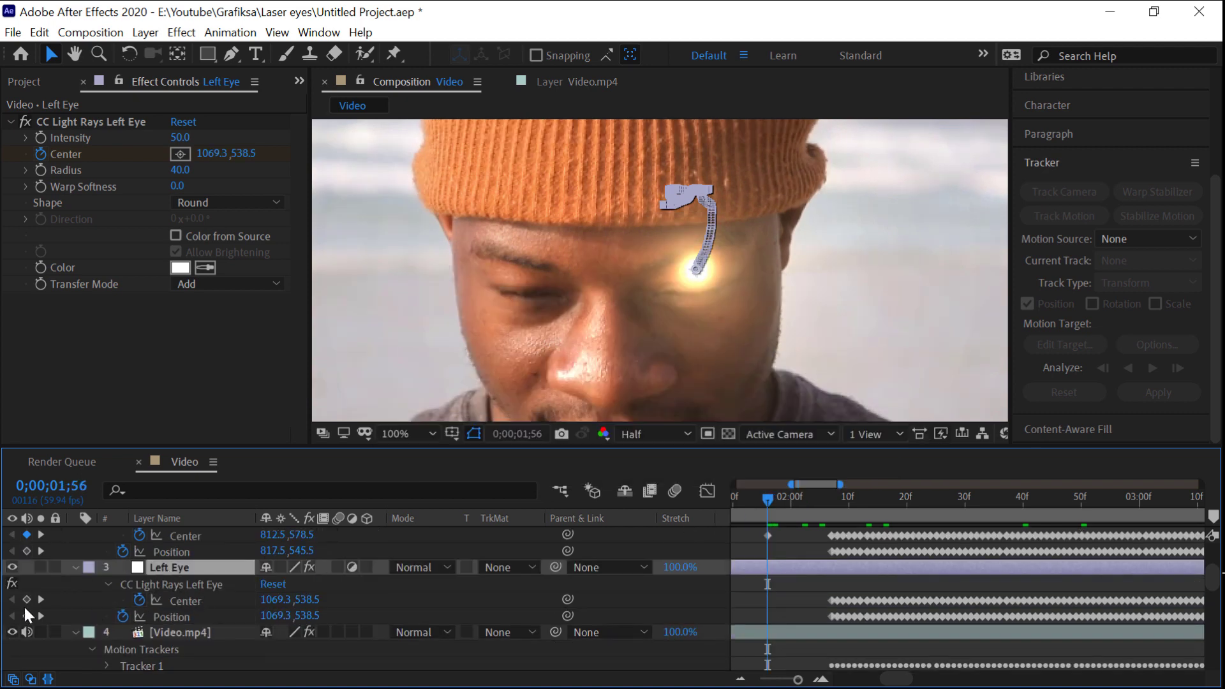
# Keyframe the Left Eye light rays Center at 1;56 and move it onto the eye at 1062.3, 575.0
pyautogui.click(26, 600)
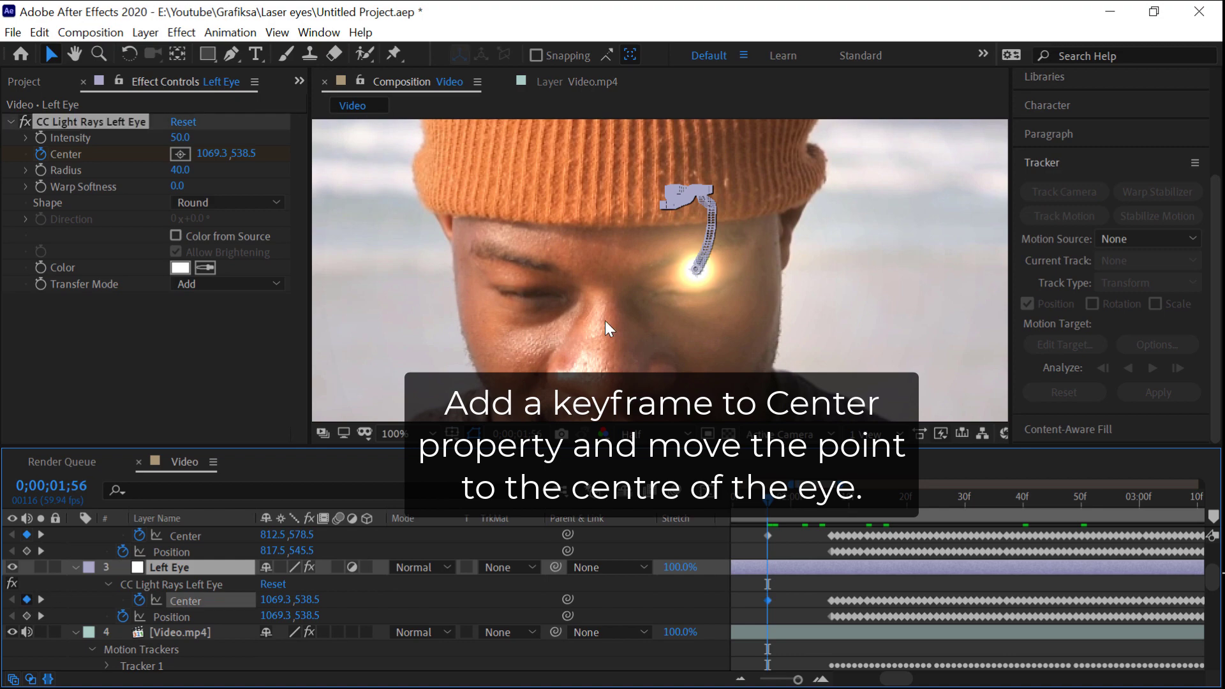
pyautogui.scroll(1, 657, 265)
pyautogui.moveTo(733, 286); pyautogui.dragTo(727, 339)
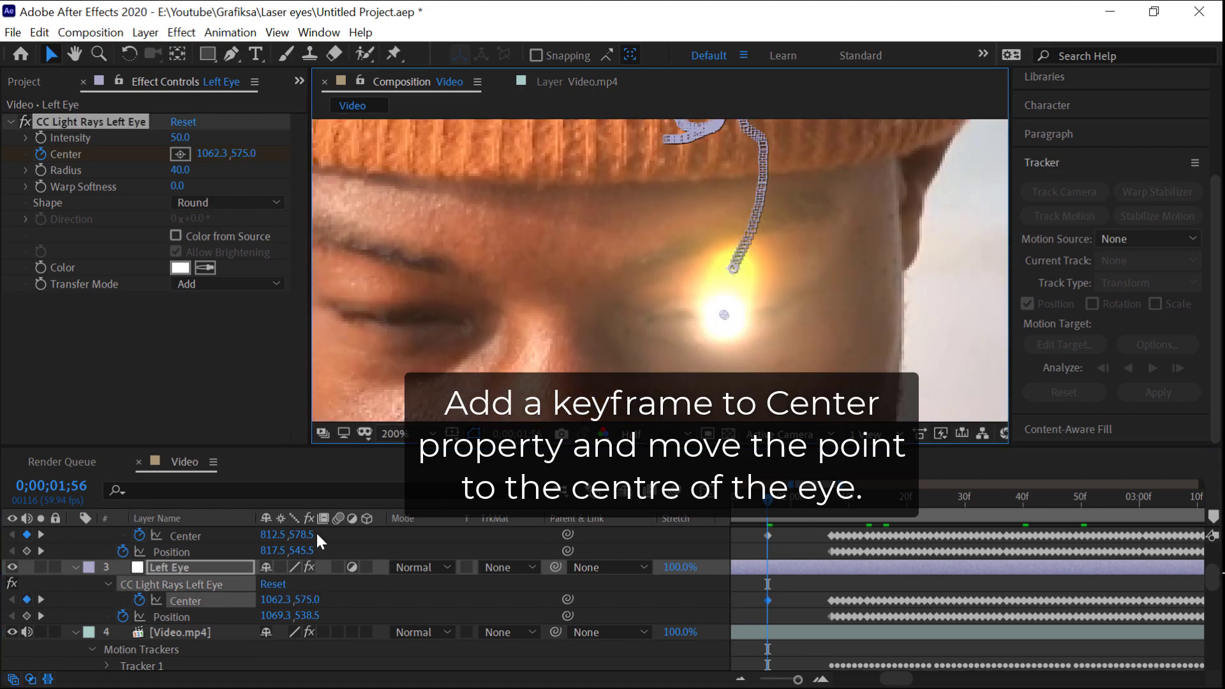
pyautogui.click(194, 630)
pyautogui.click(24, 300)
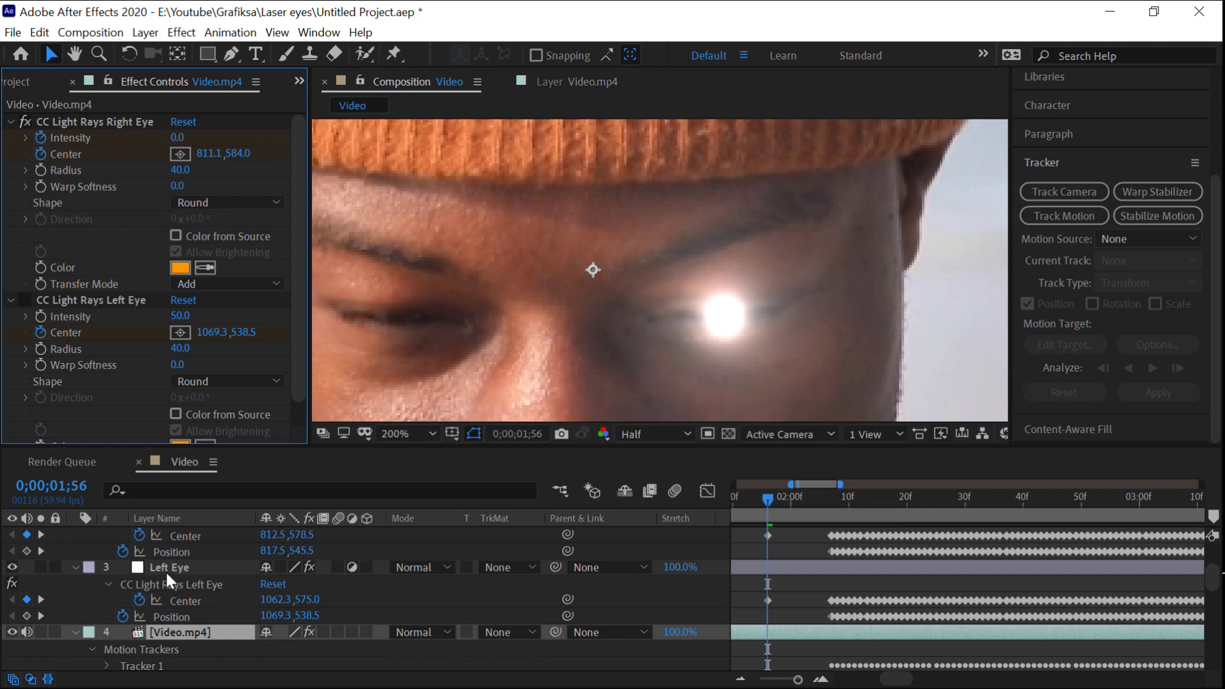
pyautogui.click(166, 571)
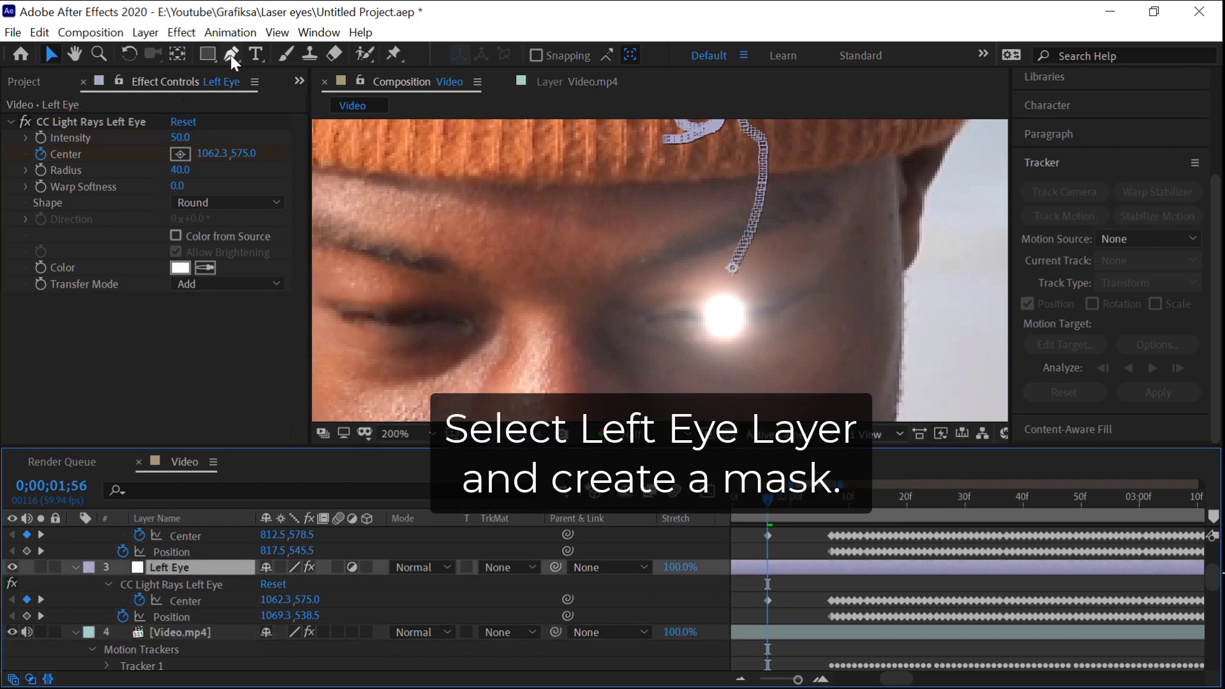
# Draw a closed four-point Pen mask around the left eye opening on the Left Eye layer
pyautogui.press('h')
pyautogui.scroll(2, 593, 207)
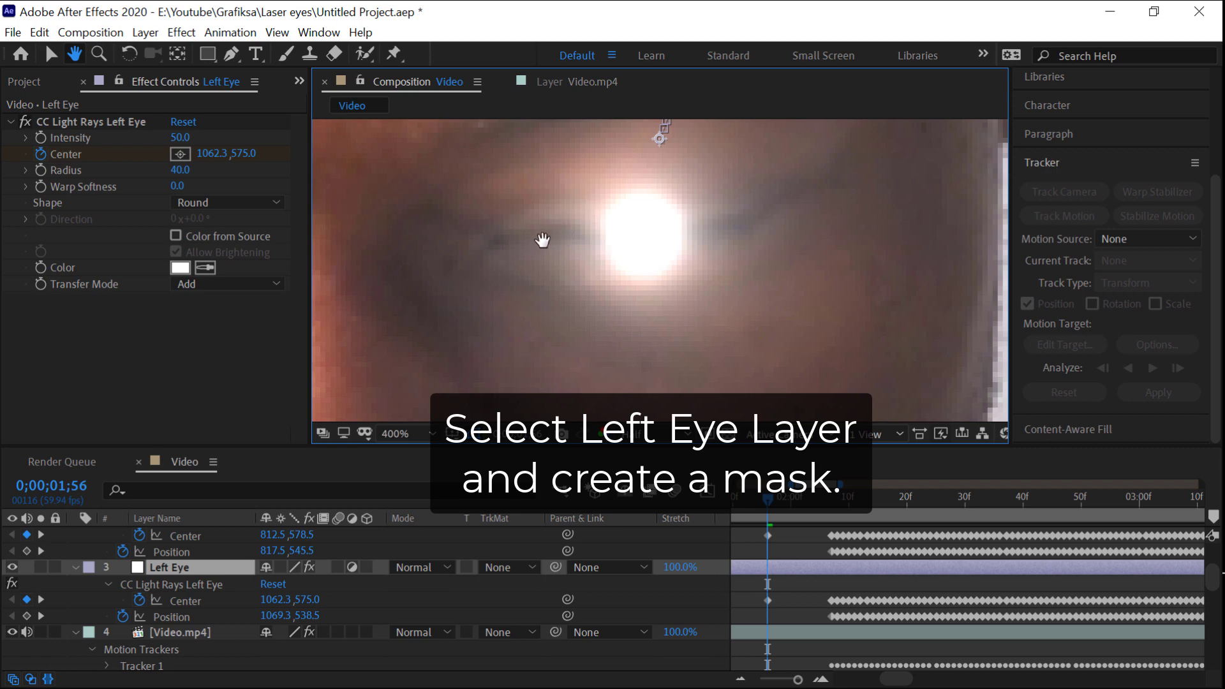
pyautogui.press('g')
pyautogui.click(497, 240)
pyautogui.moveTo(640, 199); pyautogui.dragTo(677, 200)
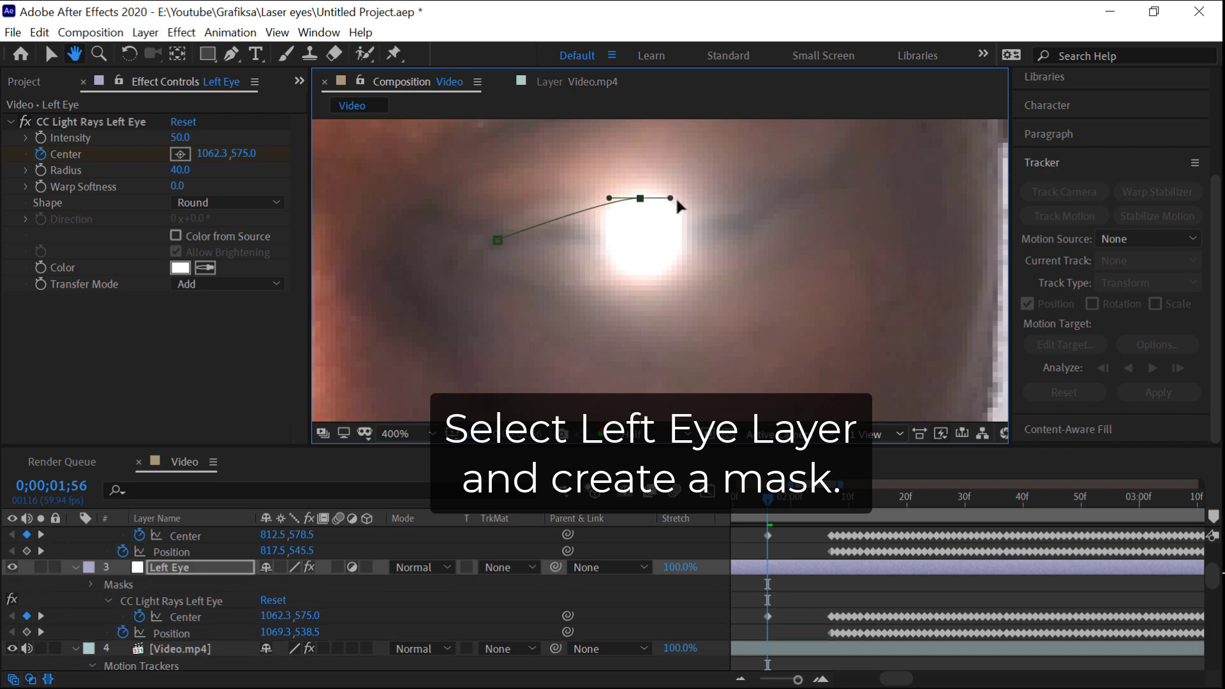
pyautogui.click(768, 220)
pyautogui.moveTo(648, 273); pyautogui.dragTo(594, 271)
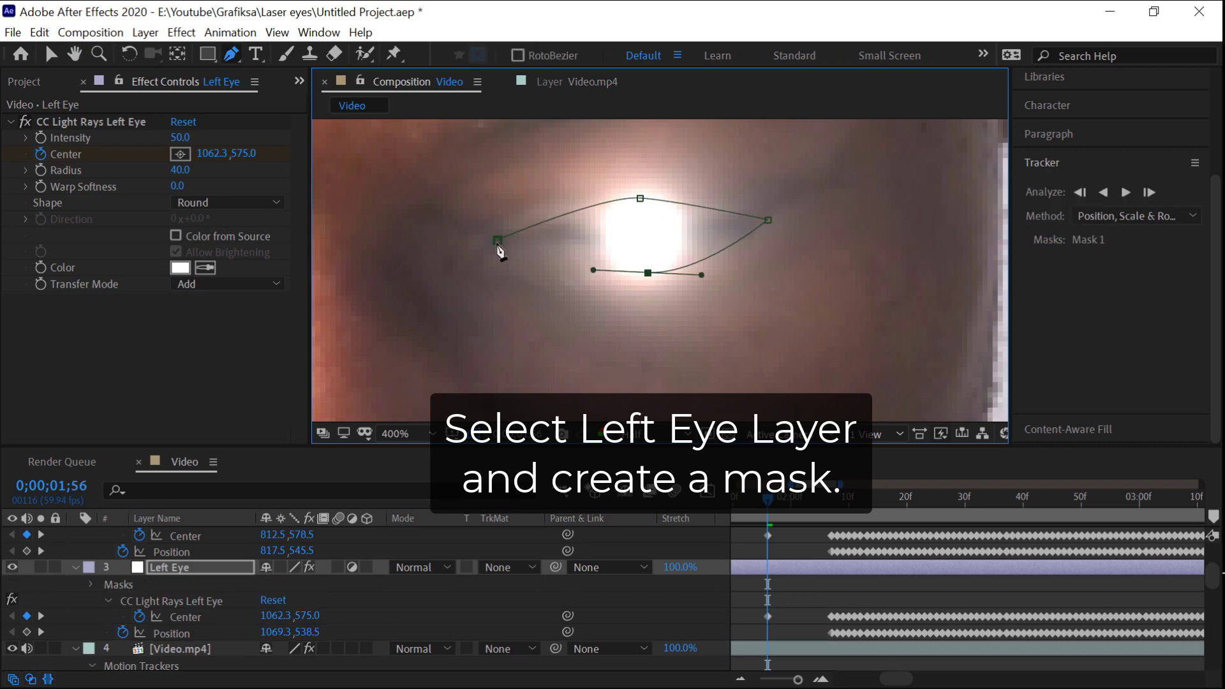
pyautogui.click(498, 241)
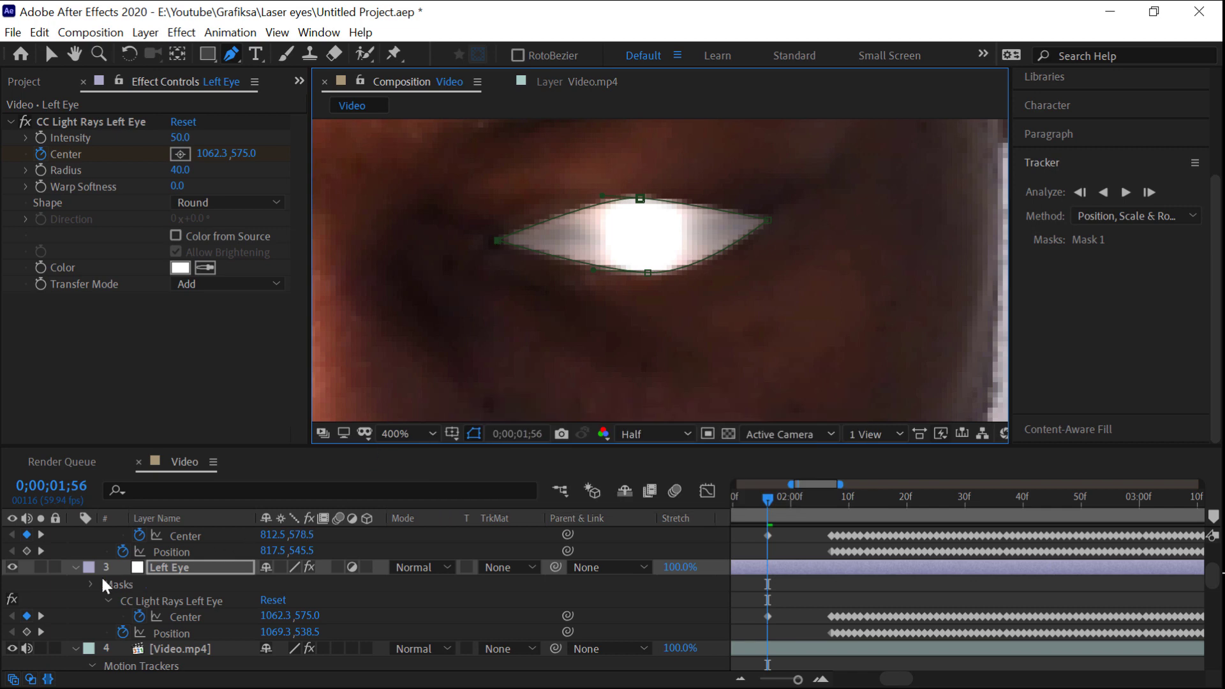
# Set Mask 1's feather to 14 pixels
pyautogui.click(90, 584)
pyautogui.click(108, 600)
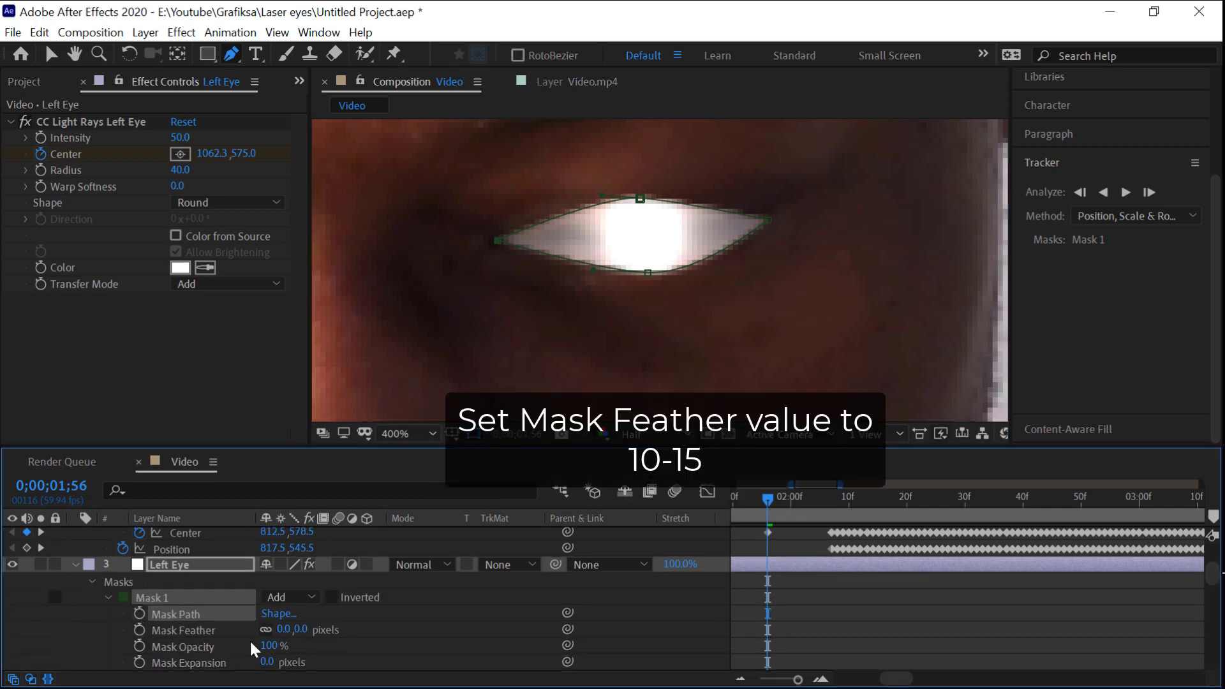
pyautogui.moveTo(281, 630); pyautogui.dragTo(288, 630)
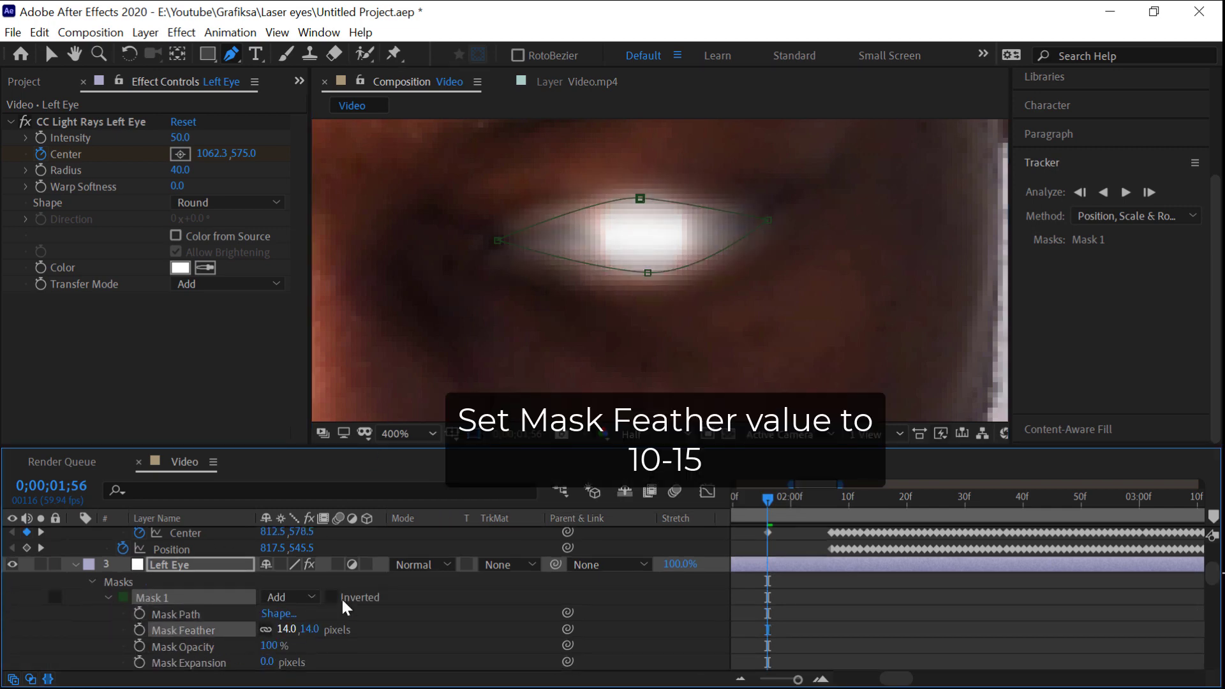
# Start Mask Path keyframes at 1;56 and reshape the mask to fit the eye at 1;58
pyautogui.click(139, 613)
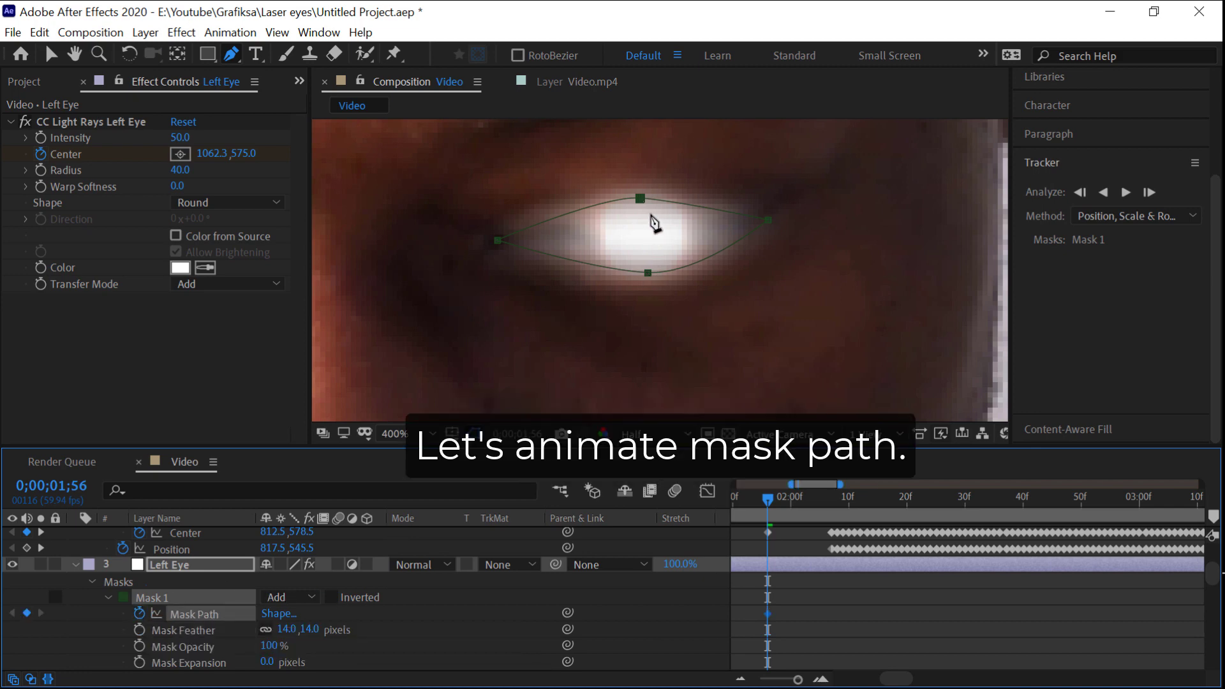
pyautogui.click(51, 53)
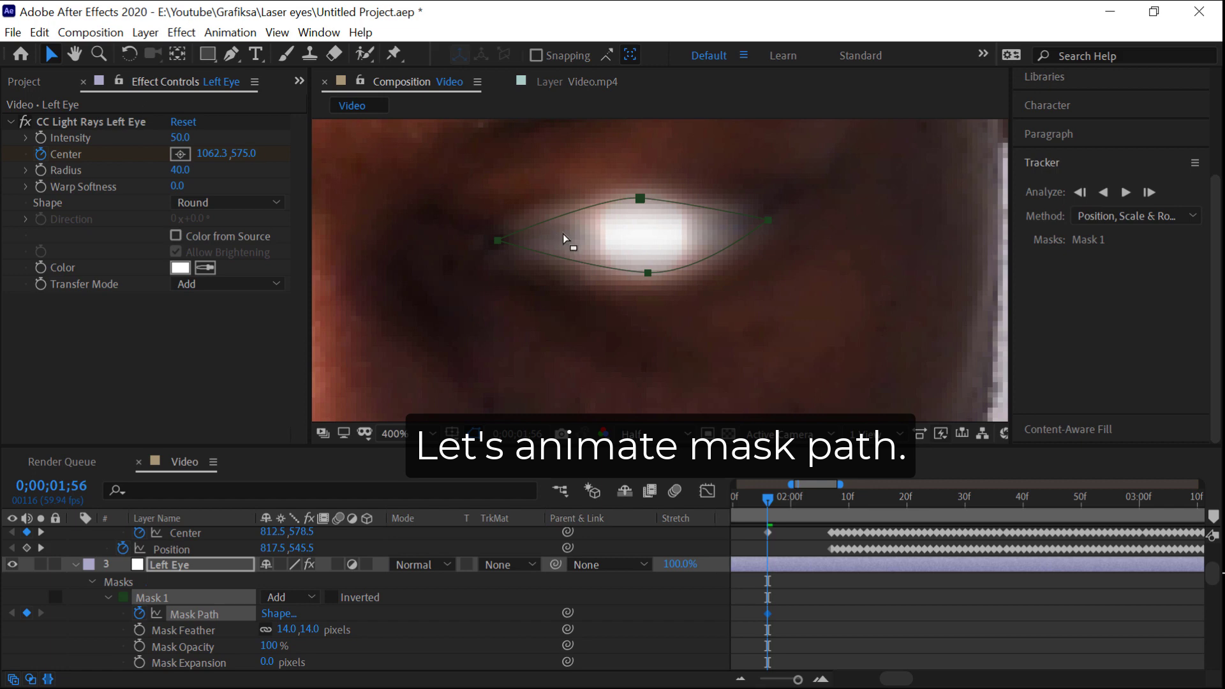
pyautogui.click(638, 207)
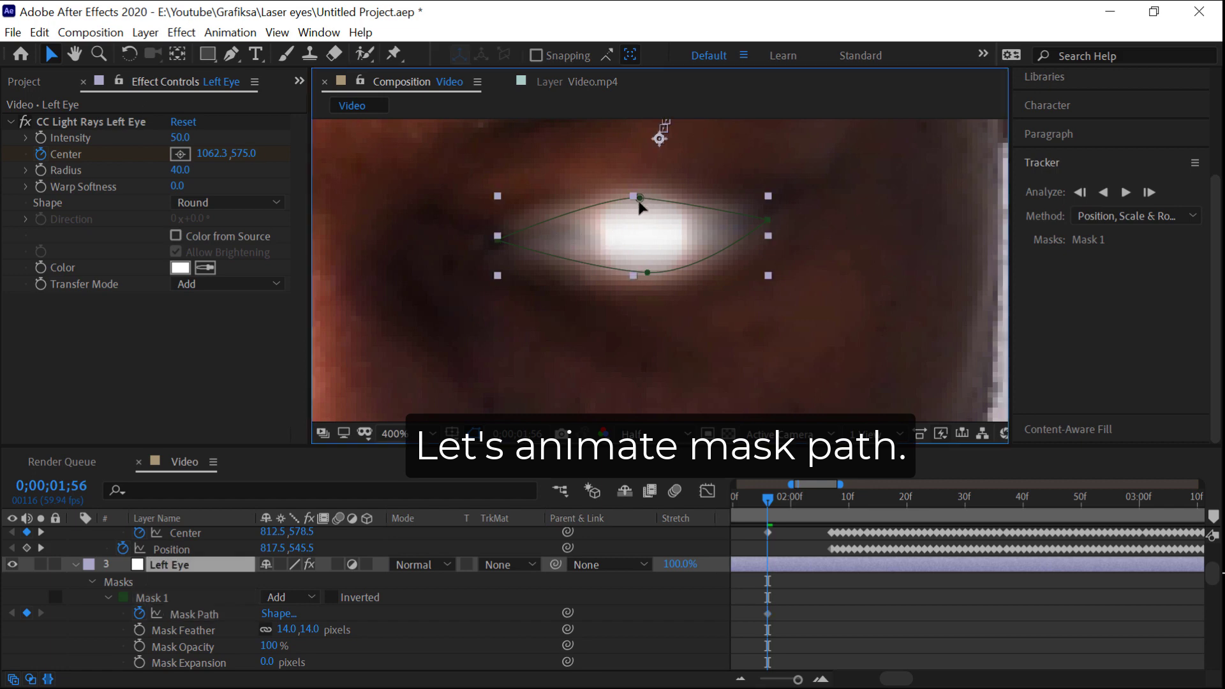
pyautogui.press('pagedown')
pyautogui.press('pagedown')
pyautogui.moveTo(646, 274); pyautogui.dragTo(643, 171)
# Refine the mask outline around the eye at frames 1;57 and 1;58
pyautogui.press('pageup')
pyautogui.press('pageup')
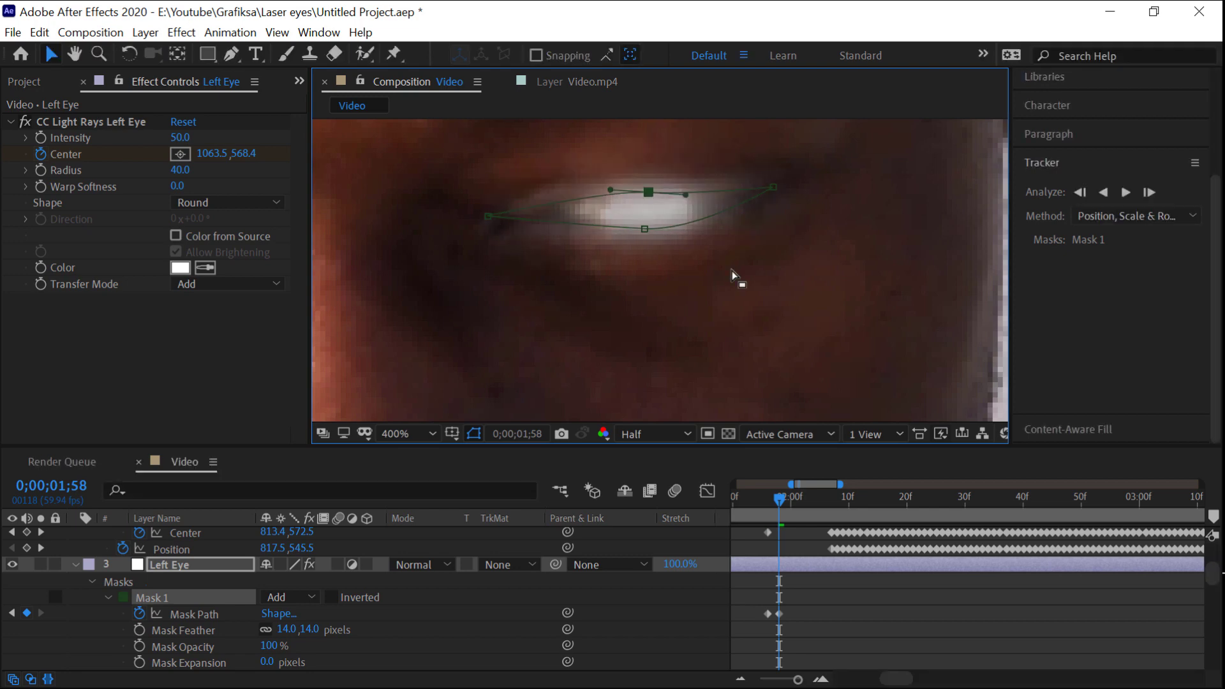
pyautogui.scroll(-4, 738, 273)
pyautogui.scroll(2, 706, 295)
pyautogui.scroll(2, 706, 295)
pyautogui.moveTo(309, 255); pyautogui.dragTo(153, 255)
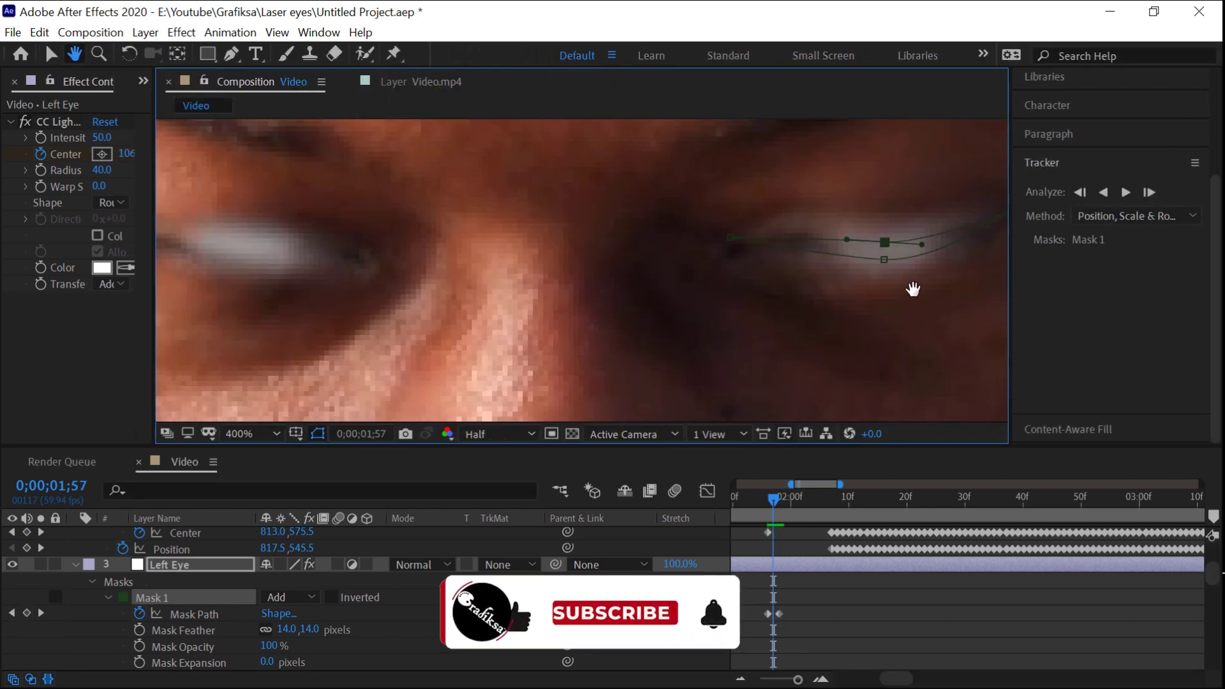
pyautogui.press('pagedown')
pyautogui.moveTo(887, 256); pyautogui.dragTo(885, 266)
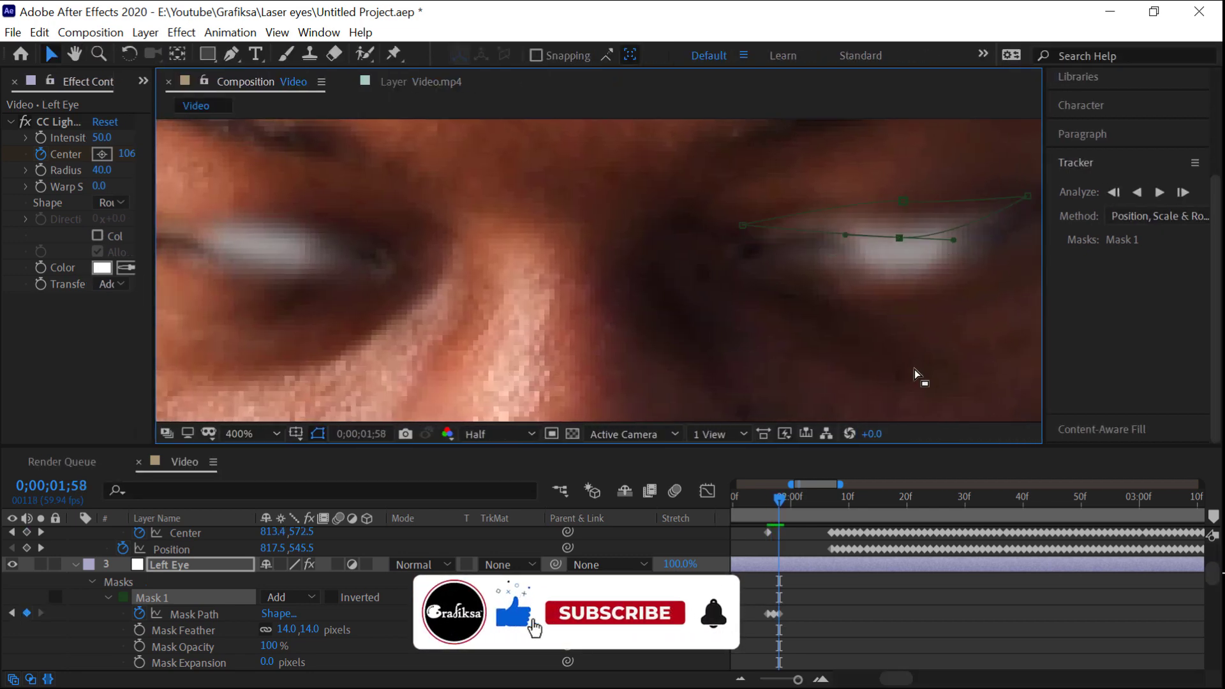
pyautogui.press('pagedown')
pyautogui.moveTo(902, 200); pyautogui.dragTo(904, 167)
# Reshape the mask to follow the opening eye at 2;00, 2;02 and 2;04
pyautogui.press('pagedown')
pyautogui.press('pagedown')
pyautogui.moveTo(899, 238); pyautogui.dragTo(899, 227)
pyautogui.press('pagedown')
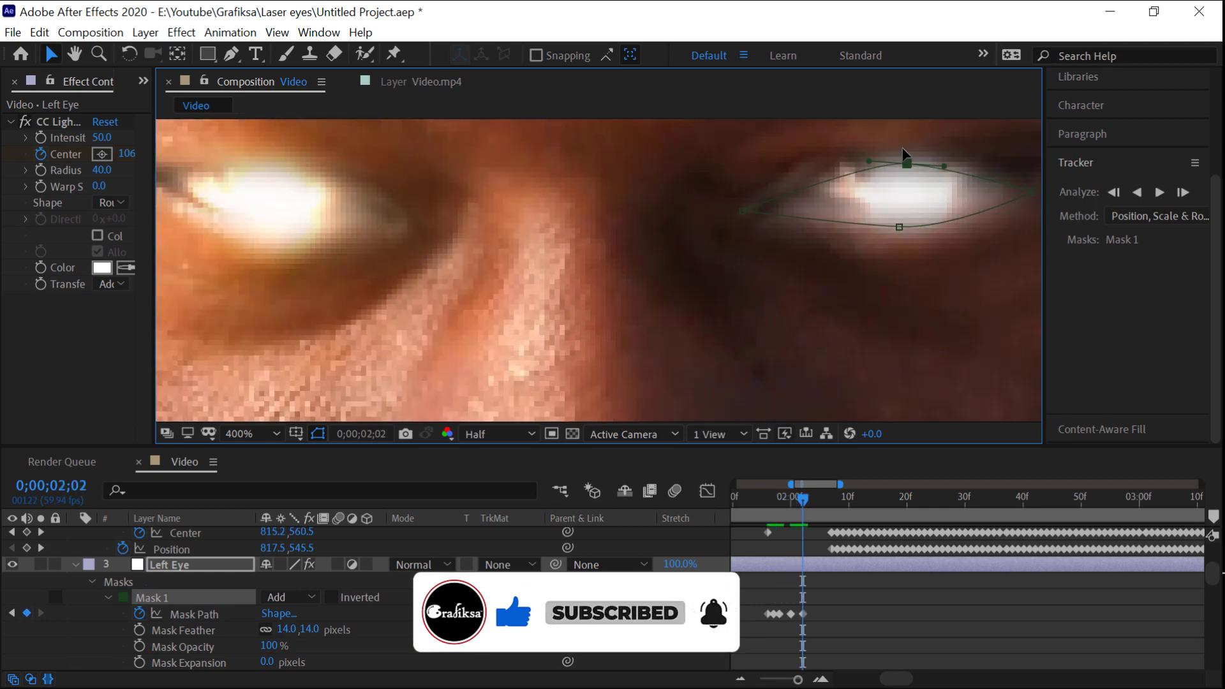
pyautogui.press('pagedown')
pyautogui.moveTo(1033, 192); pyautogui.dragTo(1015, 223)
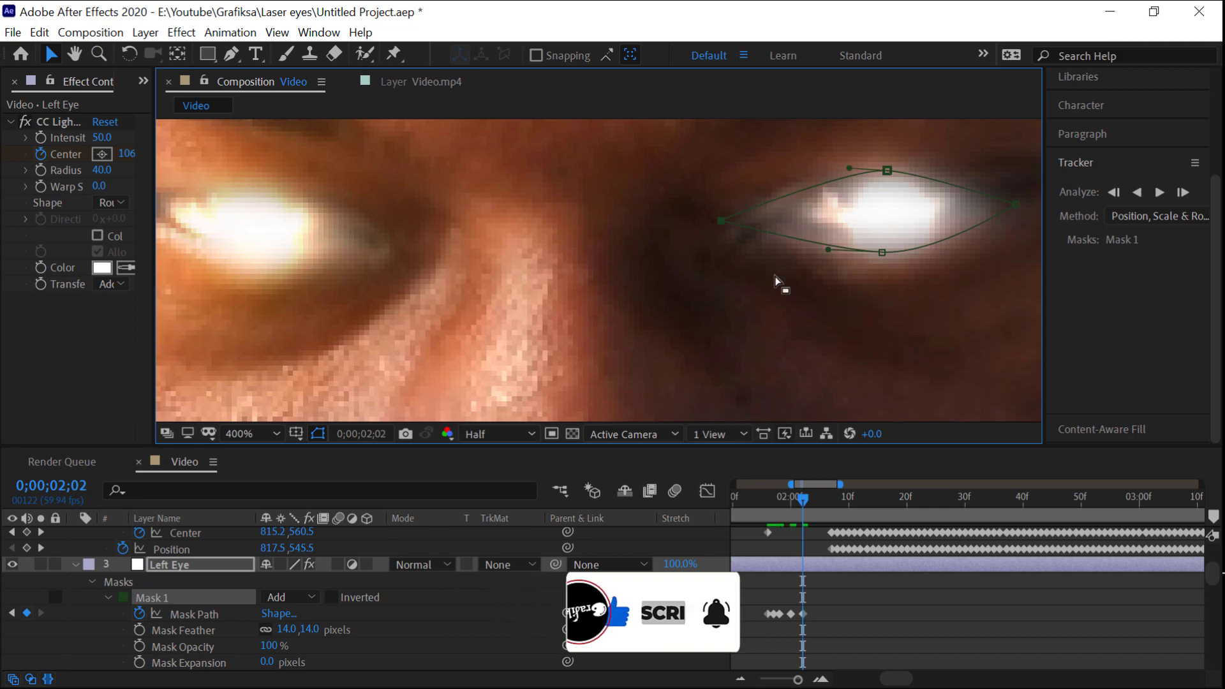
pyautogui.press('pagedown')
pyautogui.press('pagedown')
pyautogui.moveTo(890, 155); pyautogui.dragTo(889, 151)
pyautogui.moveTo(1016, 204); pyautogui.dragTo(1021, 181)
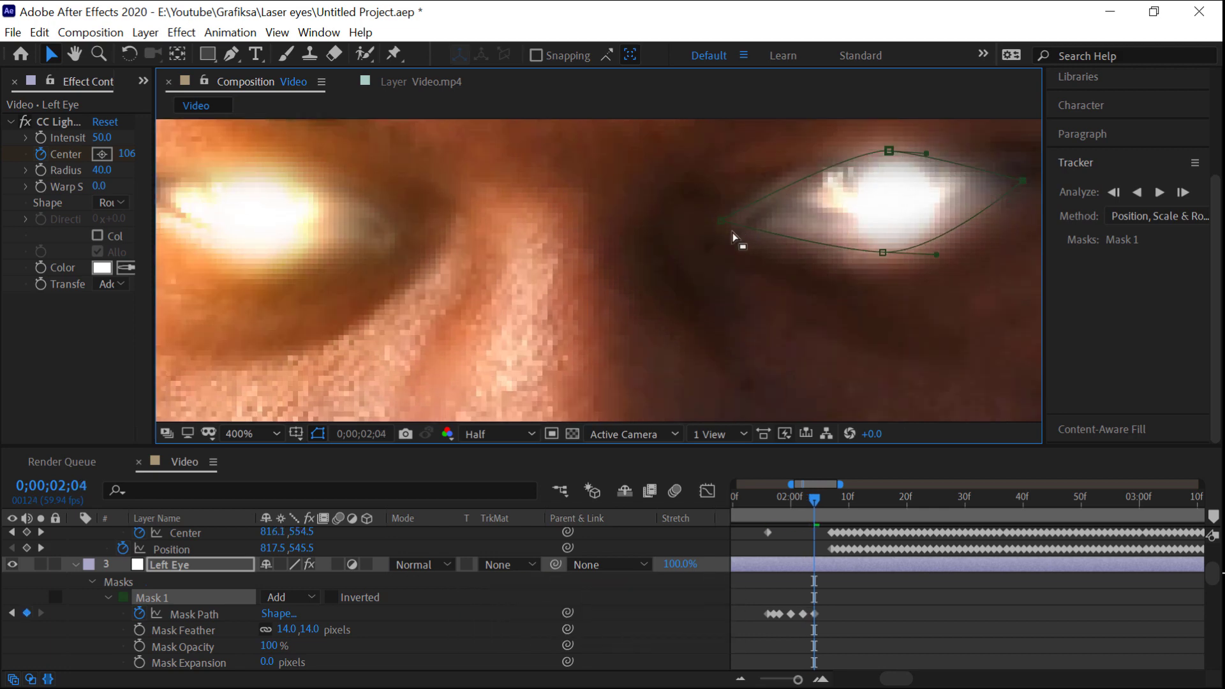
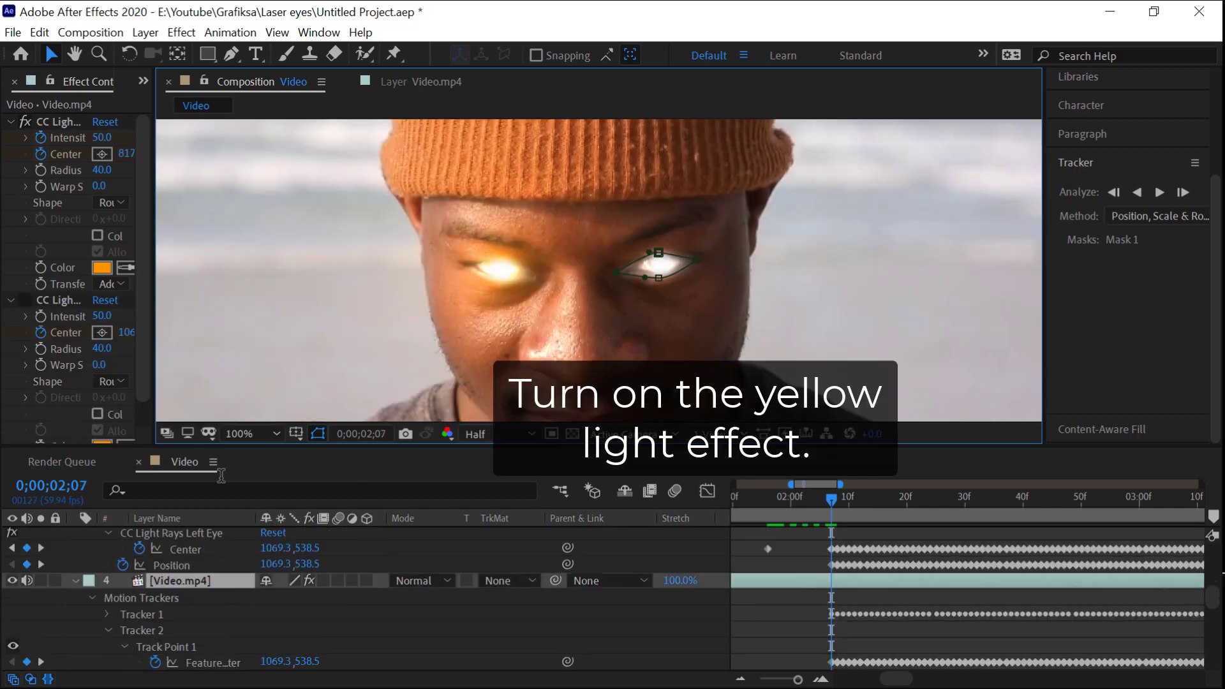
# Widen Effect Controls, enable CC Light Rays Left Eye, and go to frame 1;56
pyautogui.moveTo(155, 281); pyautogui.dragTo(347, 274)
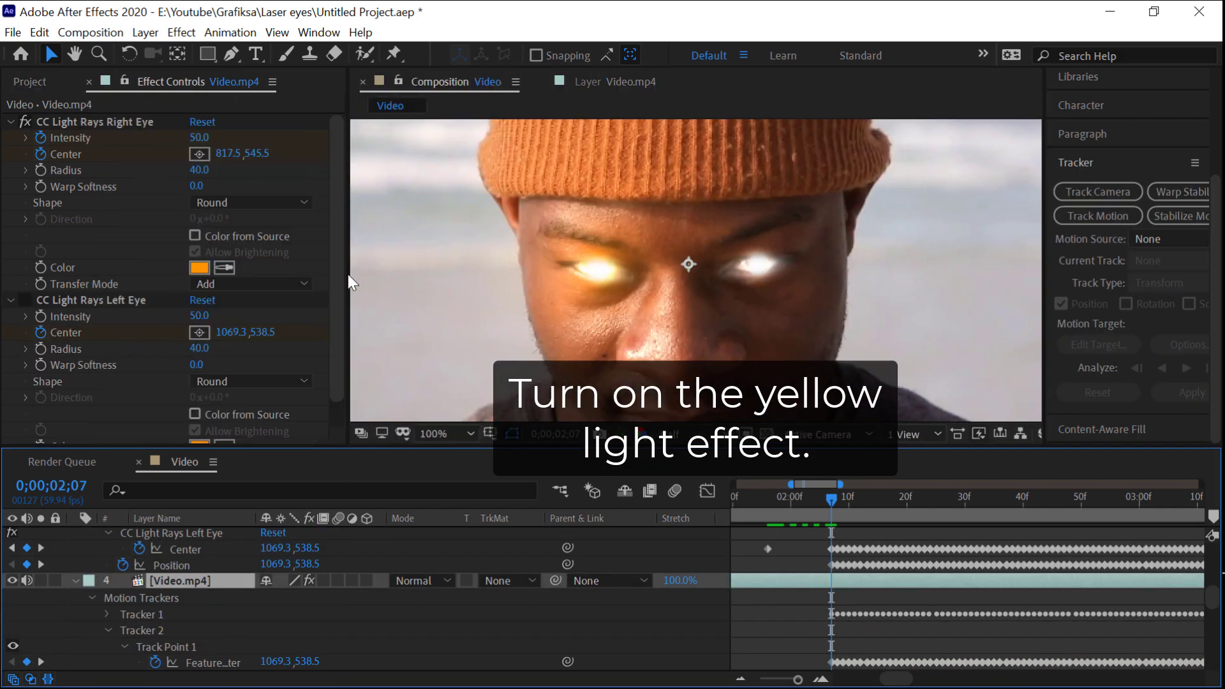
pyautogui.click(25, 301)
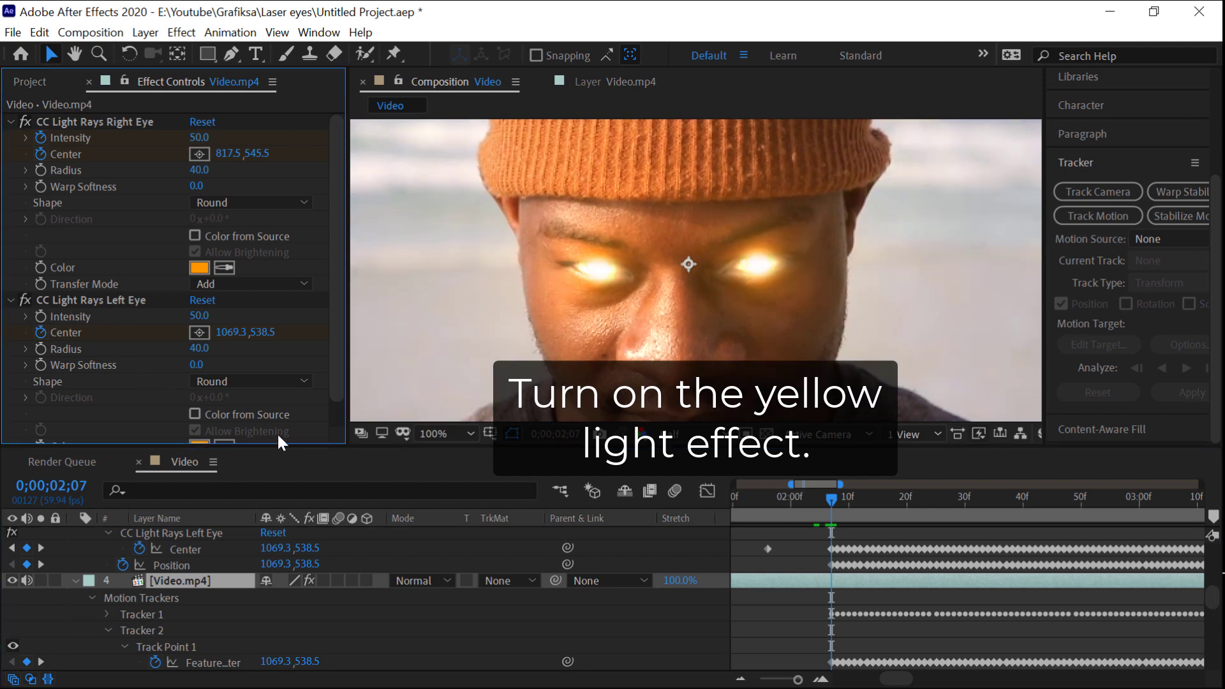
pyautogui.click(808, 498)
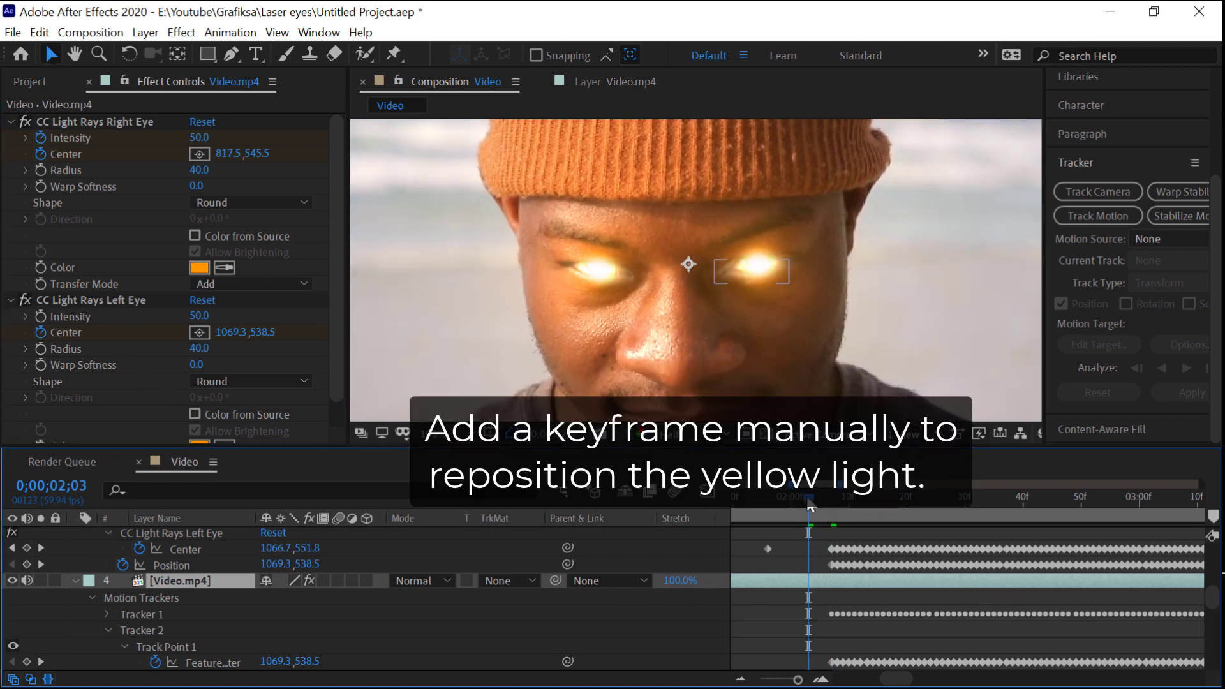
pyautogui.click(767, 500)
# Keyframe the left-eye glow Center onto the closed eye at 1067.3, 574.0
pyautogui.scroll(-2, 220, 606)
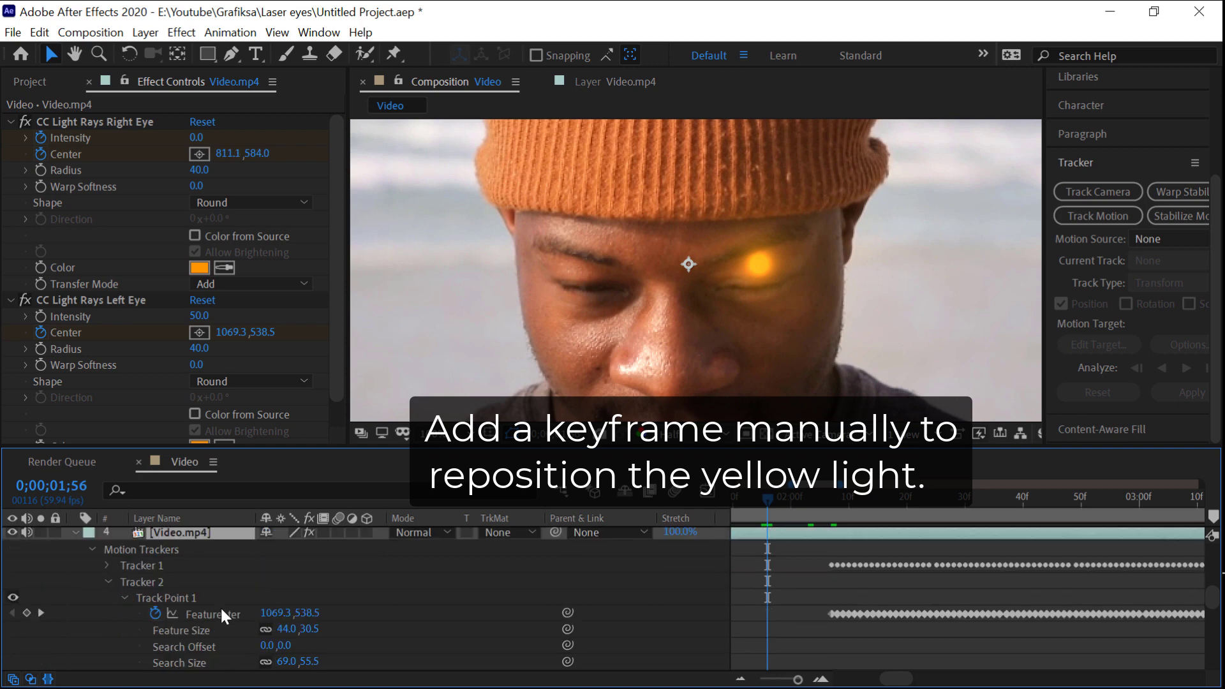
pyautogui.scroll(-2, 220, 606)
pyautogui.scroll(-3, 220, 614)
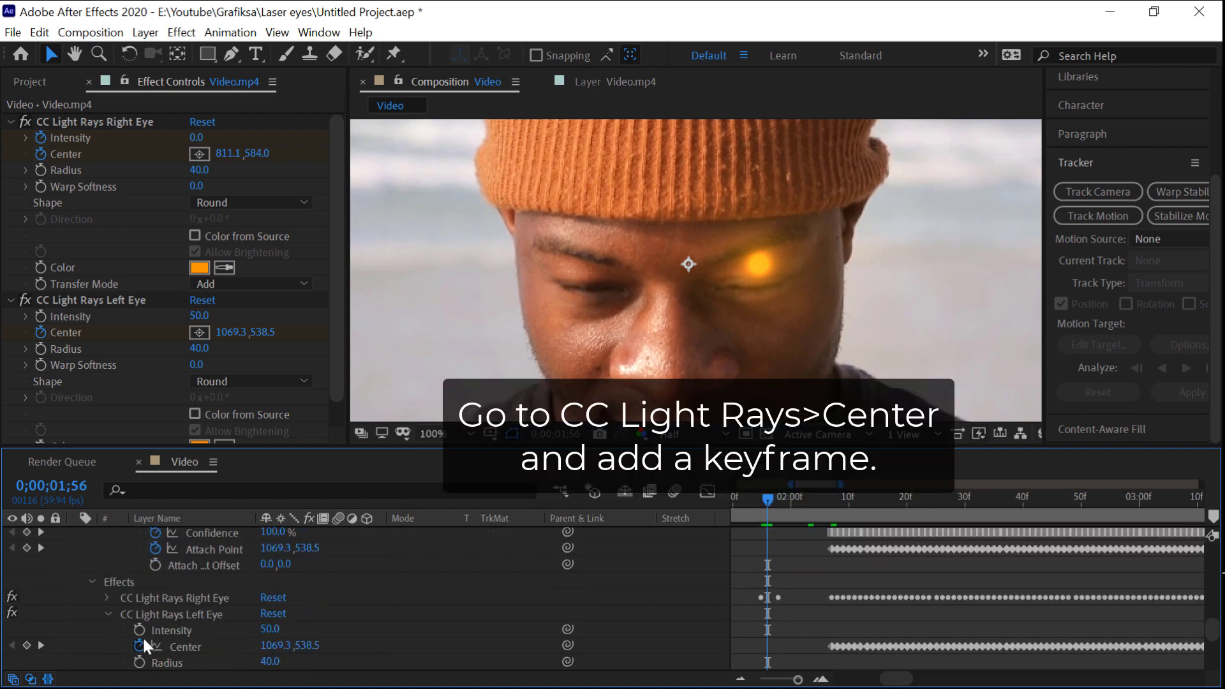
pyautogui.click(27, 645)
pyautogui.press('.')
pyautogui.moveTo(822, 268); pyautogui.dragTo(819, 301)
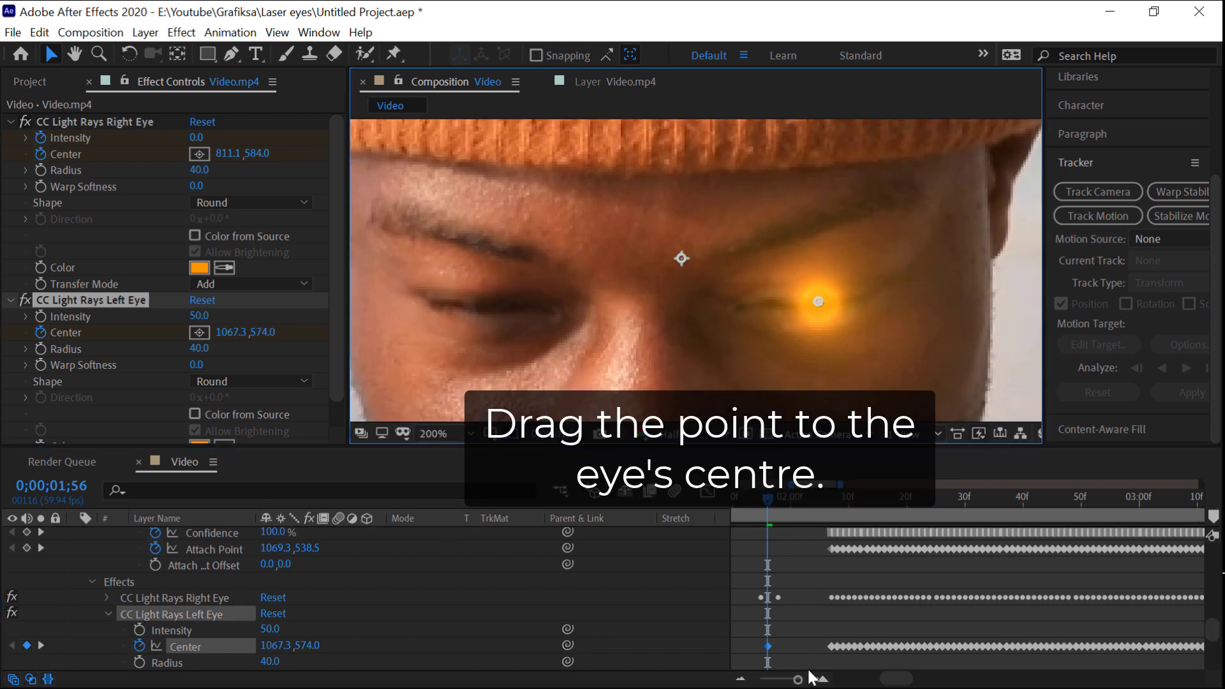
# Keyframe left-eye glow Intensity at 0 on 1;56 and 50 on 2;07
pyautogui.click(140, 629)
pyautogui.click(270, 630)
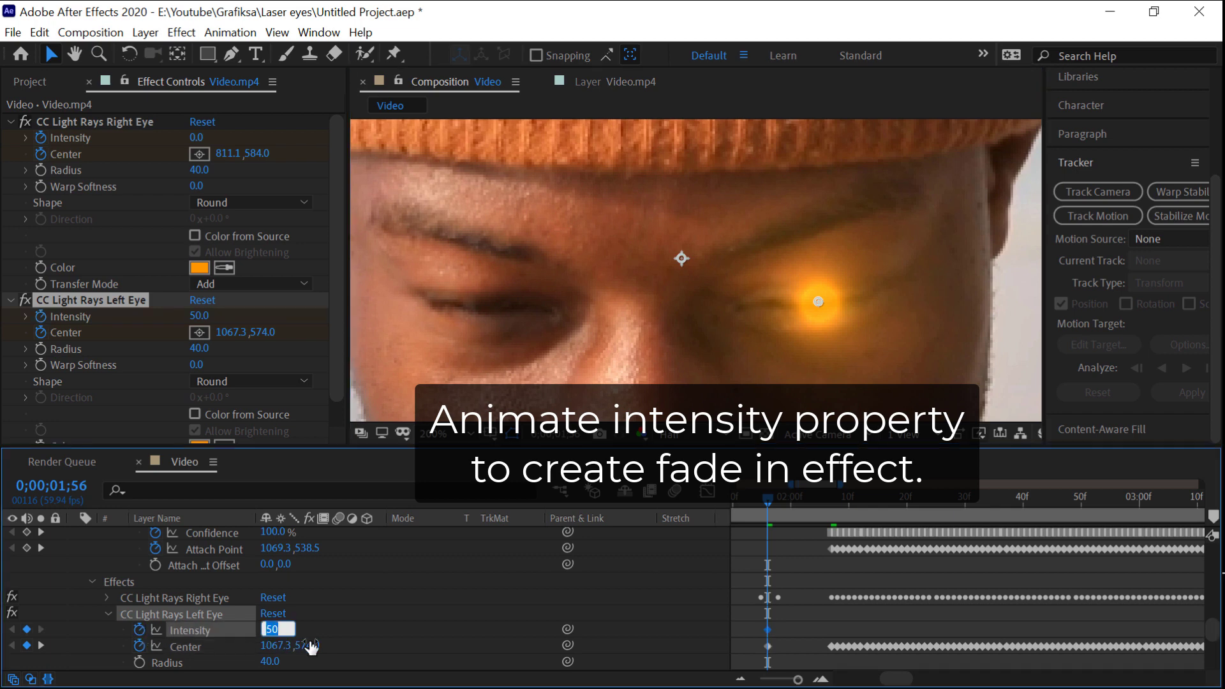
pyautogui.write('0')
pyautogui.press('Return')
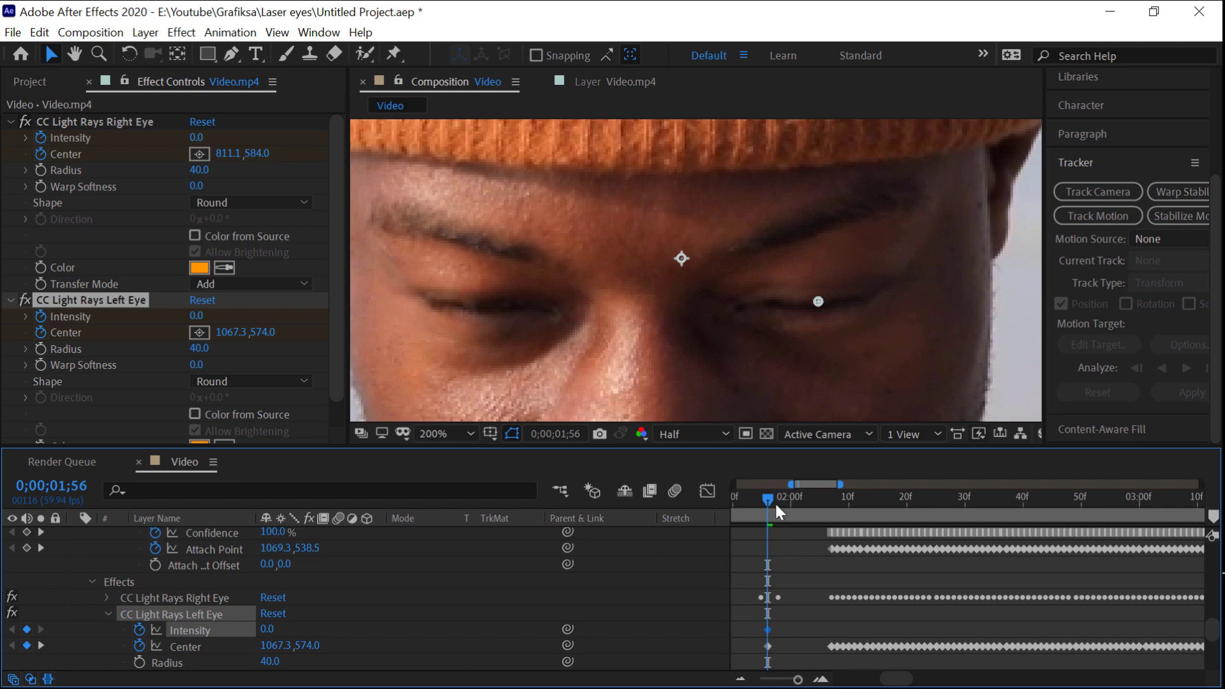
pyautogui.moveTo(774, 502); pyautogui.dragTo(831, 499)
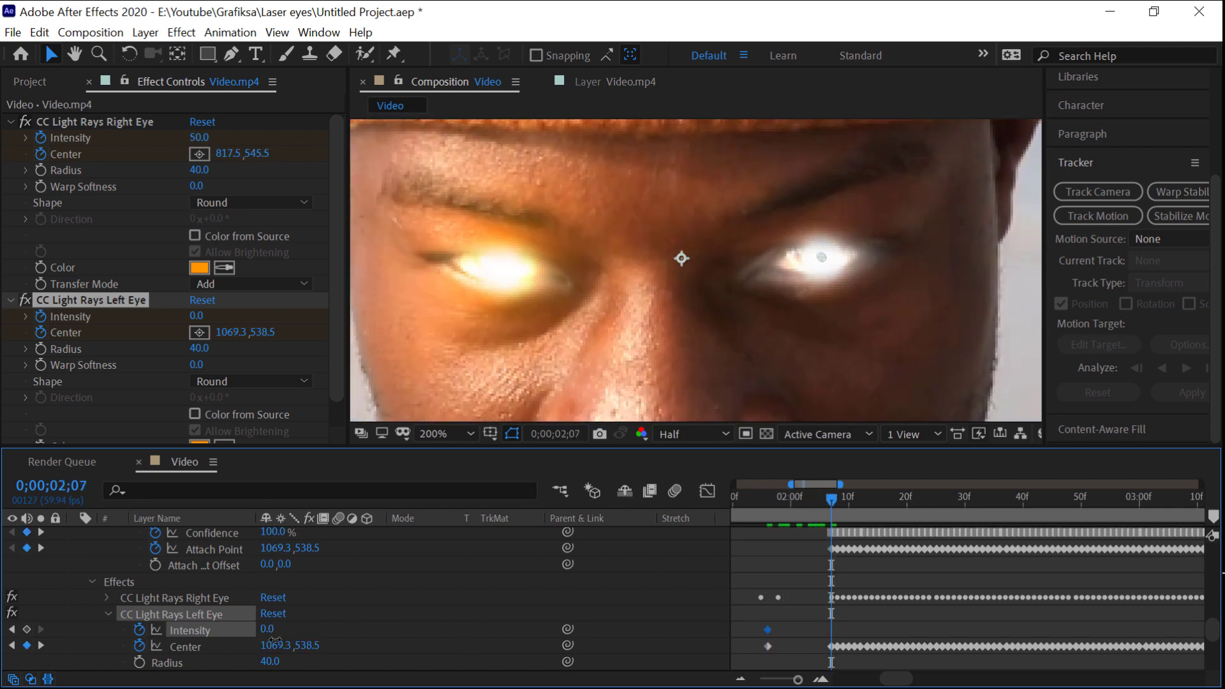
pyautogui.write('5')
pyautogui.write('0')
pyautogui.press('Return')
# Nudge the first Intensity keyframe slightly later, to about frame 1;58
pyautogui.moveTo(837, 503); pyautogui.dragTo(780, 504)
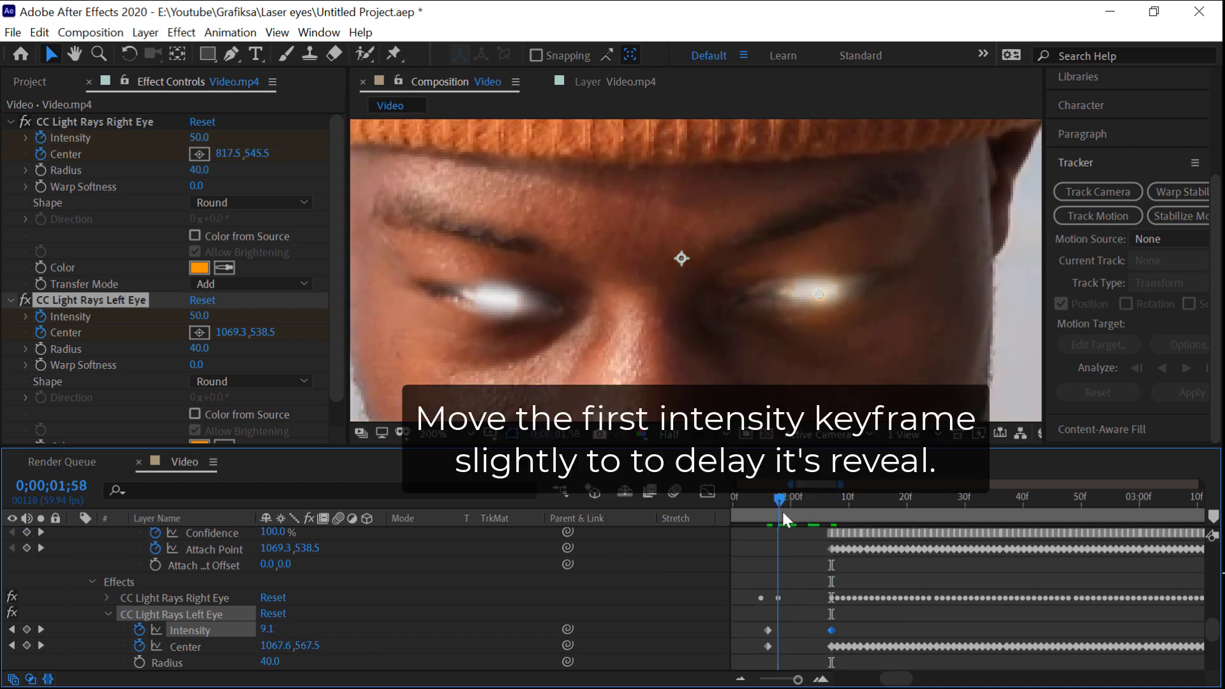
pyautogui.moveTo(768, 630); pyautogui.dragTo(786, 629)
pyautogui.press('-')
pyautogui.press('-')
pyautogui.press('-')
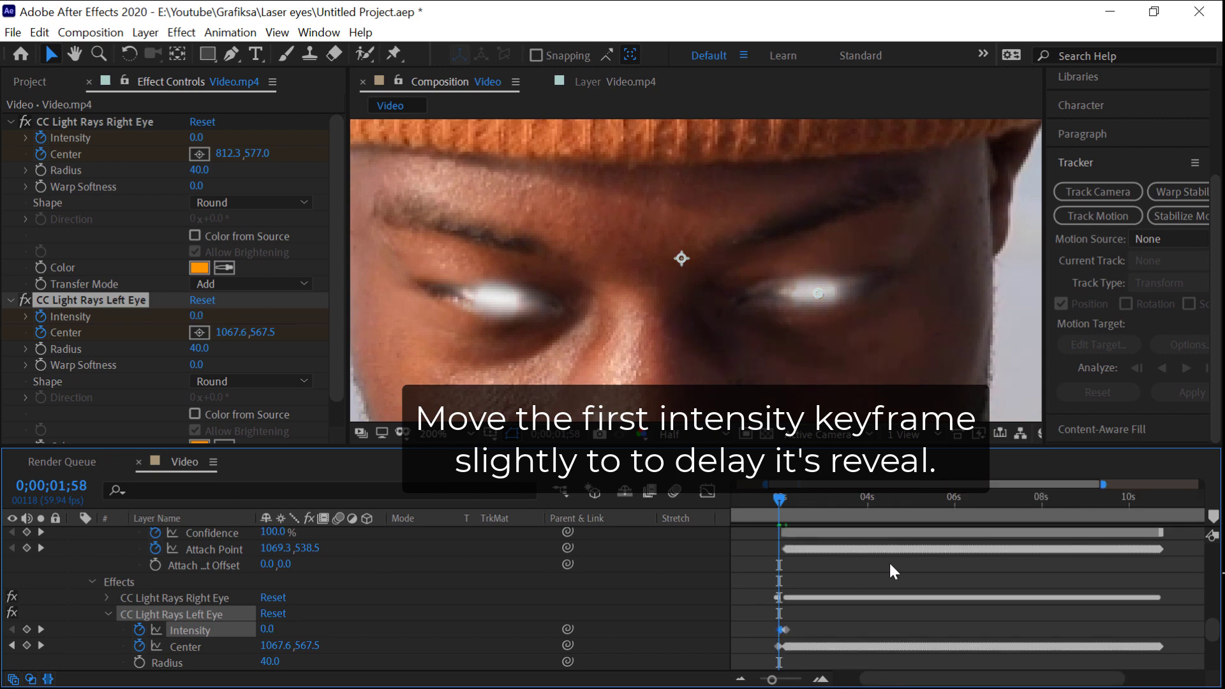
pyautogui.scroll(-2, 803, 319)
pyautogui.moveTo(779, 499); pyautogui.dragTo(753, 502)
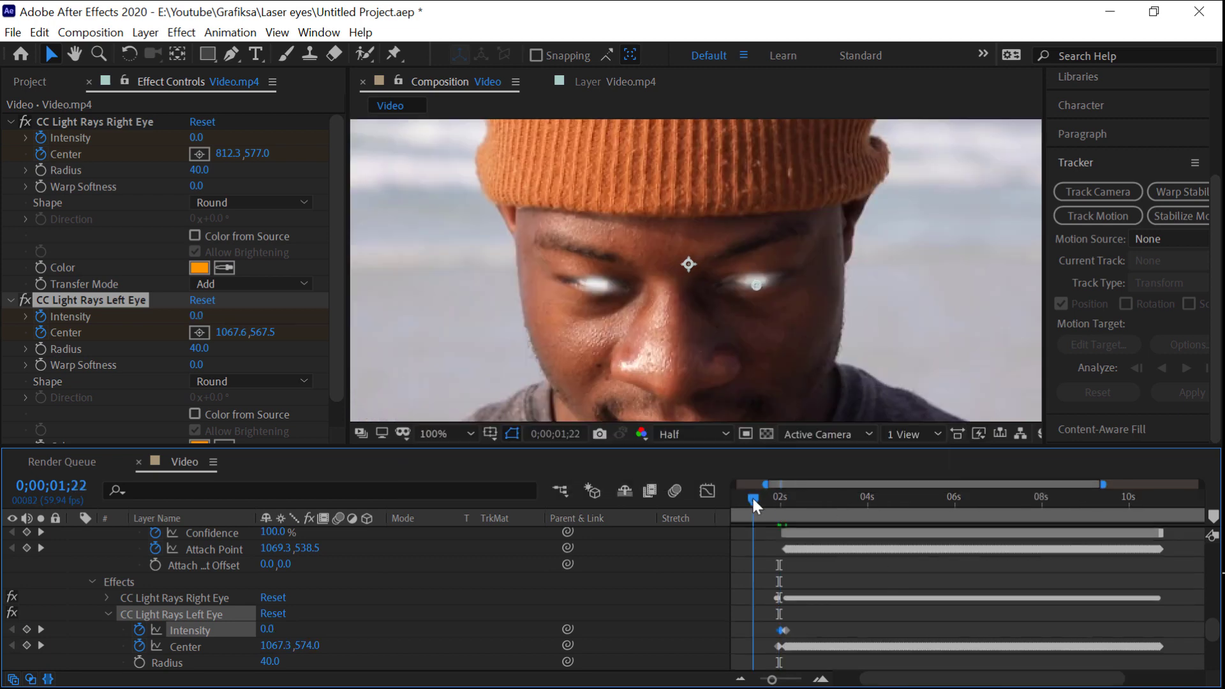
# Collapse Tracker, expand Preview, and play the composition to check both glowing eyes
pyautogui.click(1080, 168)
pyautogui.click(1086, 136)
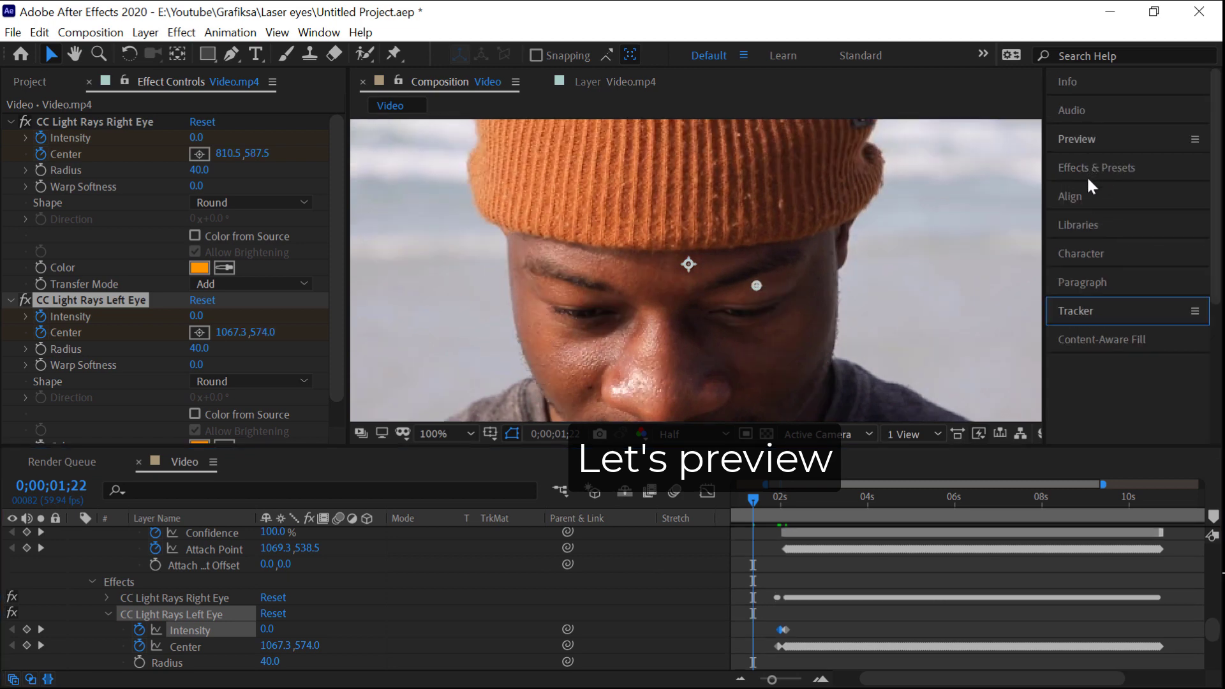
pyautogui.click(1146, 167)
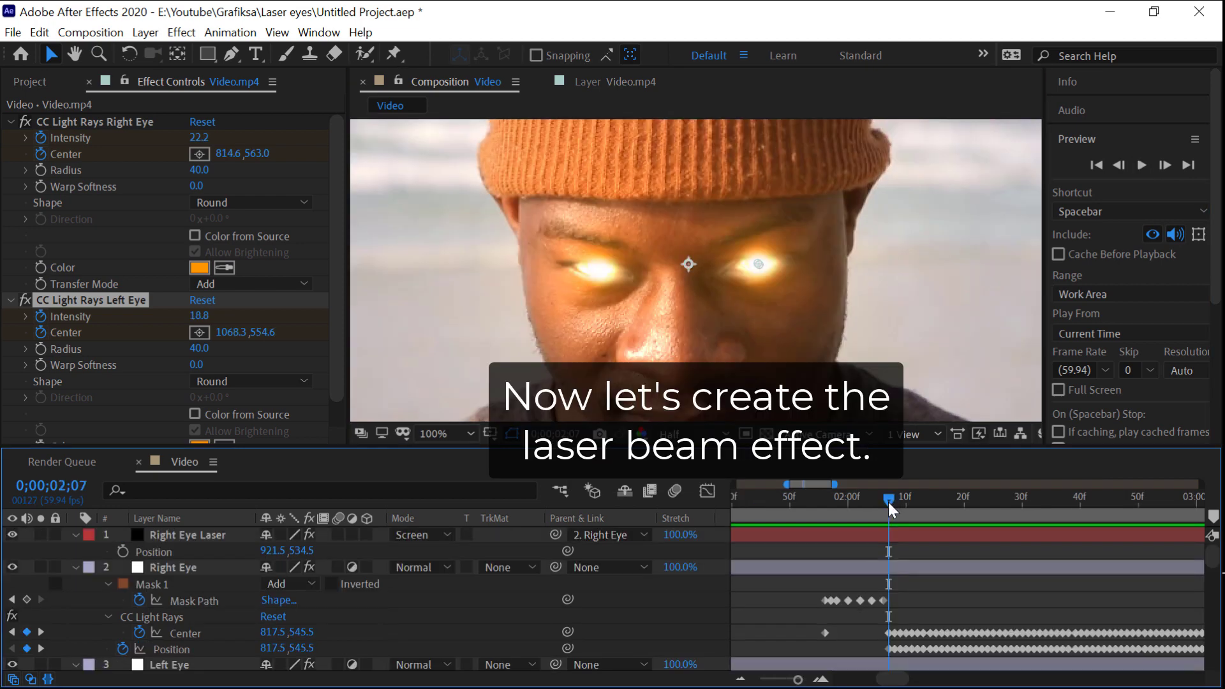
# Duplicate Right Eye Laser and parent the copy to Left Eye
pyautogui.click(197, 534)
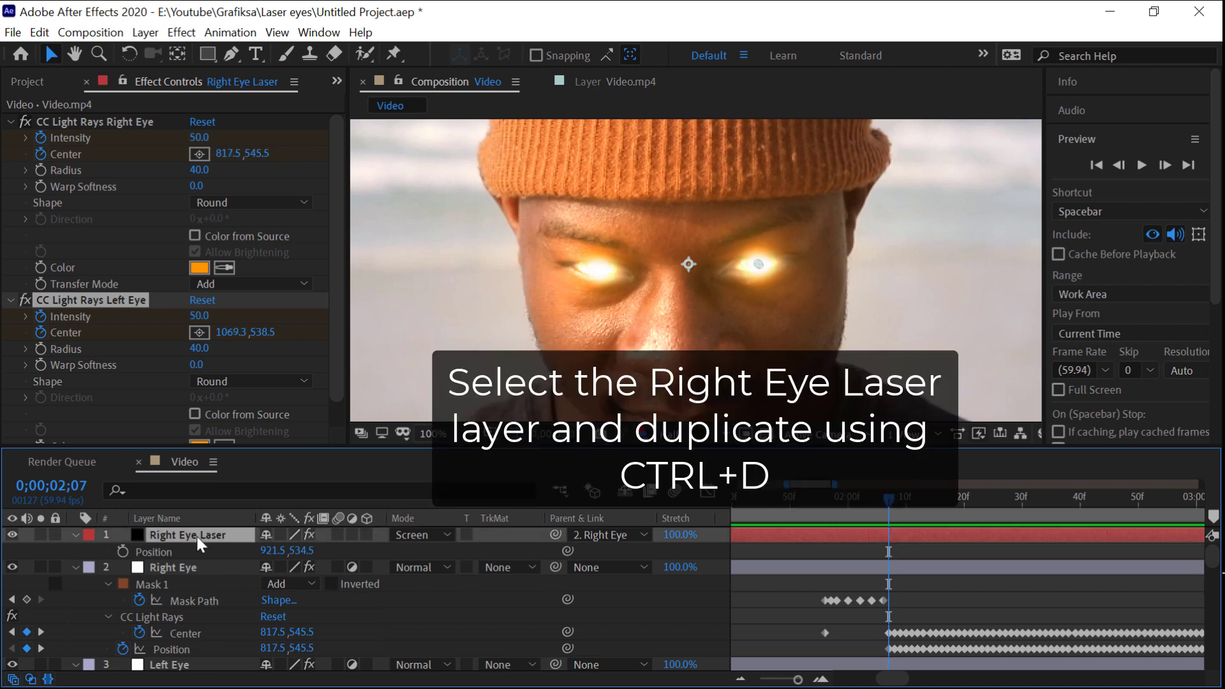
pyautogui.hotkey('ctrl', 'd')
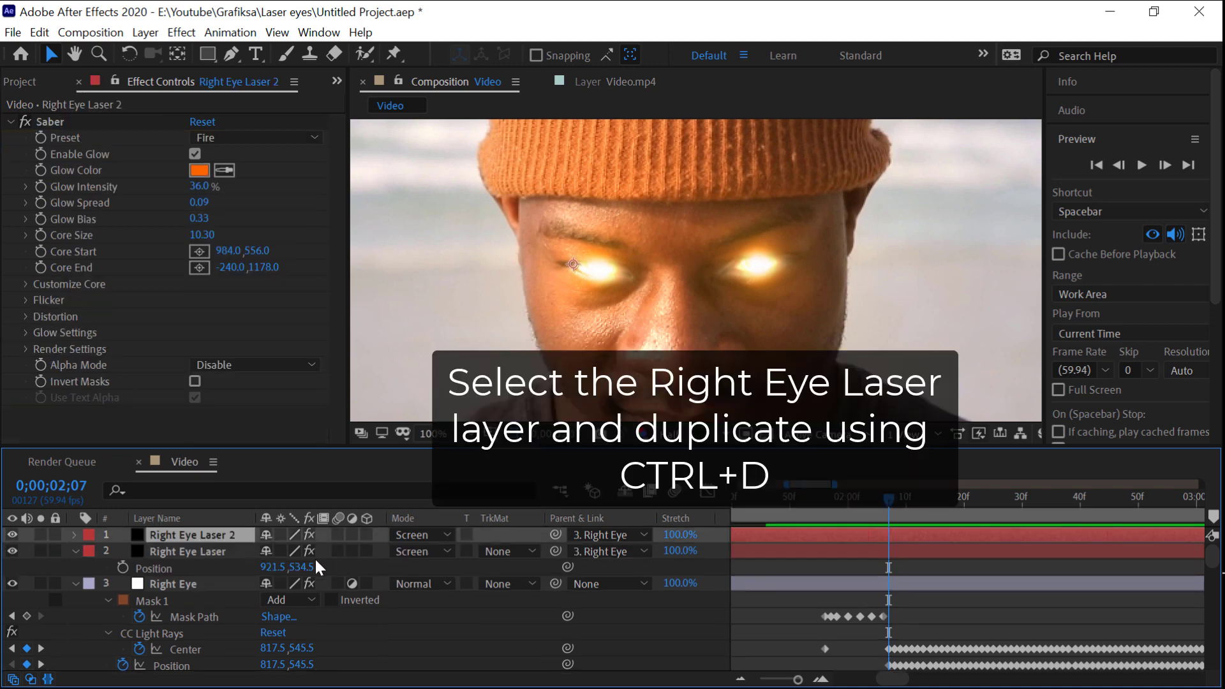
pyautogui.click(606, 534)
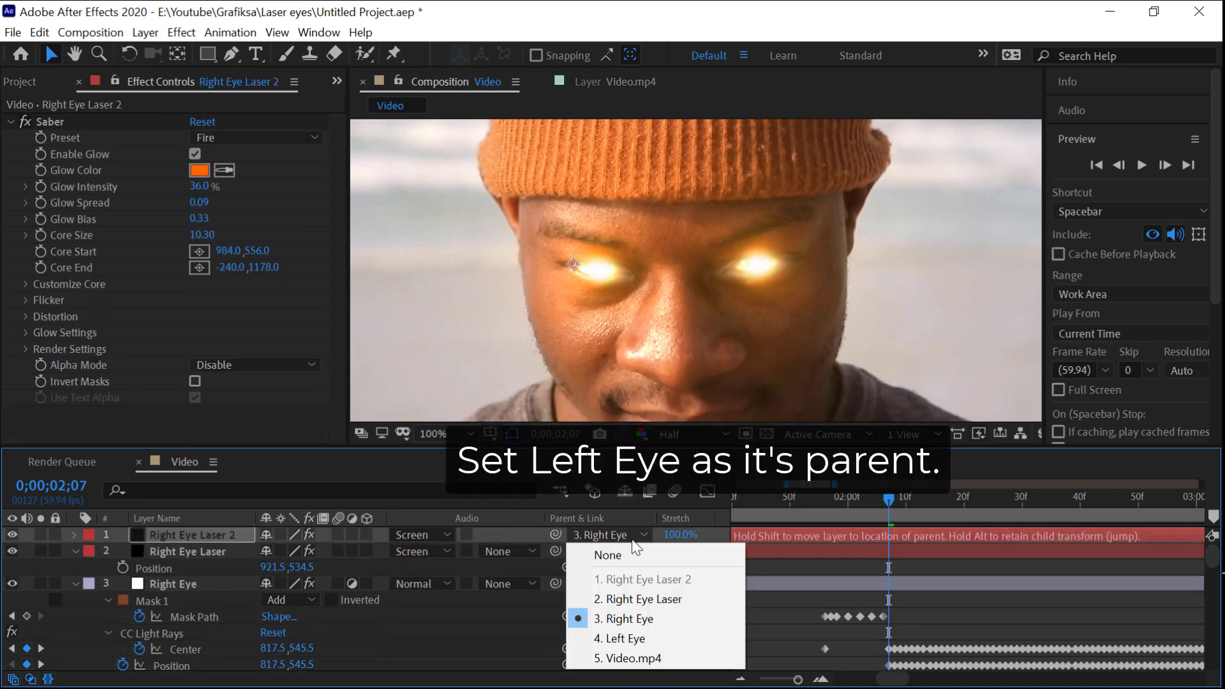
pyautogui.click(626, 638)
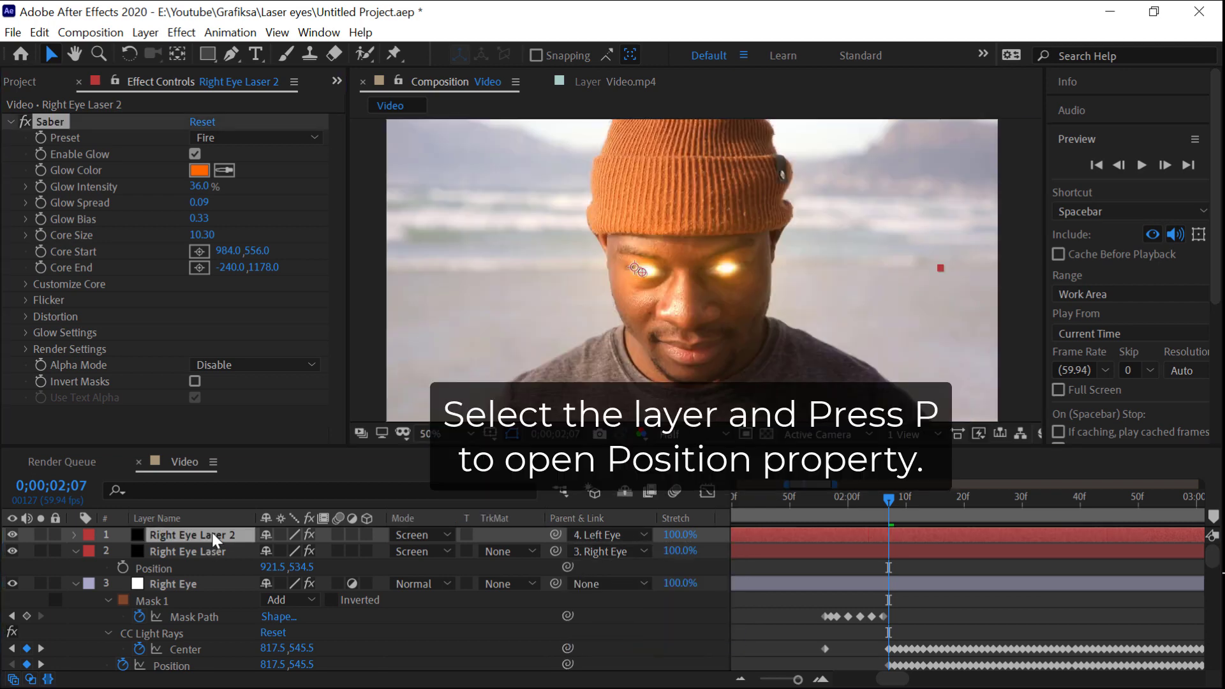
# Shift the copy's Position right to 986.8, 541.5
pyautogui.click(212, 534)
pyautogui.press('p')
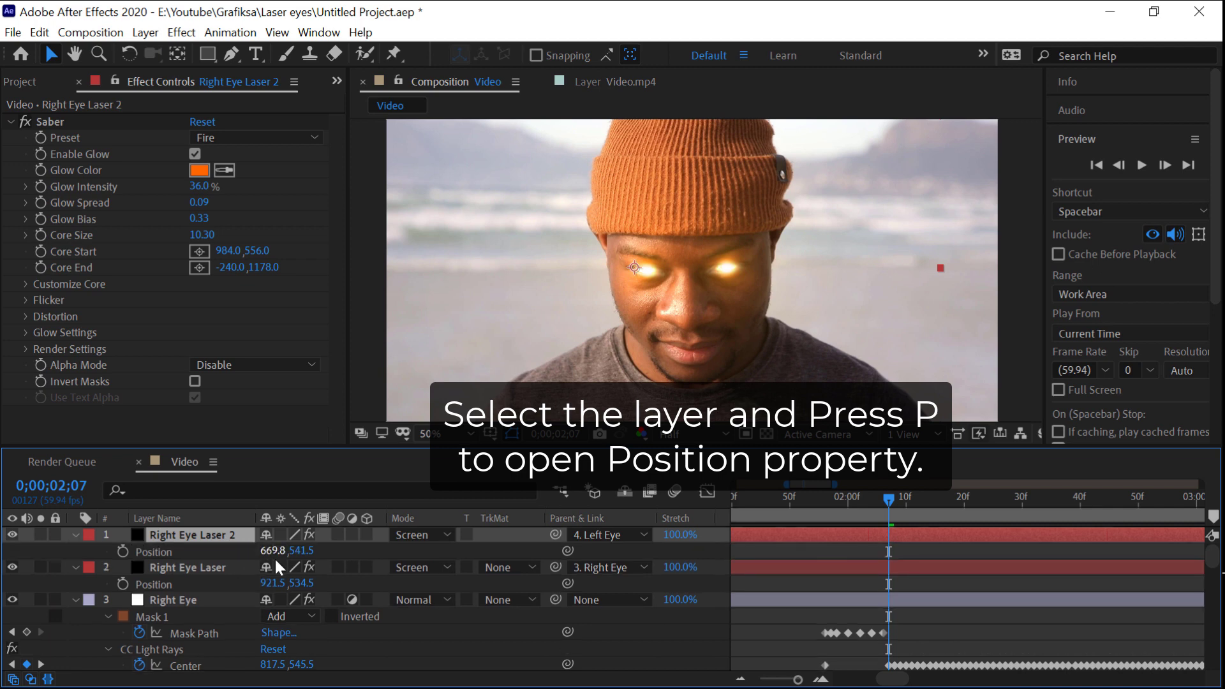
pyautogui.moveTo(274, 550)
pyautogui.mouseDown()
pyautogui.moveTo(326, 547)
pyautogui.moveTo(304, 550)
pyautogui.mouseUp()
pyautogui.press(',')
pyautogui.press(',')
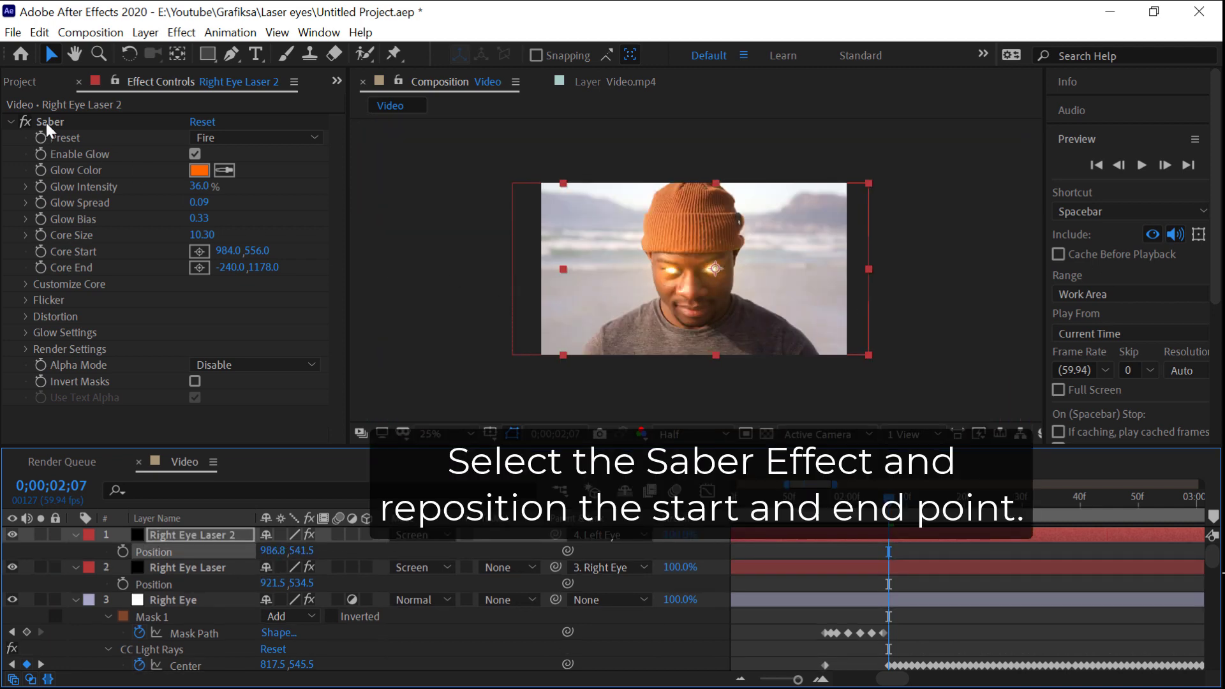
# Move Right Eye Laser 2's Saber Core Start onto the left-eye glow (928.5, 542.5)
pyautogui.click(46, 123)
pyautogui.press('.')
pyautogui.press('.')
pyautogui.press('.')
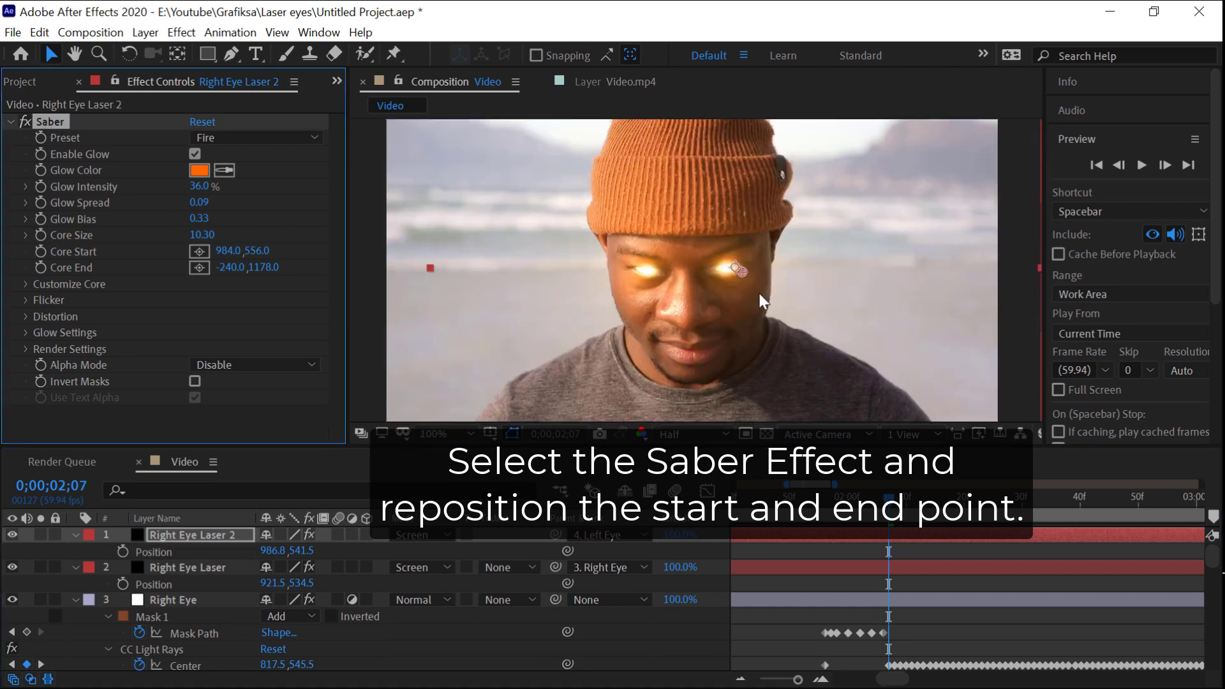
pyautogui.press('.')
pyautogui.moveTo(884, 278); pyautogui.dragTo(825, 261)
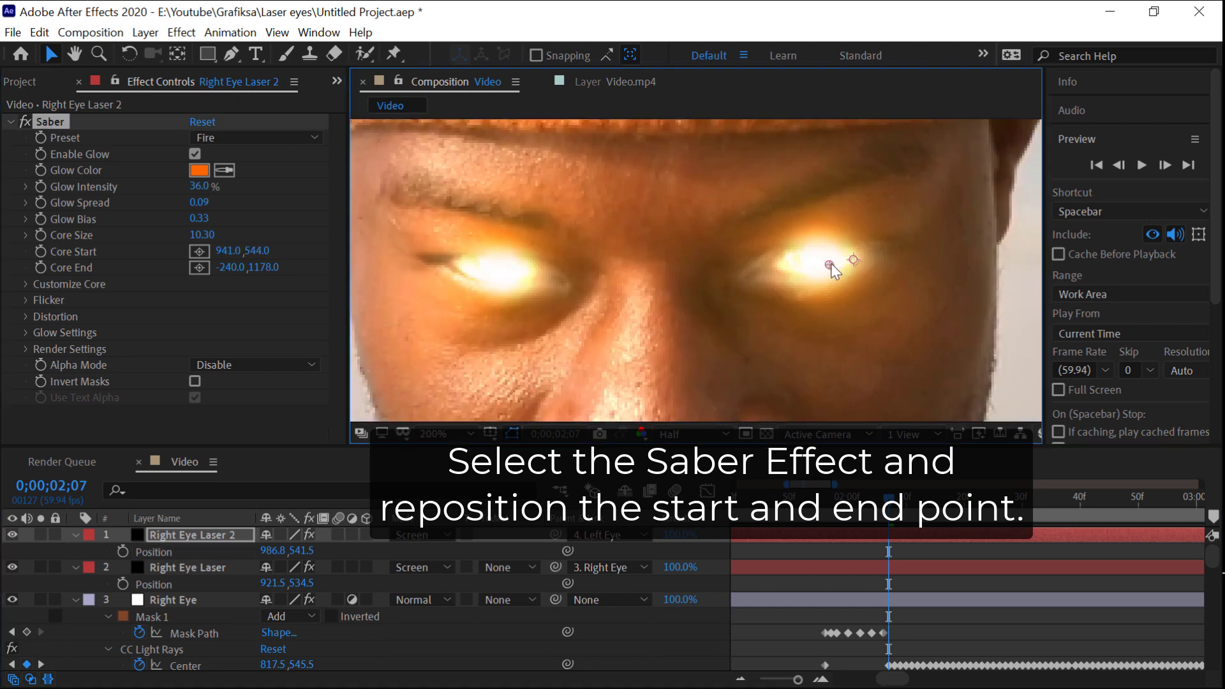
# Drag the Saber Core End off frame to 2020.0, 1066.0, then return to frame 1;44
pyautogui.press(',')
pyautogui.press(',')
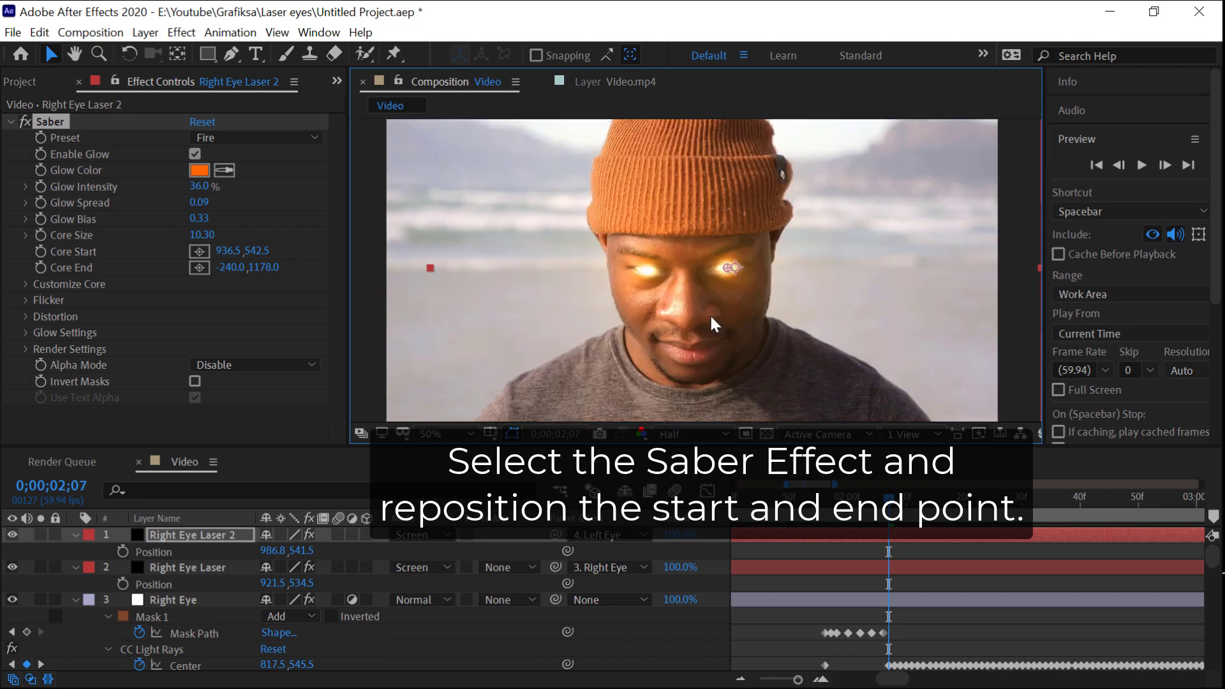
pyautogui.moveTo(710, 313); pyautogui.dragTo(695, 257)
pyautogui.press('v')
pyautogui.press(',')
pyautogui.moveTo(523, 332); pyautogui.dragTo(643, 330)
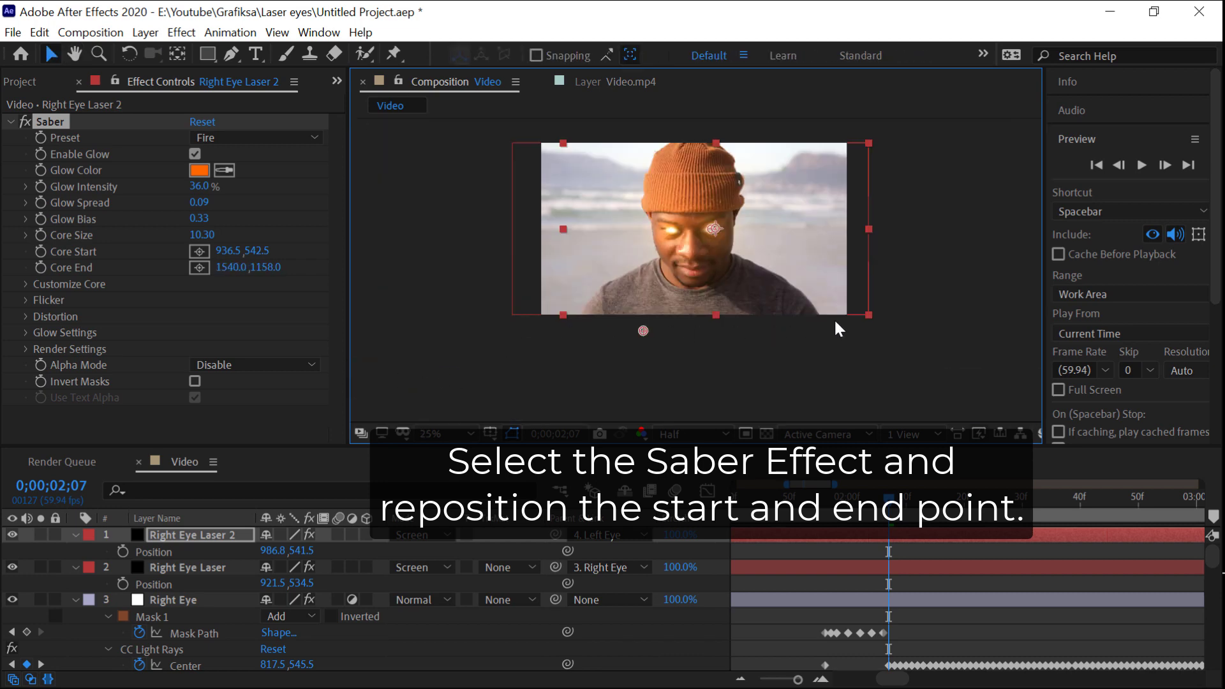
pyautogui.moveTo(876, 309); pyautogui.dragTo(891, 302)
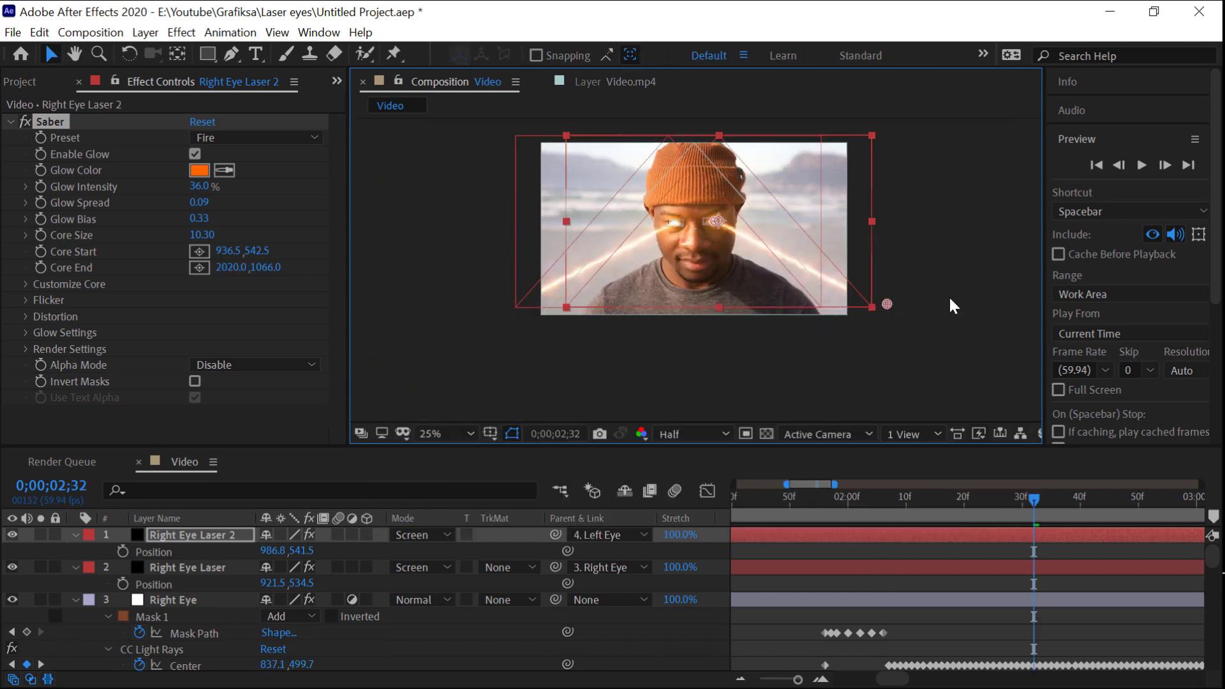
pyautogui.press('.')
pyautogui.click(754, 507)
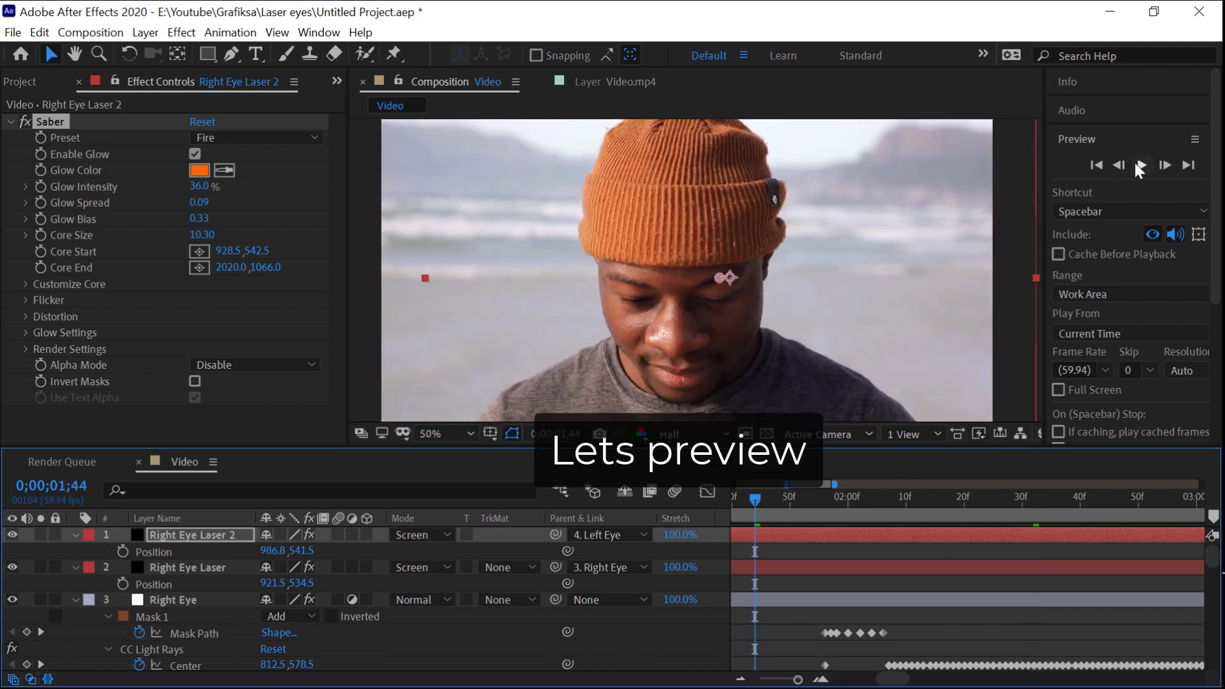
# Preview the eye beams, then zoom the timeline out to whole seconds
pyautogui.click(1141, 166)
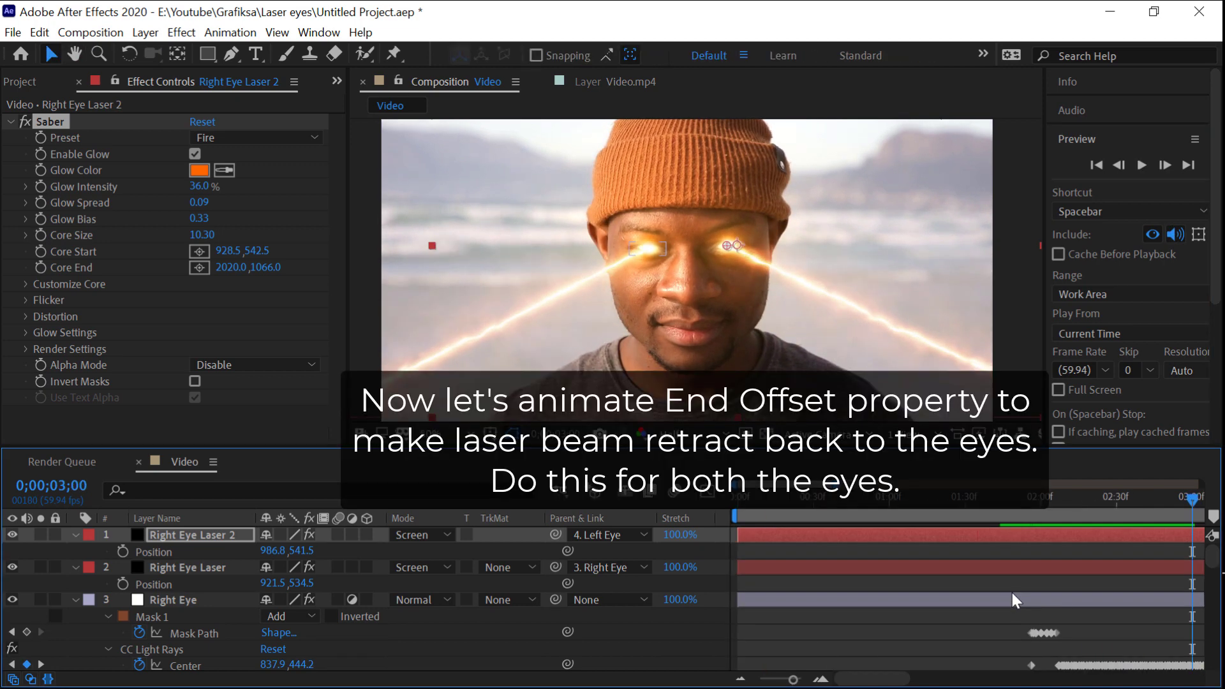
pyautogui.press('-')
pyautogui.press('-')
pyautogui.press('-')
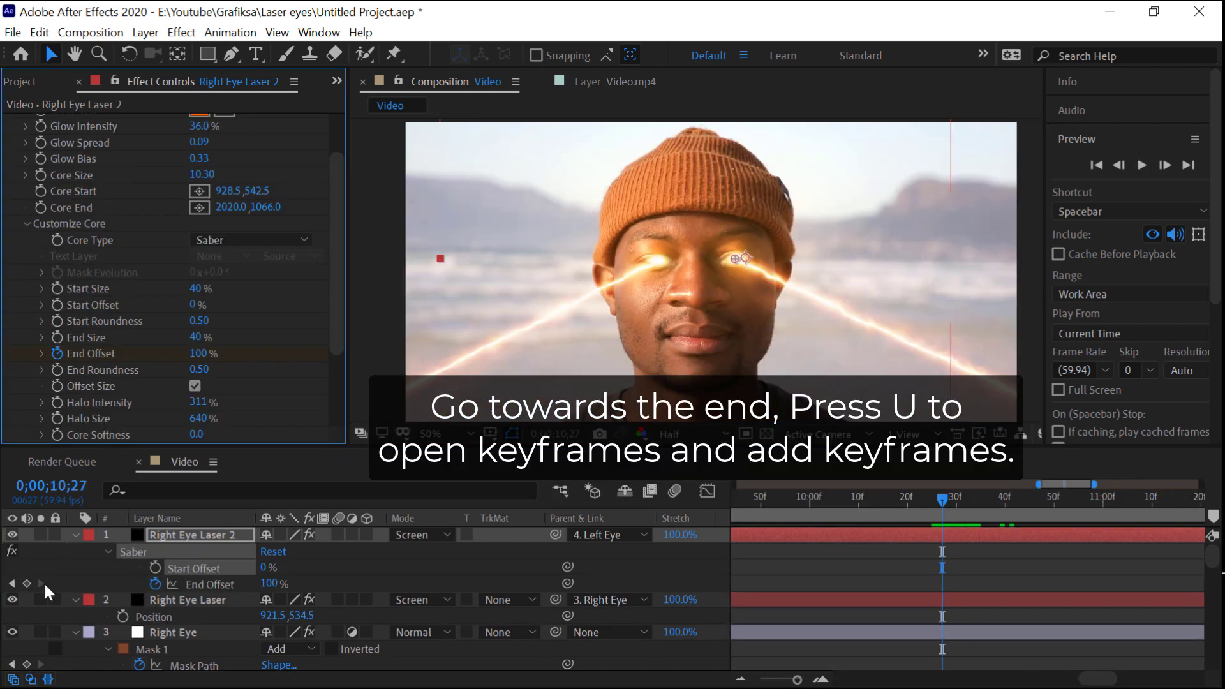
# Keyframe Right Eye Laser 2's End Offset from 100% at 10;27 down to 0%
pyautogui.click(27, 583)
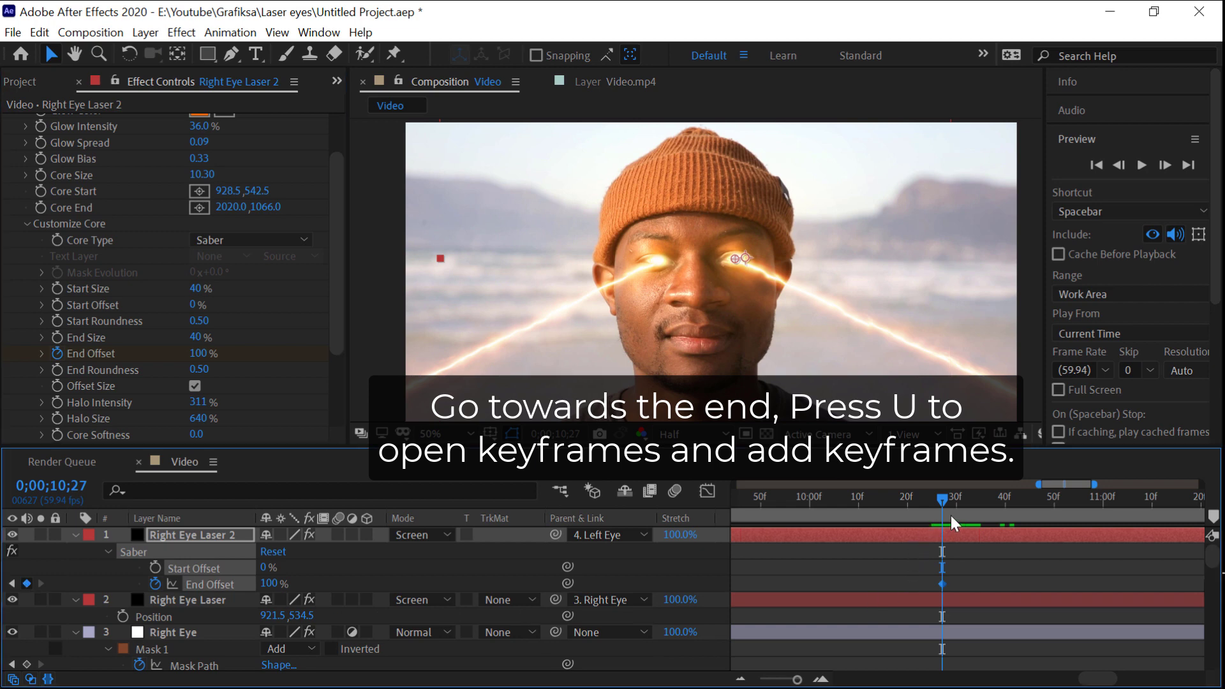
pyautogui.moveTo(949, 498); pyautogui.dragTo(1009, 498)
pyautogui.scroll(-3, 1024, 594)
pyautogui.scroll(-3, 1030, 590)
pyautogui.scroll(3, 1066, 577)
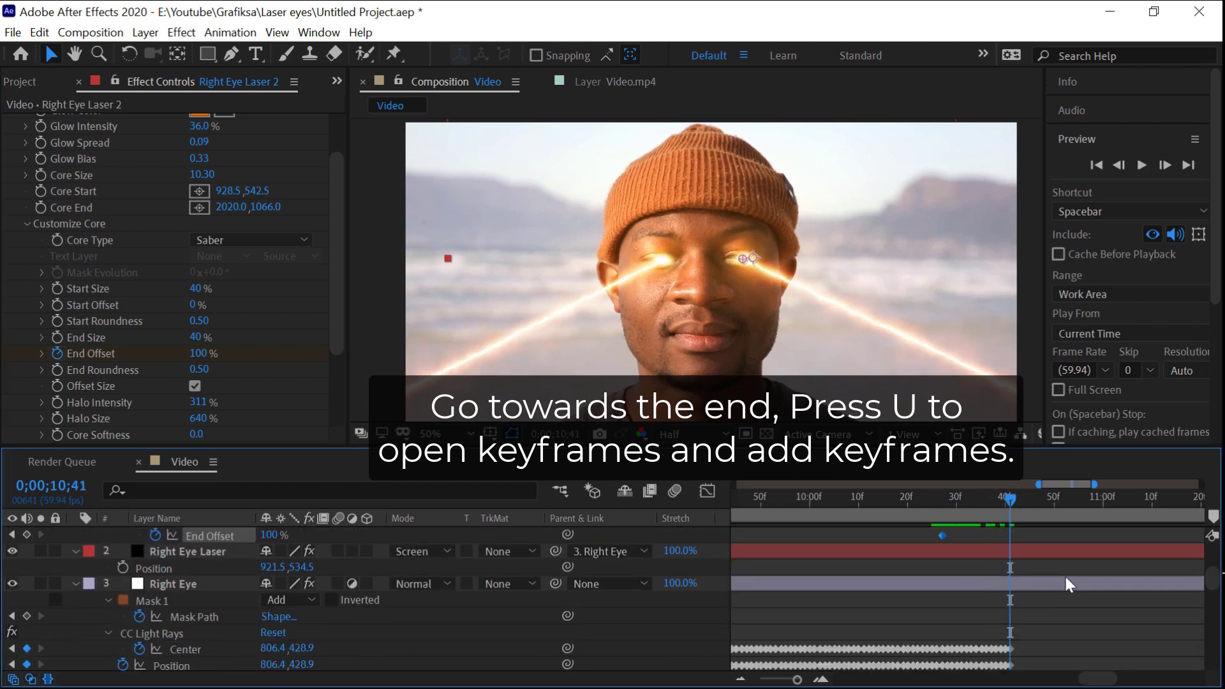
pyautogui.scroll(3, 1065, 578)
pyautogui.moveTo(268, 583); pyautogui.dragTo(210, 583)
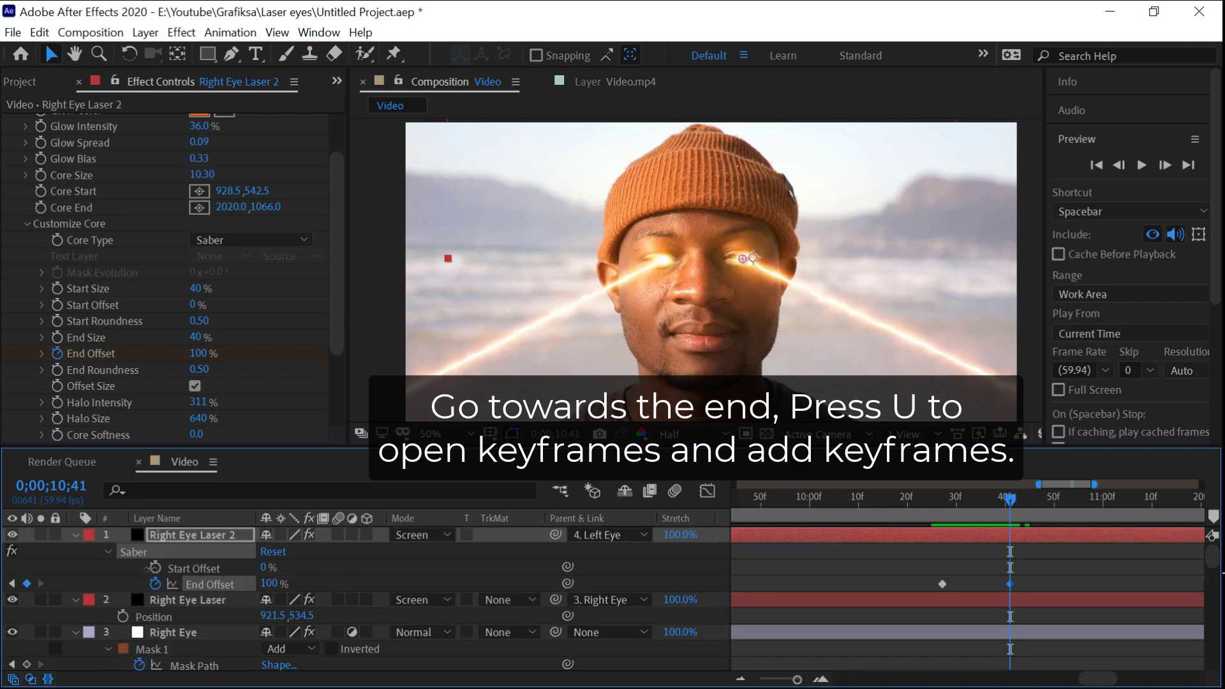
pyautogui.moveTo(1010, 498); pyautogui.dragTo(945, 499)
# Preview the retracting beam and shift both End Offset keyframes earlier
pyautogui.click(863, 497)
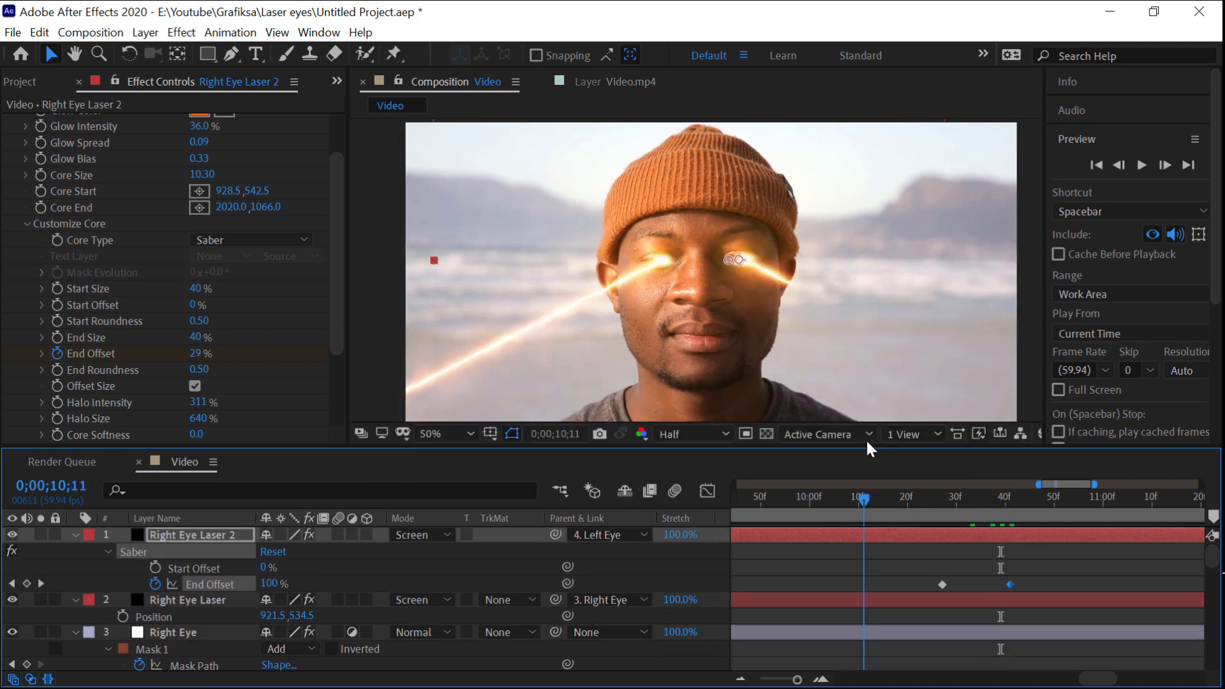
pyautogui.click(1143, 165)
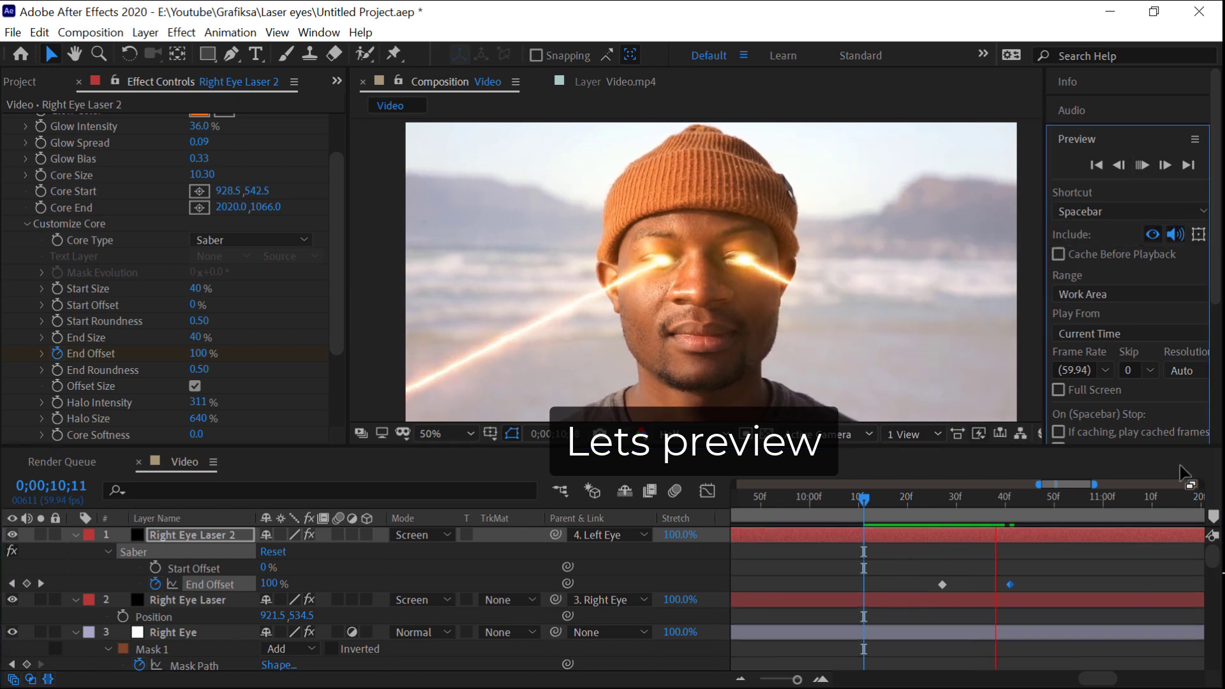
pyautogui.click(889, 514)
pyautogui.press('space')
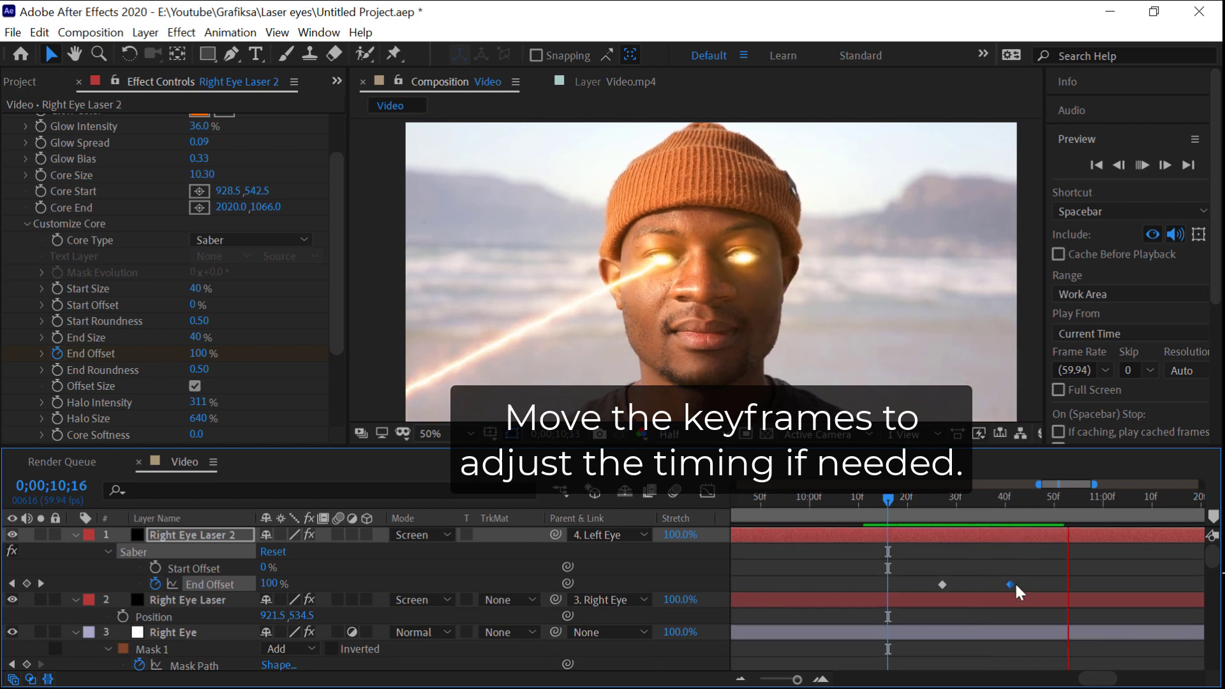
pyautogui.press('space')
pyautogui.moveTo(998, 595); pyautogui.dragTo(908, 584)
pyautogui.keyDown('shift'); pyautogui.click(942, 584); pyautogui.keyUp('shift')
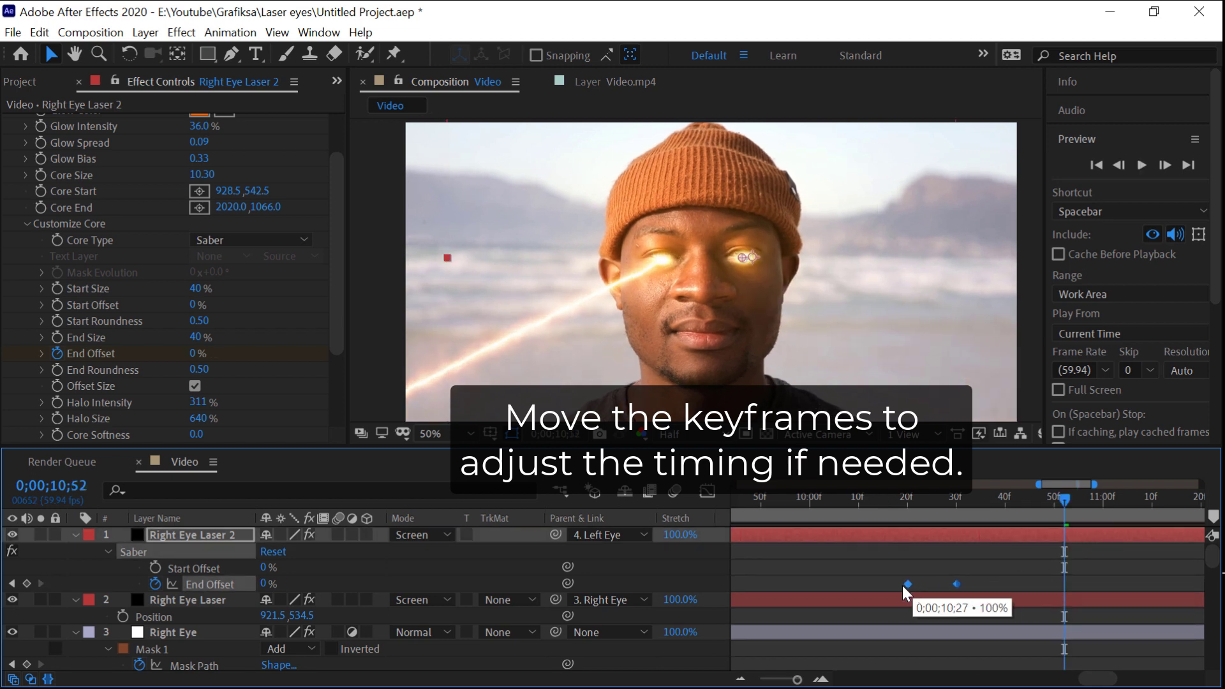
pyautogui.click(193, 601)
pyautogui.press('u')
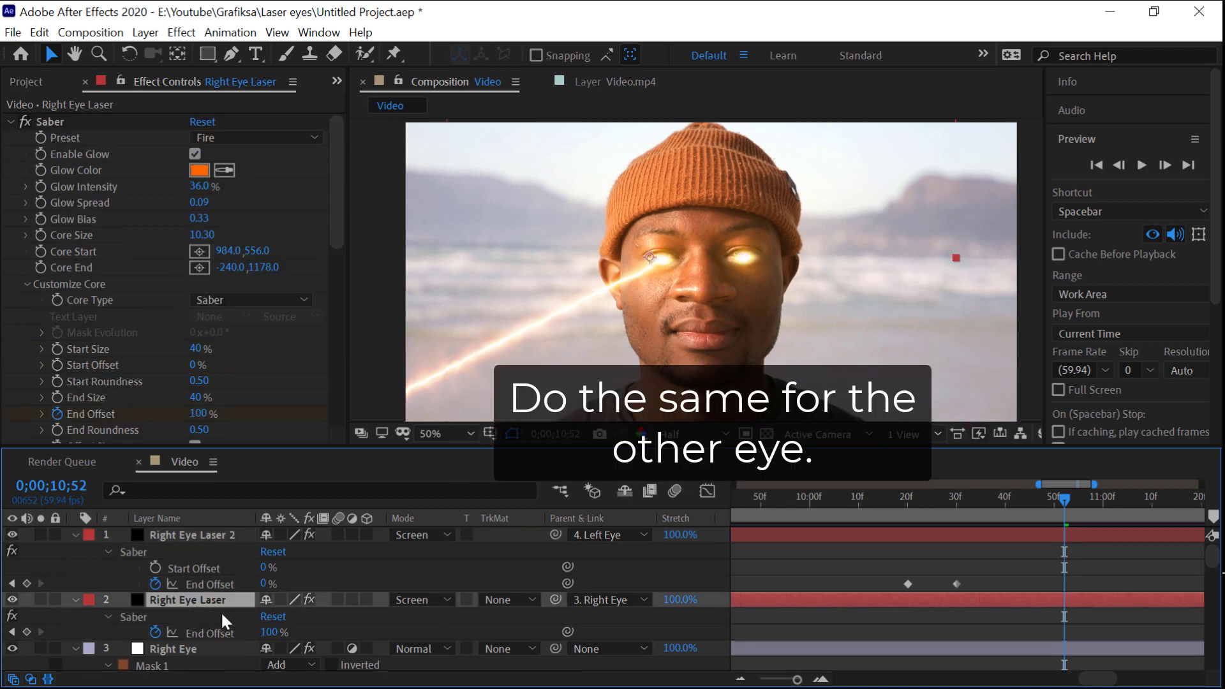
# Keyframe Right Eye Laser's End Offset at 100% on 10;20 and 0% on 10;30
pyautogui.moveTo(934, 508); pyautogui.dragTo(908, 510)
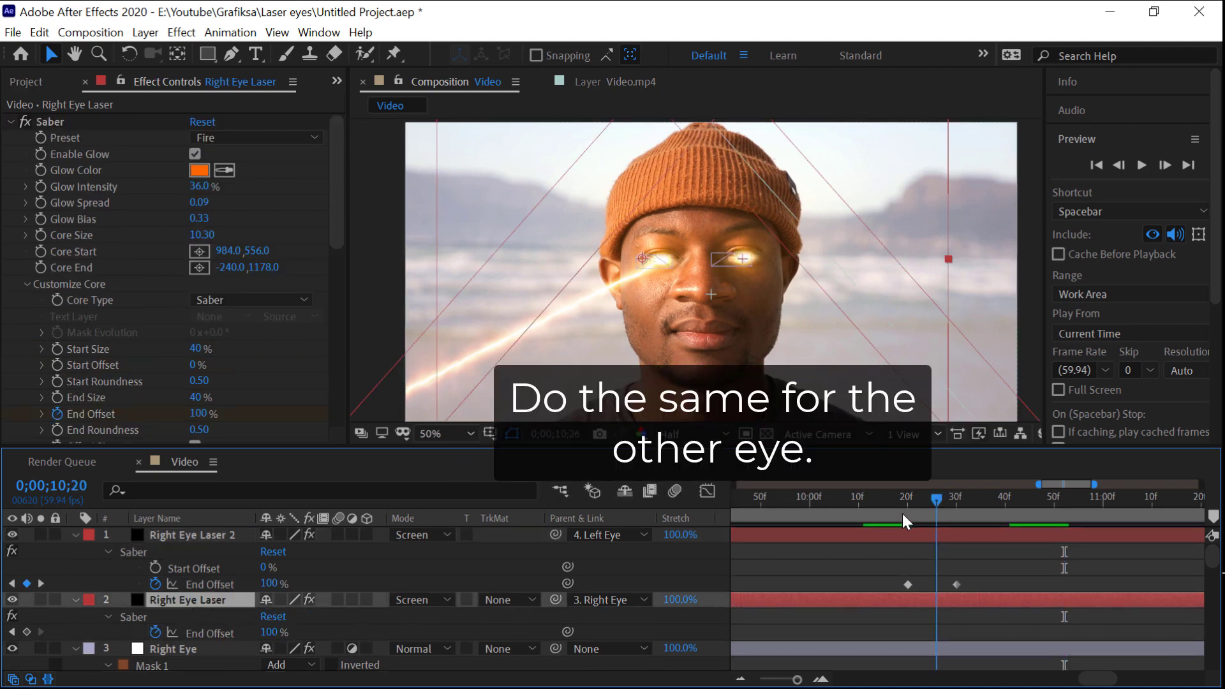
pyautogui.click(26, 632)
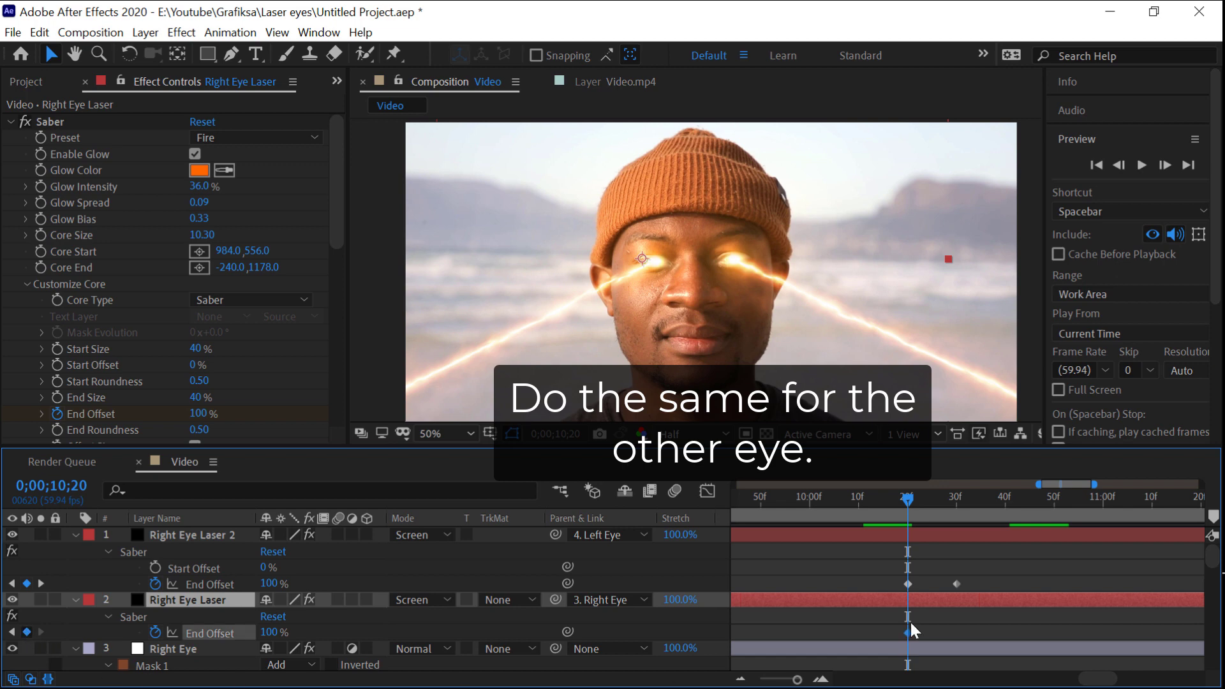
pyautogui.moveTo(911, 498); pyautogui.dragTo(957, 499)
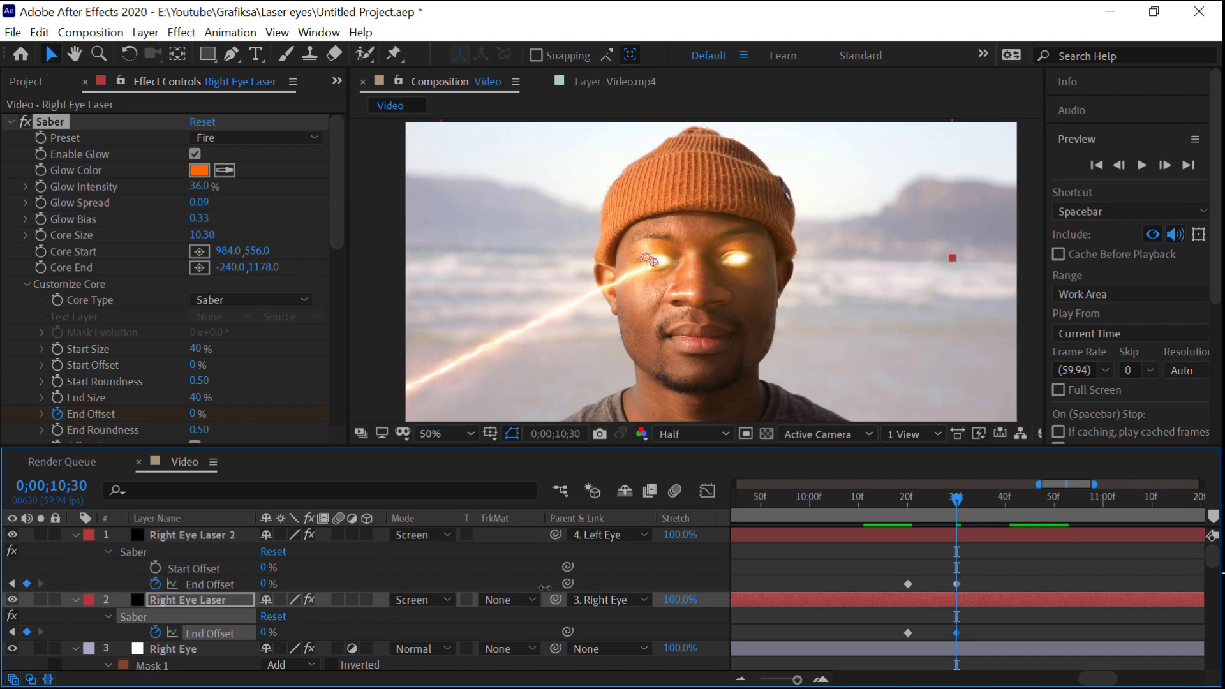
pyautogui.moveTo(957, 499); pyautogui.dragTo(922, 499)
pyautogui.scroll(-1, 205, 569)
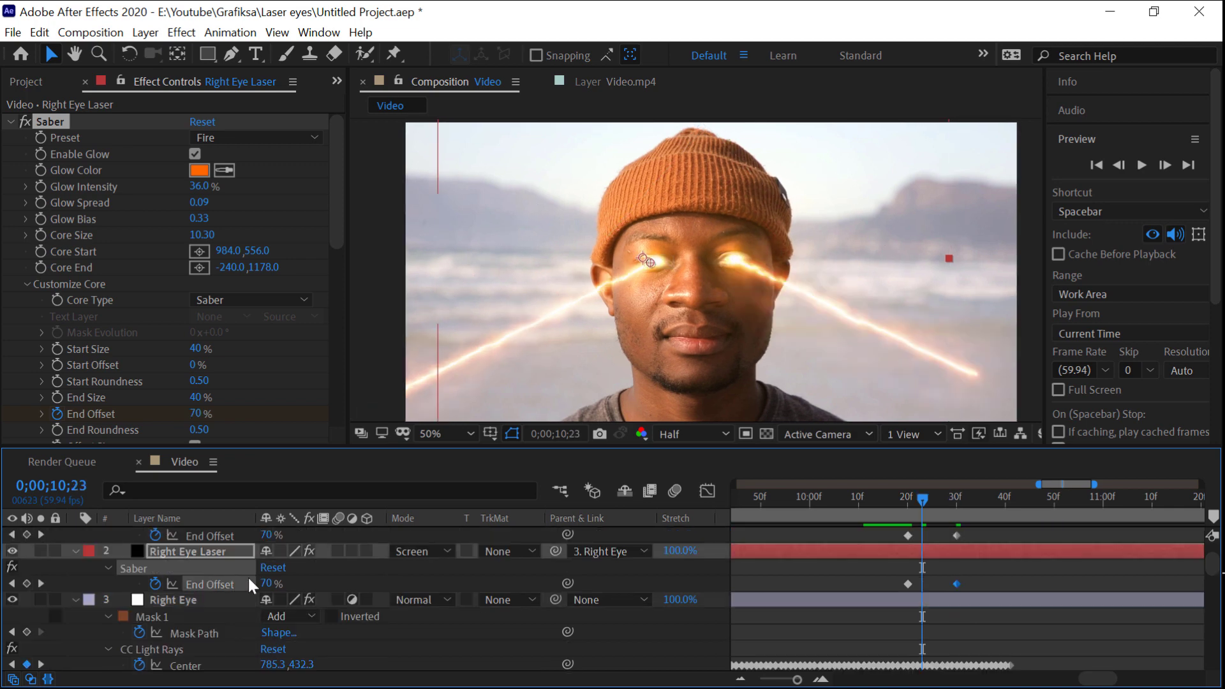
pyautogui.click(193, 600)
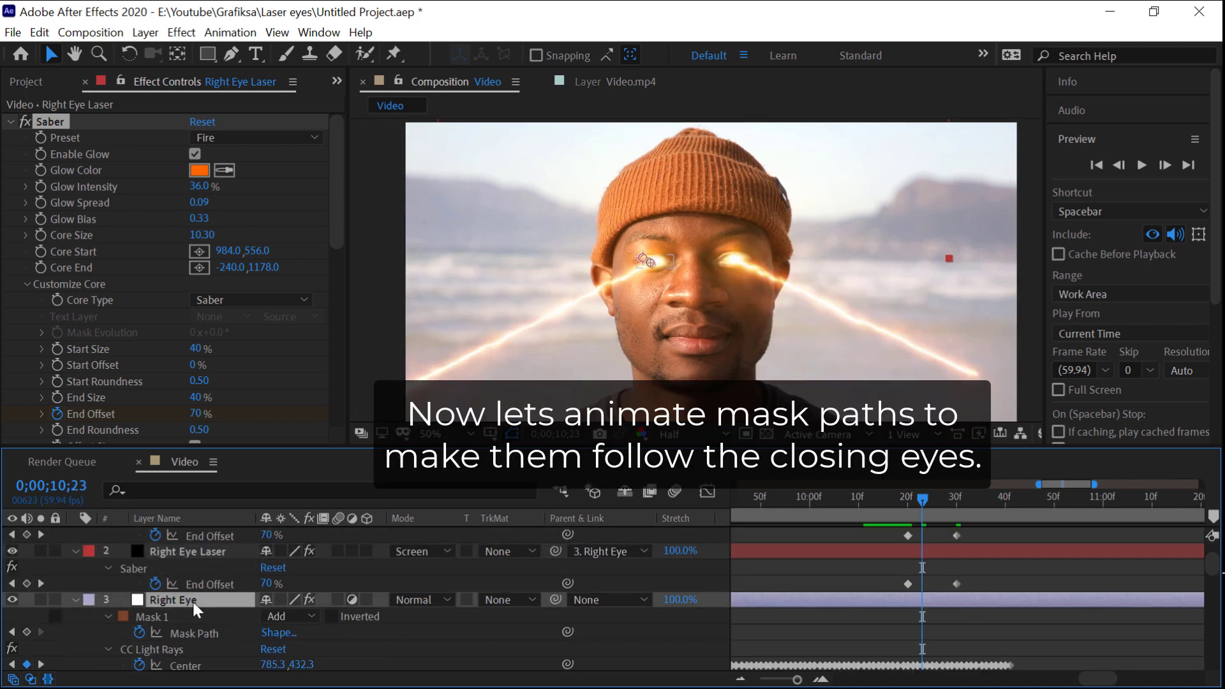
# Keyframe Right Eye's Mask Path at 10;23, reshaping it onto the closed eyelid at 10;41
pyautogui.click(26, 632)
pyautogui.scroll(2, 633, 273)
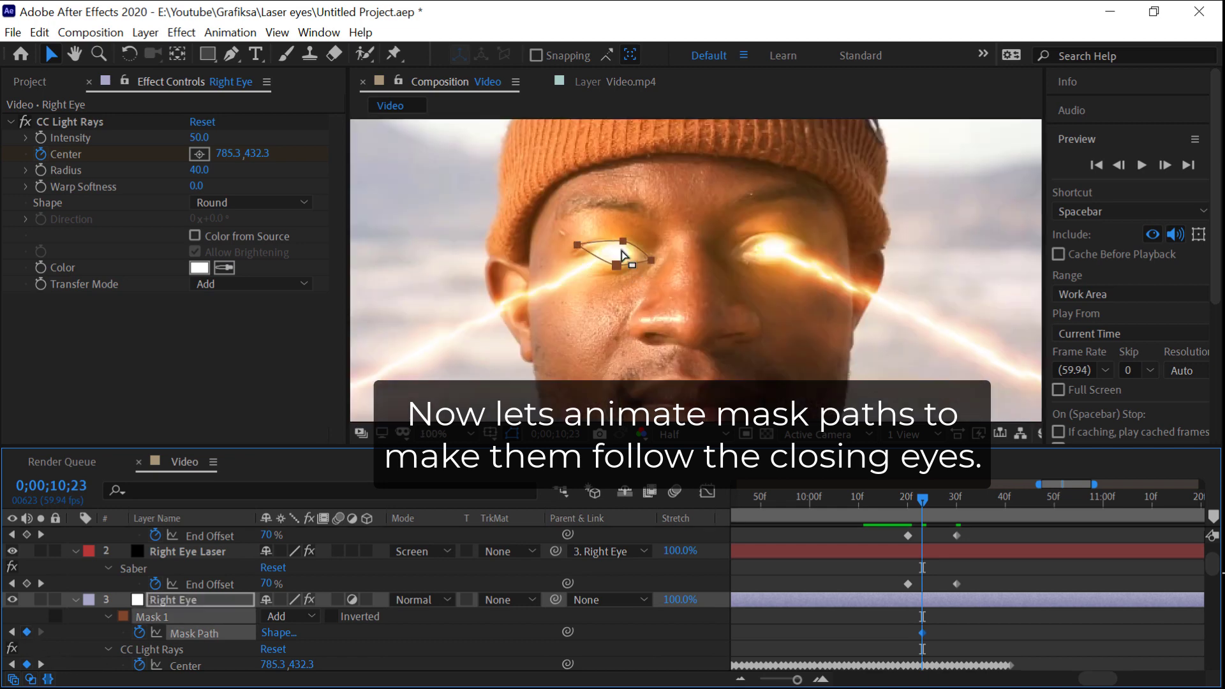
pyautogui.scroll(1, 622, 255)
pyautogui.click(927, 499)
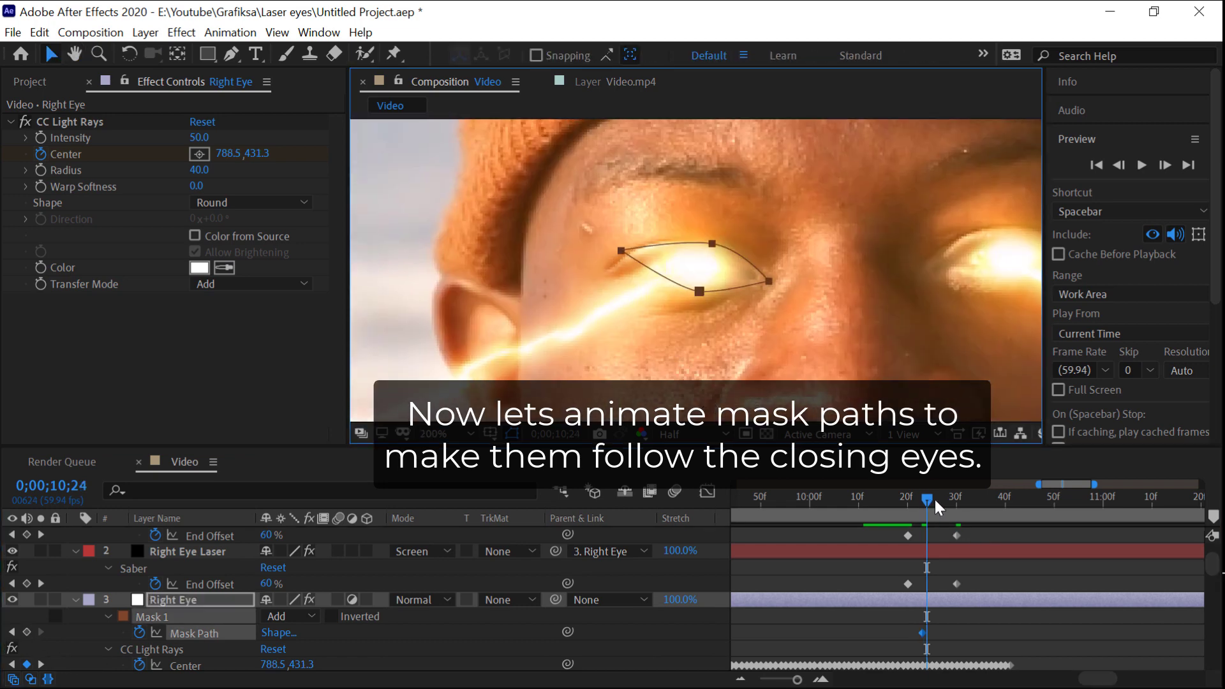
pyautogui.moveTo(935, 499); pyautogui.dragTo(1013, 505)
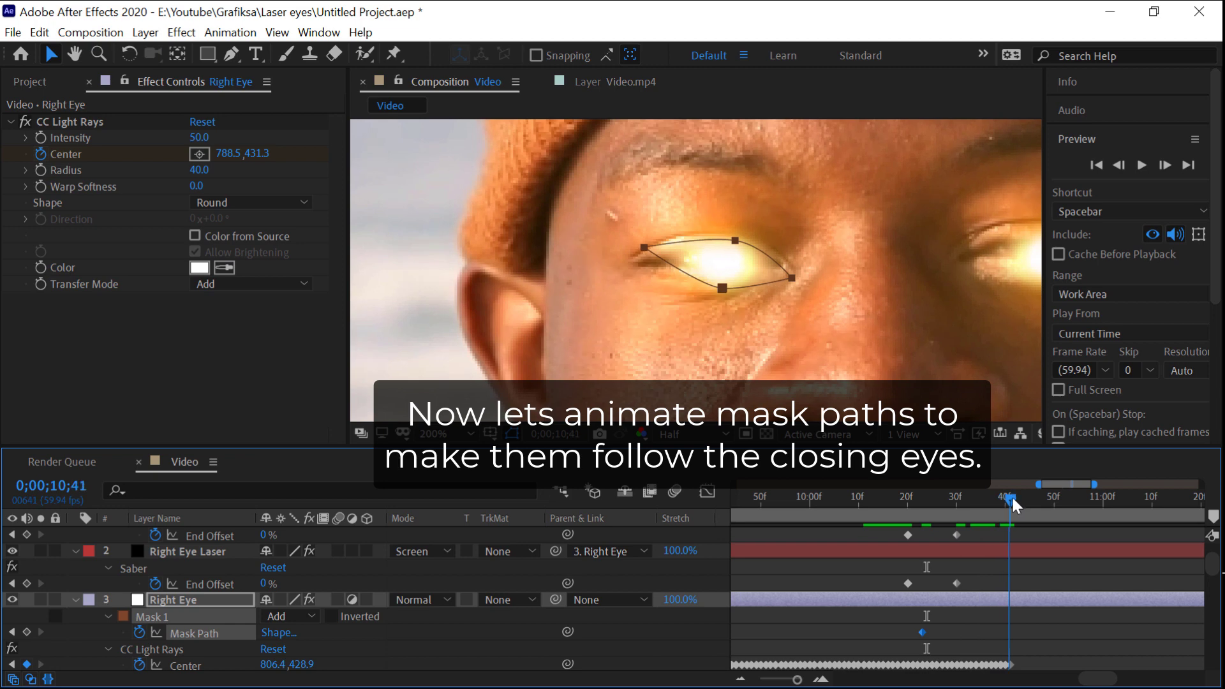
pyautogui.moveTo(723, 288); pyautogui.dragTo(720, 274)
pyautogui.moveTo(645, 247); pyautogui.dragTo(638, 264)
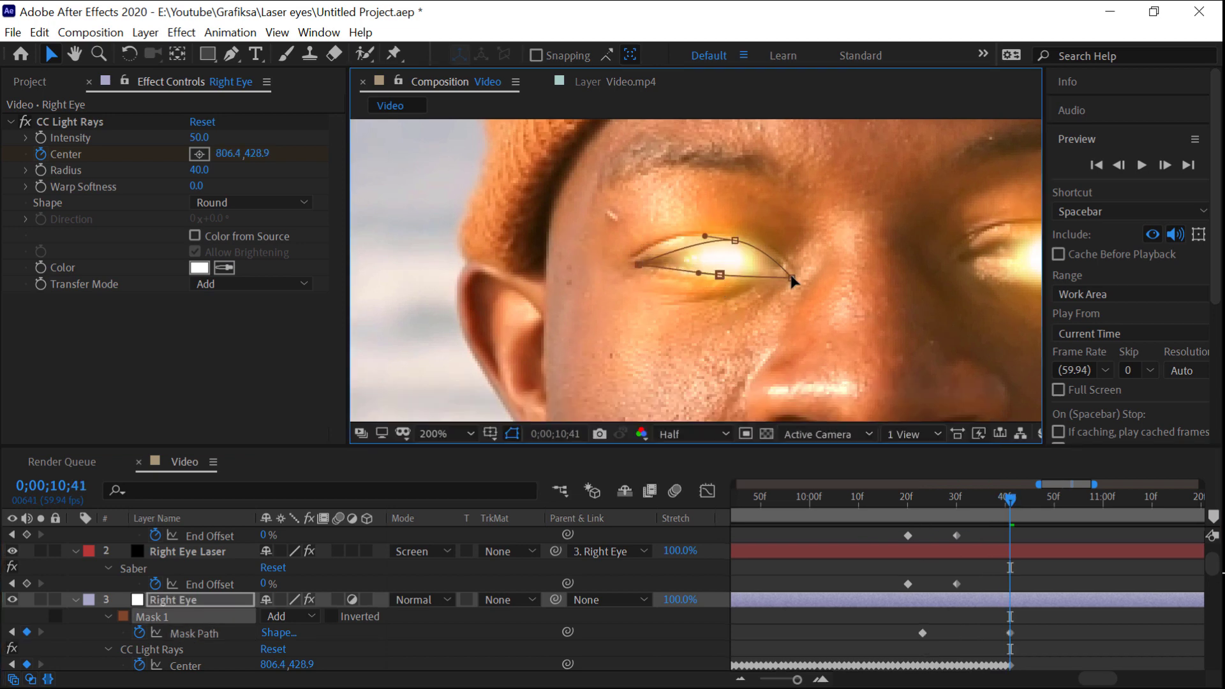
pyautogui.moveTo(792, 279); pyautogui.dragTo(791, 268)
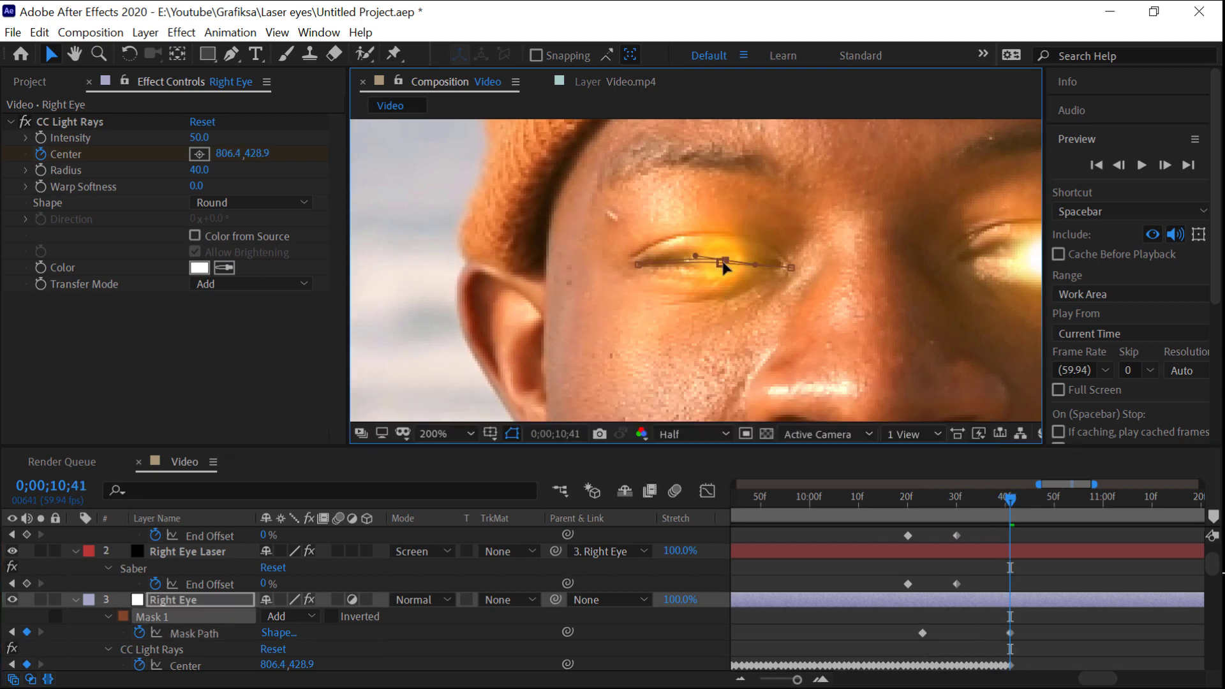
pyautogui.click(943, 499)
pyautogui.click(923, 500)
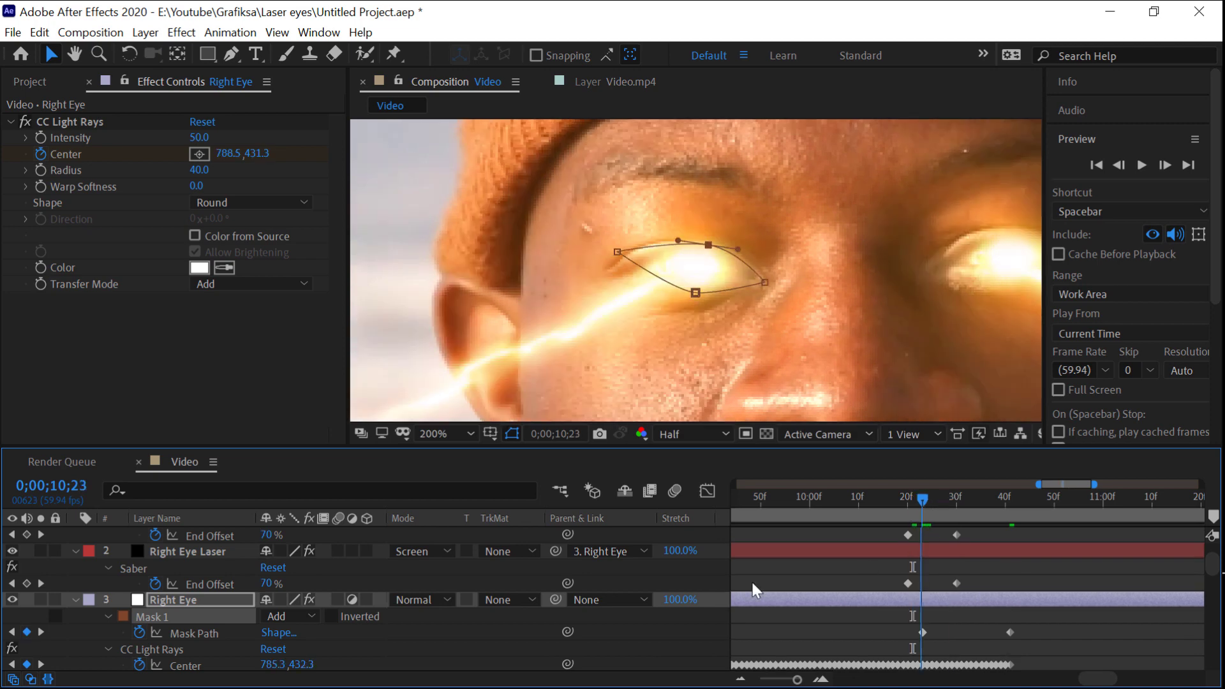
# Keyframe left-eye light rays Intensity to fade from 50 at 10;23 to 0 at 10;41
pyautogui.scroll(-5, 194, 641)
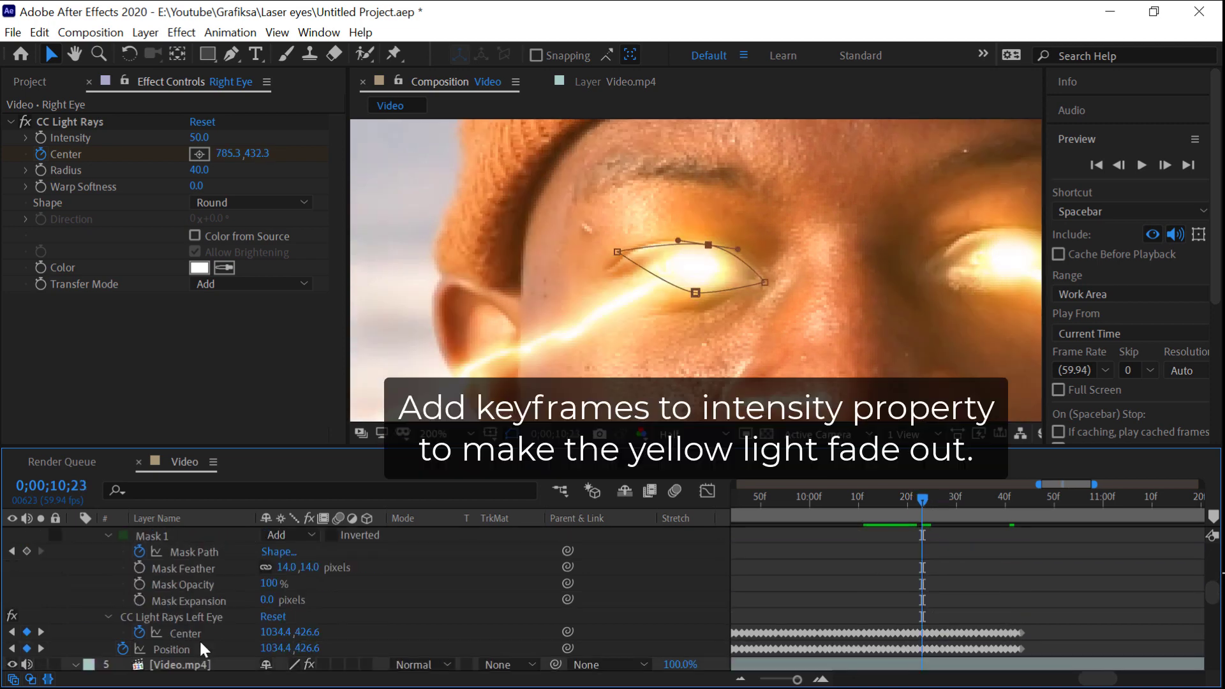
pyautogui.scroll(-5, 204, 635)
pyautogui.scroll(-2, 205, 595)
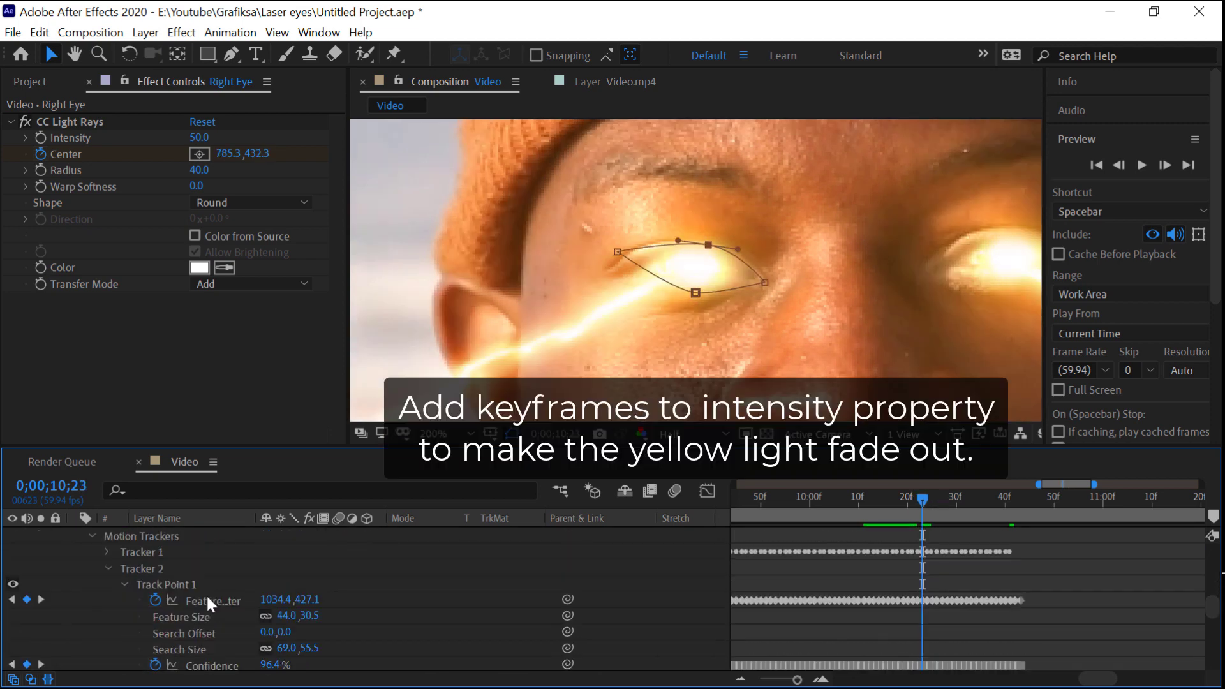
pyautogui.scroll(-3, 206, 594)
pyautogui.scroll(-2, 205, 594)
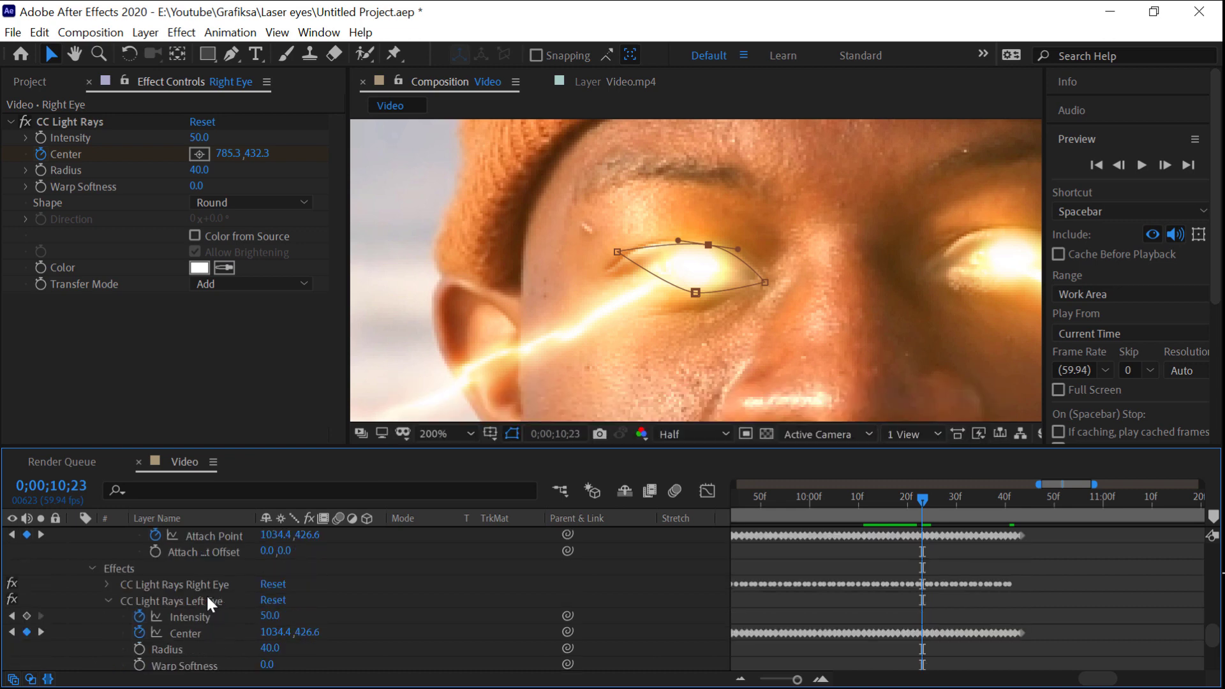
pyautogui.click(26, 616)
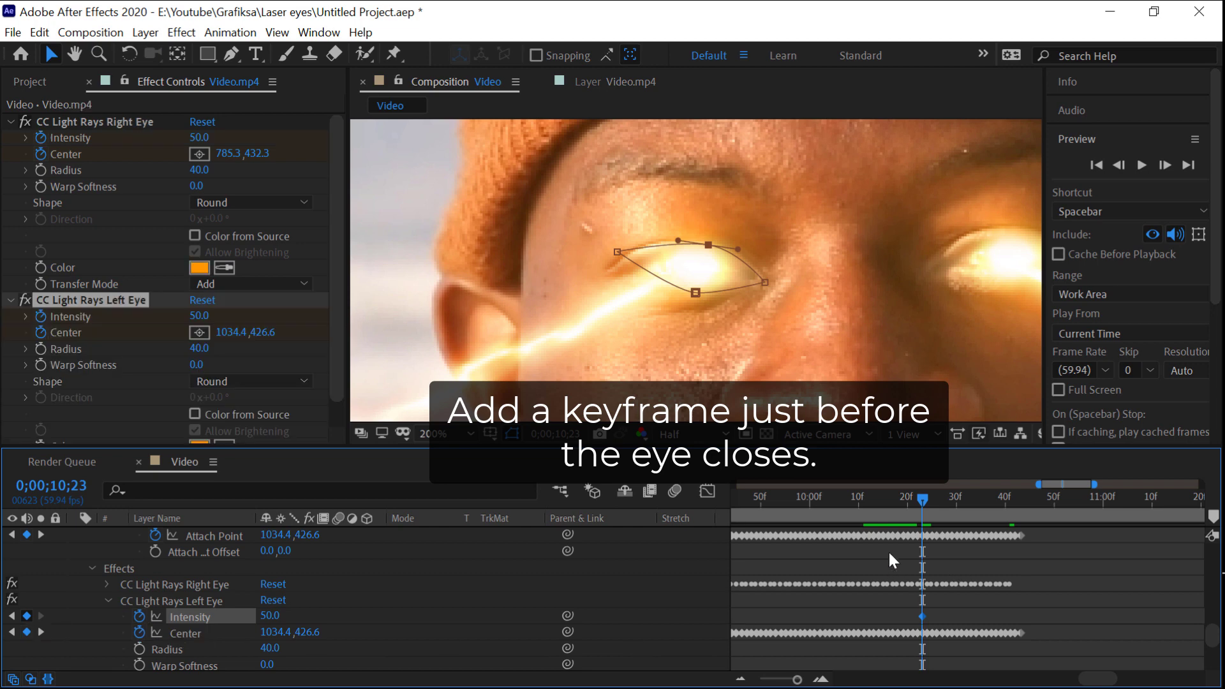
pyautogui.moveTo(923, 506); pyautogui.dragTo(1019, 506)
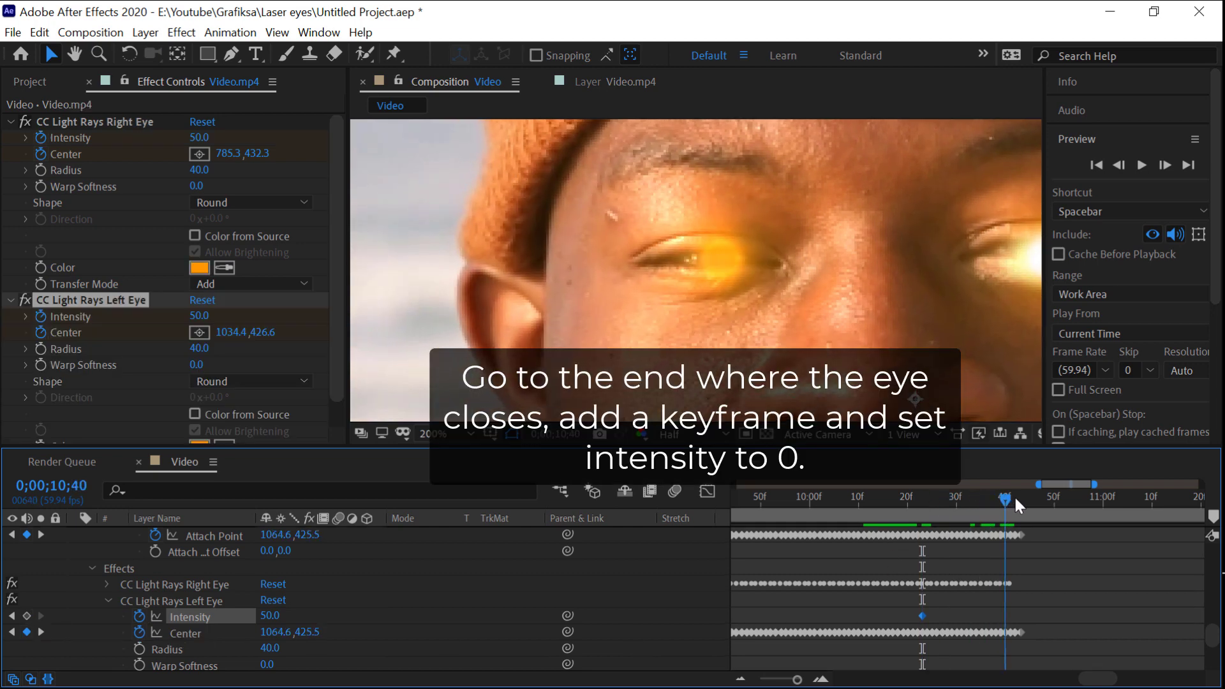
pyautogui.click(272, 616)
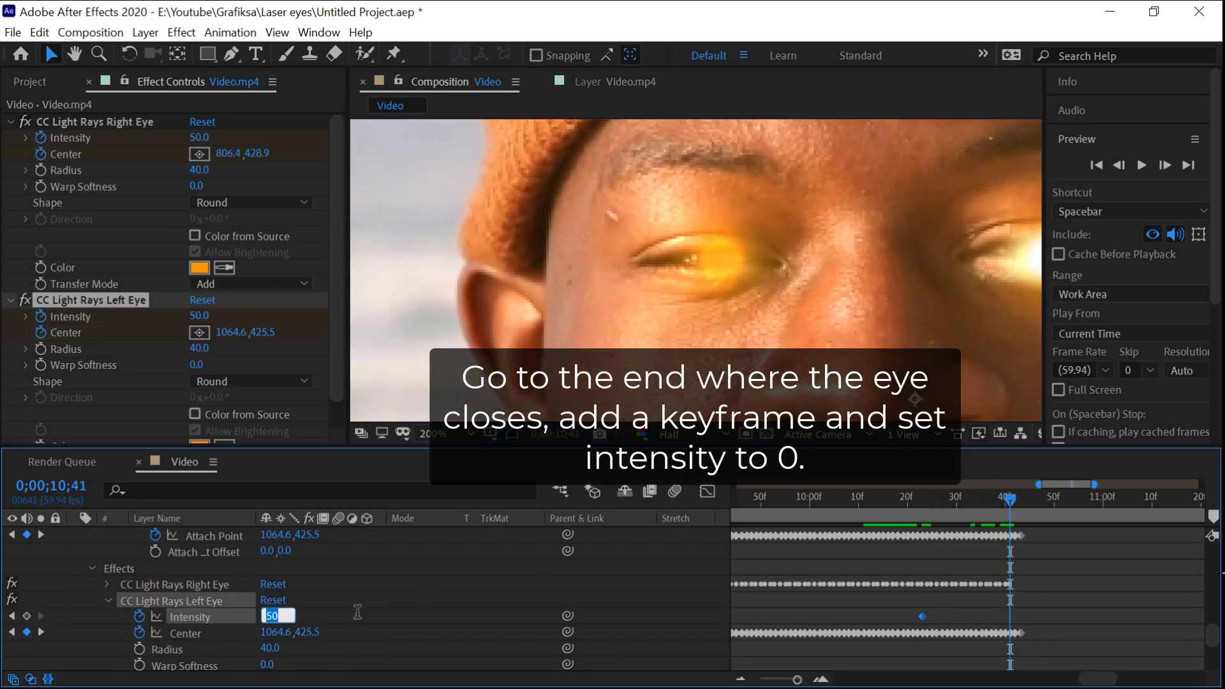
pyautogui.write('0')
pyautogui.press('Return')
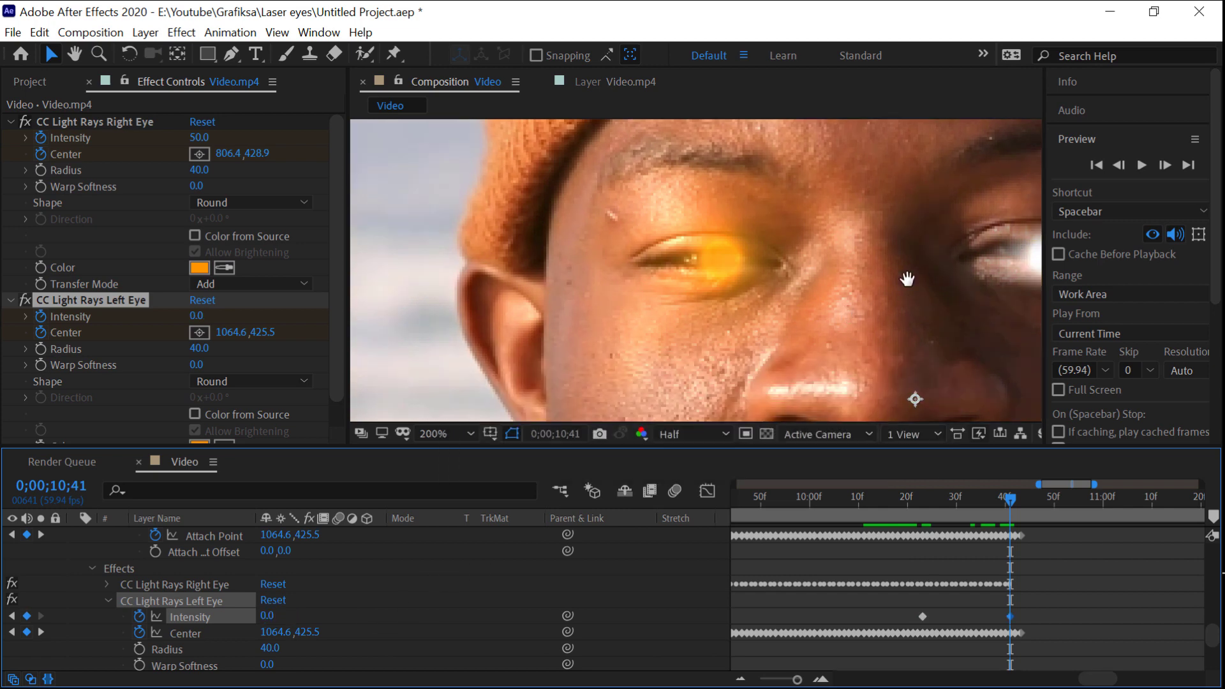
# Keyframe right-eye light rays Intensity at 10;23, fading to 0 at 10;41
pyautogui.moveTo(907, 279); pyautogui.dragTo(837, 294)
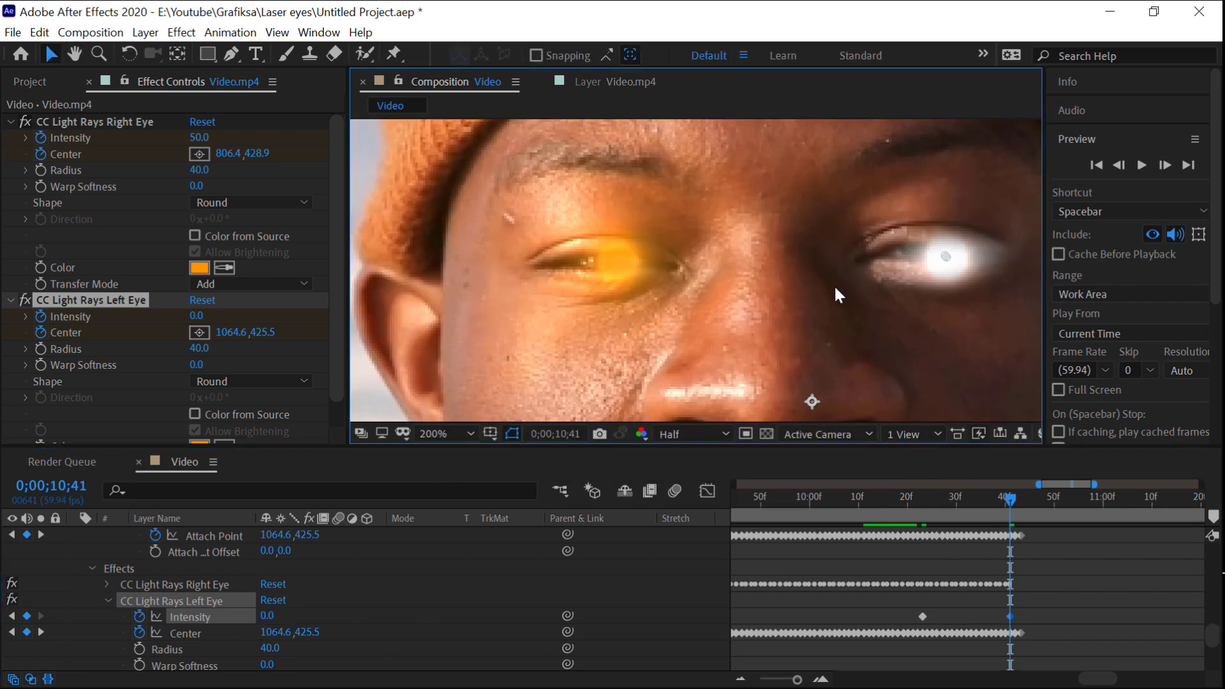
pyautogui.click(106, 585)
pyautogui.press('j')
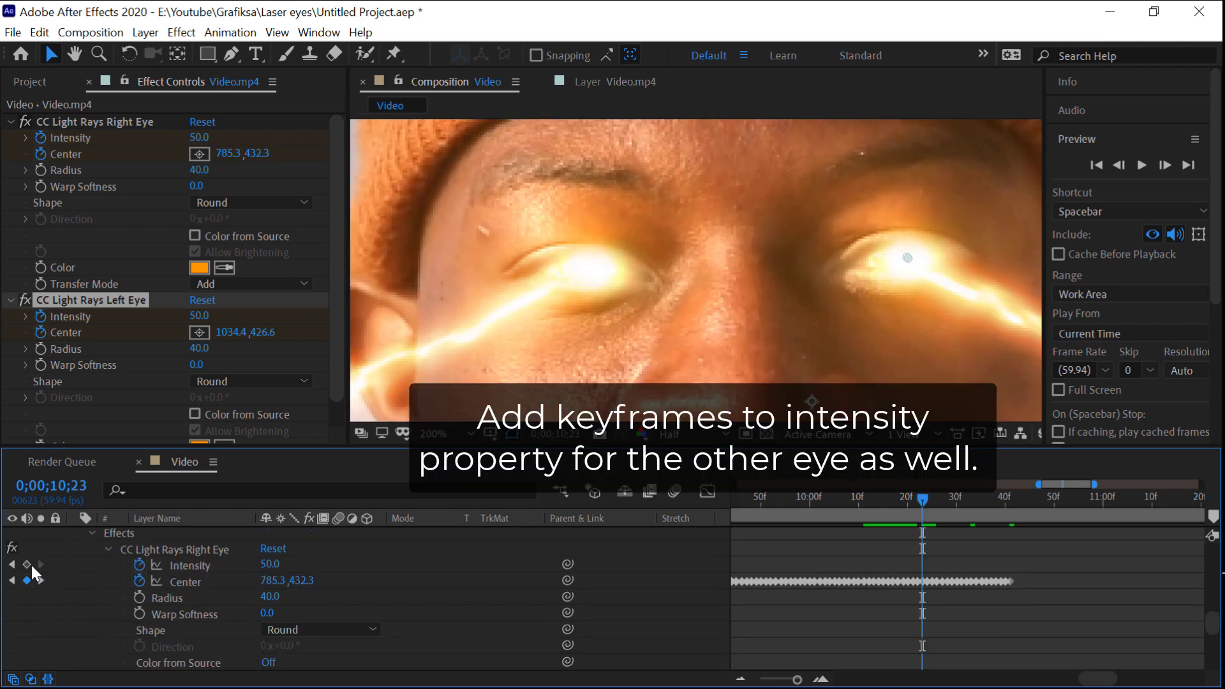
pyautogui.click(23, 570)
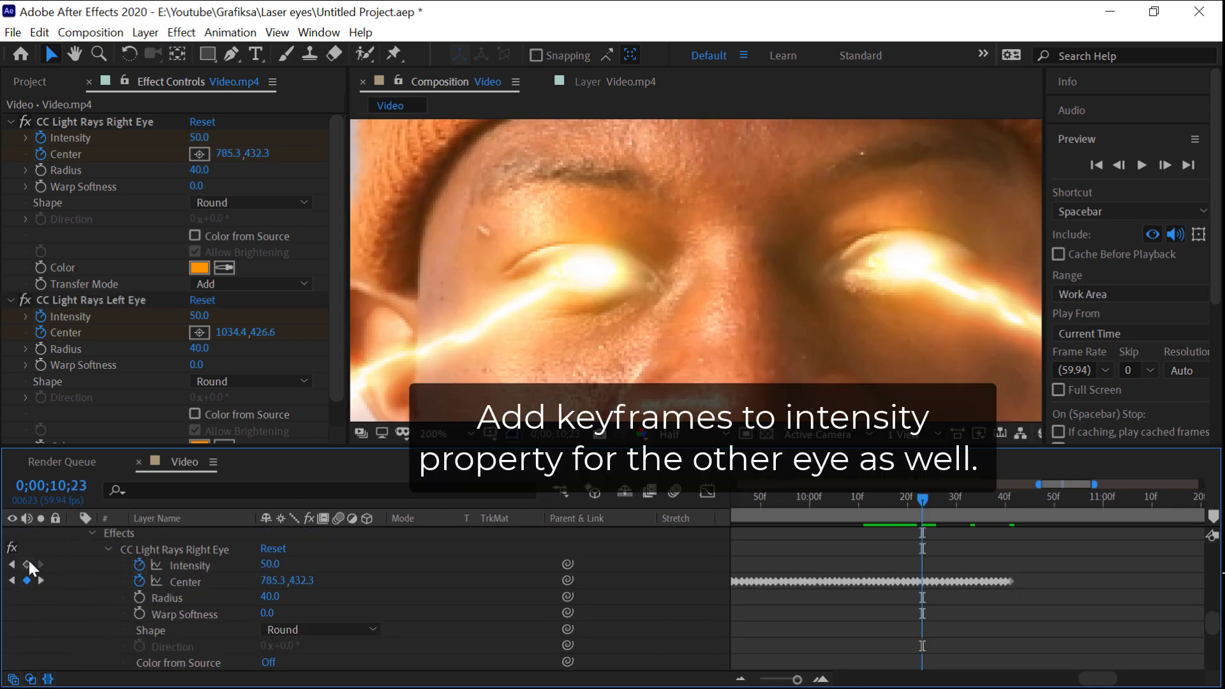
pyautogui.click(27, 564)
pyautogui.scroll(-5, 232, 614)
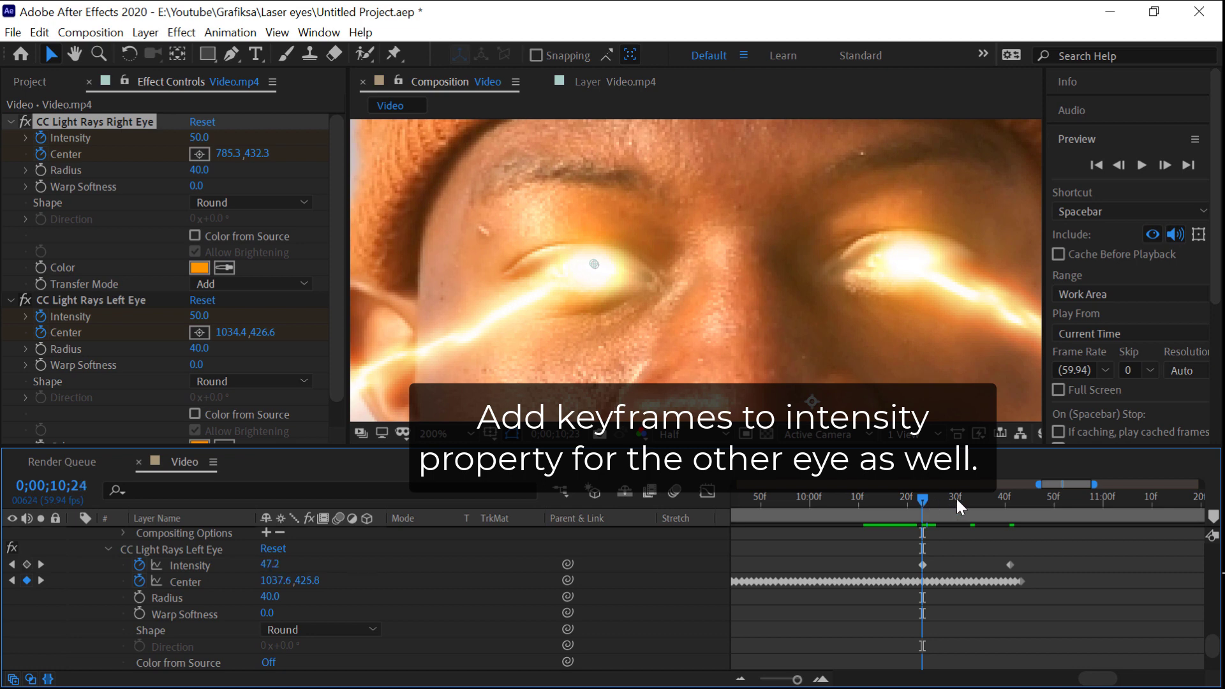
pyautogui.moveTo(921, 501); pyautogui.dragTo(1010, 500)
pyautogui.scroll(5, 300, 614)
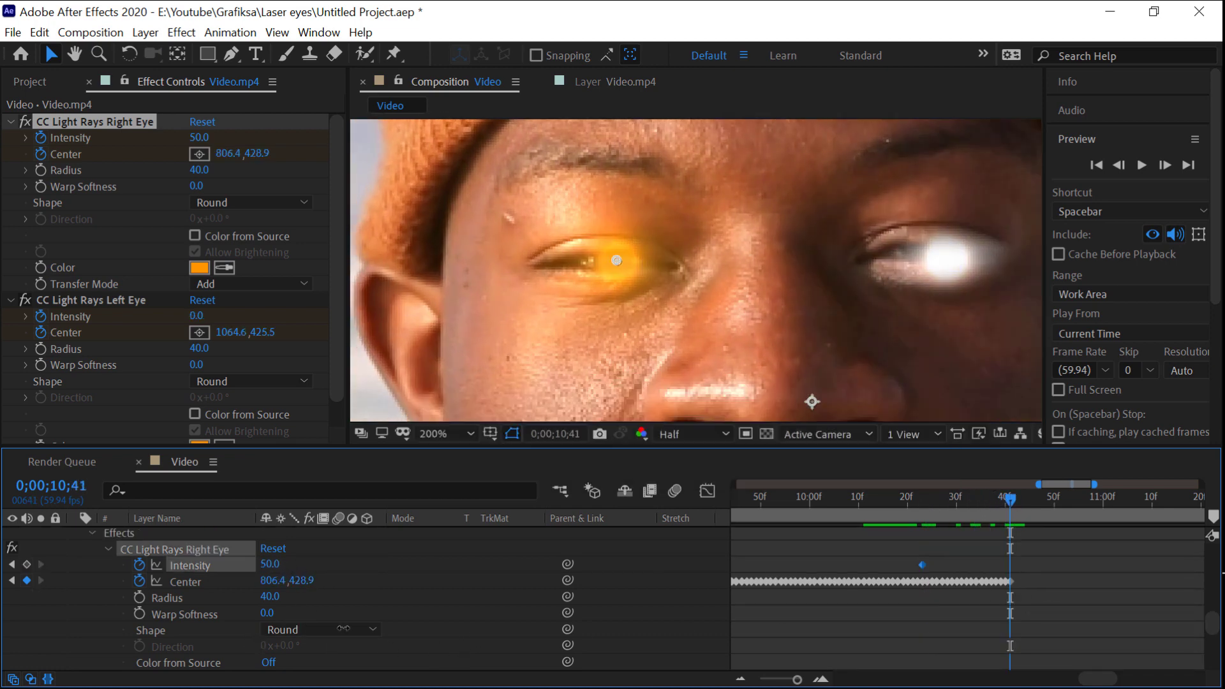
pyautogui.write('0')
pyautogui.press('Return')
pyautogui.scroll(3, 374, 619)
pyautogui.scroll(3, 365, 622)
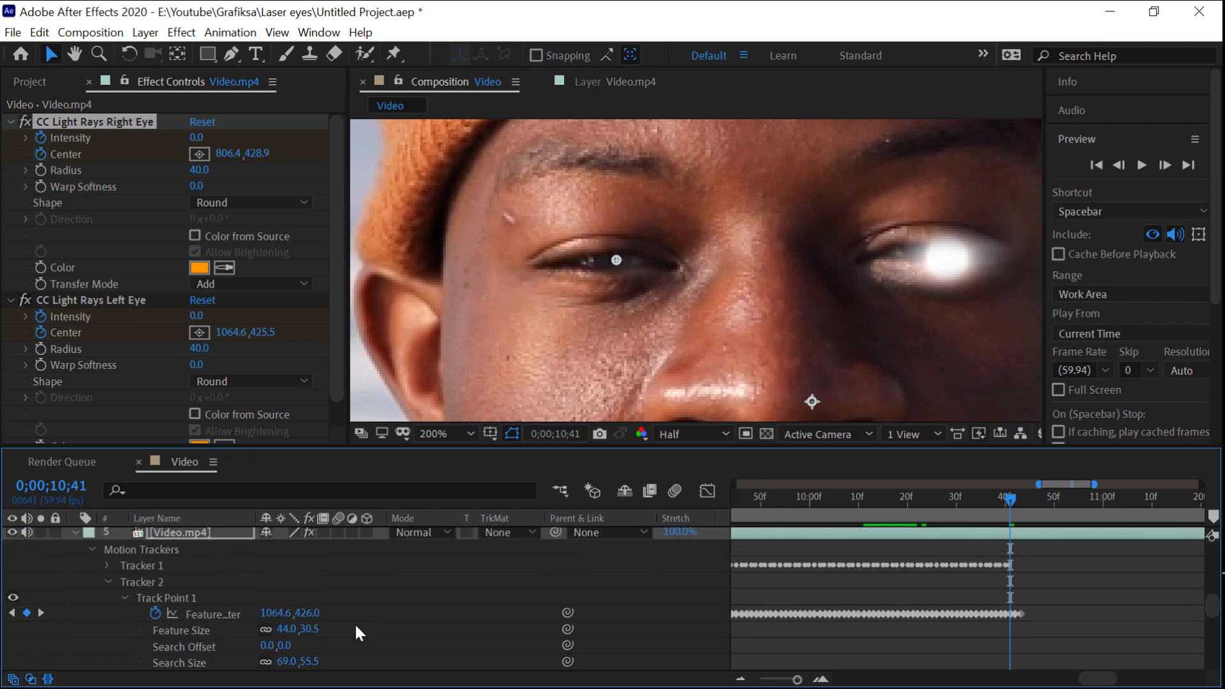
pyautogui.scroll(3, 351, 622)
# Add a Mask Path keyframe on the Left Eye mask at 10;23
pyautogui.scroll(3, 350, 622)
pyautogui.click(165, 611)
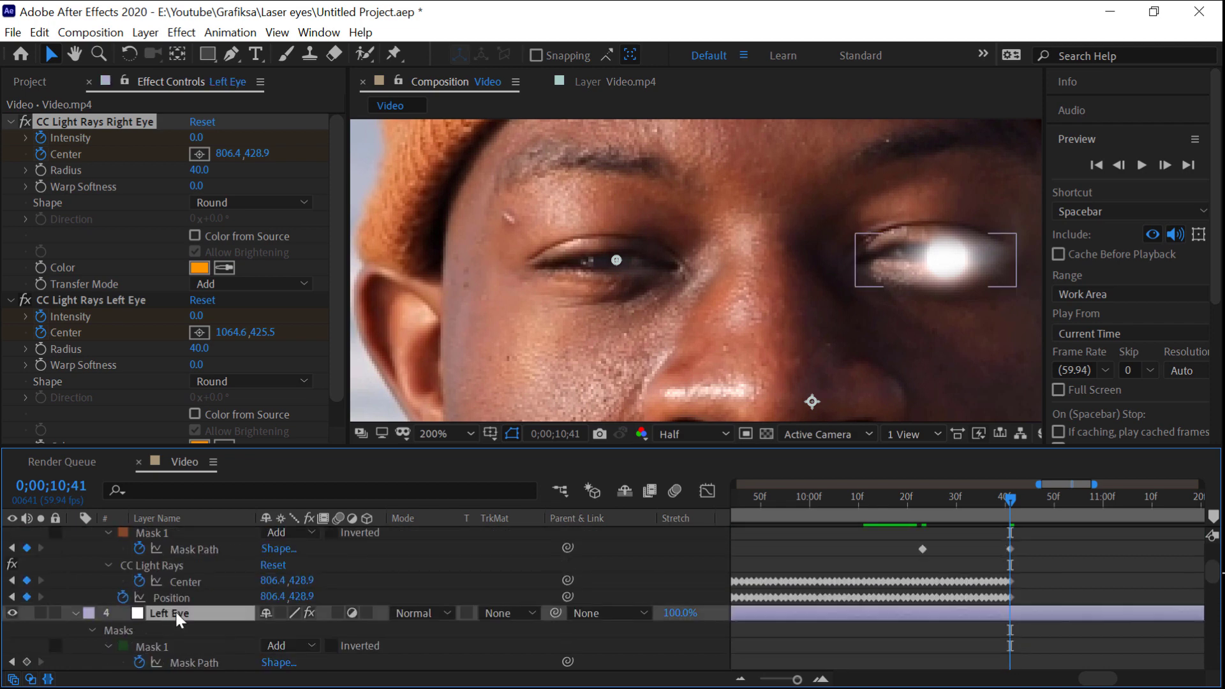
pyautogui.click(923, 501)
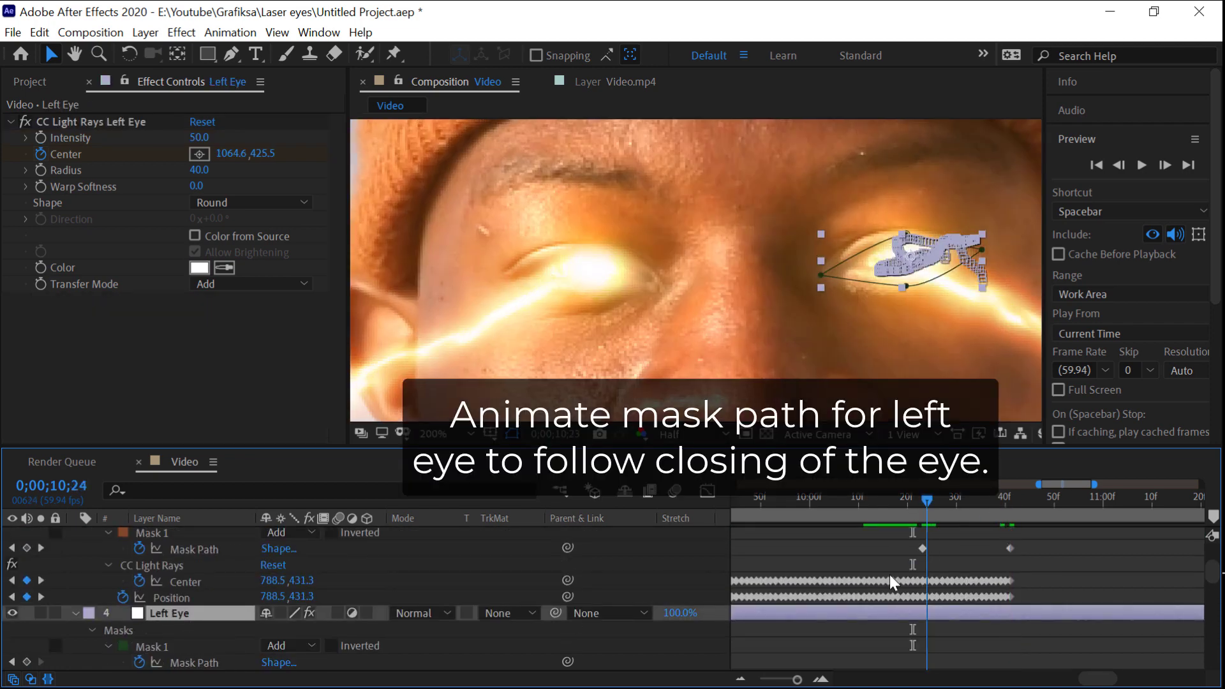
pyautogui.scroll(-1, 123, 633)
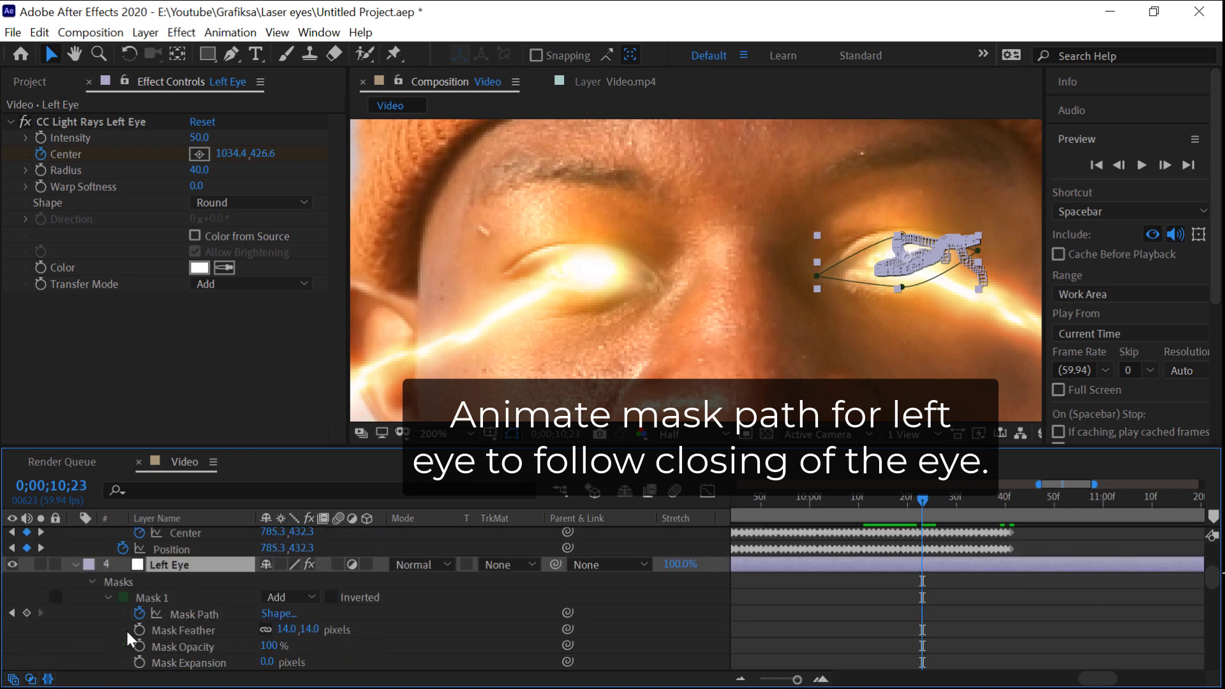
pyautogui.click(26, 612)
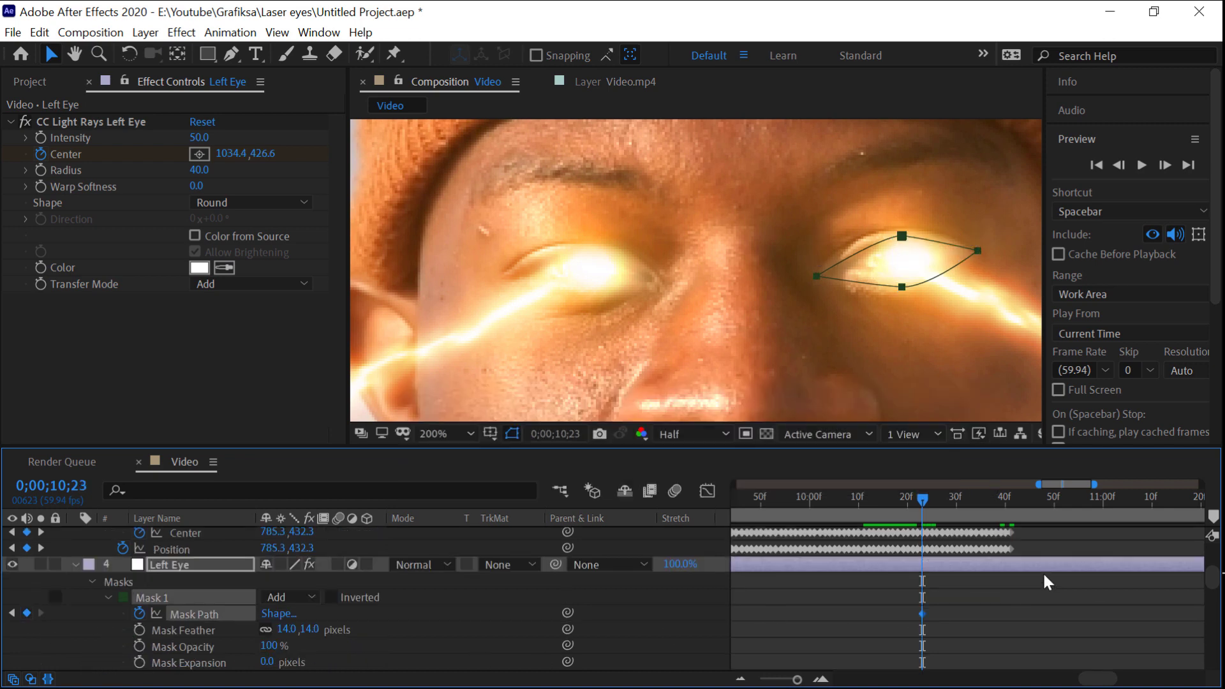
# At 10;41, pull the mask's bottom, left corner and top in to the closed eyelid, then preview
pyautogui.scroll(1, 1043, 572)
pyautogui.click(1010, 502)
pyautogui.scroll(-1, 969, 287)
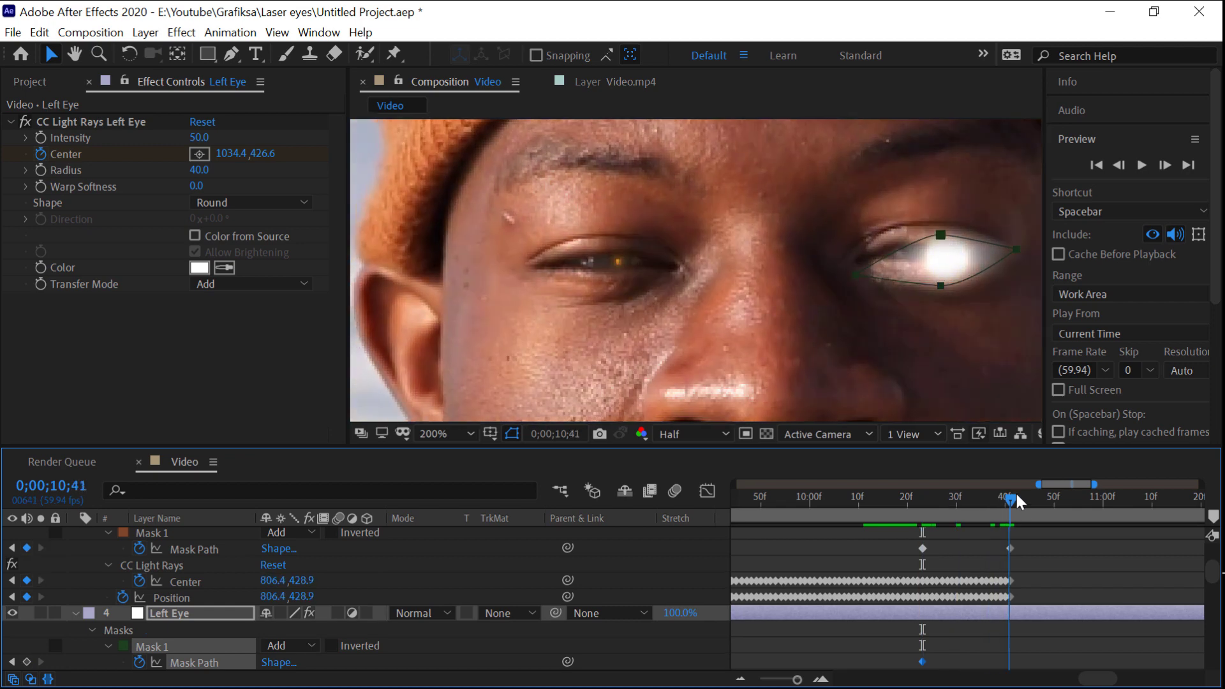
pyautogui.scroll(2, 969, 287)
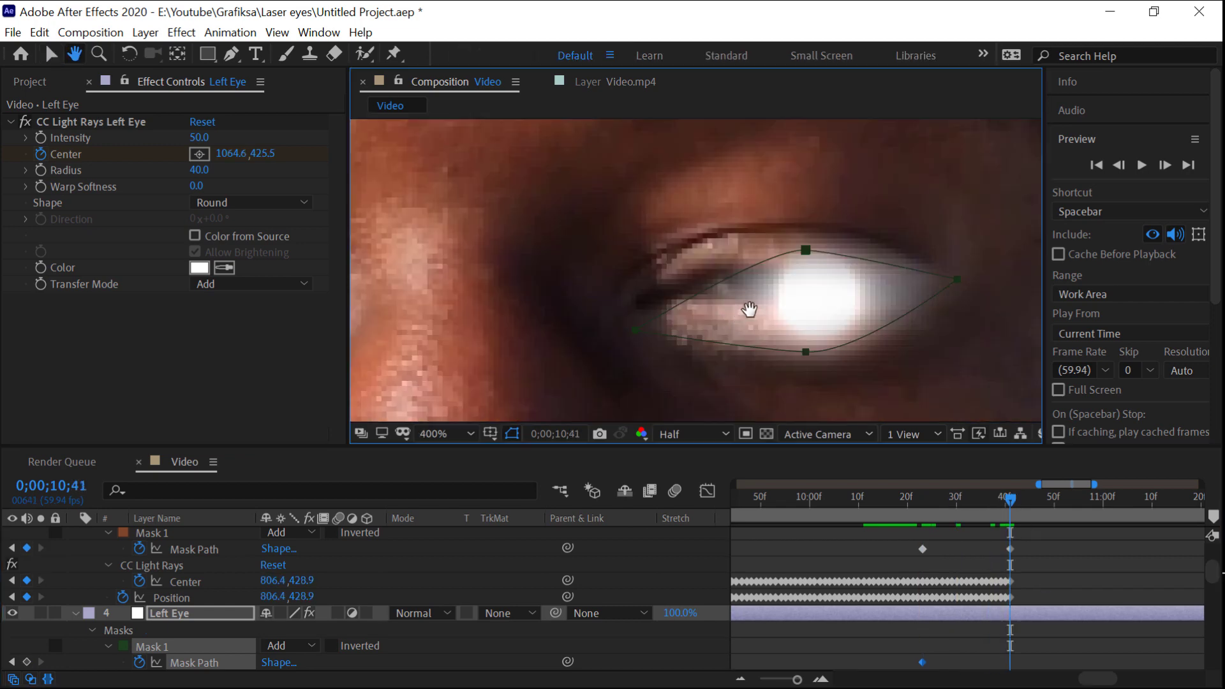
pyautogui.click(830, 258)
pyautogui.moveTo(805, 355); pyautogui.dragTo(802, 317)
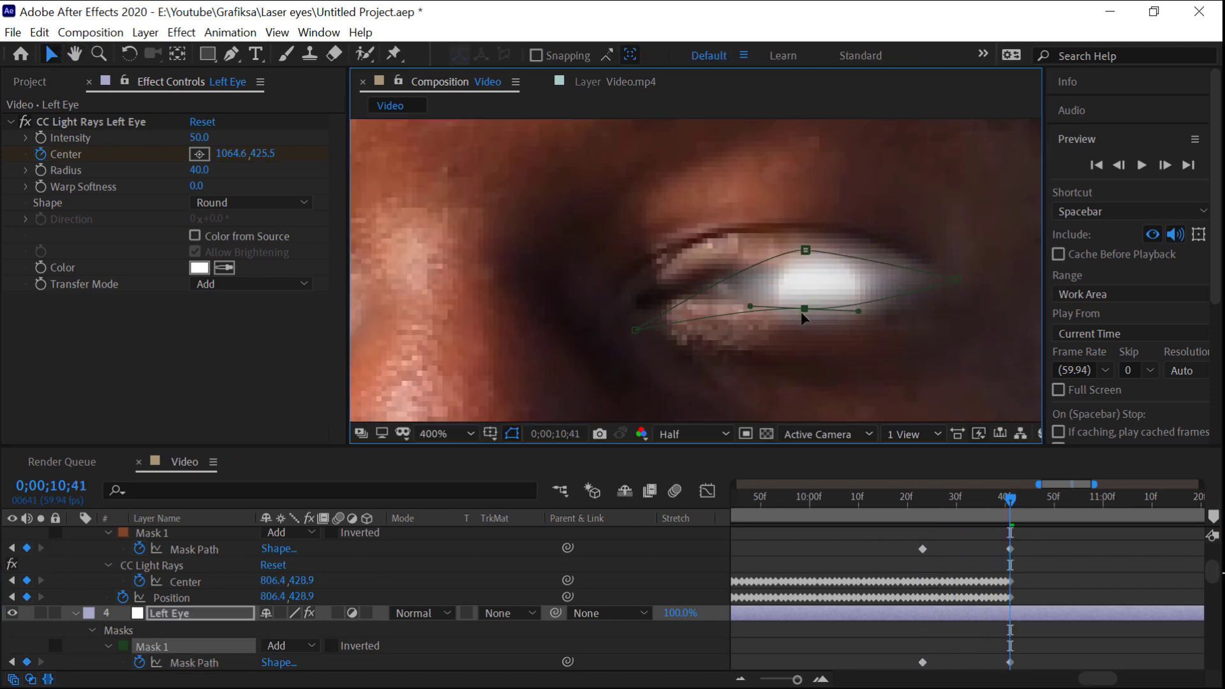
pyautogui.moveTo(636, 322); pyautogui.dragTo(637, 292)
pyautogui.moveTo(805, 250); pyautogui.dragTo(802, 283)
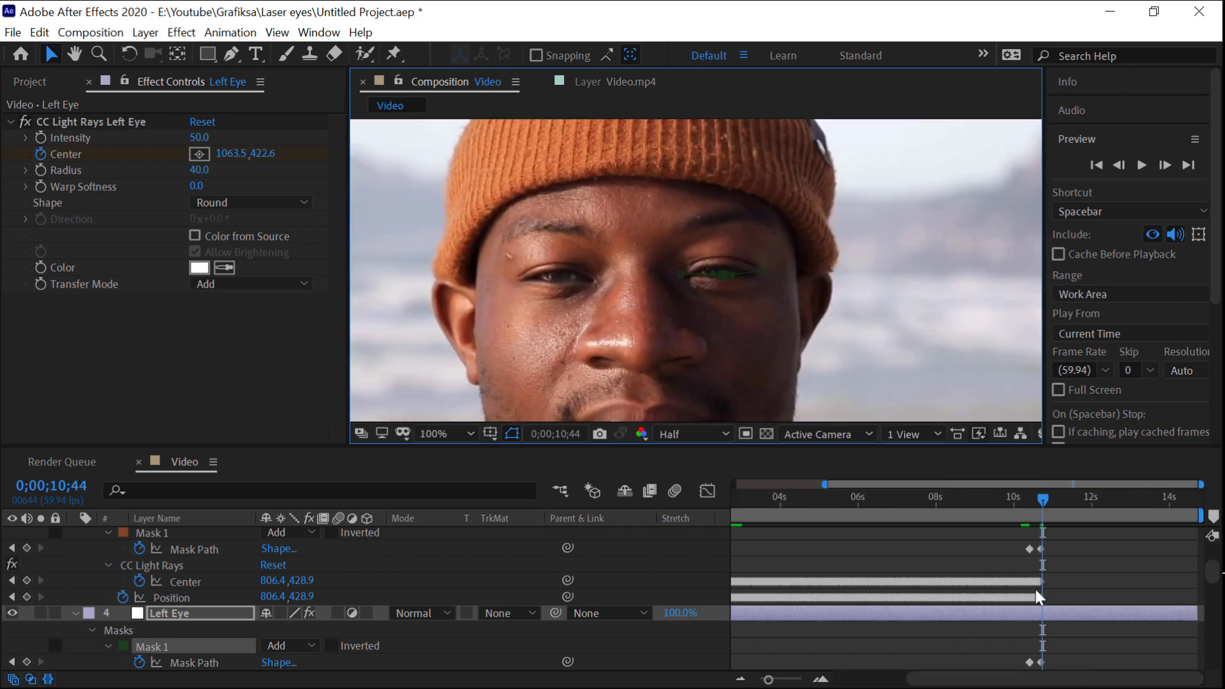
pyautogui.click(1141, 165)
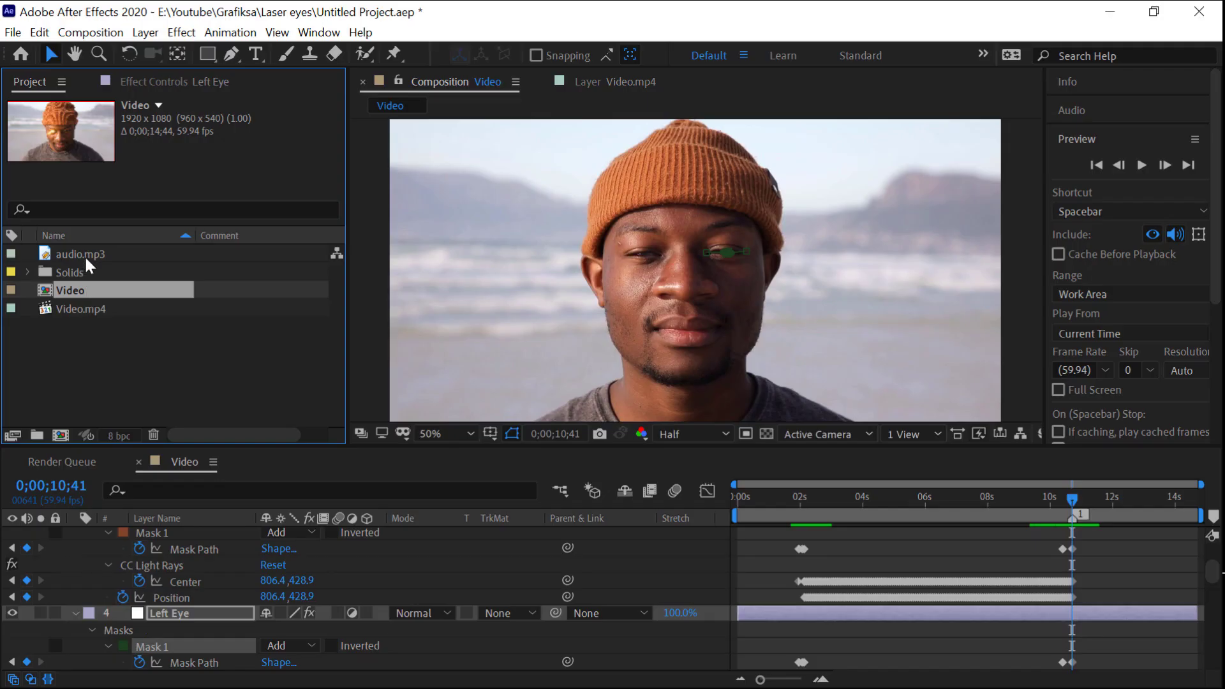
# Drag audio.mp3 from the Project panel into the Video timeline as layer 6
pyautogui.moveTo(84, 254); pyautogui.dragTo(169, 638)
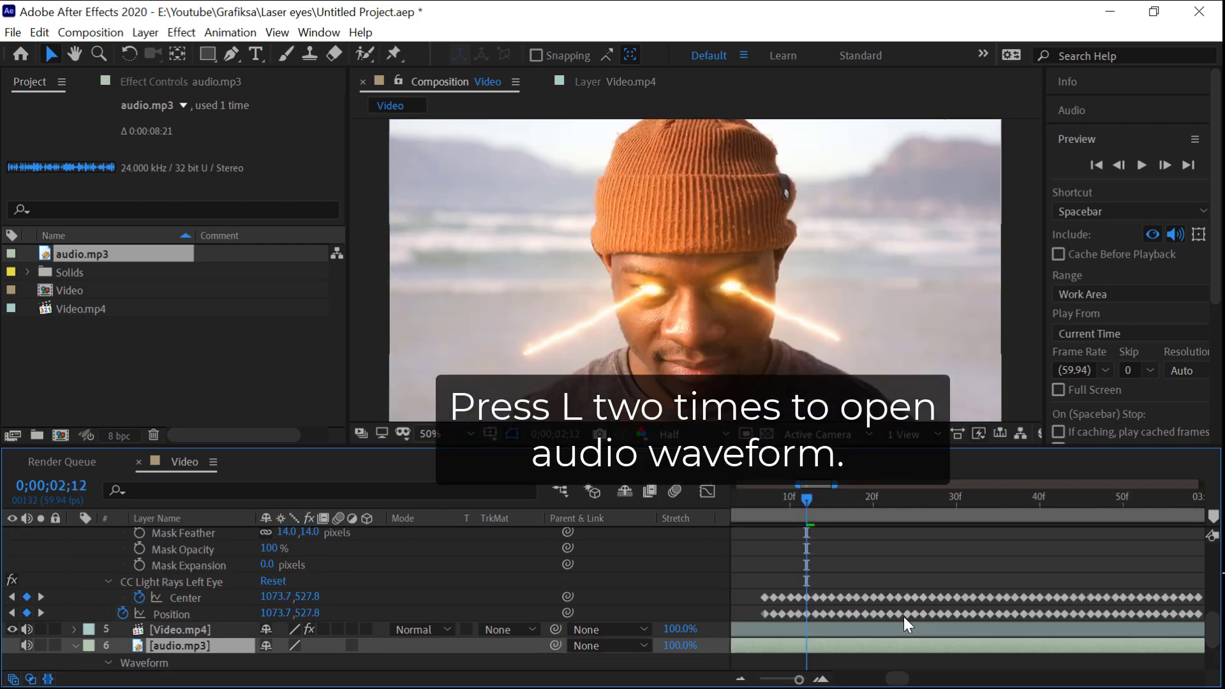
# Start the audio at 2;08 where the lasers fire, deleting everything after about 6 seconds
pyautogui.press('l')
pyautogui.press('l')
pyautogui.moveTo(805, 498); pyautogui.dragTo(768, 498)
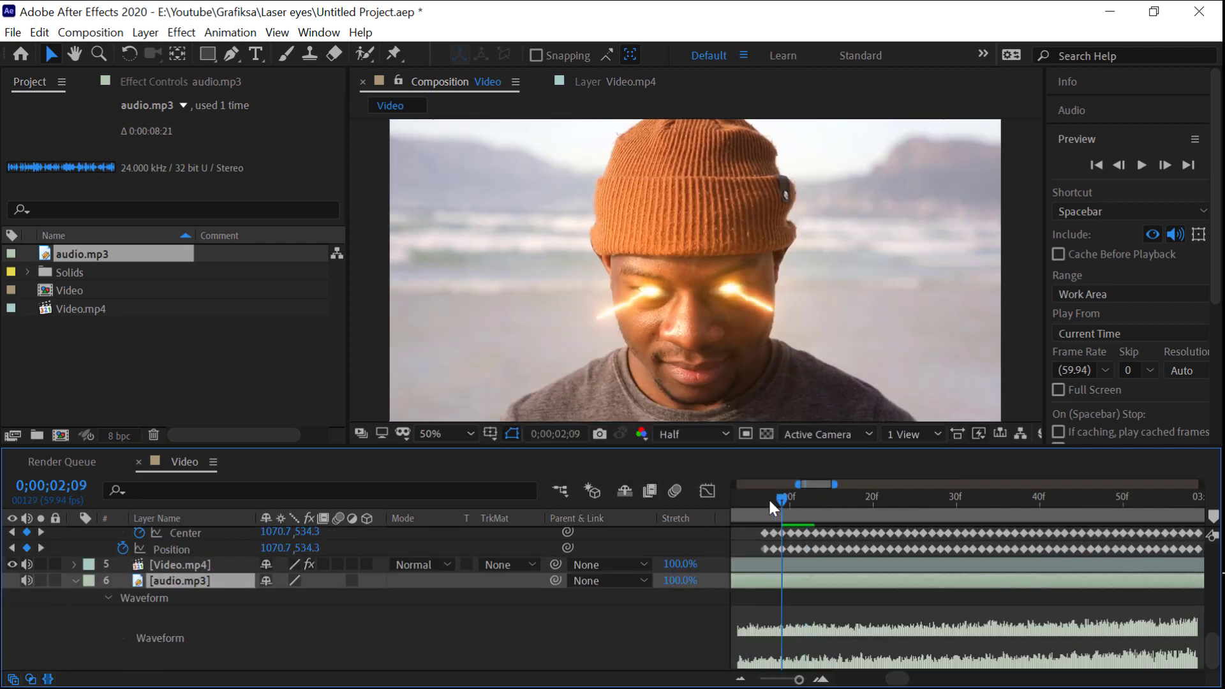
pyautogui.moveTo(821, 582); pyautogui.dragTo(911, 584)
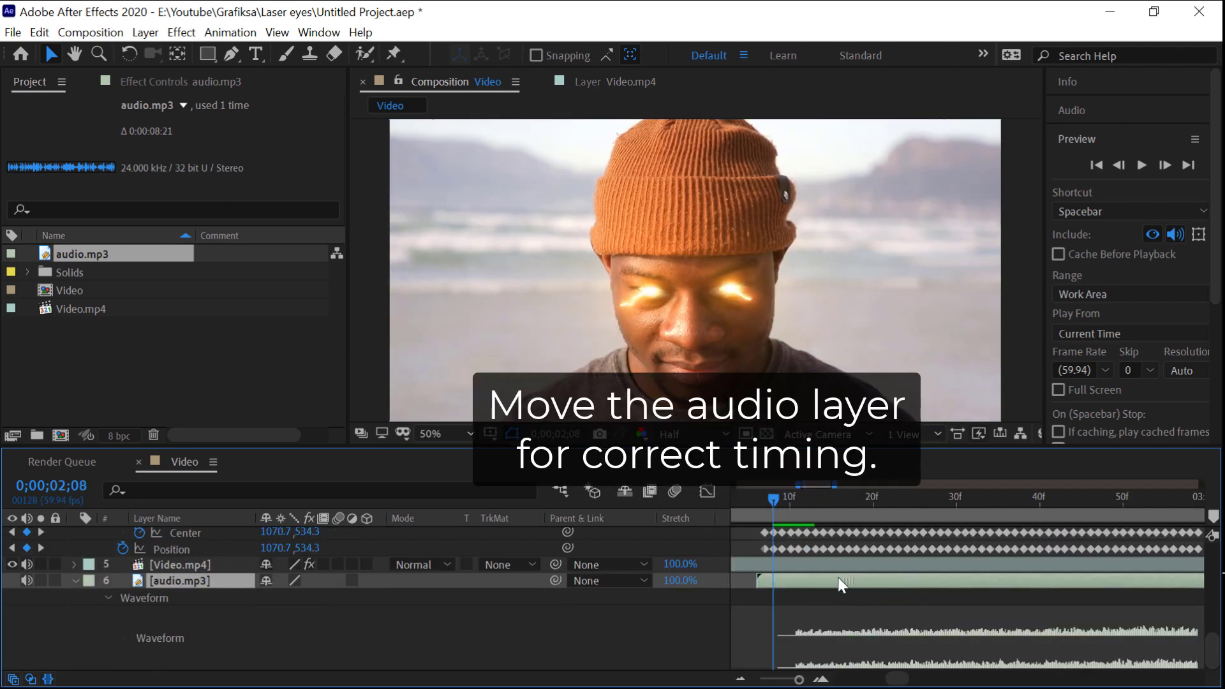
pyautogui.press('-')
pyautogui.press('-')
pyautogui.press('-')
pyautogui.press('-')
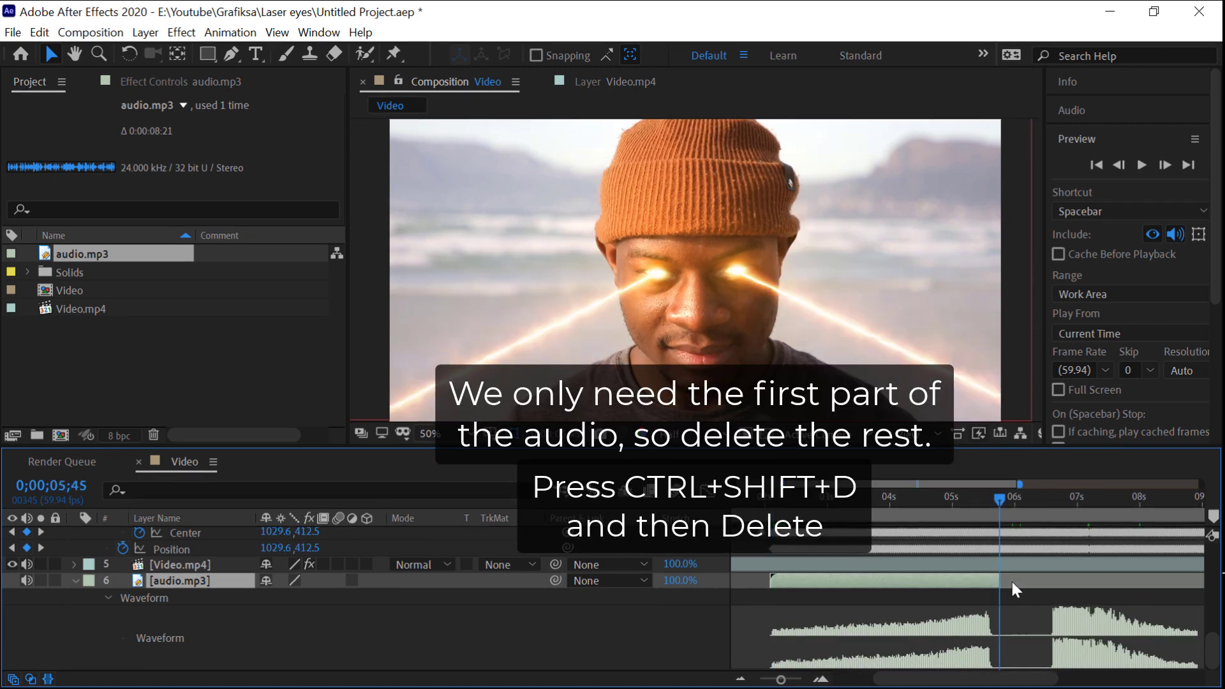
pyautogui.press('Delete')
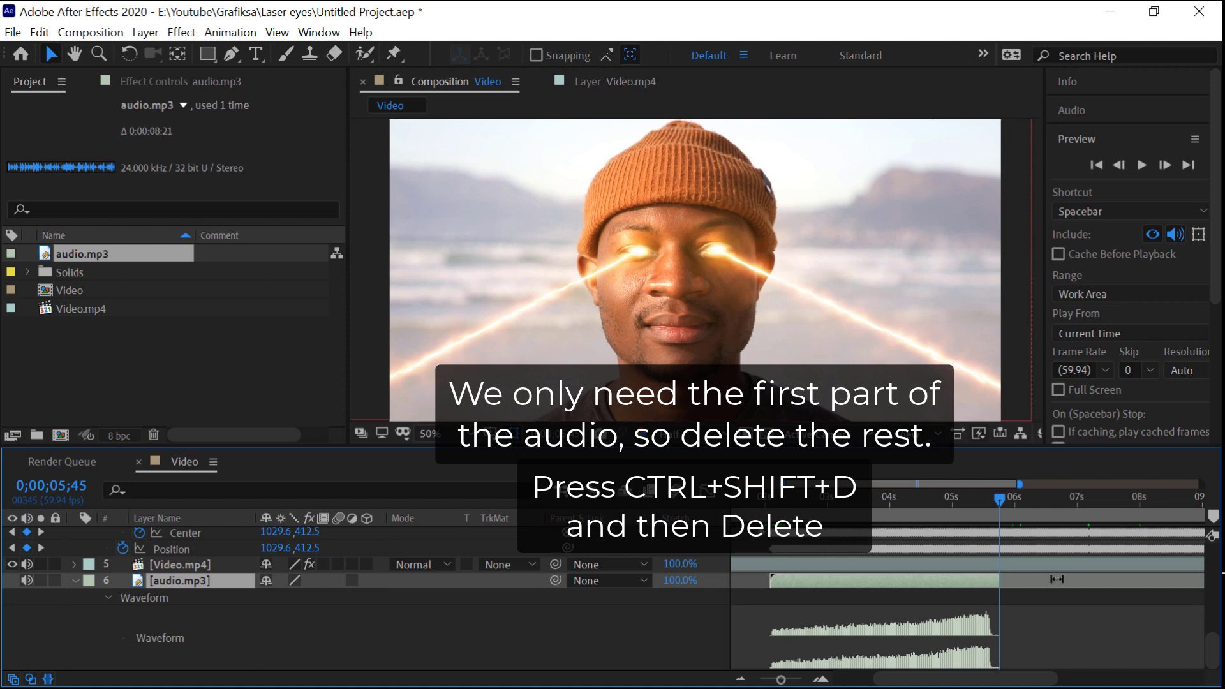
# Time-stretch the audio layer to 245% to fit the video, then play the final preview
pyautogui.press('-')
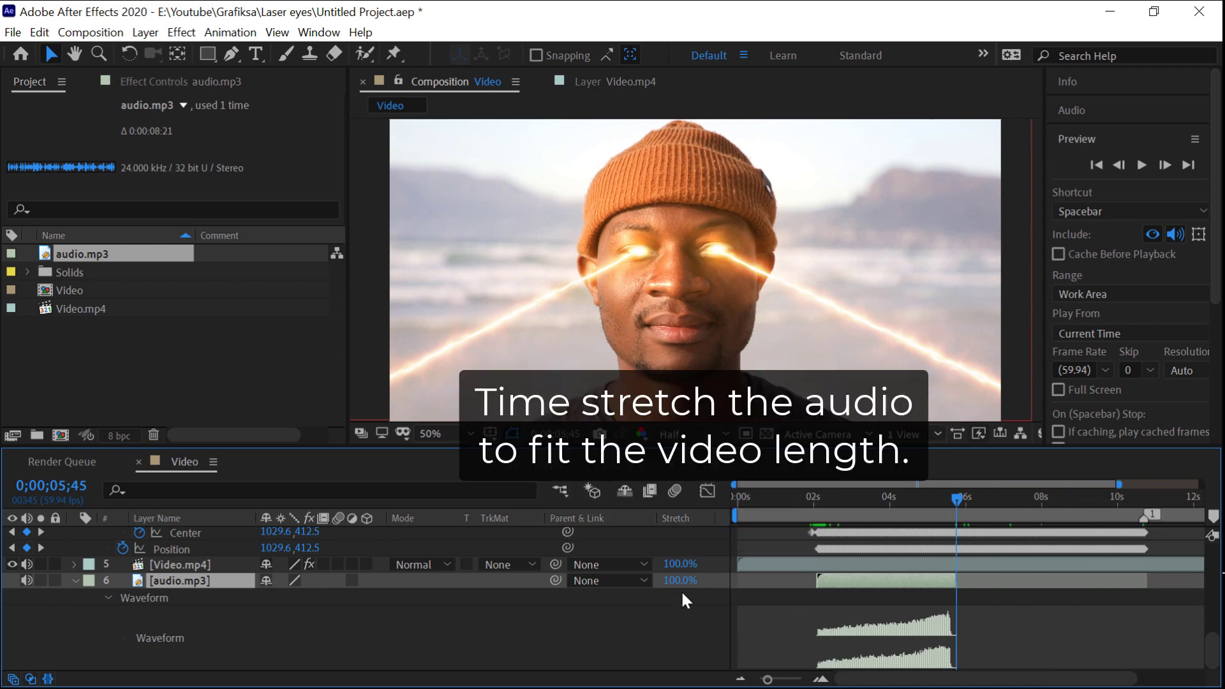
pyautogui.moveTo(680, 580); pyautogui.dragTo(815, 575)
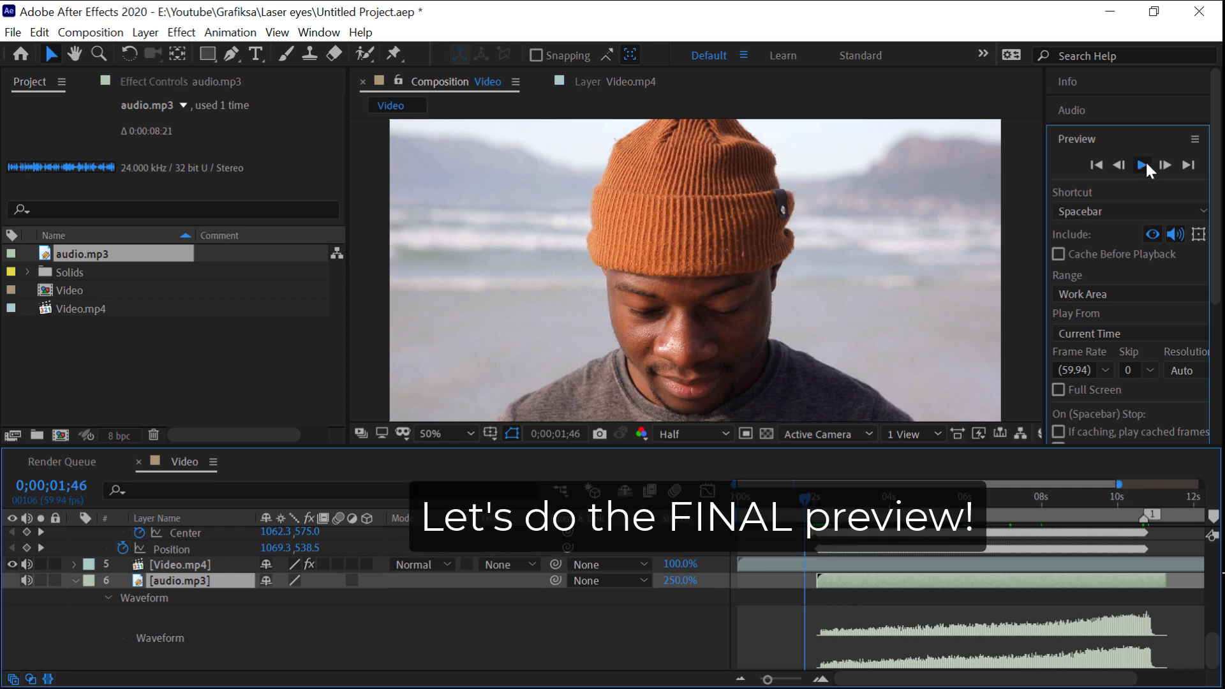
pyautogui.click(1143, 164)
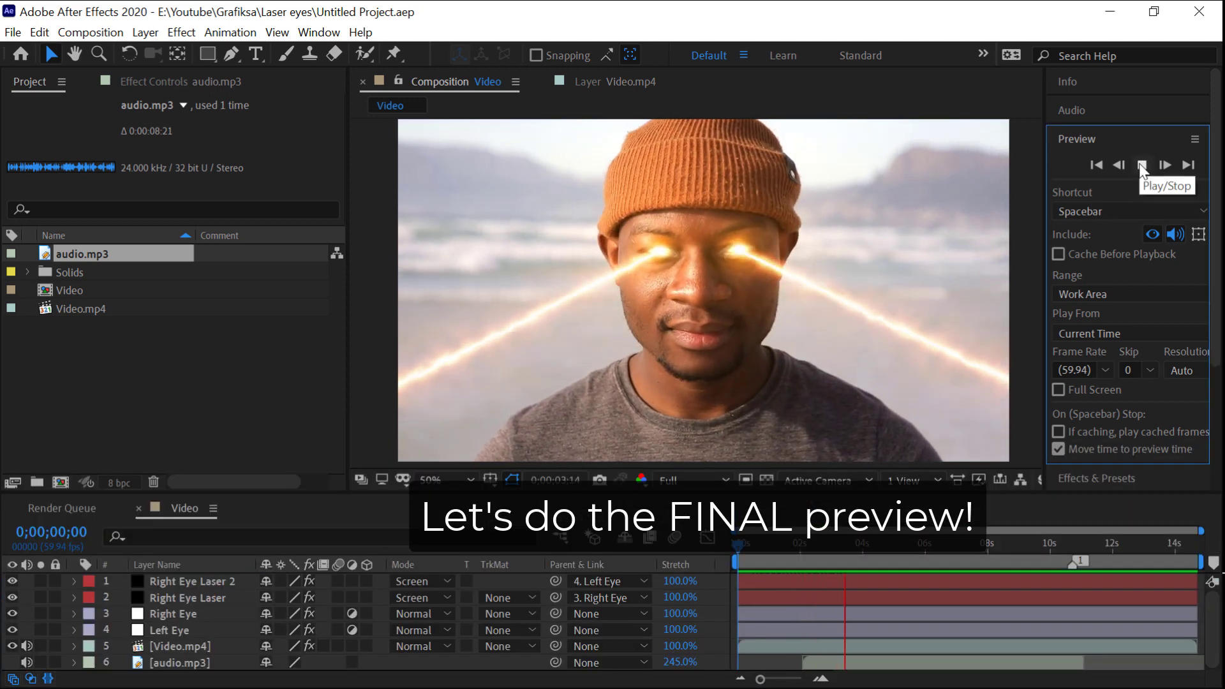